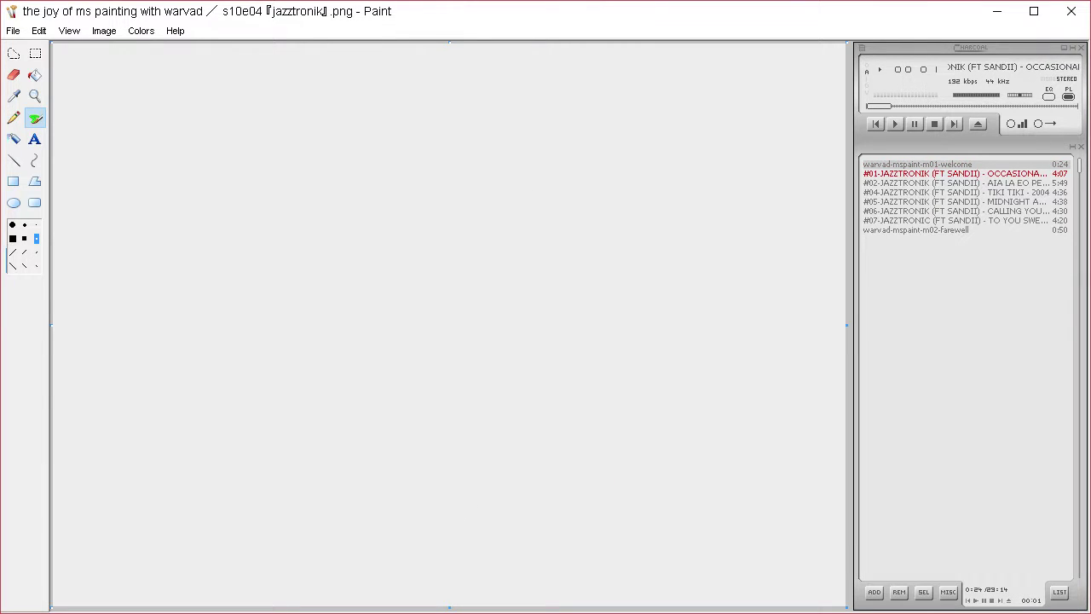
Mix a light olive green (RGB 186, 201, 163) and fill the whole blank canvas with it
click(140, 31)
click(158, 48)
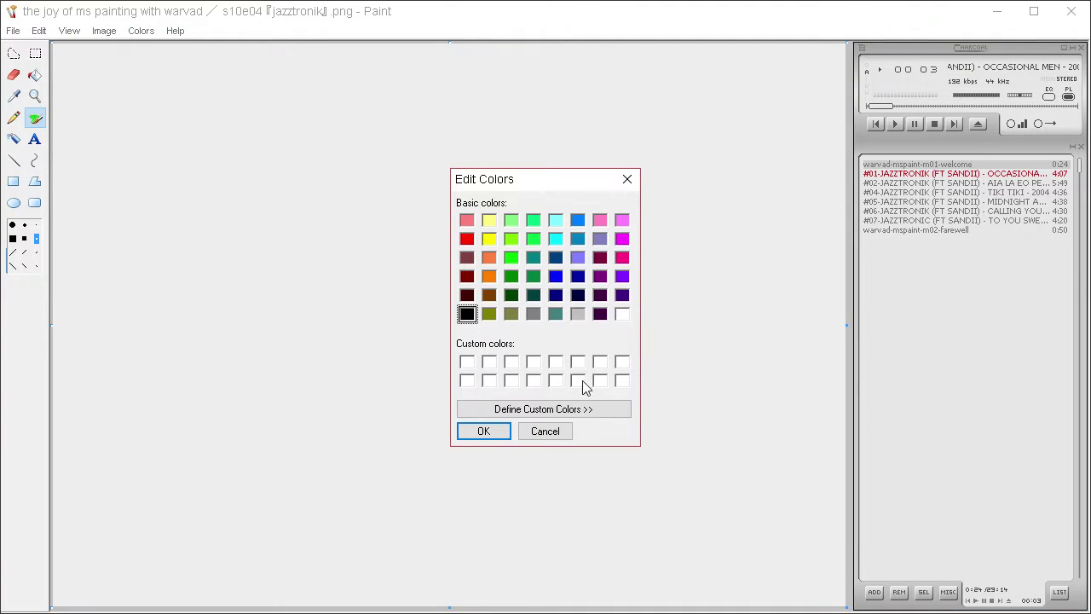
click(586, 408)
click(814, 239)
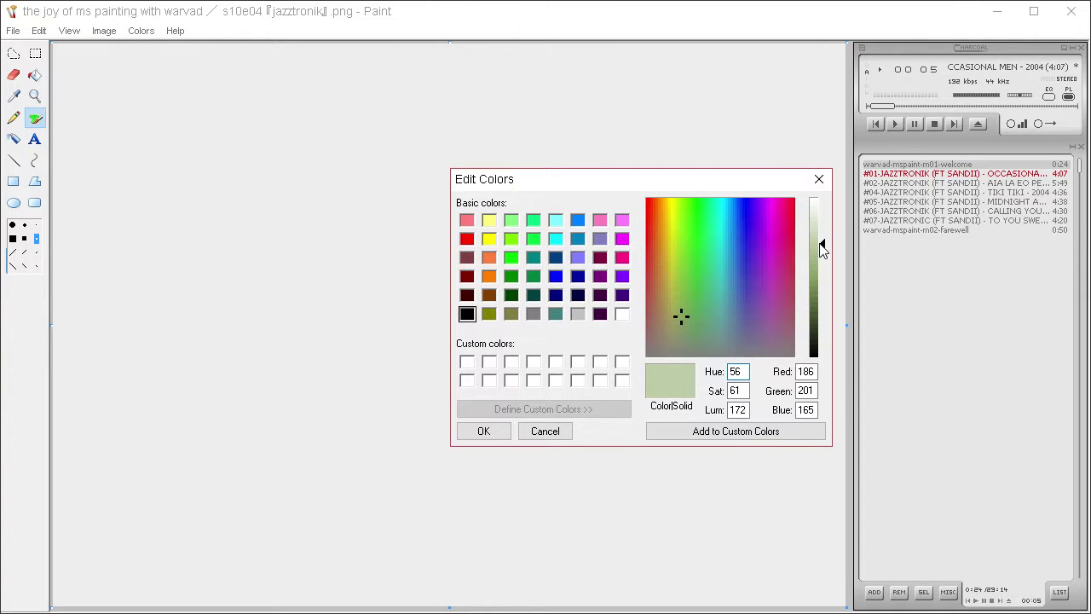
click(484, 430)
click(35, 75)
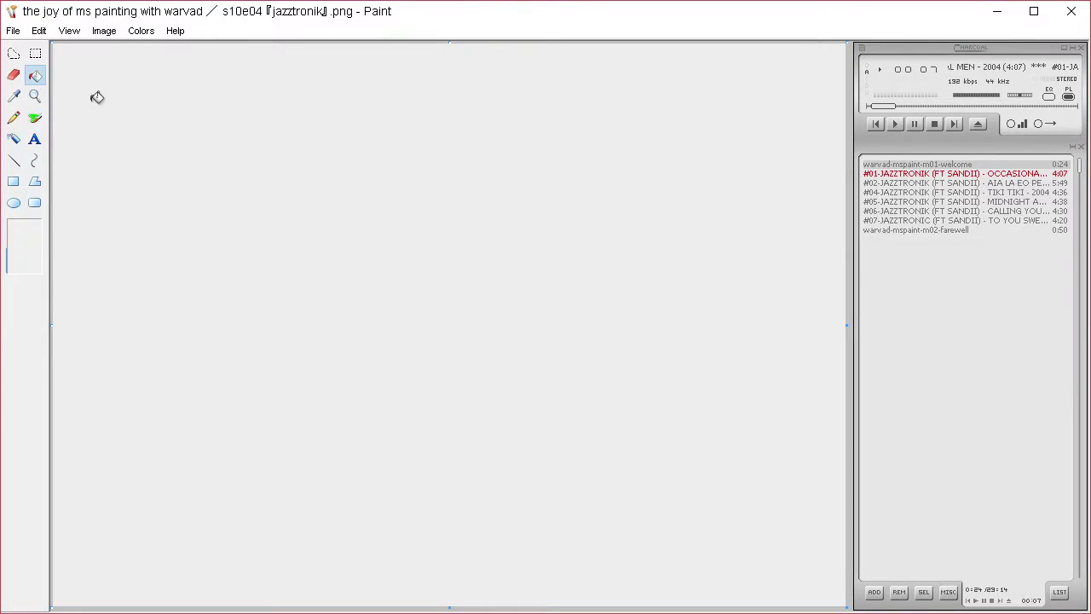
click(94, 98)
Mix a darker shade of the background green, RGB 128, 150, 95, as the drawing colour
click(142, 36)
click(146, 50)
click(618, 408)
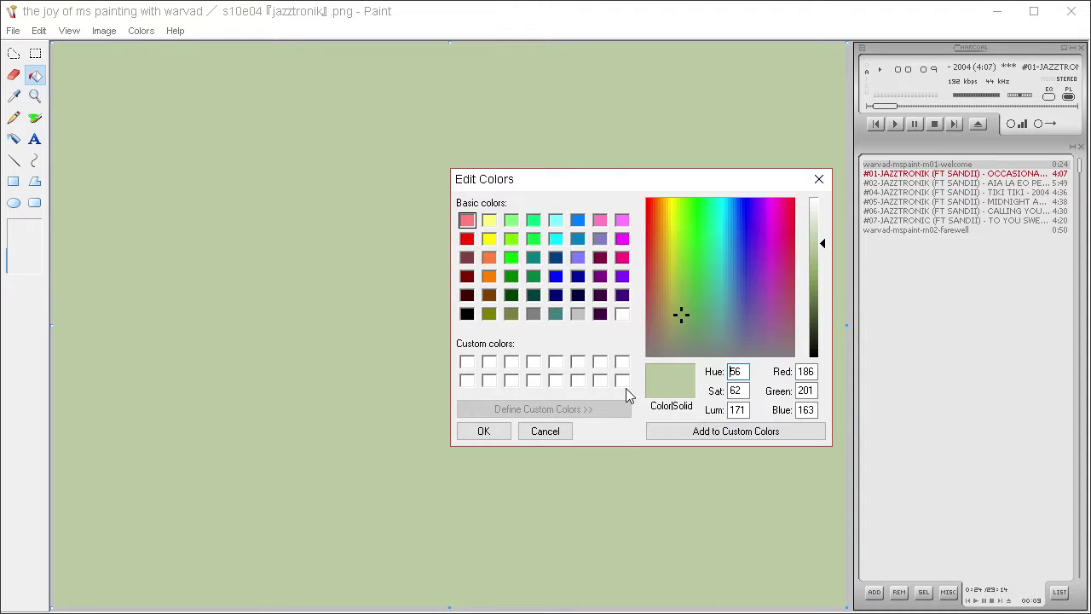
click(820, 309)
mouse_move(677, 316)
mouse_down()
mouse_move(694, 316)
mouse_move(681, 318)
mouse_move(681, 336)
mouse_move(681, 321)
mouse_up()
click(822, 288)
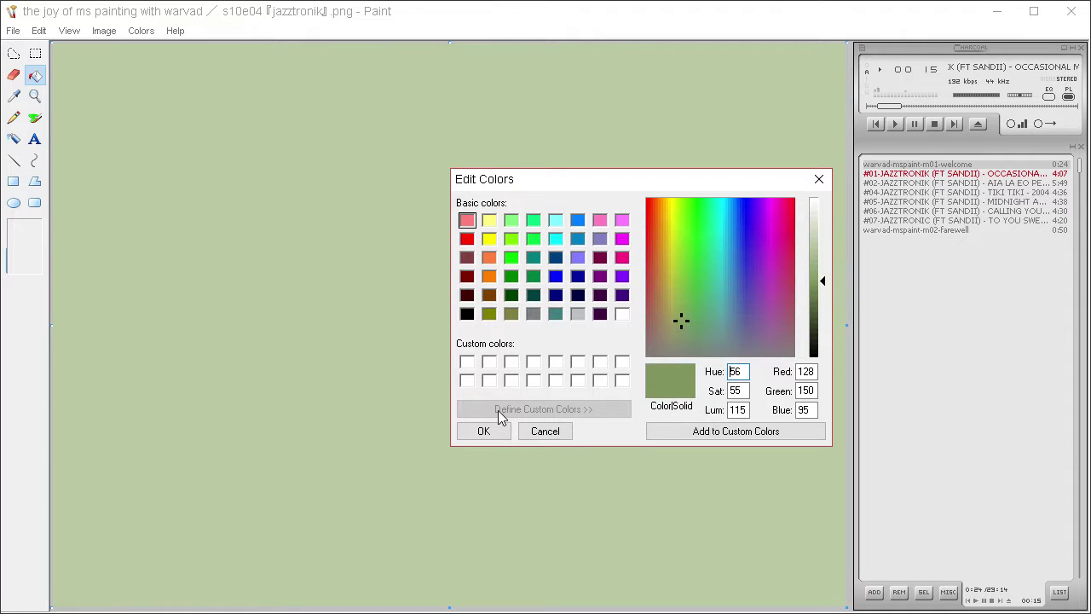
click(483, 430)
Outline a creature's head with two tall pointed ears and spiky cheek fur using the Pencil, and fill it dark green
click(14, 118)
mouse_move(133, 132)
mouse_down()
mouse_move(210, 233)
mouse_move(405, 324)
mouse_up()
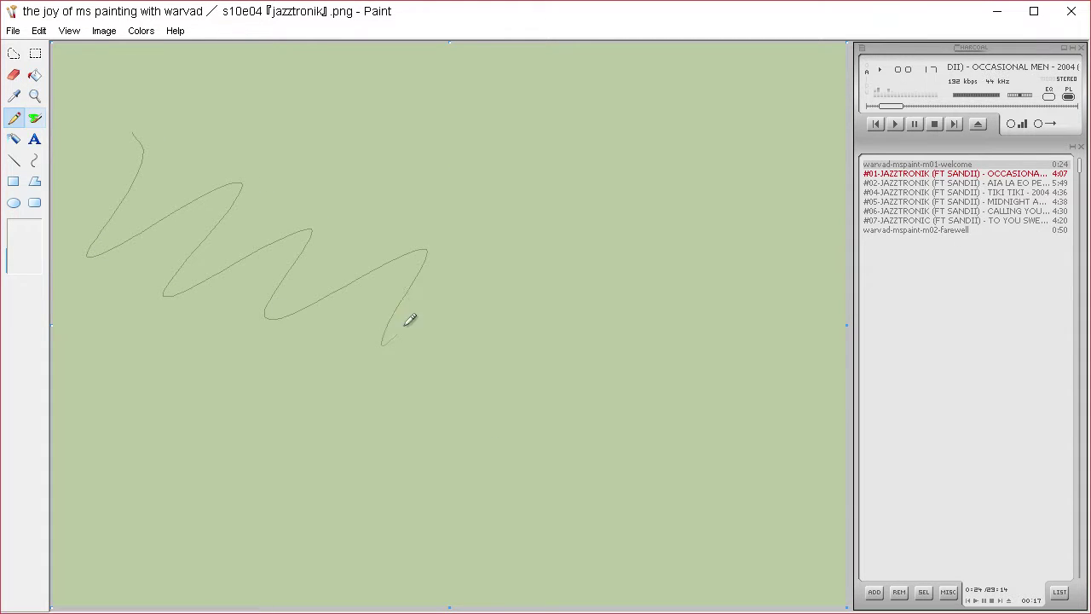
key(ctrl+z)
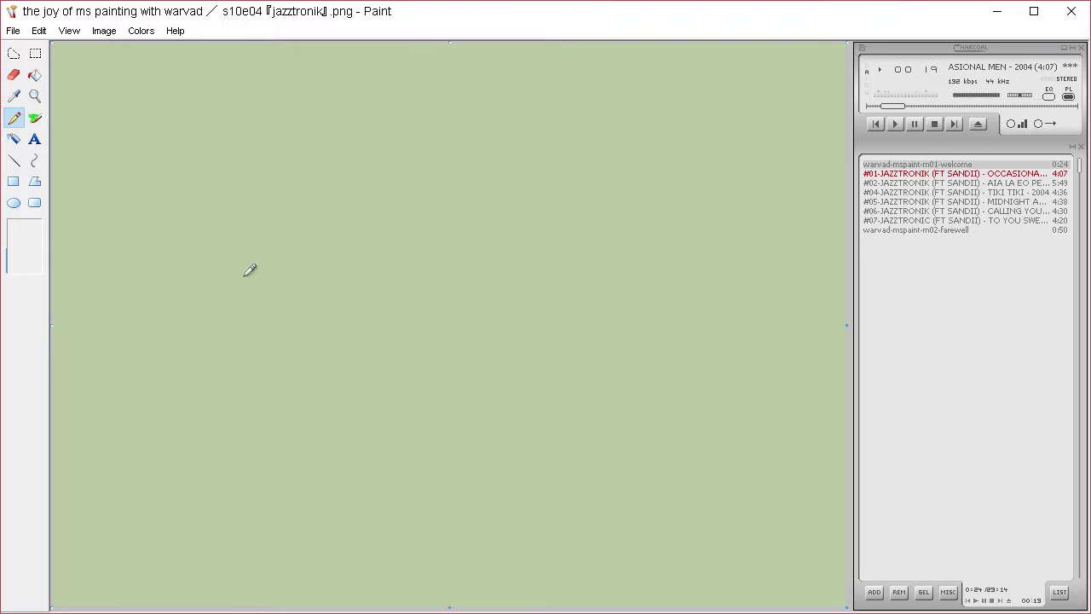
mouse_move(219, 313)
mouse_down()
mouse_move(278, 232)
mouse_move(287, 325)
mouse_move(331, 241)
mouse_move(383, 328)
mouse_move(410, 334)
mouse_move(286, 368)
mouse_move(231, 361)
mouse_move(248, 332)
mouse_up()
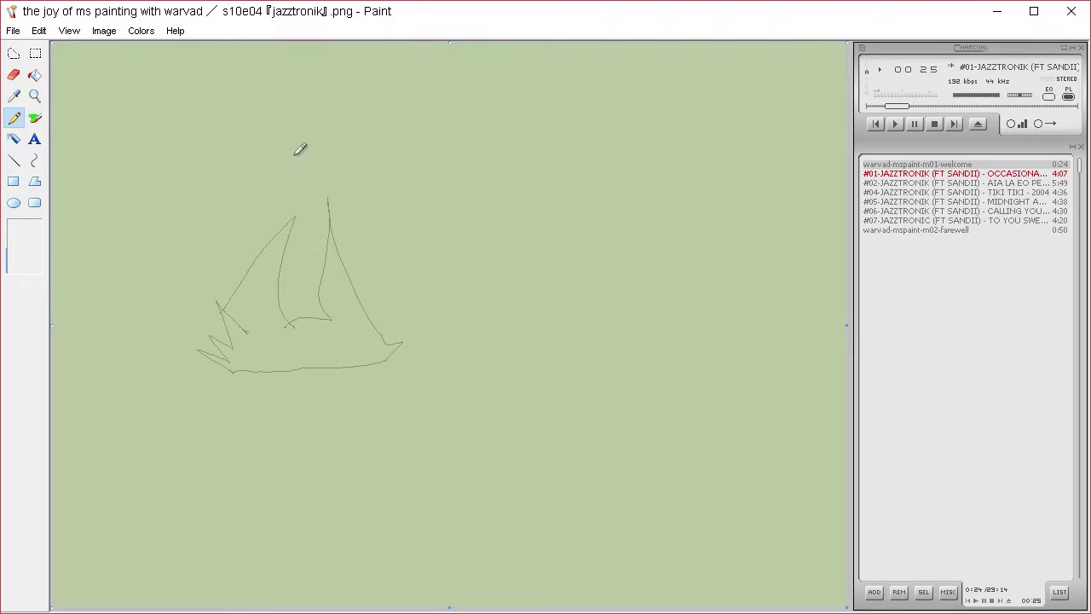
click(34, 75)
click(324, 346)
Outline a wide eye and a small triangular eye low on the head in the light background green and fill both
click(19, 117)
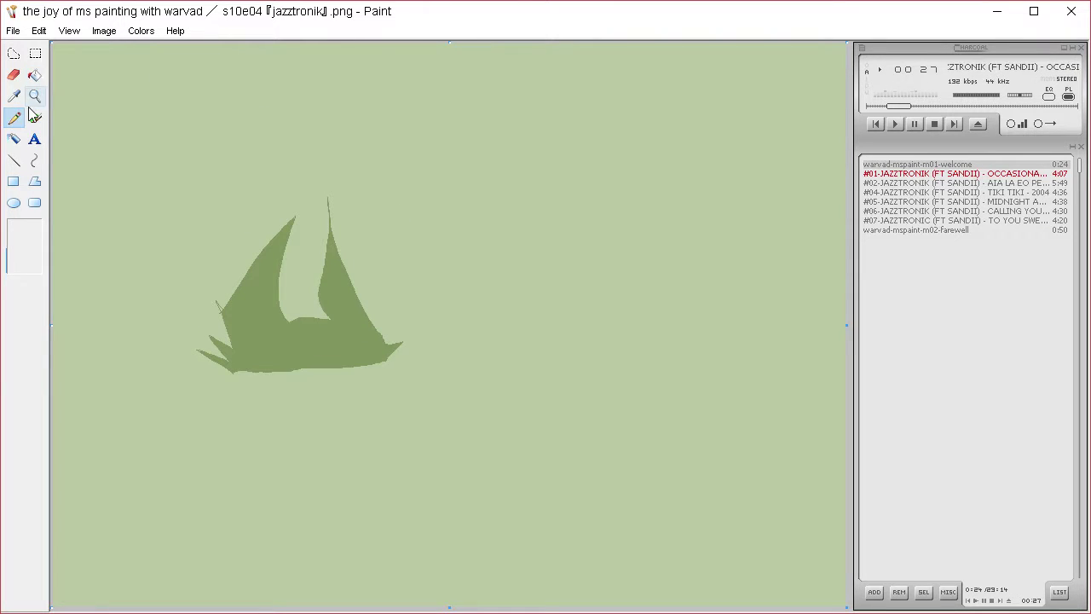
click(14, 95)
click(13, 74)
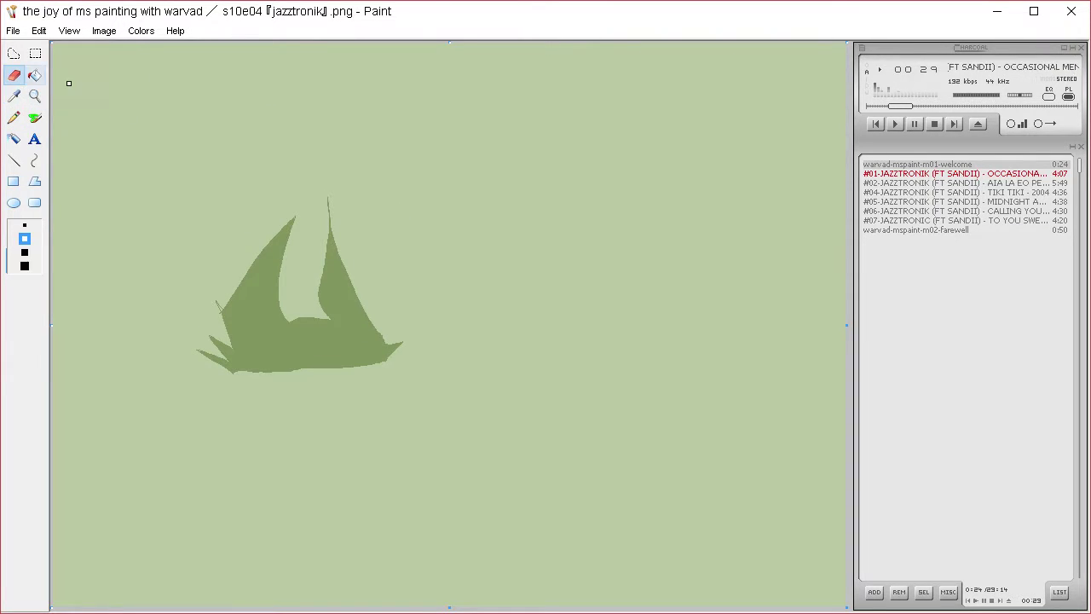
click(15, 118)
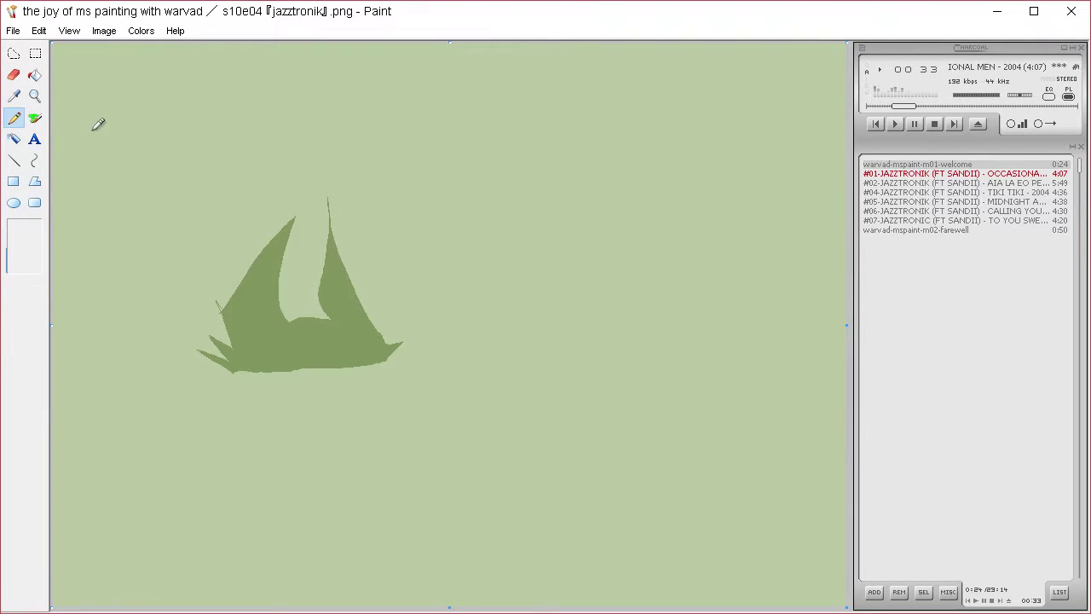
drag(292, 337, 280, 356)
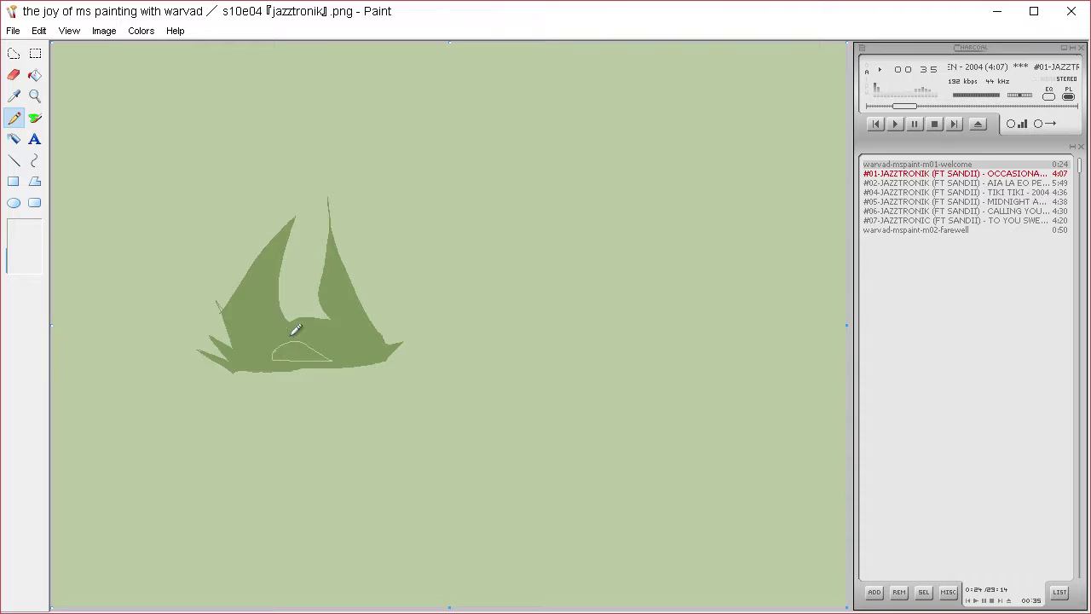
drag(365, 353, 387, 348)
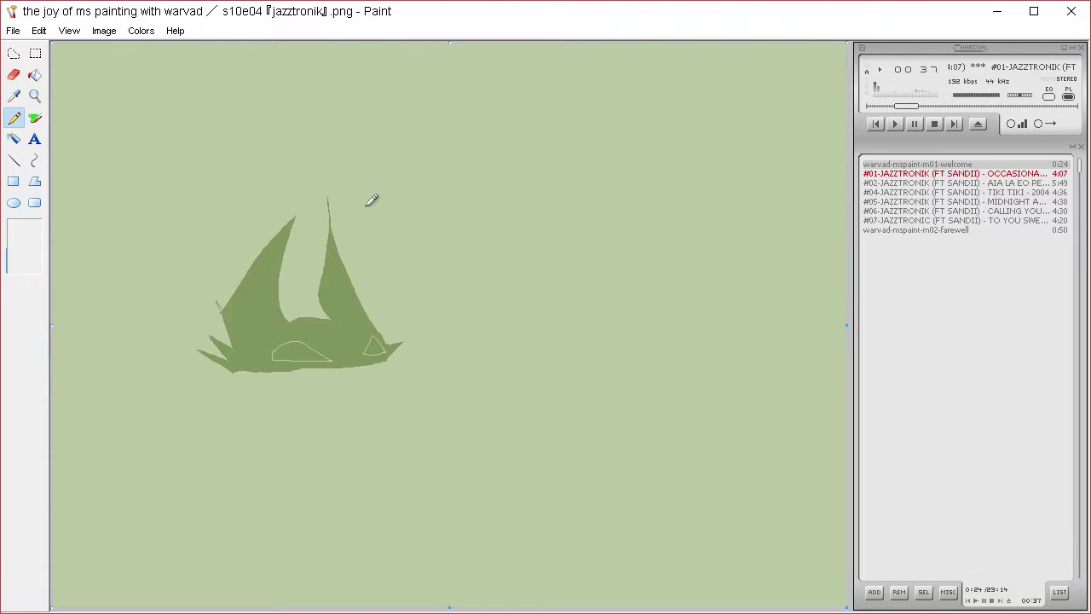
click(34, 75)
click(302, 345)
click(375, 345)
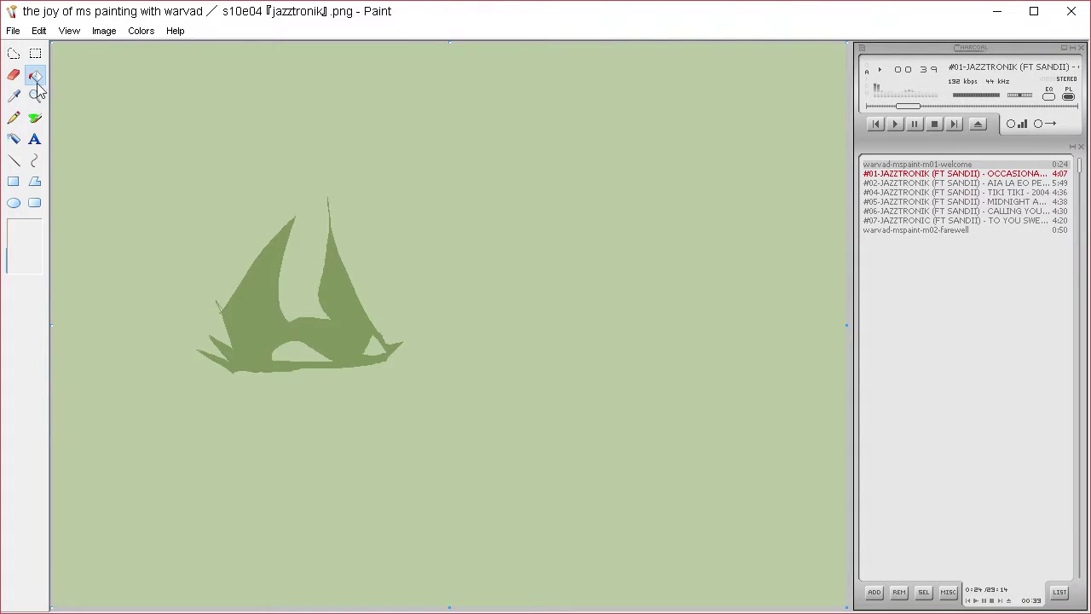
Detail the face with a light green squiggle between the eyes, a filled dark upper eyelid on the wide eye and a dark pupil in each eye
click(15, 118)
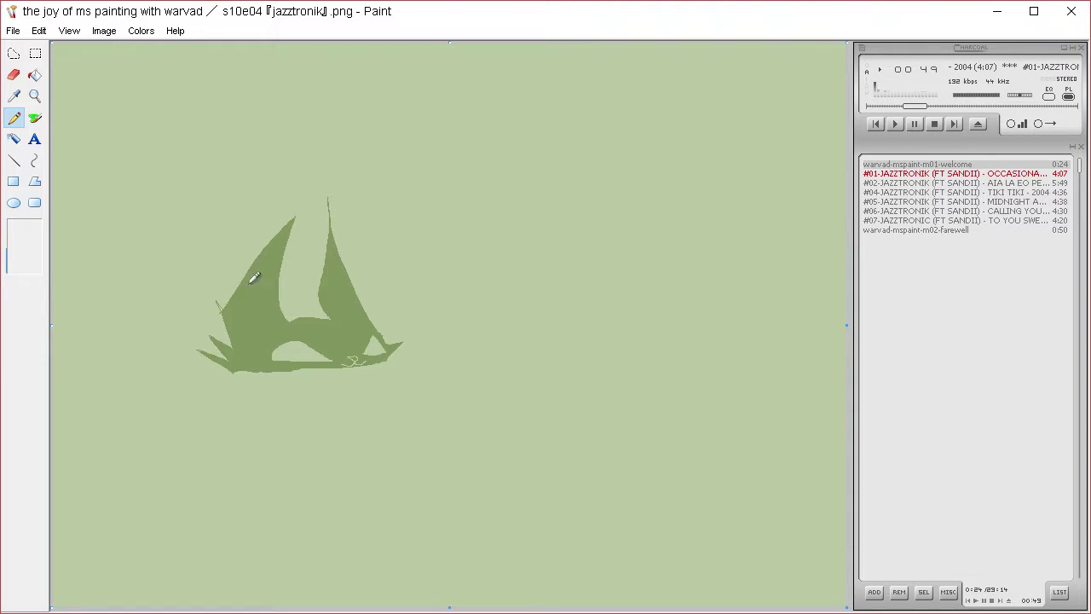
click(14, 96)
click(326, 321)
drag(278, 345, 288, 358)
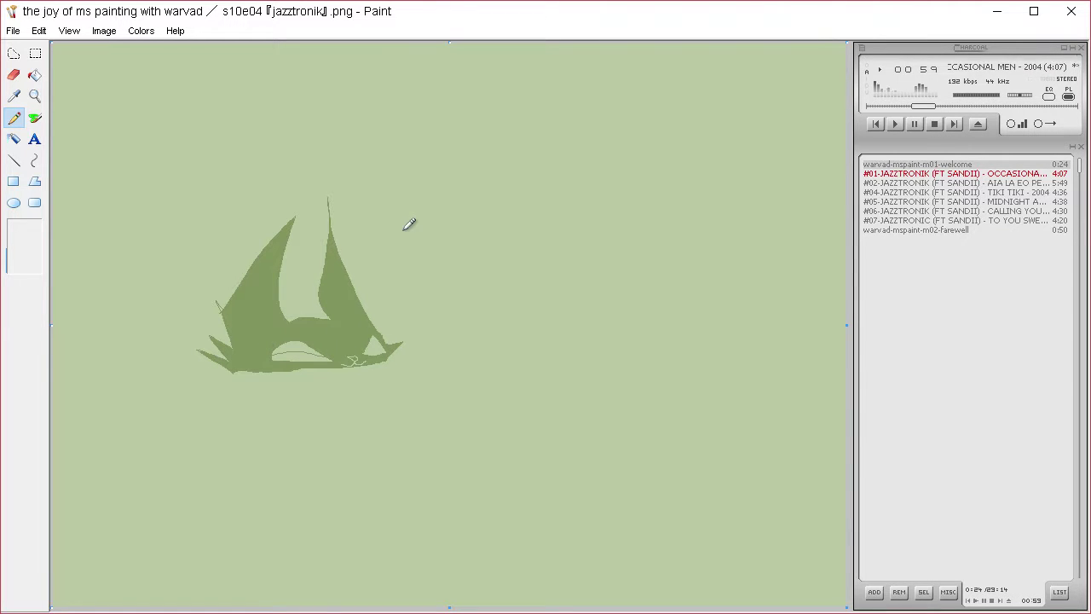
click(34, 75)
click(308, 344)
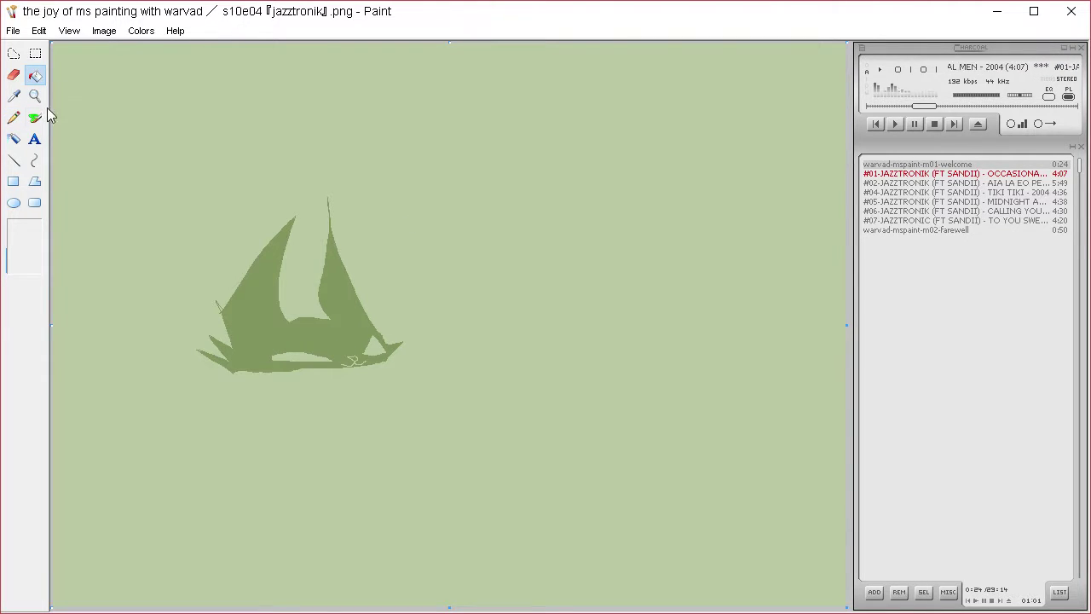
click(14, 118)
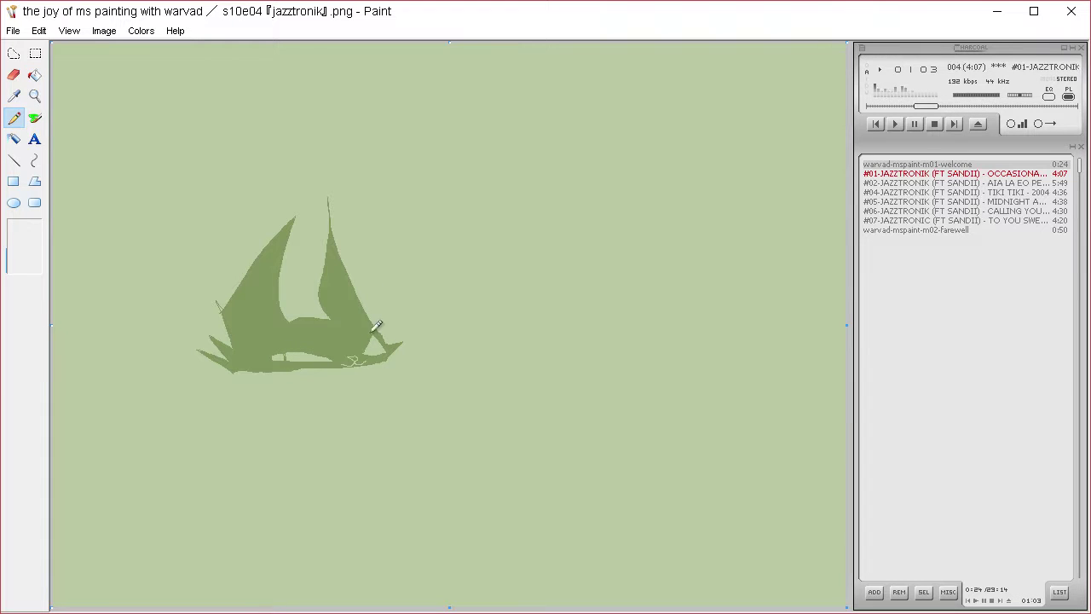
mouse_move(373, 330)
mouse_down()
mouse_move(371, 351)
mouse_move(373, 337)
mouse_up()
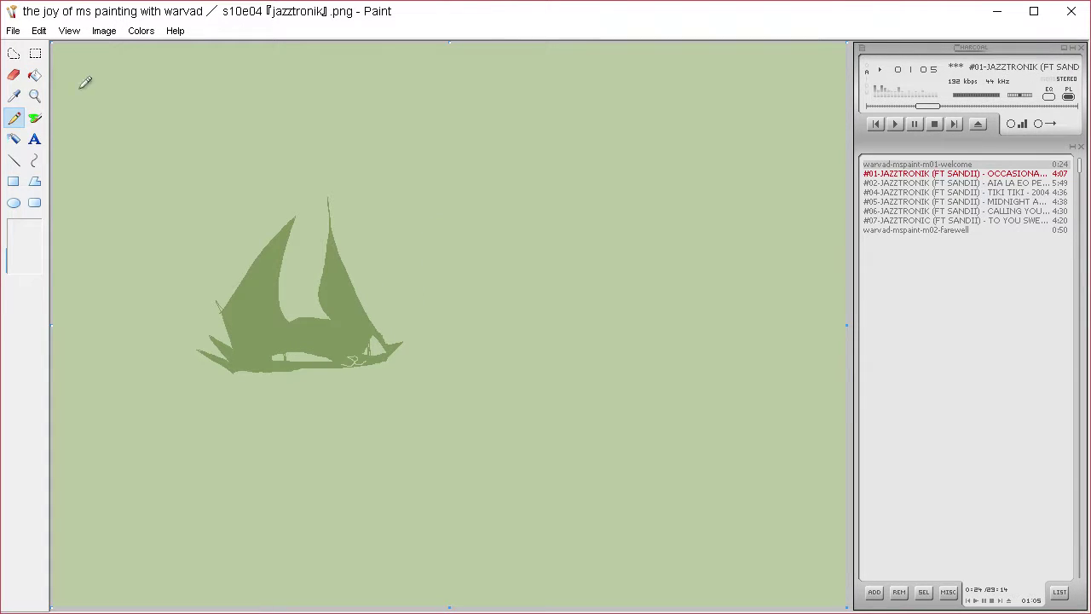
Sketch the neck, upper torso and two bent arms with clawed hands below the head using the Pencil
mouse_move(259, 372)
mouse_down()
mouse_move(240, 417)
mouse_move(319, 418)
mouse_up()
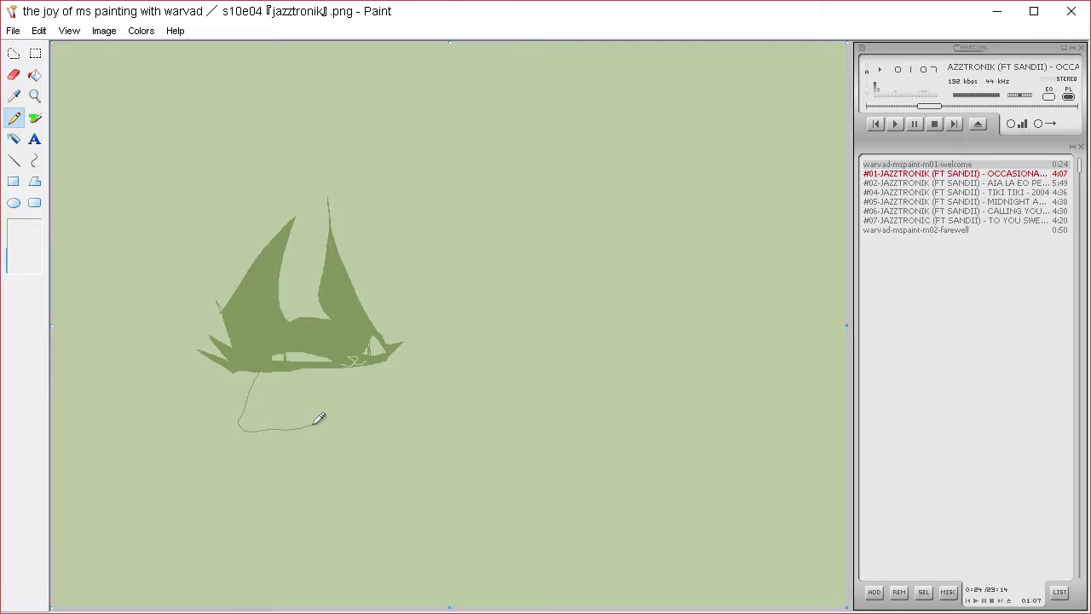
key(ctrl+z)
mouse_move(288, 372)
mouse_down()
mouse_move(301, 401)
mouse_move(339, 393)
mouse_move(363, 405)
mouse_move(283, 396)
mouse_move(292, 422)
mouse_move(282, 396)
mouse_move(292, 413)
mouse_move(274, 410)
mouse_move(276, 397)
mouse_move(206, 484)
mouse_move(335, 482)
mouse_move(334, 498)
mouse_move(352, 496)
mouse_move(354, 466)
mouse_move(341, 476)
mouse_move(355, 483)
mouse_move(341, 470)
mouse_move(253, 456)
mouse_move(264, 460)
mouse_move(305, 416)
mouse_up()
mouse_move(350, 386)
mouse_down()
mouse_move(412, 420)
mouse_move(317, 456)
mouse_move(427, 446)
mouse_move(436, 435)
mouse_move(418, 399)
mouse_move(380, 373)
mouse_move(326, 425)
mouse_move(293, 427)
mouse_move(358, 440)
mouse_up()
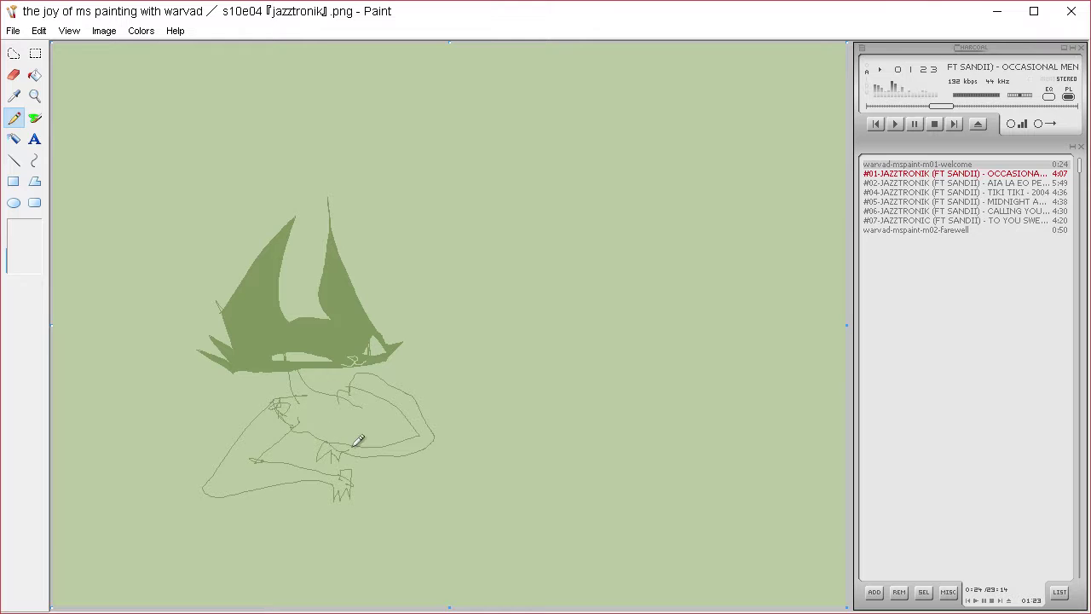
Draw the back line rising from the shoulder and the belly line extending from the elbow toward the hindquarters
mouse_move(356, 388)
mouse_down()
mouse_move(466, 379)
mouse_move(528, 350)
mouse_up()
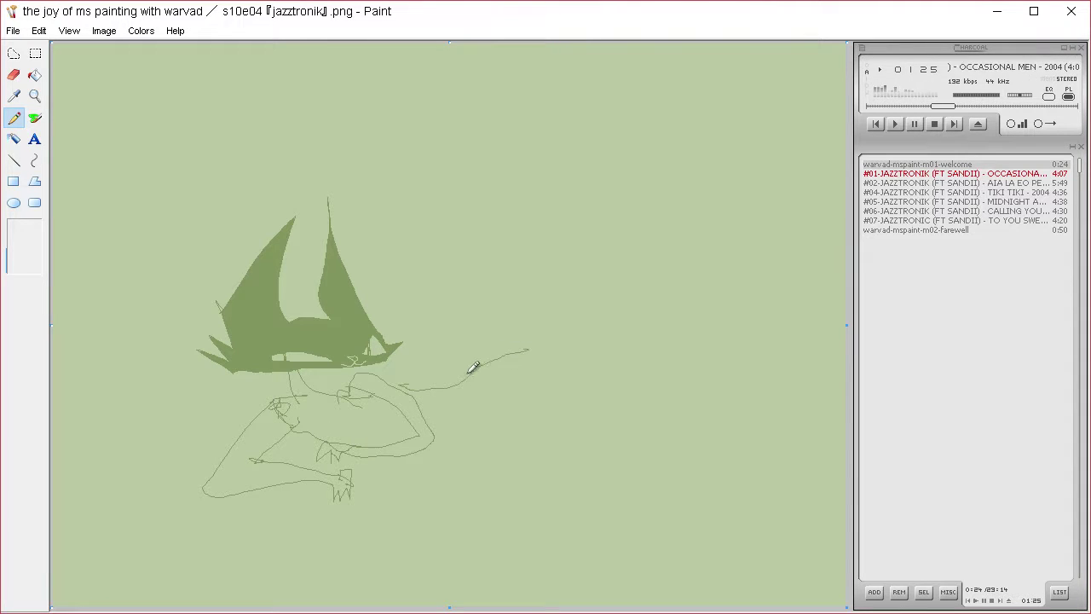
drag(414, 390, 456, 376)
mouse_move(537, 346)
mouse_down()
mouse_move(477, 354)
mouse_move(465, 371)
mouse_move(503, 369)
mouse_move(449, 423)
mouse_up()
key(ctrl+z)
key(ctrl+z)
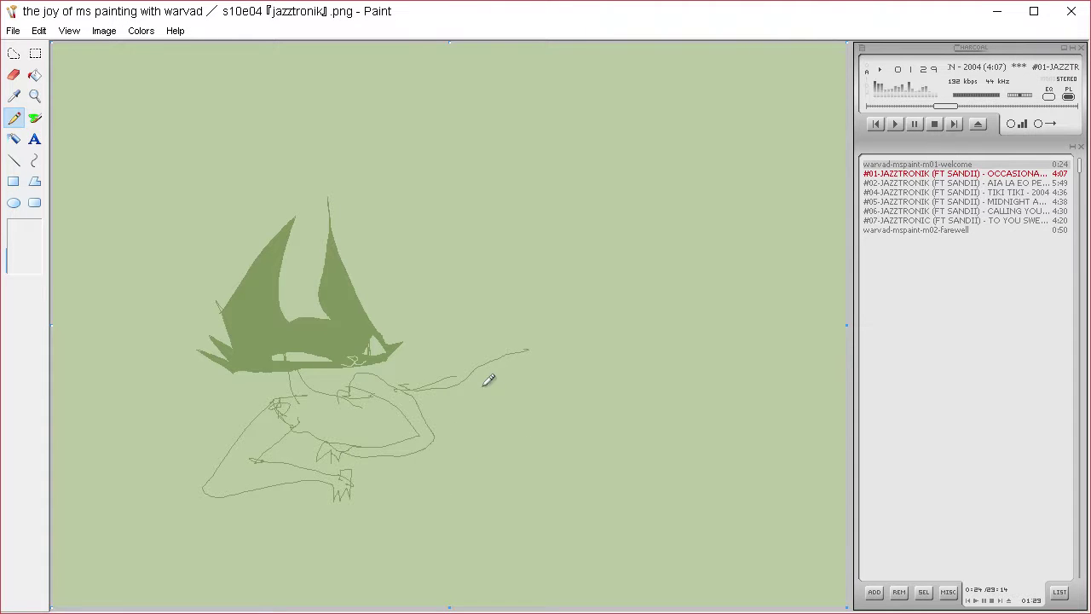
mouse_move(487, 377)
mouse_down()
mouse_move(573, 316)
mouse_move(587, 324)
mouse_up()
drag(431, 445, 591, 432)
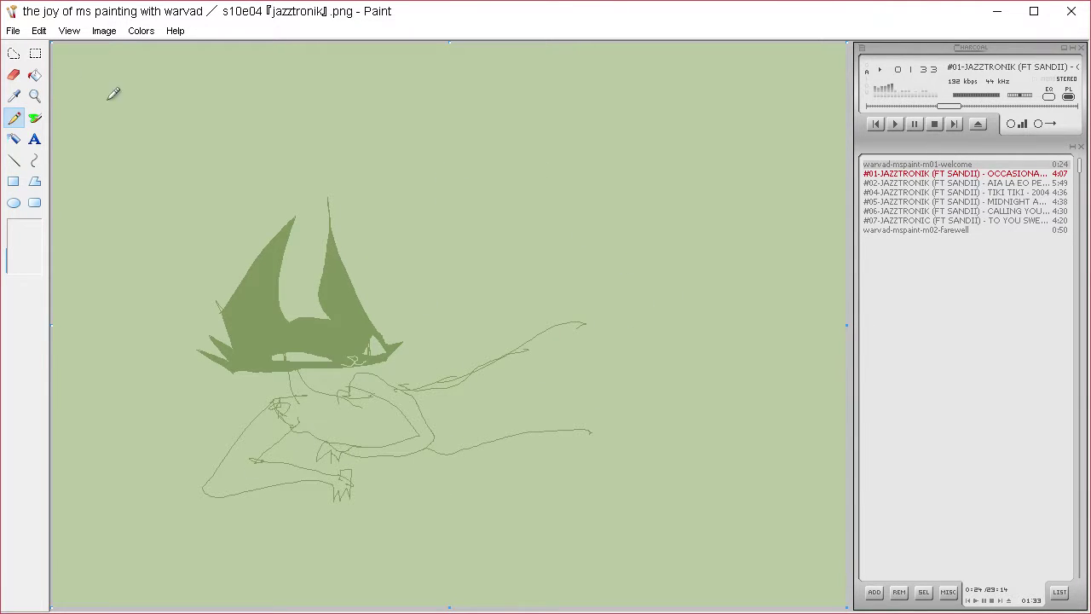
Fill both outlined arms and their clawed hands with the dark green
click(35, 75)
click(344, 484)
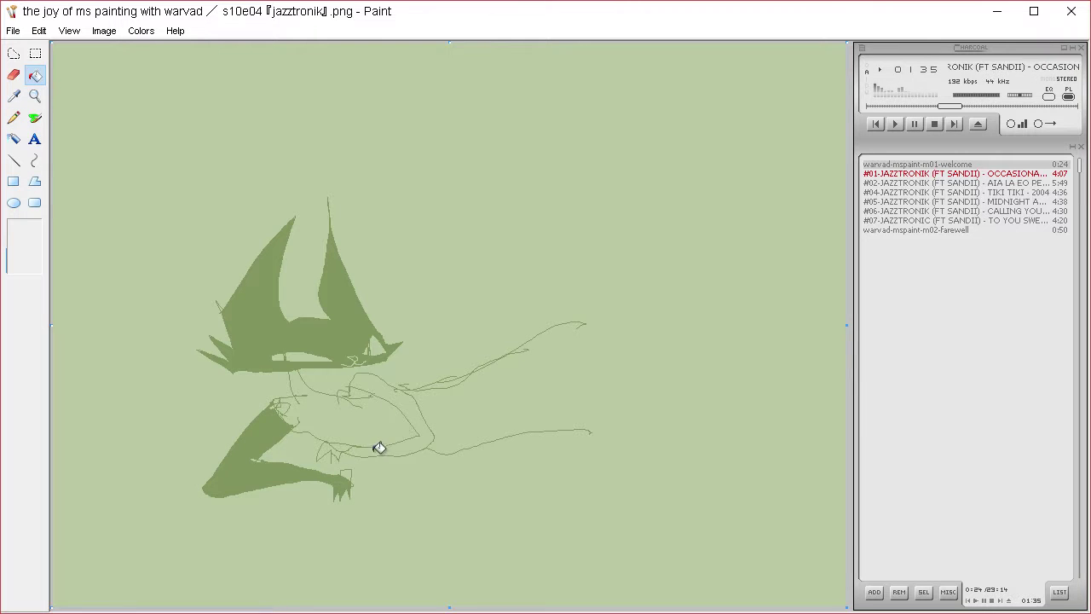
click(379, 448)
click(336, 449)
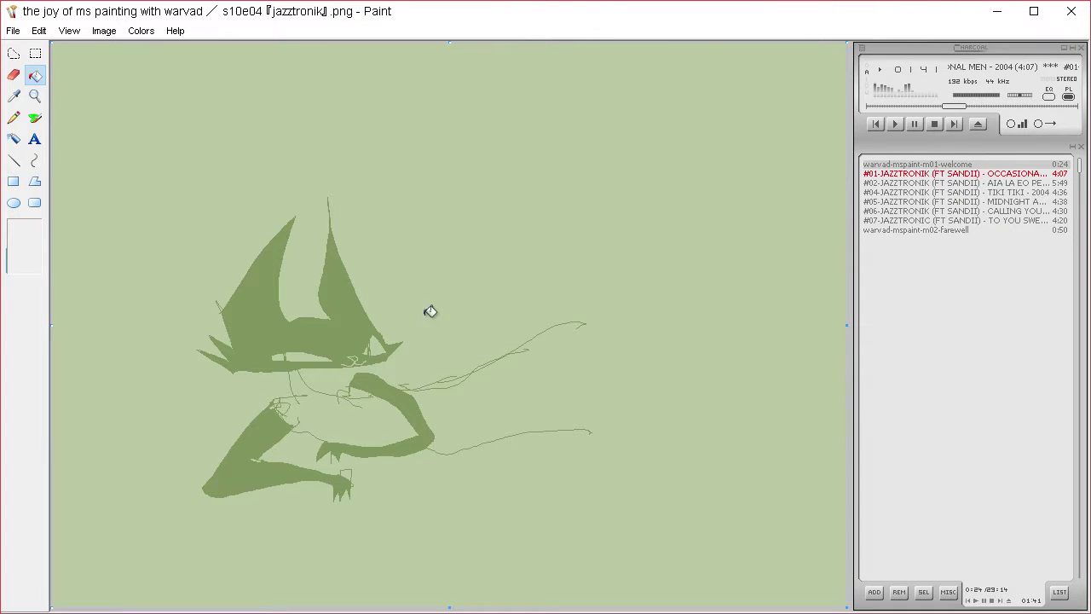
click(382, 424)
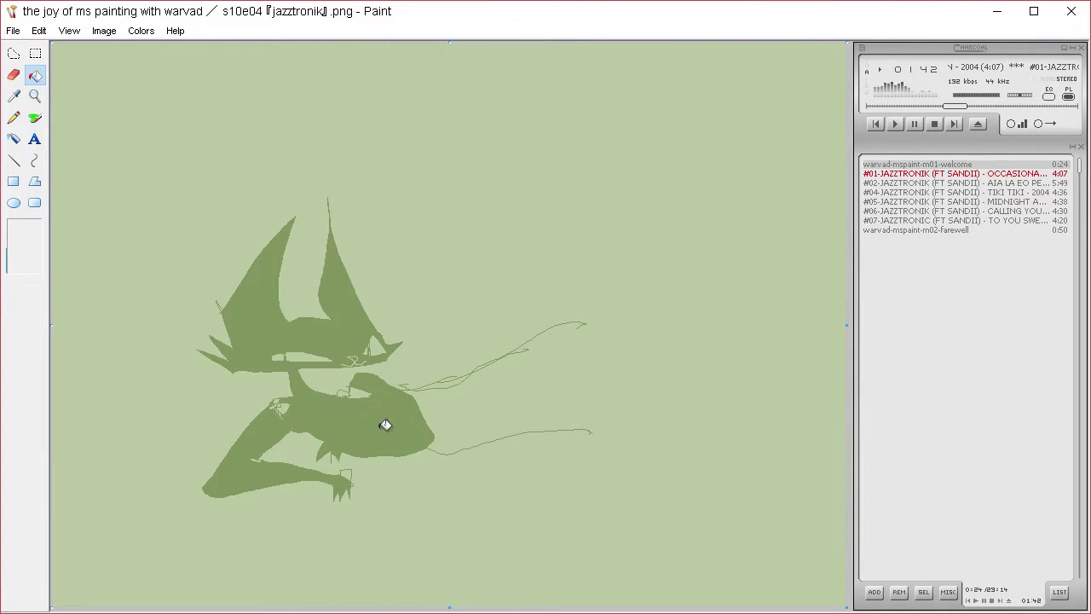
click(284, 409)
key(ctrl+z)
Draw a chest line that closes off the gap inside the bent arm, and fill the neck, torso and shoulder dark green
click(13, 118)
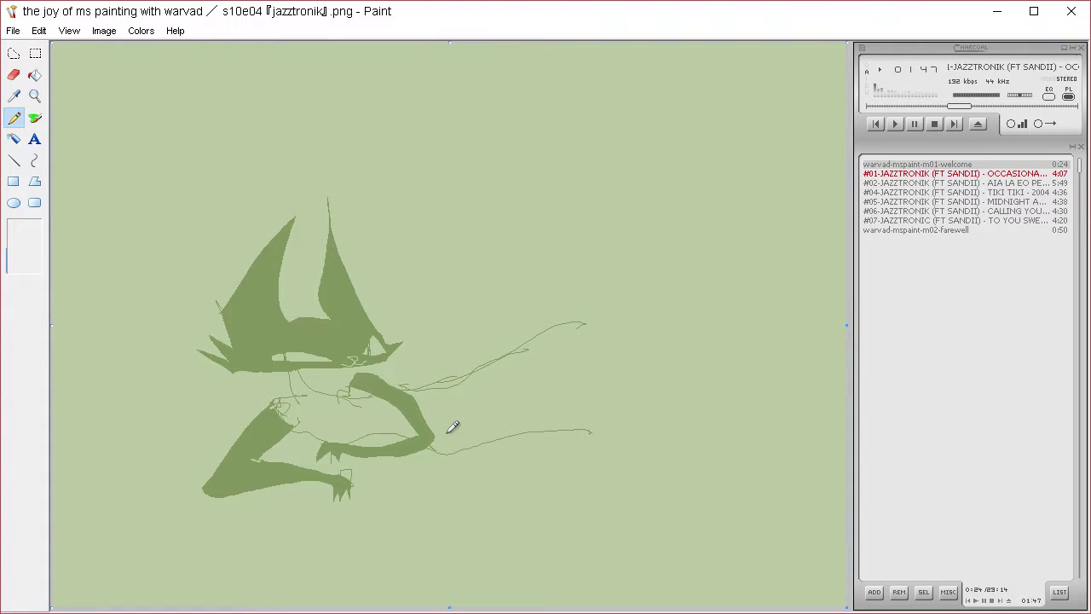
click(34, 75)
click(334, 415)
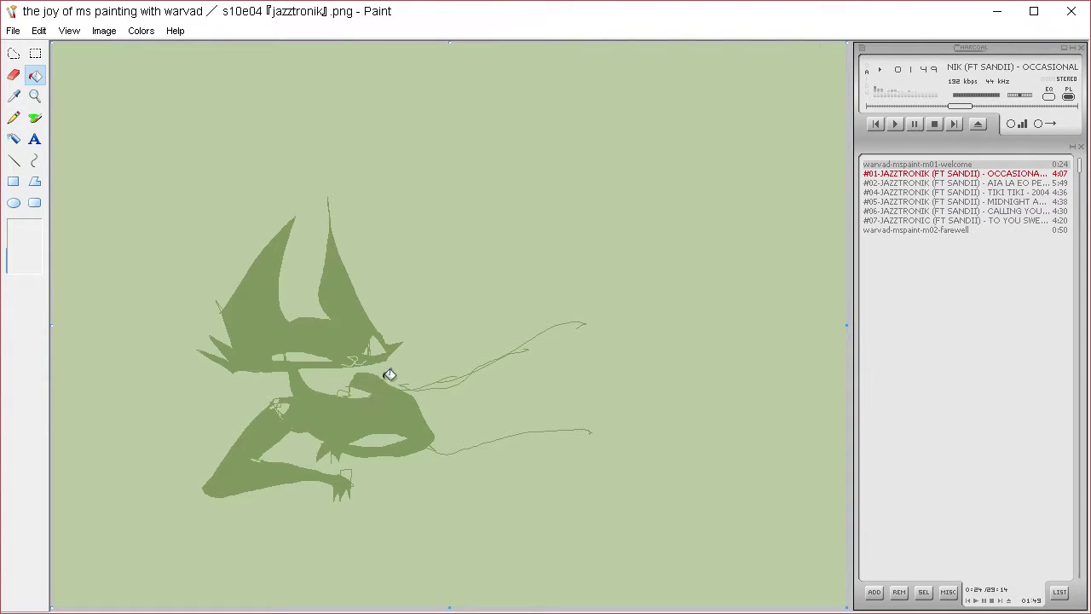
click(358, 384)
Sketch the near thigh and lower leg with a clawed foot, plus the inner thigh and the far hind leg
click(19, 119)
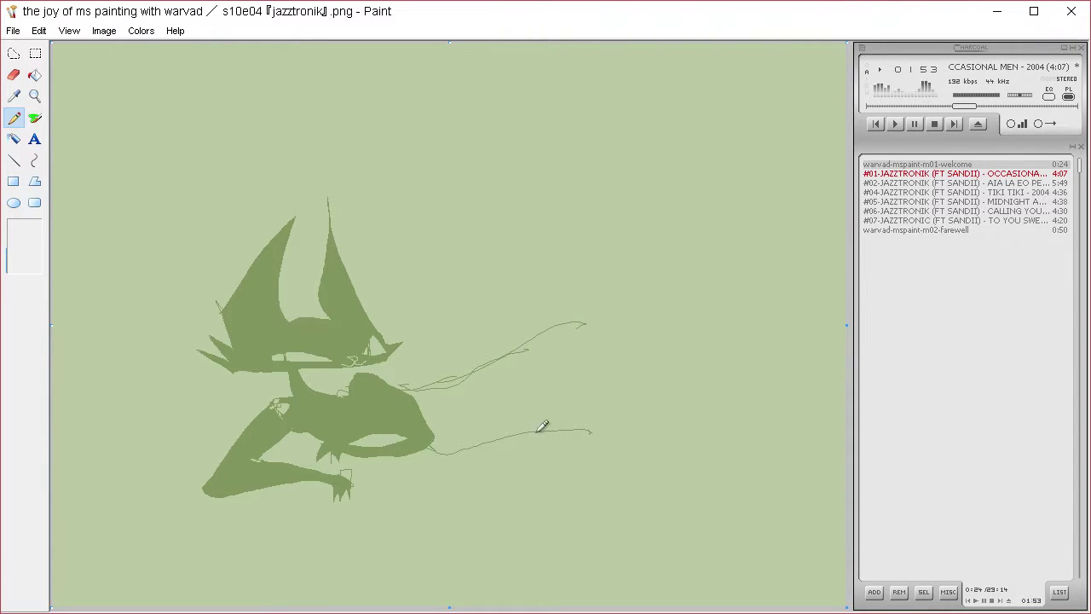
mouse_move(550, 424)
mouse_down()
mouse_move(508, 468)
mouse_move(561, 508)
mouse_move(623, 503)
mouse_move(634, 523)
mouse_move(585, 575)
mouse_move(576, 590)
mouse_move(588, 597)
mouse_move(665, 514)
mouse_move(639, 477)
mouse_move(643, 448)
mouse_move(625, 412)
mouse_up()
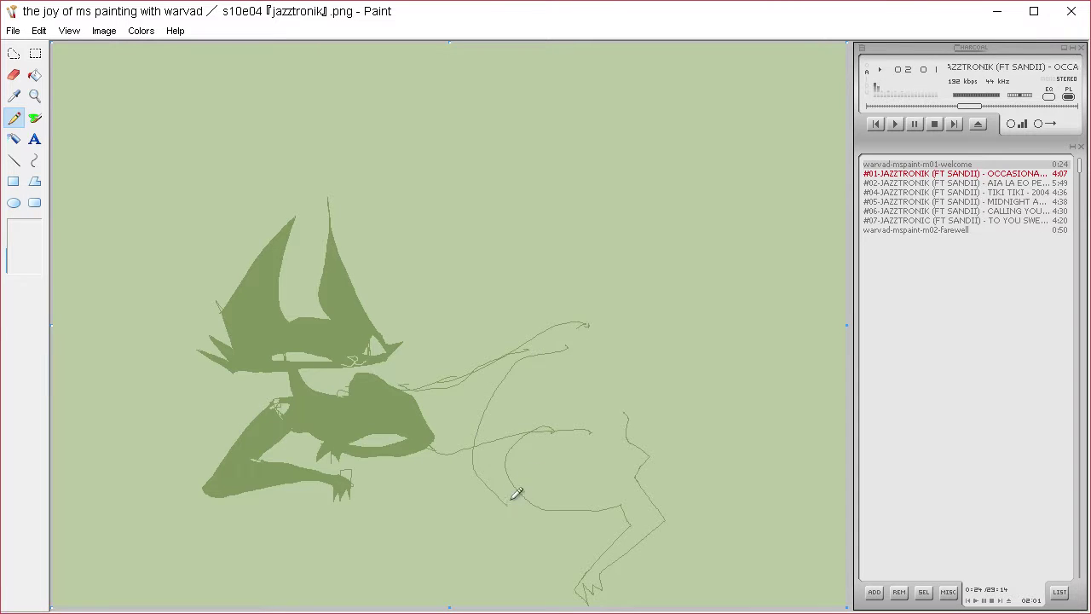
mouse_move(555, 383)
mouse_down()
mouse_move(650, 450)
mouse_move(679, 449)
mouse_move(702, 528)
mouse_move(718, 544)
mouse_move(690, 442)
mouse_move(694, 412)
mouse_up()
Outline the rounded rump joining the back line to the hind legs and add angular contour lines across the hip
mouse_move(528, 333)
mouse_down()
mouse_move(656, 355)
mouse_move(669, 448)
mouse_up()
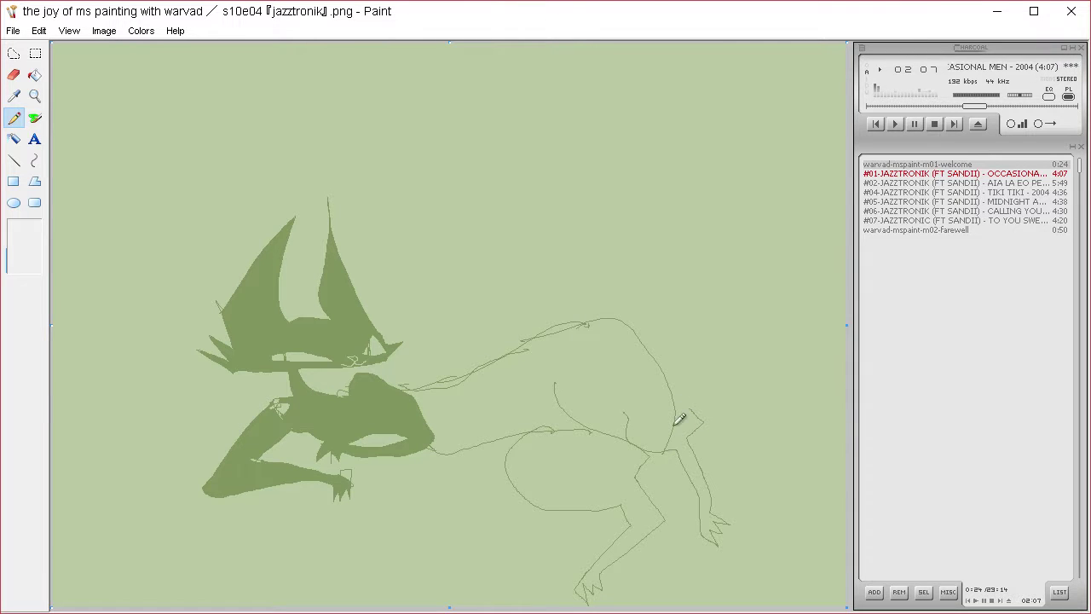
key(ctrl+z)
mouse_move(547, 333)
mouse_down()
mouse_move(691, 344)
mouse_move(692, 395)
mouse_move(671, 435)
mouse_up()
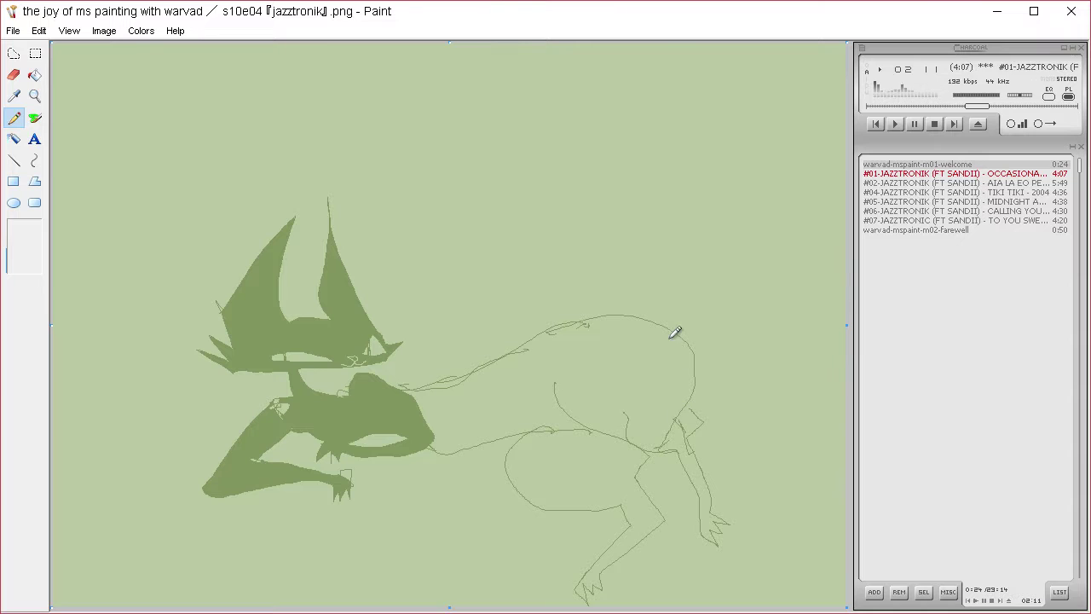
mouse_move(658, 317)
mouse_down()
mouse_move(700, 363)
mouse_move(645, 384)
mouse_move(662, 442)
mouse_up()
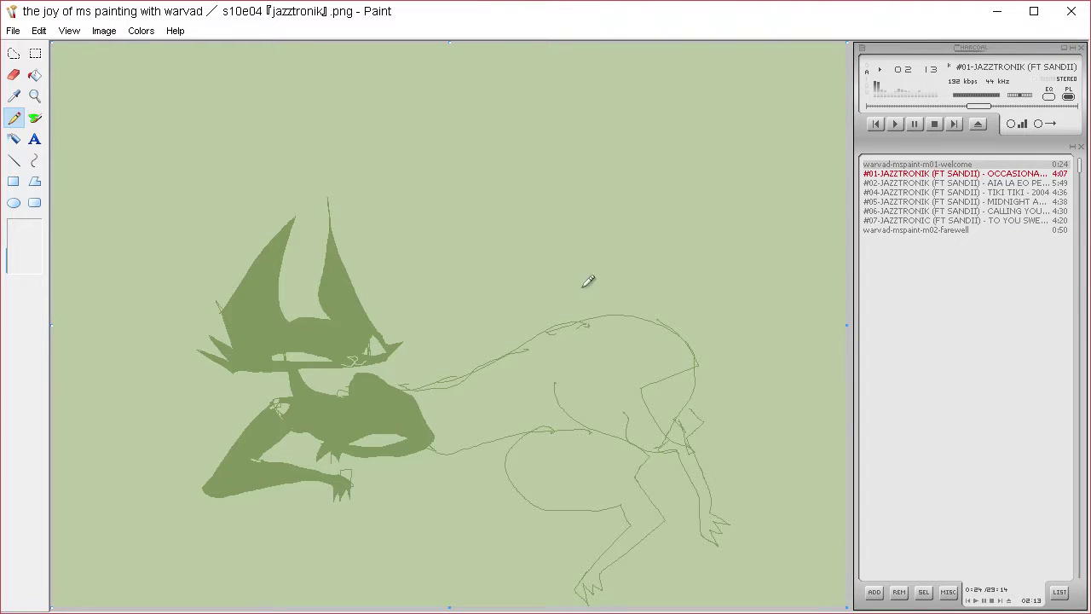
mouse_move(556, 380)
mouse_down()
mouse_move(600, 329)
mouse_move(652, 308)
mouse_up()
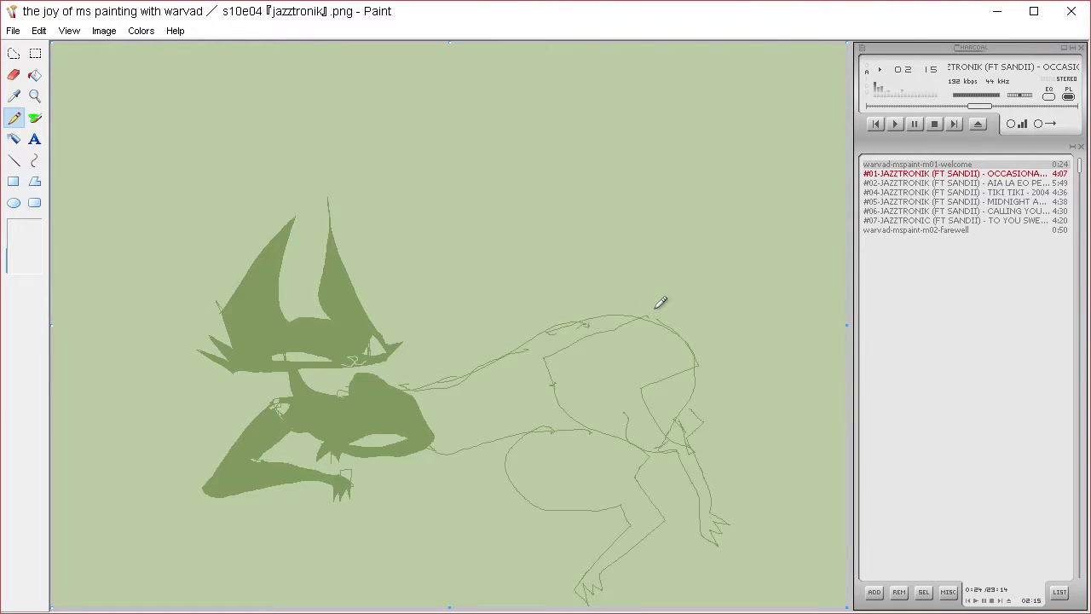
Outline a long tail curving down from the rump to the canvas edge, plus its rounded tip curling up below the belly
mouse_move(693, 410)
mouse_down()
mouse_move(723, 429)
mouse_move(771, 533)
mouse_move(755, 597)
mouse_up()
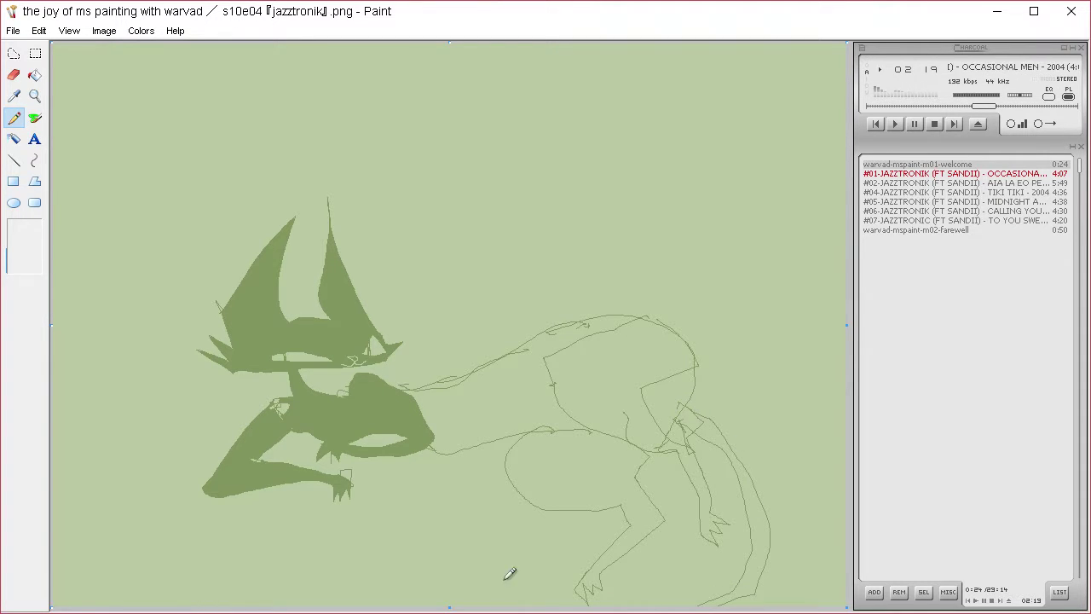
mouse_move(493, 573)
mouse_down()
mouse_move(536, 534)
mouse_move(507, 557)
mouse_move(480, 492)
mouse_move(494, 568)
mouse_move(456, 534)
mouse_move(490, 567)
mouse_up()
key(ctrl+z)
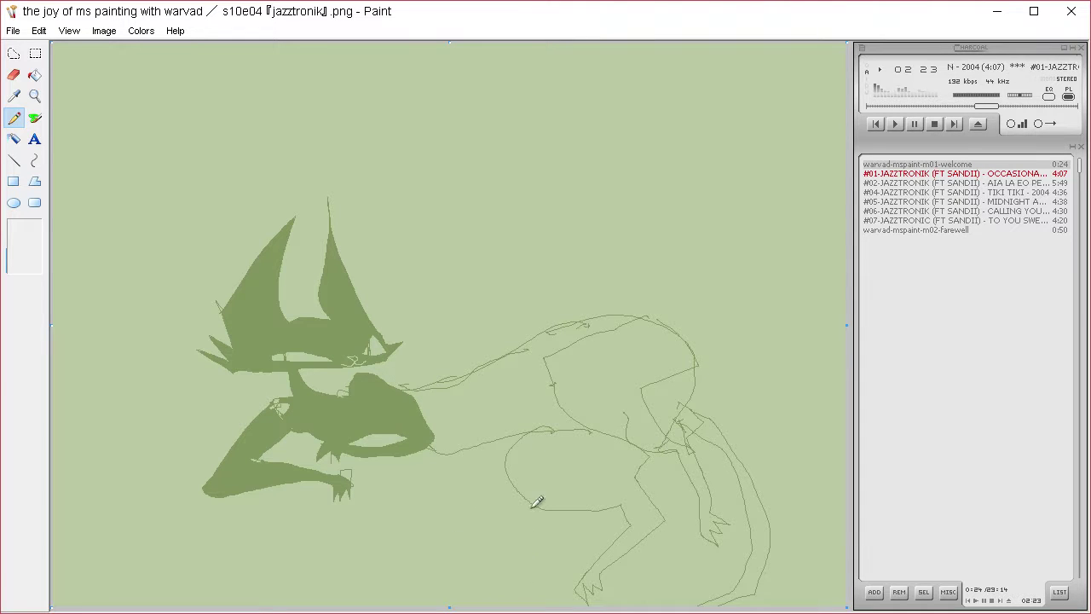
mouse_move(517, 605)
mouse_down()
mouse_move(503, 587)
mouse_move(537, 530)
mouse_move(494, 589)
mouse_up()
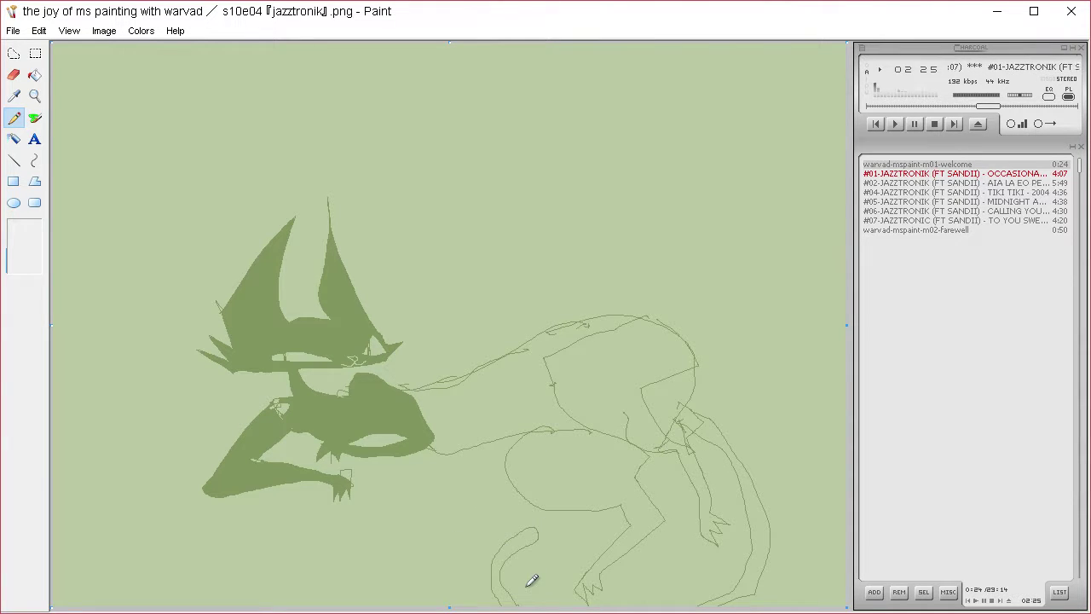
Fill the tail and its curled tip, both hind legs, the hips and the long torso with dark green
click(34, 76)
click(519, 532)
key(ctrl+z)
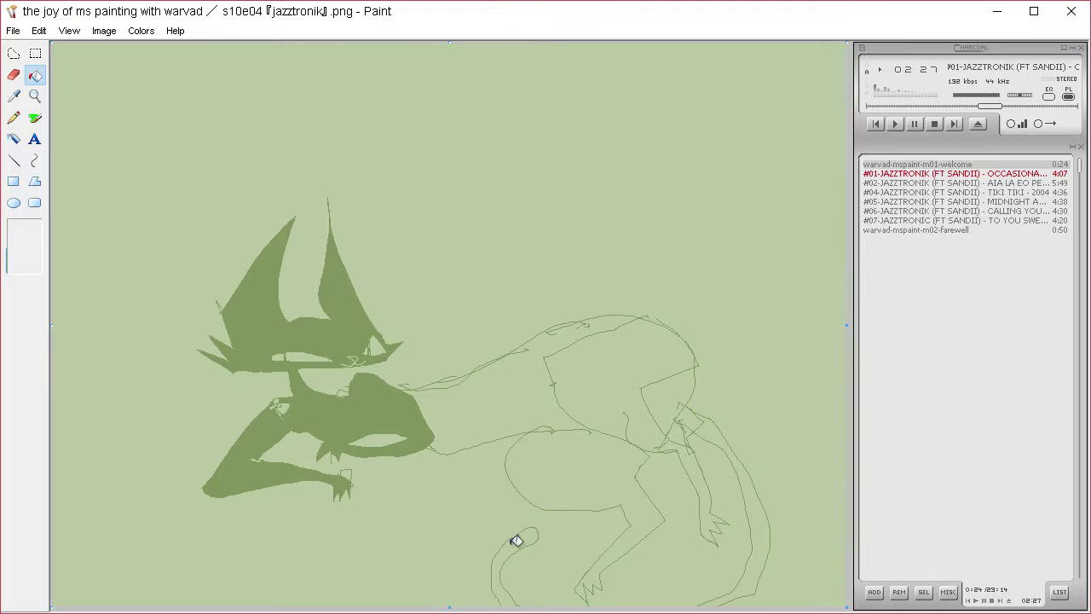
click(515, 539)
click(752, 510)
click(686, 424)
click(678, 440)
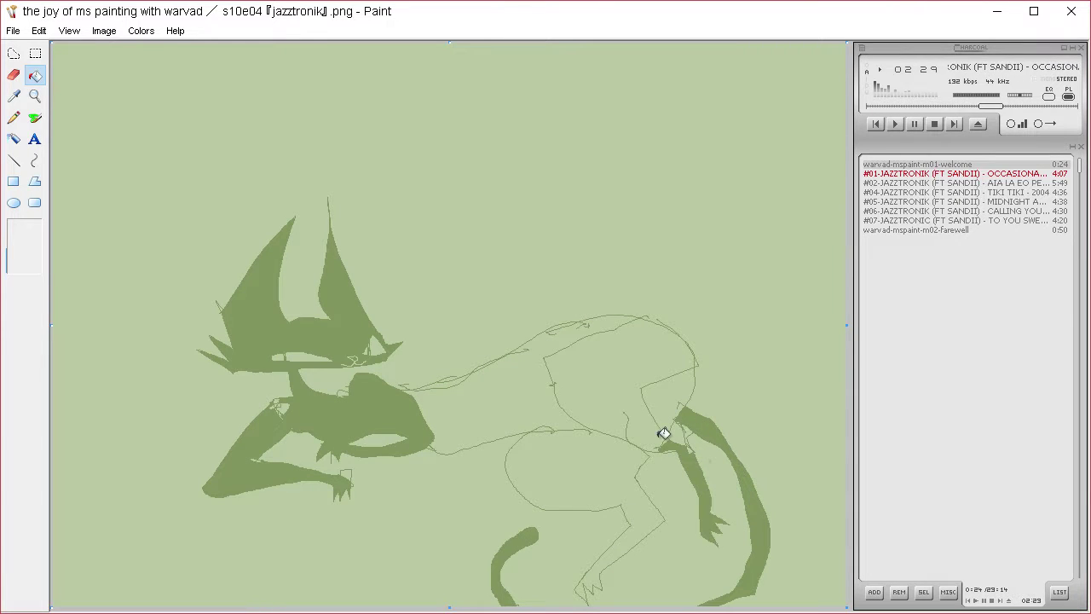
click(653, 443)
click(655, 408)
click(674, 418)
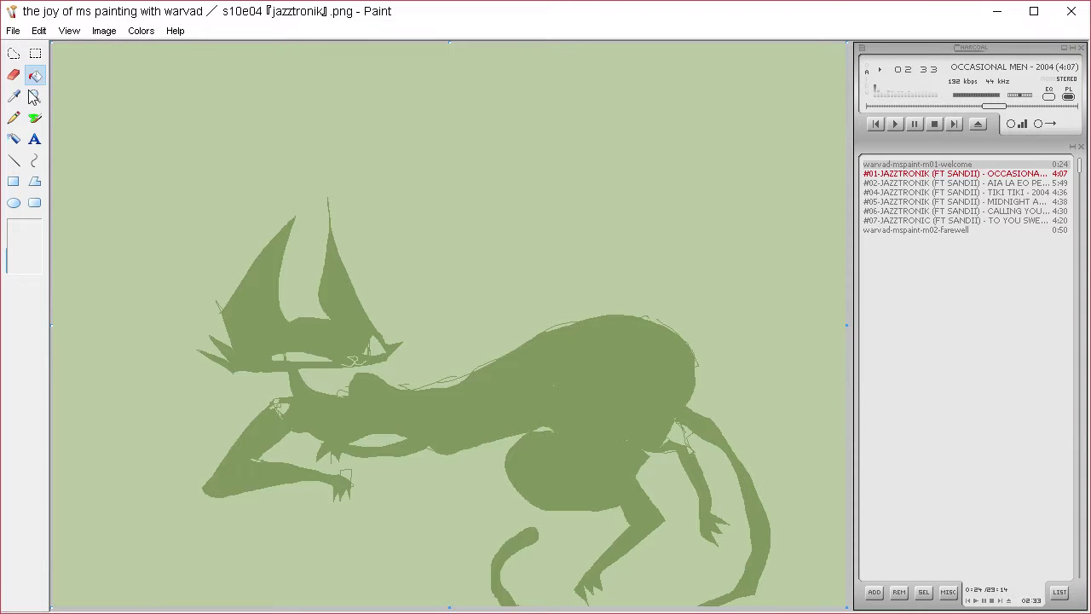
click(17, 54)
mouse_move(749, 397)
mouse_down()
mouse_move(683, 408)
mouse_move(737, 515)
mouse_move(695, 580)
mouse_move(808, 539)
mouse_up()
drag(754, 497, 759, 429)
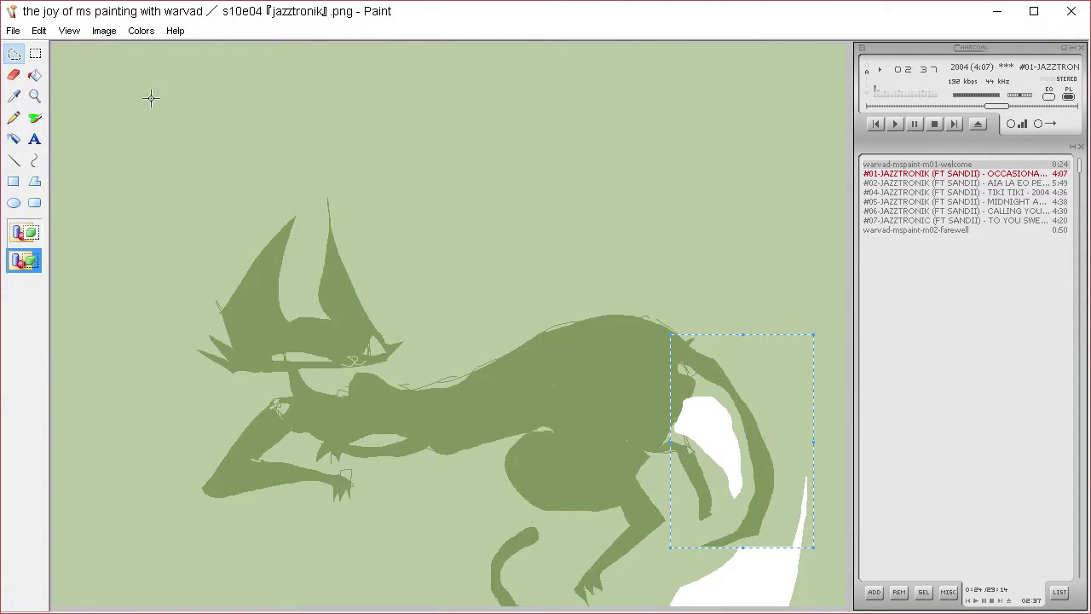
key(ctrl+z)
Move a free-form selection of the tail higher on the rump and extend its lower end to the canvas edge in dark green
mouse_move(755, 399)
mouse_down()
mouse_move(674, 417)
mouse_move(741, 545)
mouse_move(816, 560)
mouse_up()
mouse_move(741, 485)
mouse_down()
mouse_move(779, 425)
mouse_move(749, 424)
mouse_move(764, 452)
mouse_up()
click(14, 117)
click(15, 97)
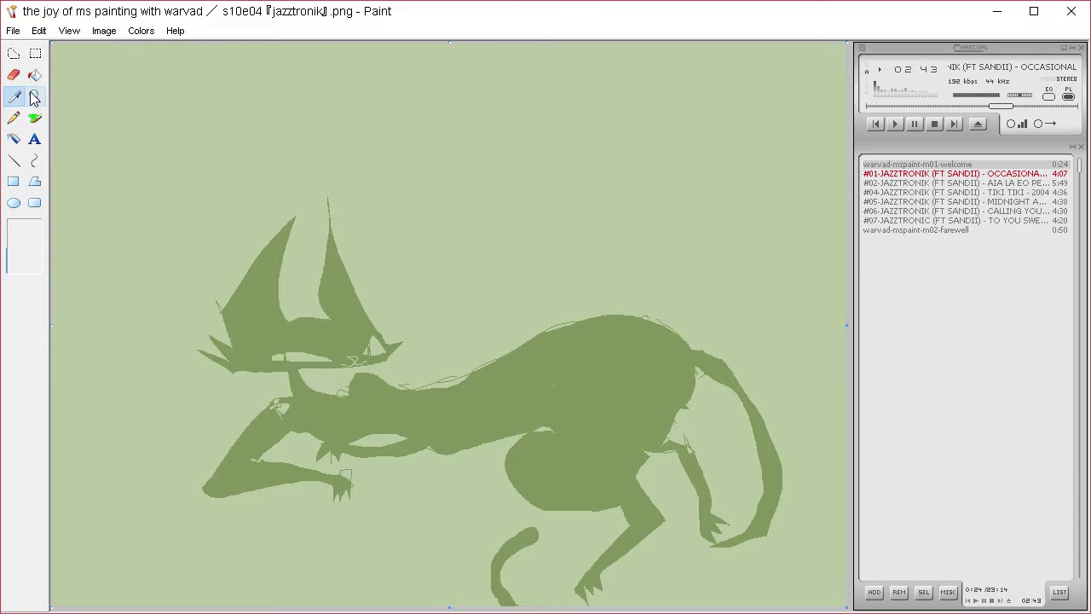
click(493, 388)
mouse_move(760, 521)
mouse_down()
mouse_move(701, 556)
mouse_move(561, 607)
mouse_up()
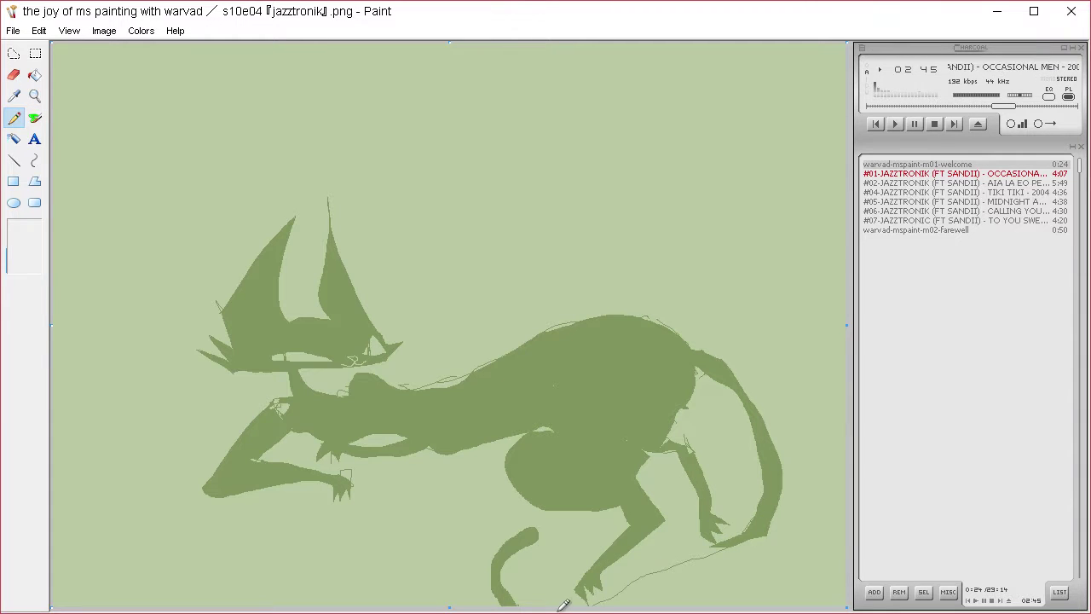
drag(766, 534, 668, 591)
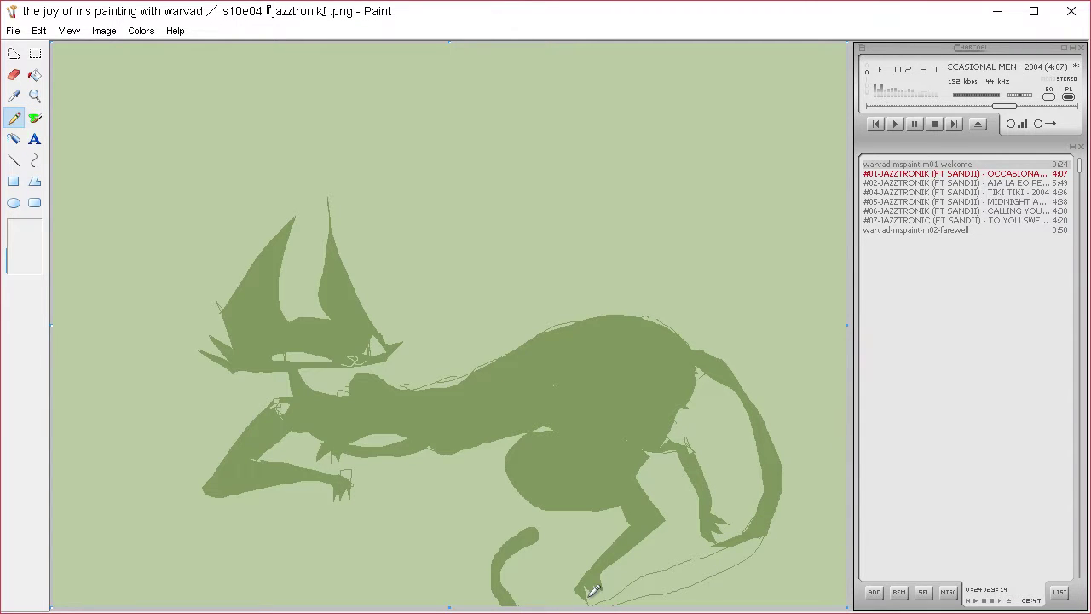
click(35, 75)
click(708, 551)
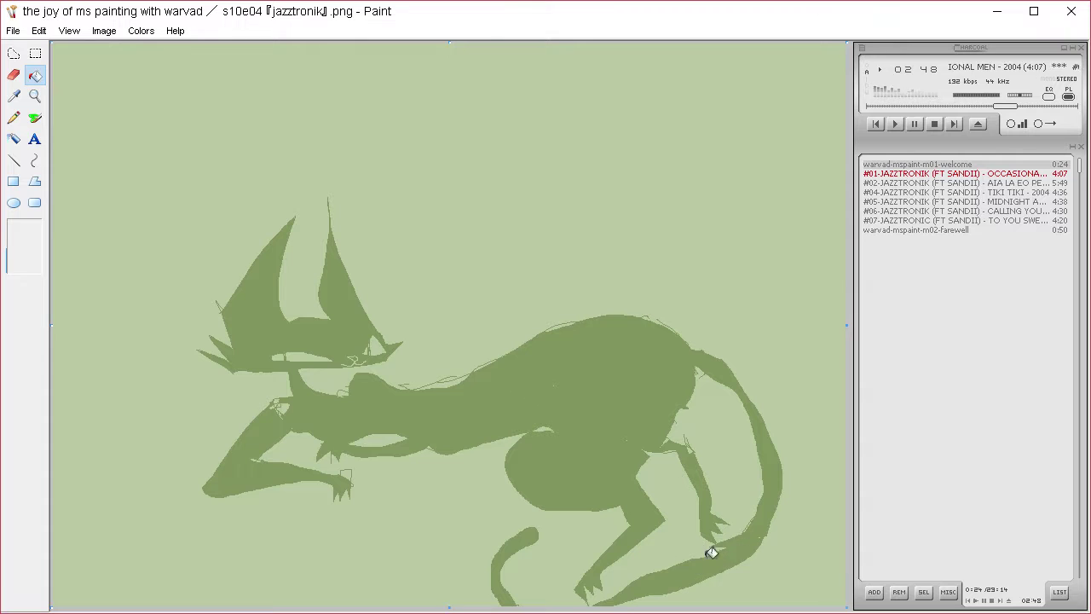
Define a custom teal green with hue 109, saturation 160 and luminance 105 as the drawing colour
click(140, 31)
click(146, 50)
click(602, 408)
click(814, 310)
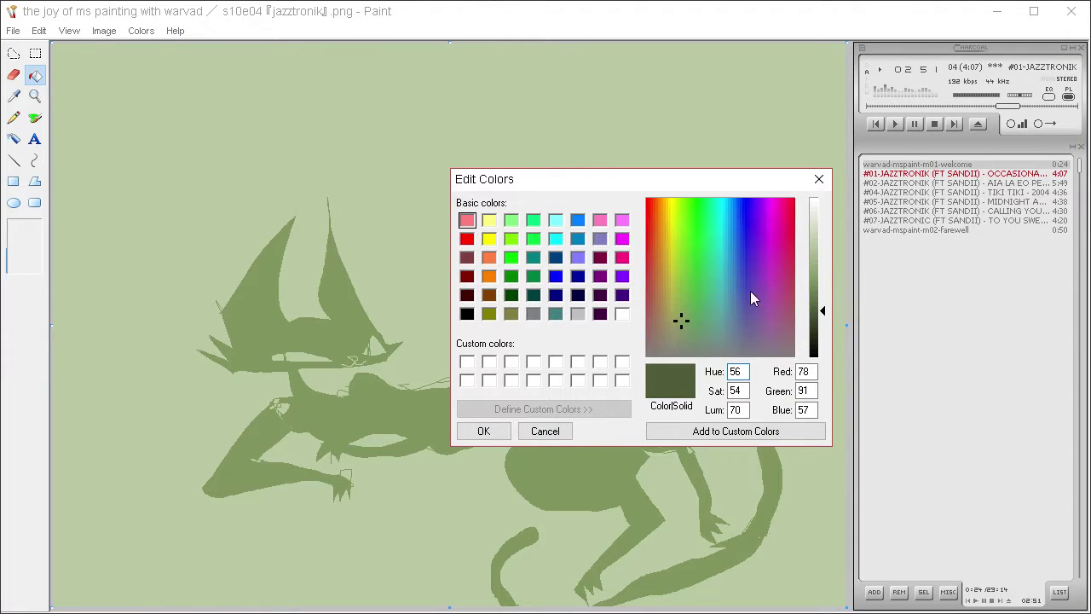
click(714, 249)
click(814, 289)
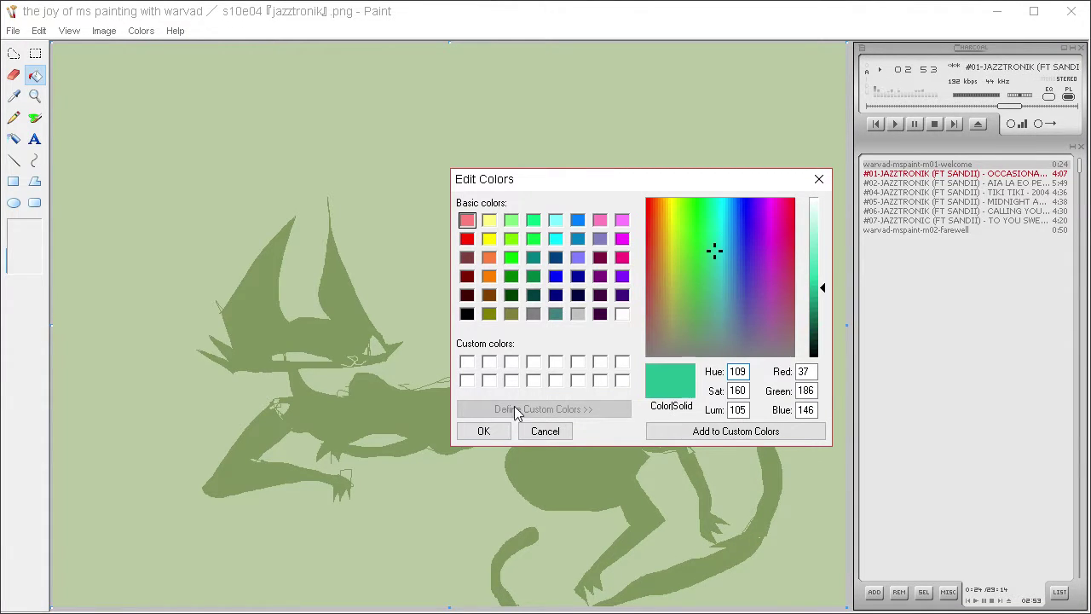
click(473, 431)
Outline a spiky, leaf-like skirt around the hips and upper thigh and fill it with the teal green
click(16, 118)
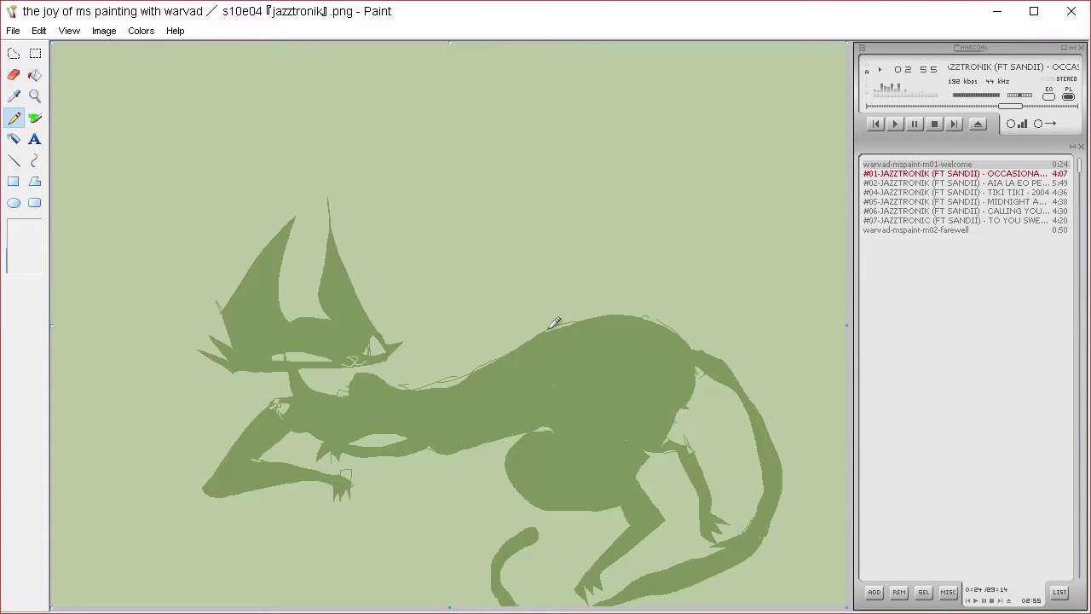
mouse_move(549, 328)
mouse_down()
mouse_move(618, 312)
mouse_move(625, 330)
mouse_up()
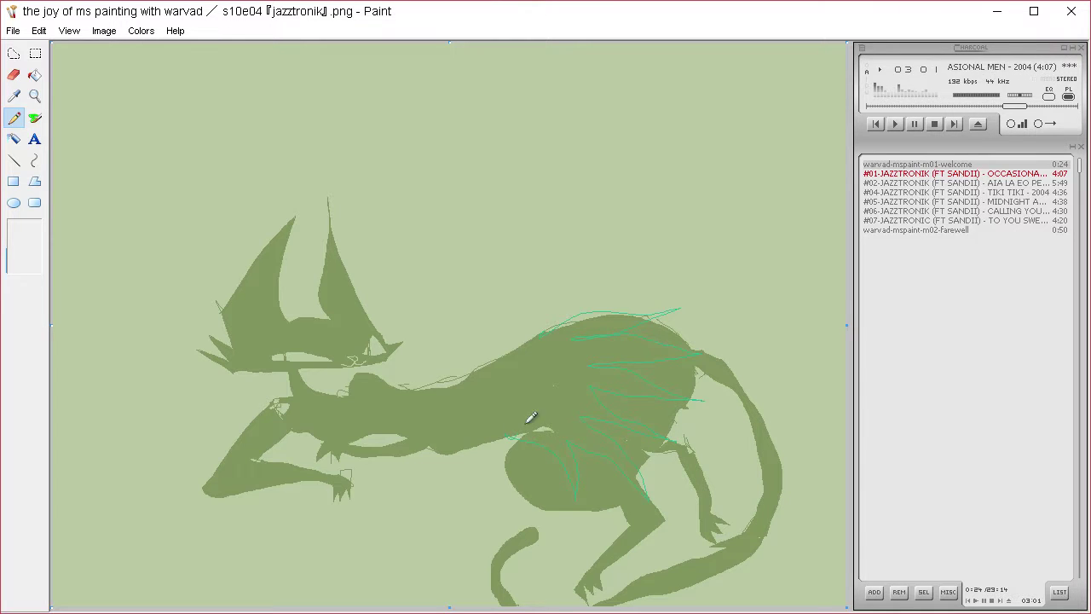
click(35, 75)
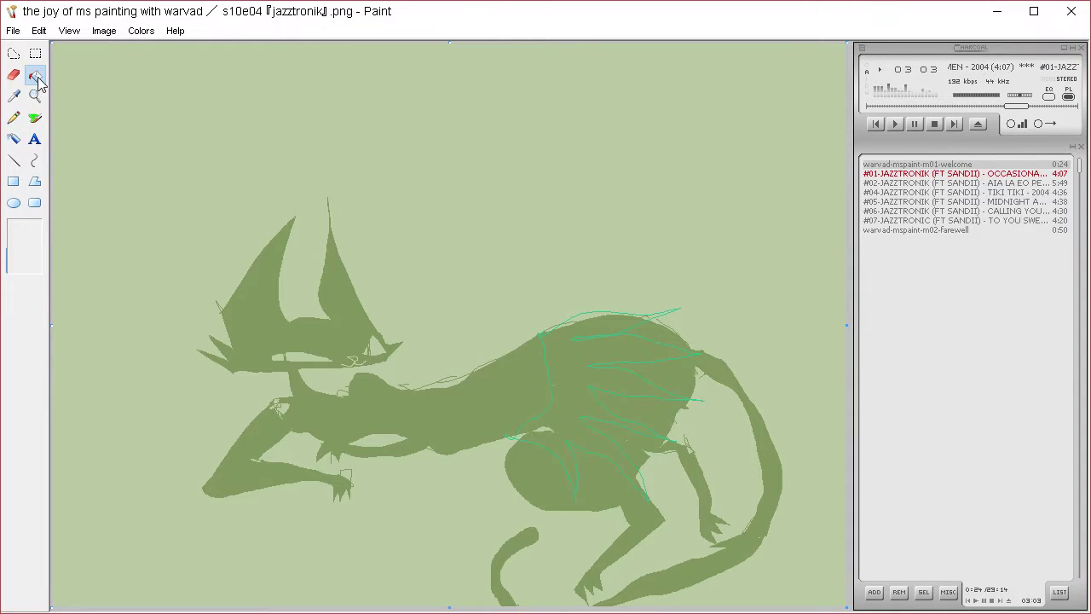
click(617, 318)
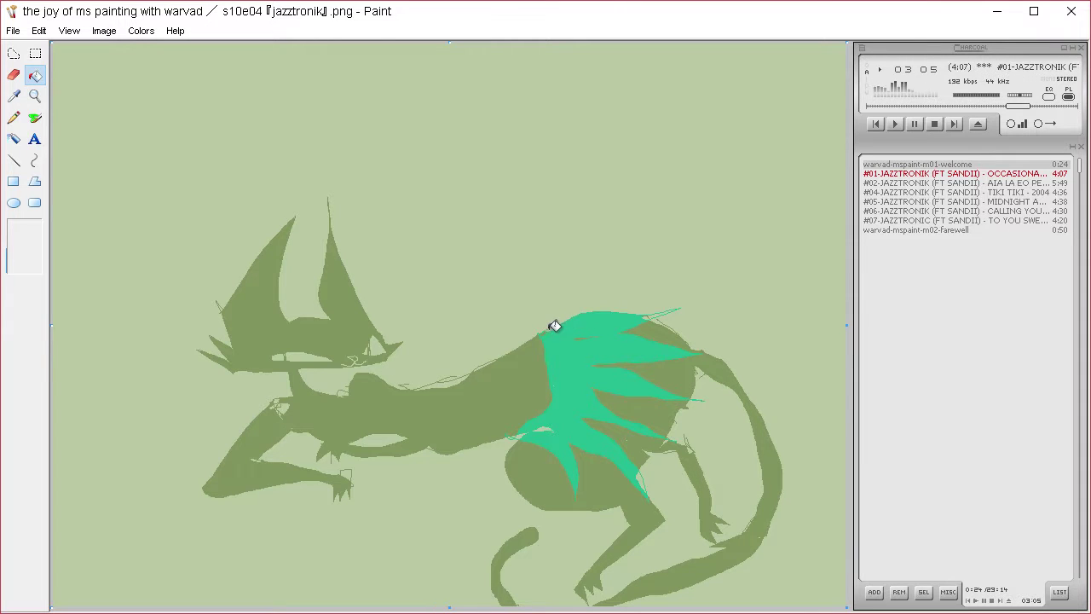
click(525, 428)
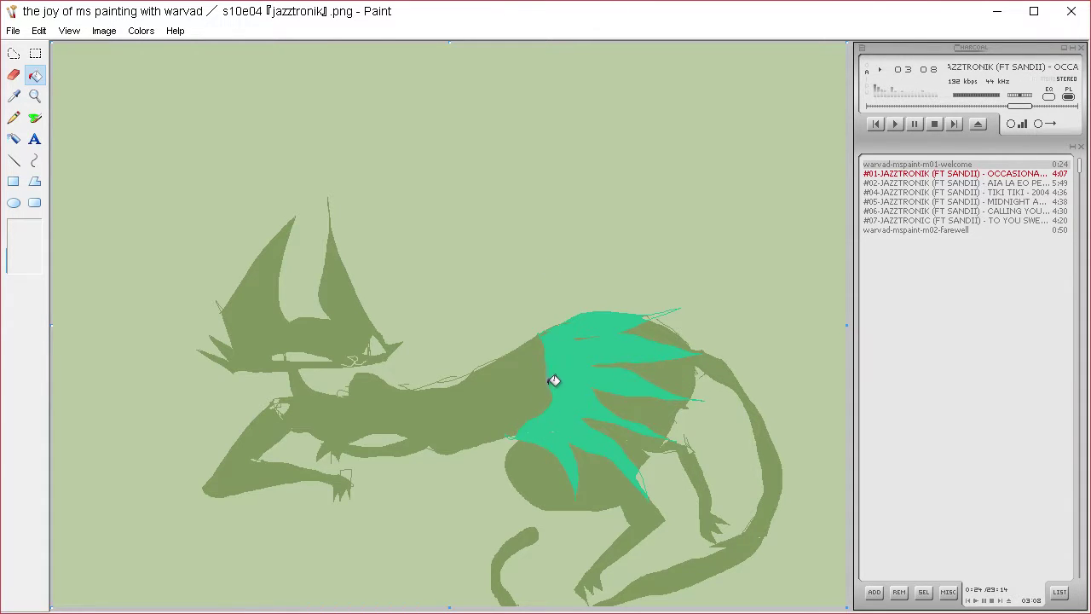
Darken the skirt's teal green to luminance 82 as the new drawing colour
click(20, 95)
click(579, 274)
click(141, 31)
click(166, 49)
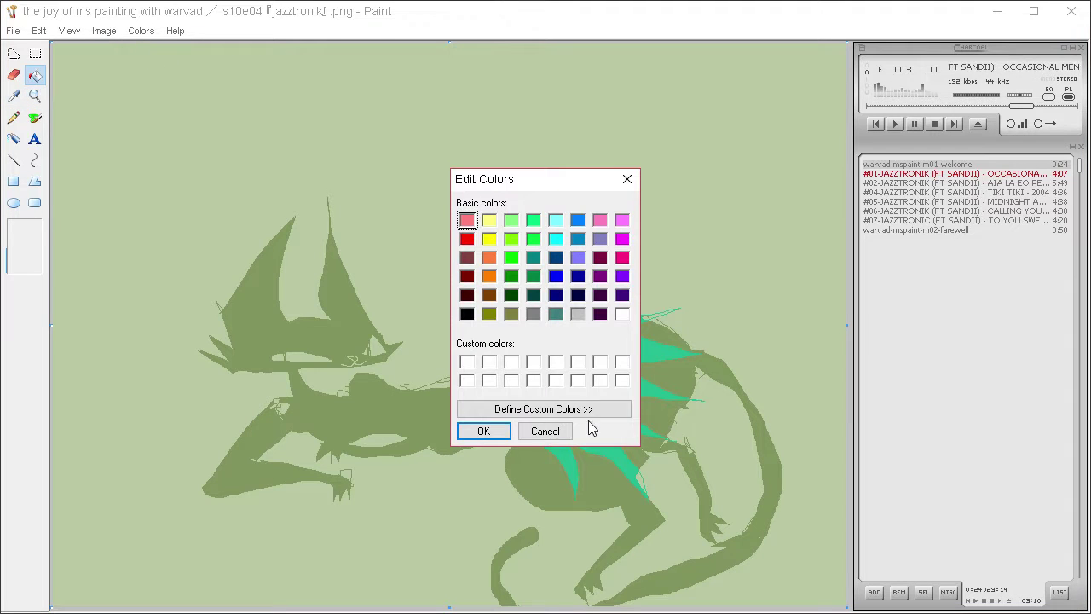
click(543, 410)
click(818, 305)
click(496, 436)
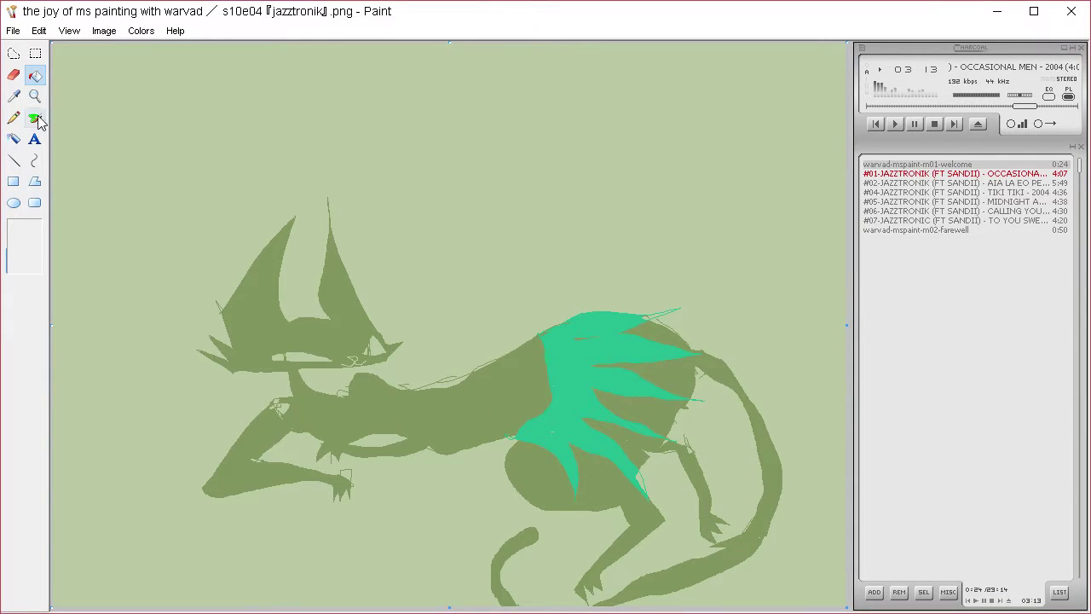
Outline a second layer of pointed leaves in the gaps between the skirt's spikes and over the front thigh
click(13, 118)
mouse_move(655, 313)
mouse_down()
mouse_move(643, 324)
mouse_move(680, 310)
mouse_up()
mouse_move(653, 322)
mouse_down()
mouse_move(701, 325)
mouse_move(660, 338)
mouse_move(678, 334)
mouse_move(659, 360)
mouse_move(697, 376)
mouse_move(648, 379)
mouse_move(664, 375)
mouse_move(629, 394)
mouse_move(697, 424)
mouse_move(616, 427)
mouse_move(678, 473)
mouse_move(631, 421)
mouse_up()
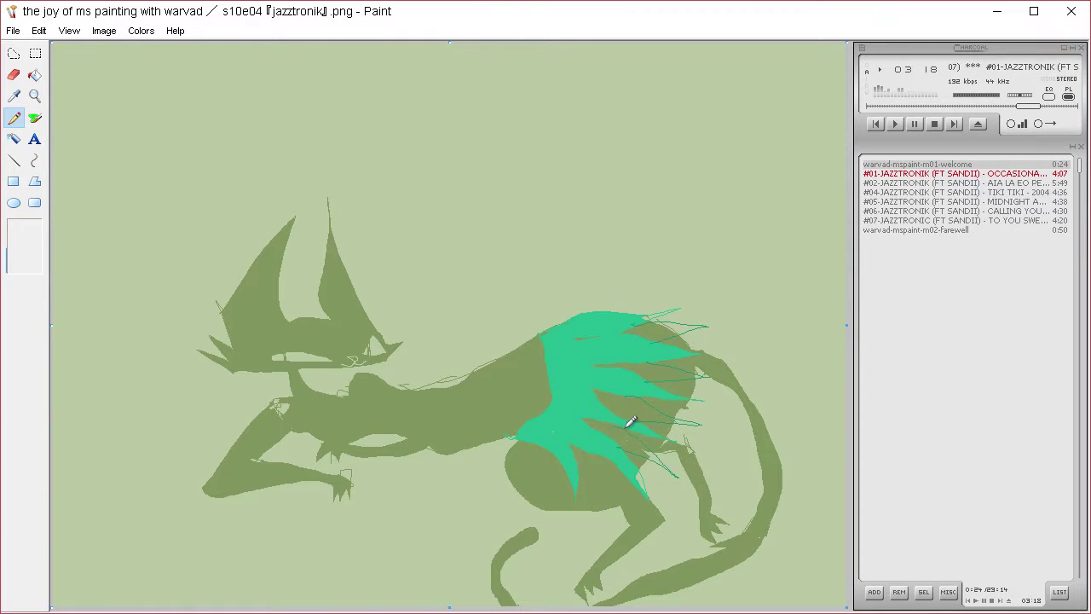
mouse_move(586, 453)
mouse_down()
mouse_move(616, 517)
mouse_move(597, 445)
mouse_up()
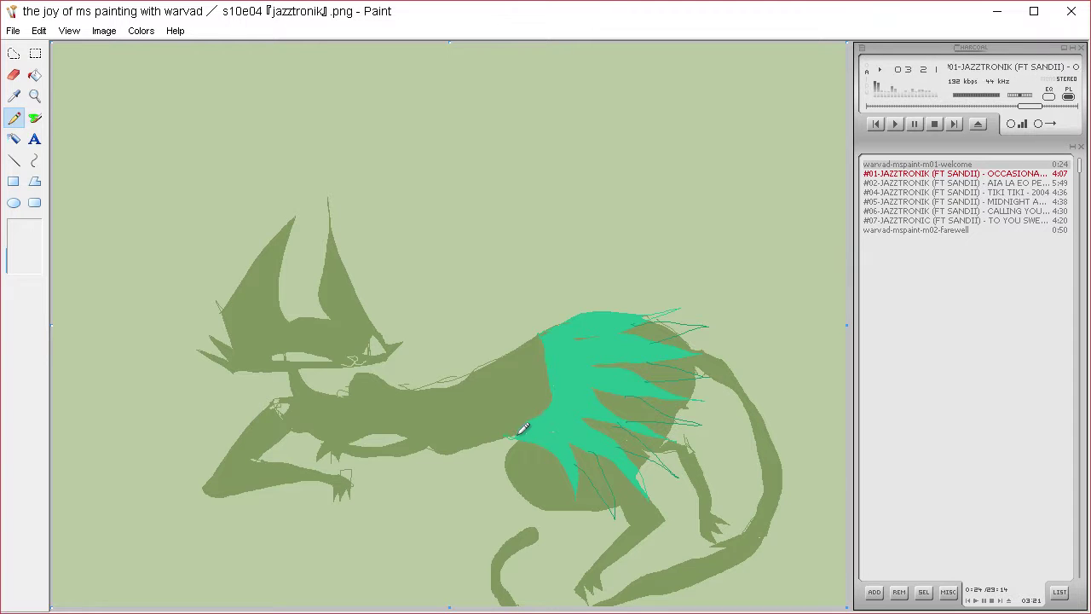
mouse_move(523, 429)
mouse_down()
mouse_move(565, 448)
mouse_move(568, 463)
mouse_move(564, 450)
mouse_up()
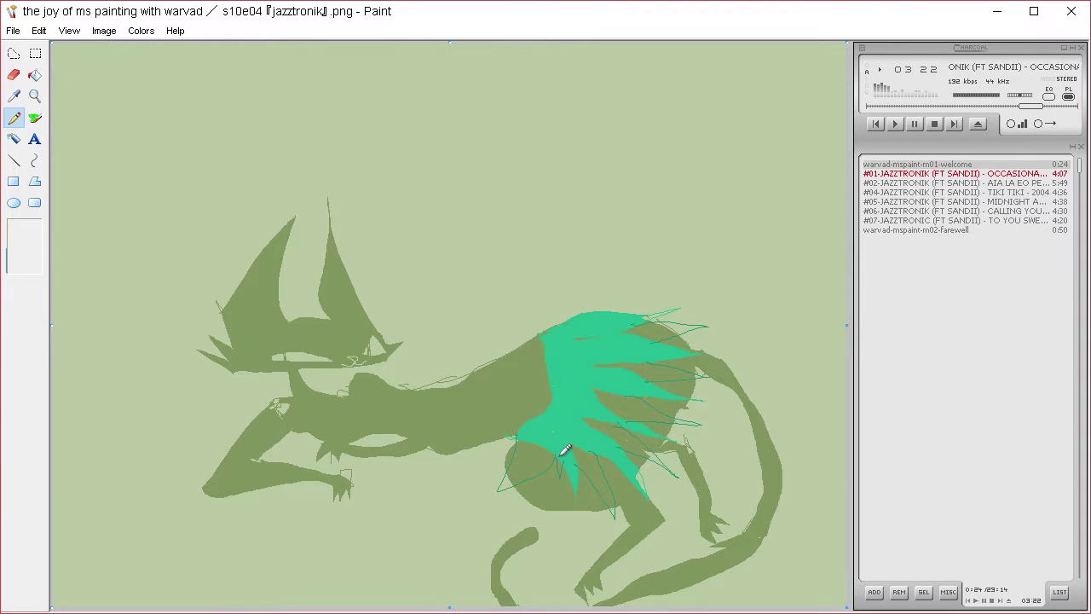
Fill the second layer of skirt leaves with the darker teal, from the front thigh up to the back
click(40, 77)
click(535, 456)
click(505, 480)
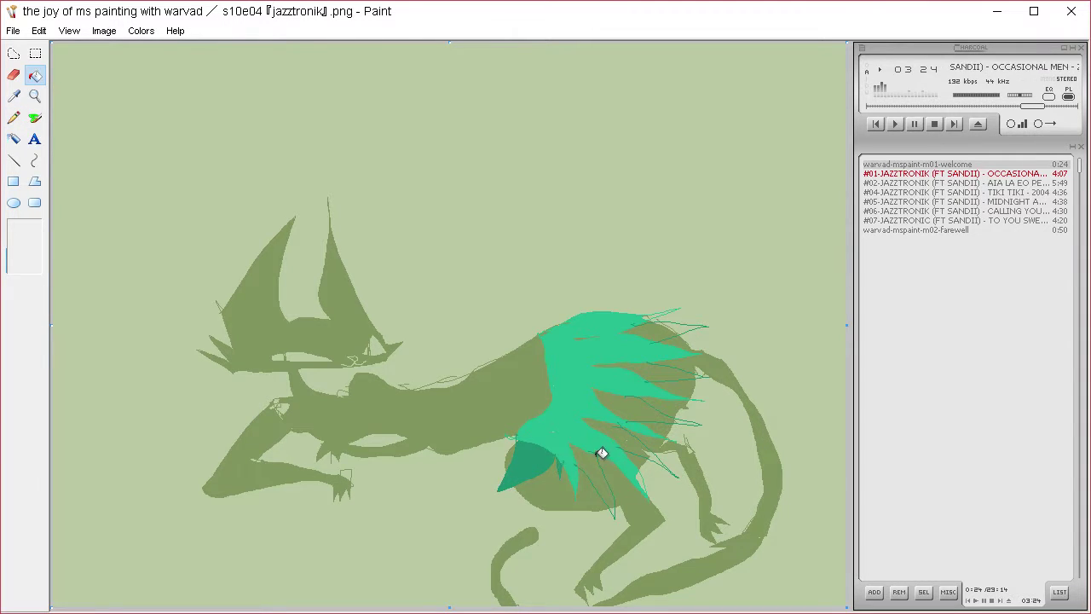
click(602, 452)
click(648, 445)
click(623, 506)
click(655, 464)
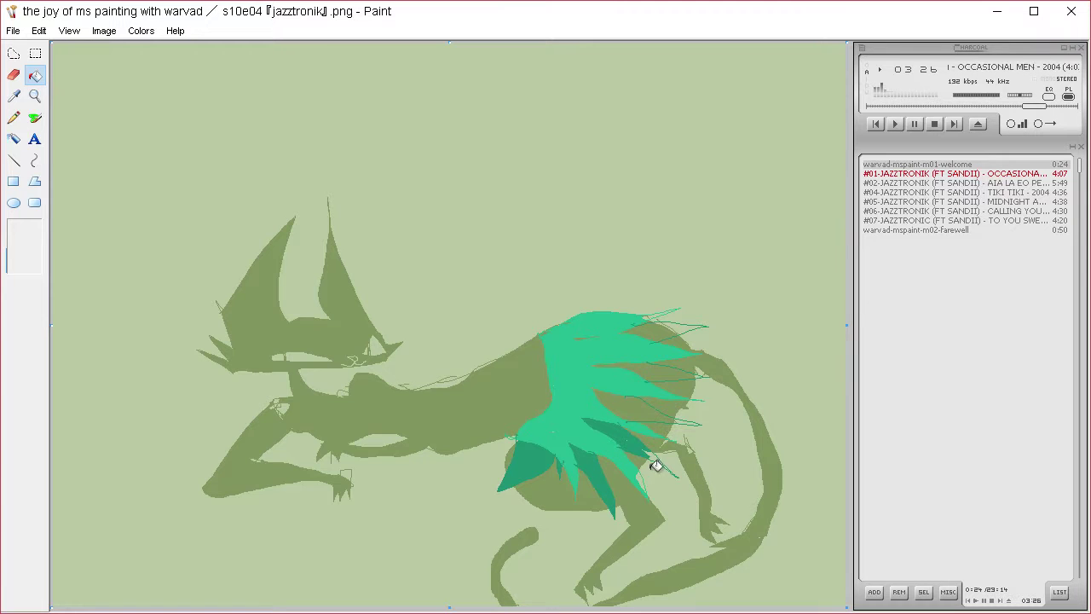
click(679, 417)
click(662, 370)
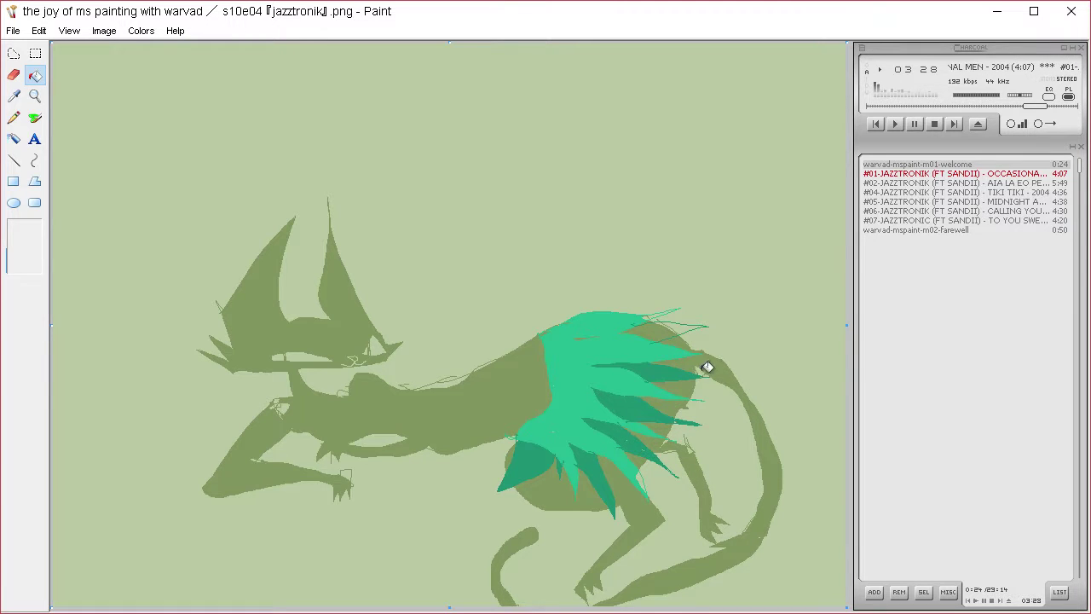
click(681, 329)
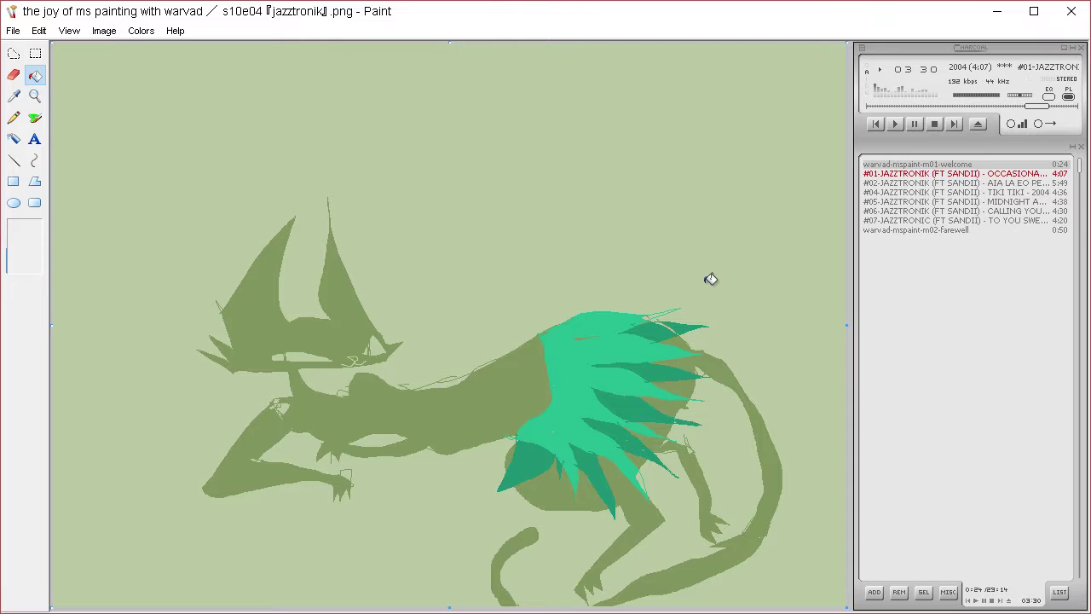
click(140, 31)
click(167, 49)
click(629, 408)
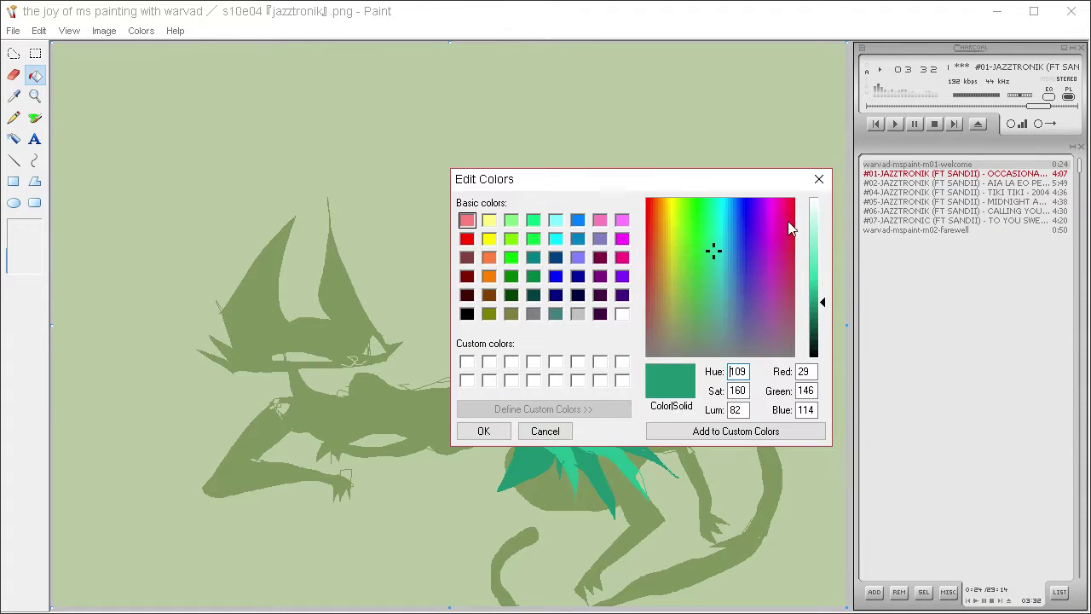
click(714, 207)
mouse_move(822, 210)
mouse_down()
mouse_move(821, 223)
mouse_move(821, 211)
mouse_up()
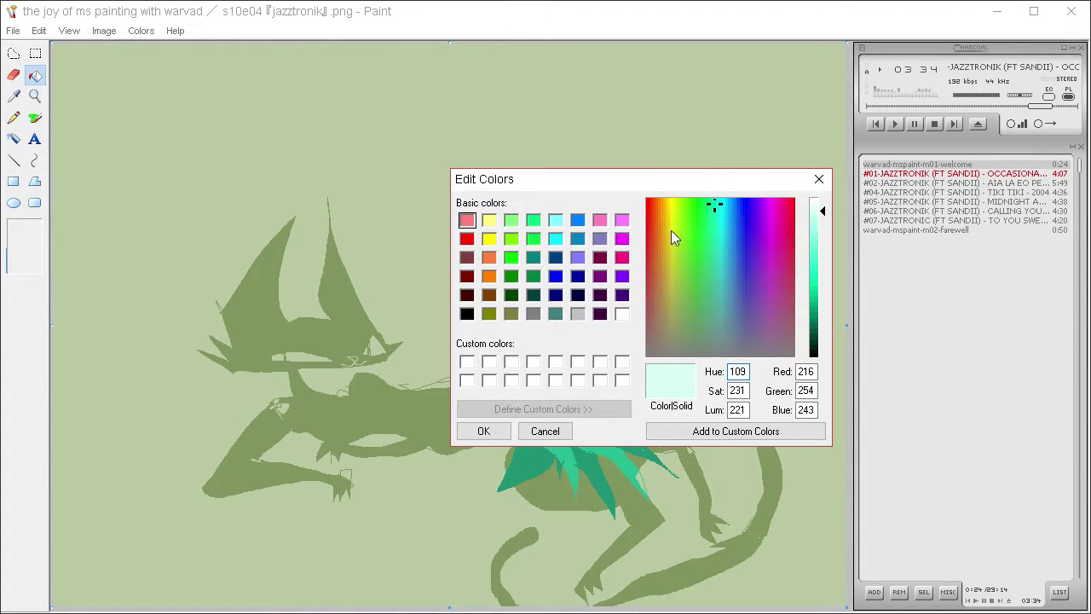
click(543, 430)
click(536, 426)
click(612, 319)
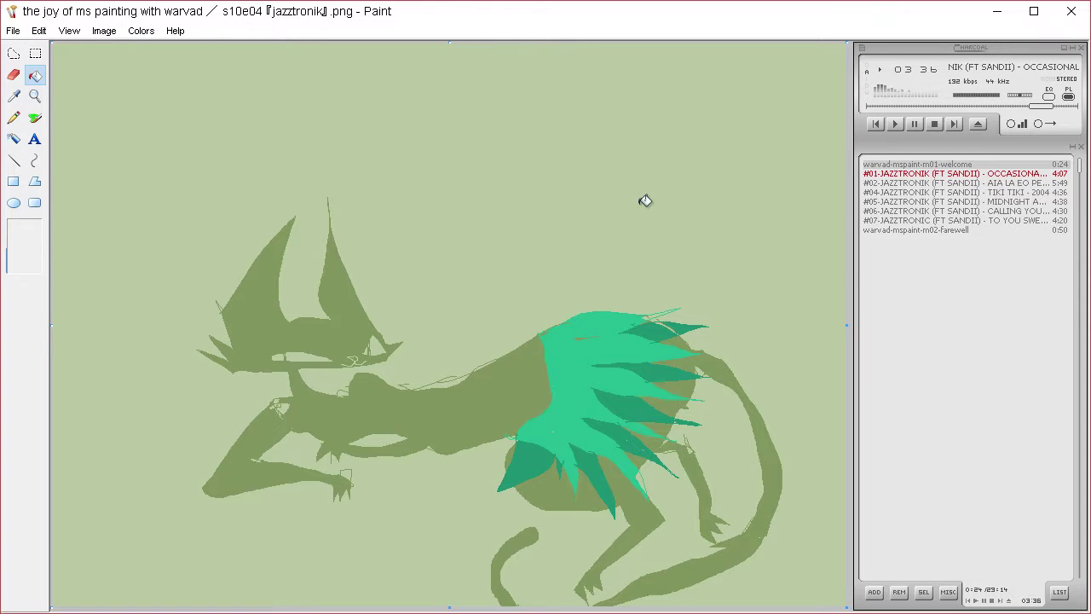
Lighten the drawing colour to a pale mint with hue 109, saturation 160 and luminance 208
click(141, 31)
click(162, 49)
click(543, 409)
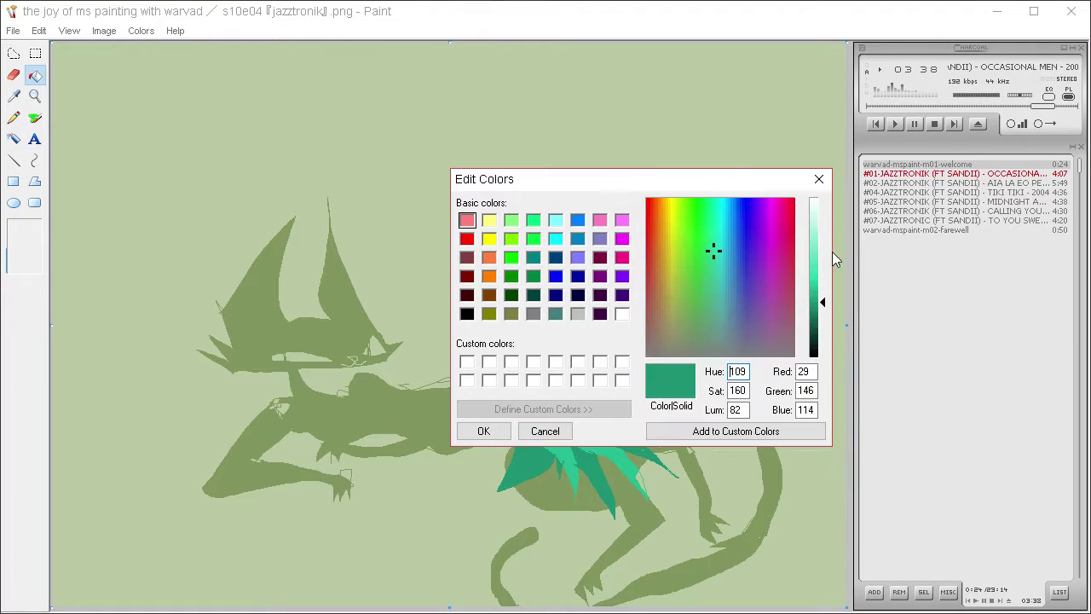
click(824, 218)
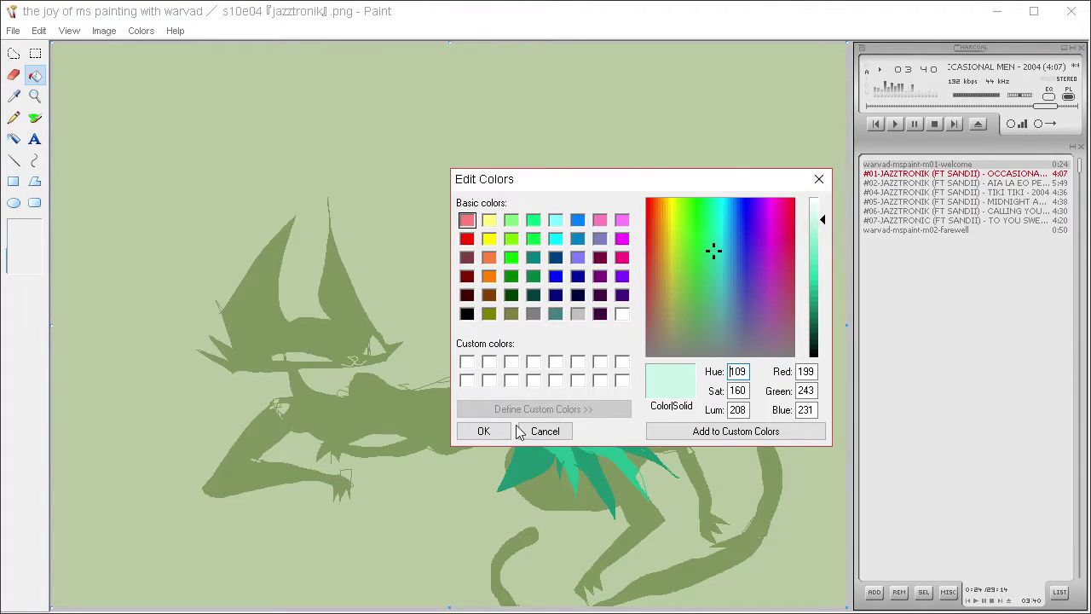
click(501, 429)
Outline a waistband along the skirt's front edge with two wavy ribbons hanging below the belly, and fill them with pale mint
click(14, 119)
mouse_move(509, 442)
mouse_down()
mouse_move(551, 396)
mouse_move(538, 330)
mouse_move(551, 348)
mouse_move(552, 417)
mouse_move(514, 444)
mouse_move(474, 450)
mouse_move(403, 519)
mouse_move(413, 524)
mouse_move(457, 486)
mouse_move(449, 473)
mouse_move(514, 440)
mouse_move(473, 477)
mouse_move(486, 497)
mouse_move(464, 527)
mouse_move(492, 501)
mouse_move(480, 480)
mouse_move(513, 443)
mouse_up()
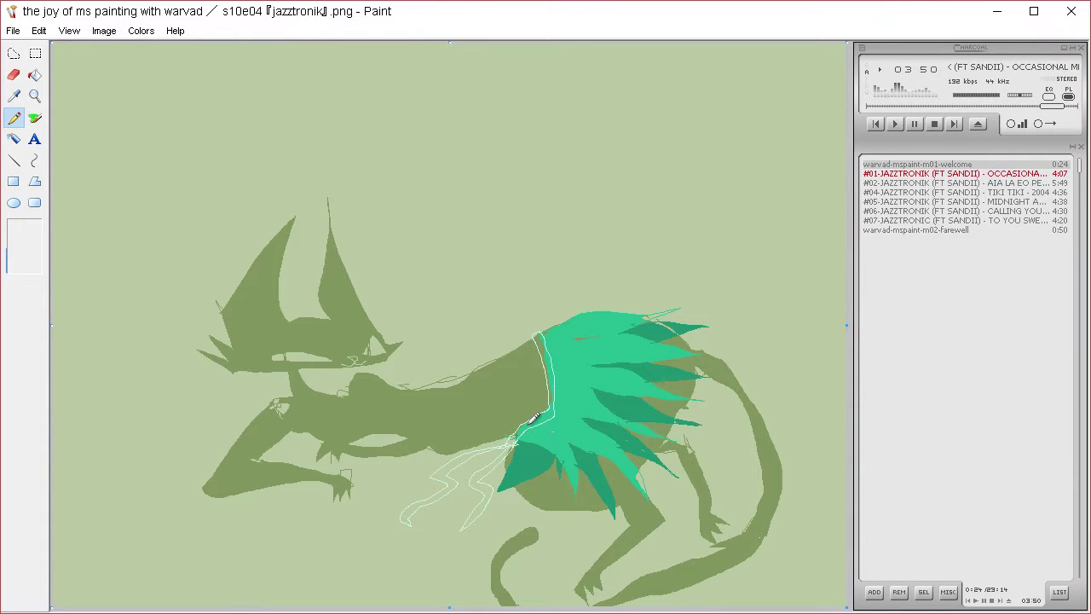
click(35, 75)
click(473, 464)
click(496, 458)
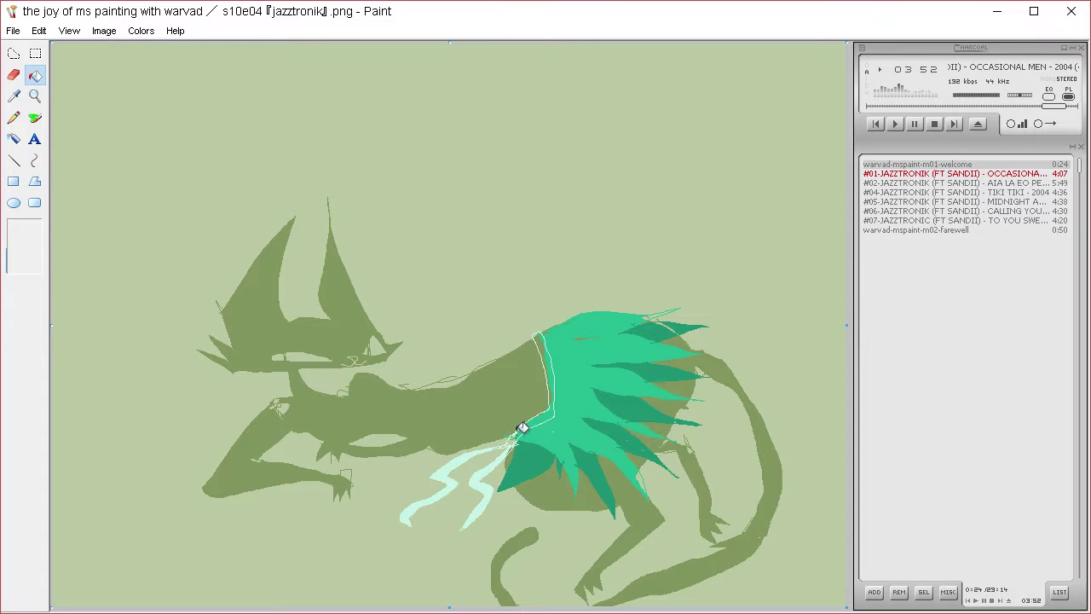
click(537, 416)
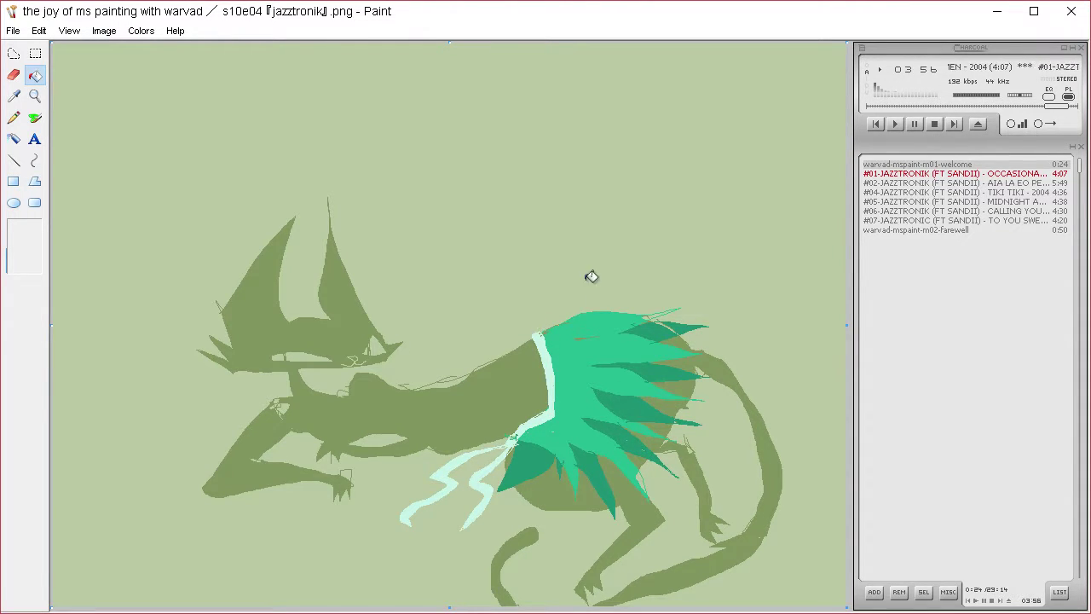
Outline six slender highlights along the skirt's lighter leaves and fill them with pale mint
click(14, 117)
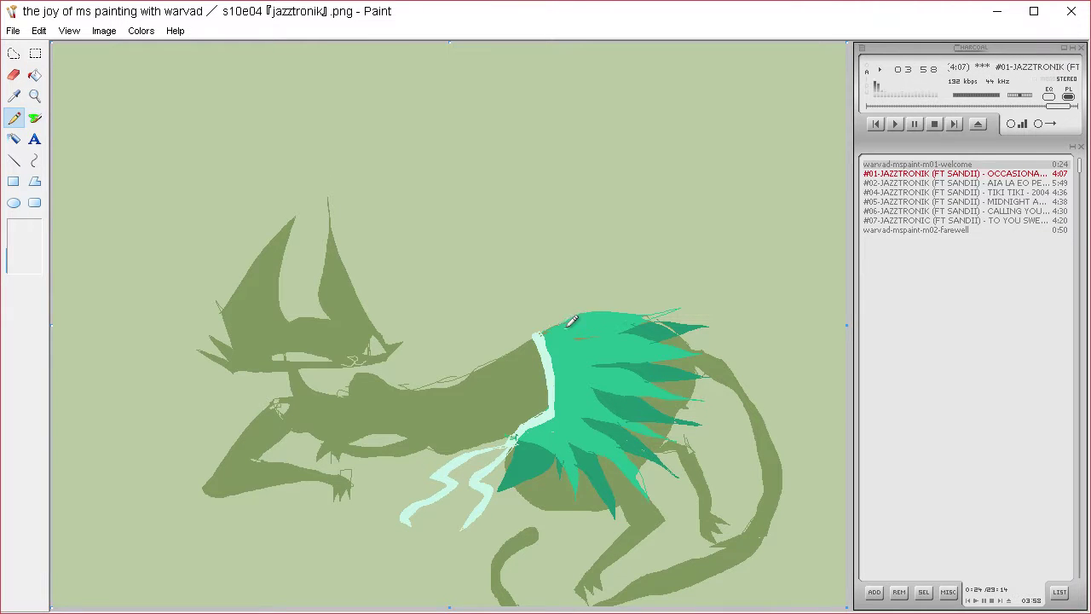
mouse_move(631, 312)
mouse_down()
mouse_move(568, 324)
mouse_move(586, 348)
mouse_move(631, 350)
mouse_move(578, 344)
mouse_move(597, 340)
mouse_move(595, 361)
mouse_move(606, 344)
mouse_move(587, 385)
mouse_move(636, 380)
mouse_move(580, 376)
mouse_move(601, 395)
mouse_move(572, 394)
mouse_move(605, 409)
mouse_move(562, 415)
mouse_move(611, 447)
mouse_move(568, 420)
mouse_move(582, 412)
mouse_move(549, 432)
mouse_move(576, 460)
mouse_move(550, 437)
mouse_up()
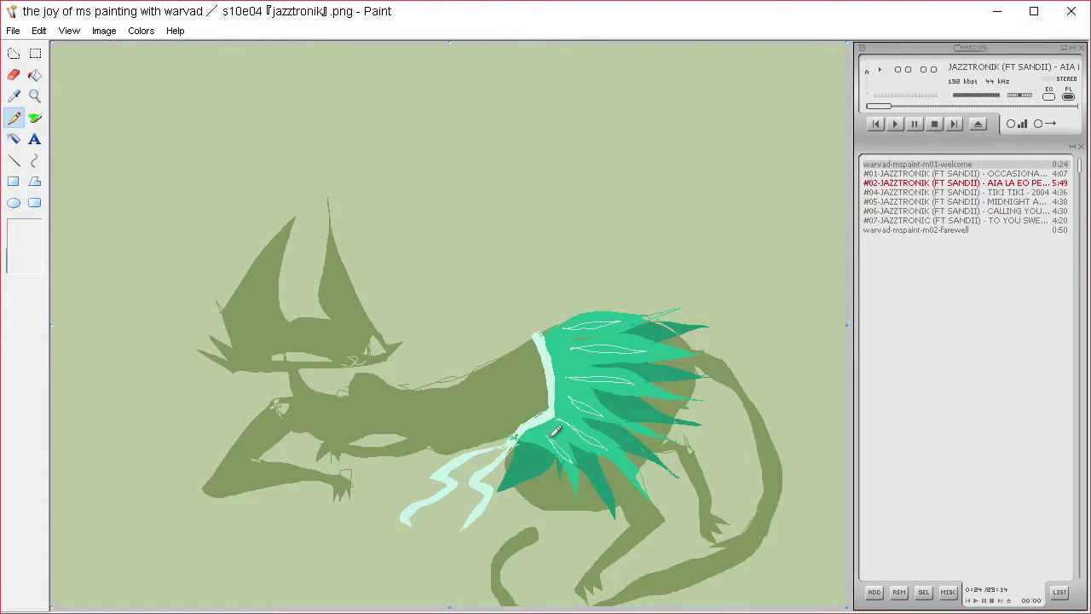
click(35, 75)
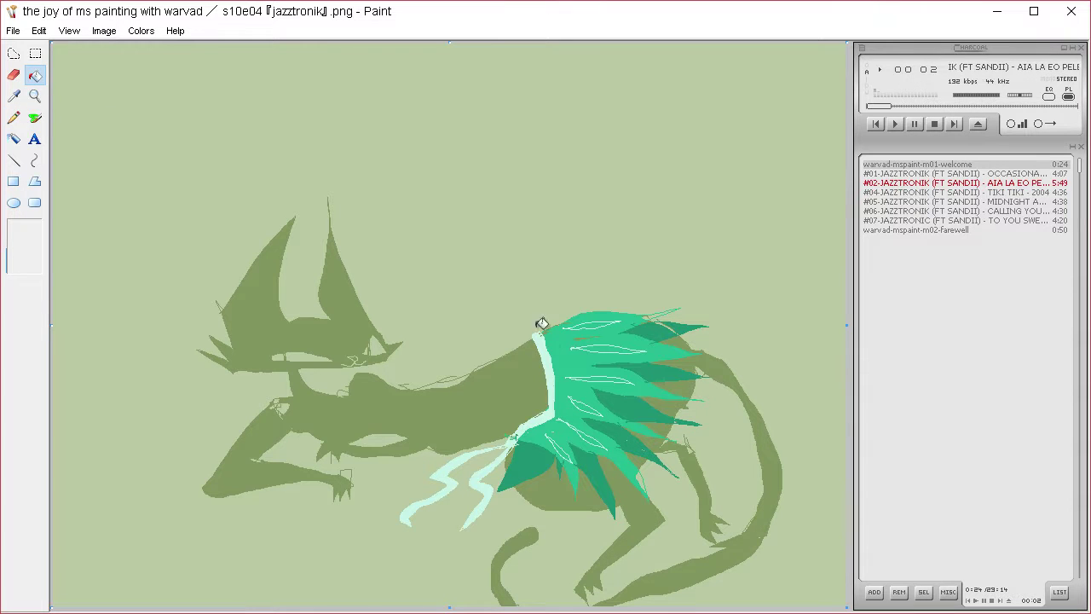
click(564, 450)
click(590, 437)
click(590, 407)
click(601, 376)
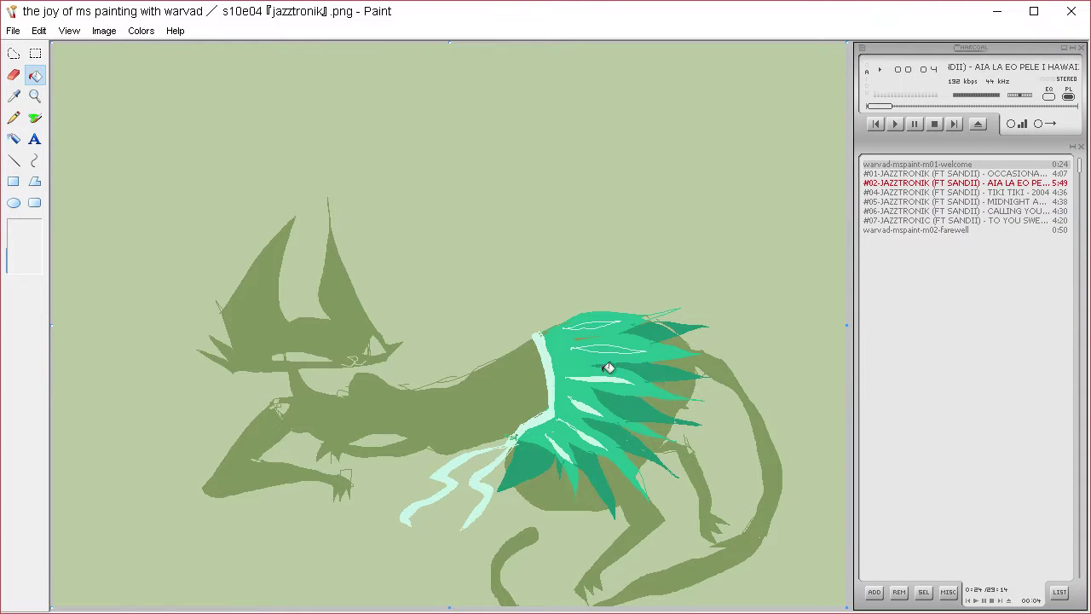
click(607, 348)
click(602, 323)
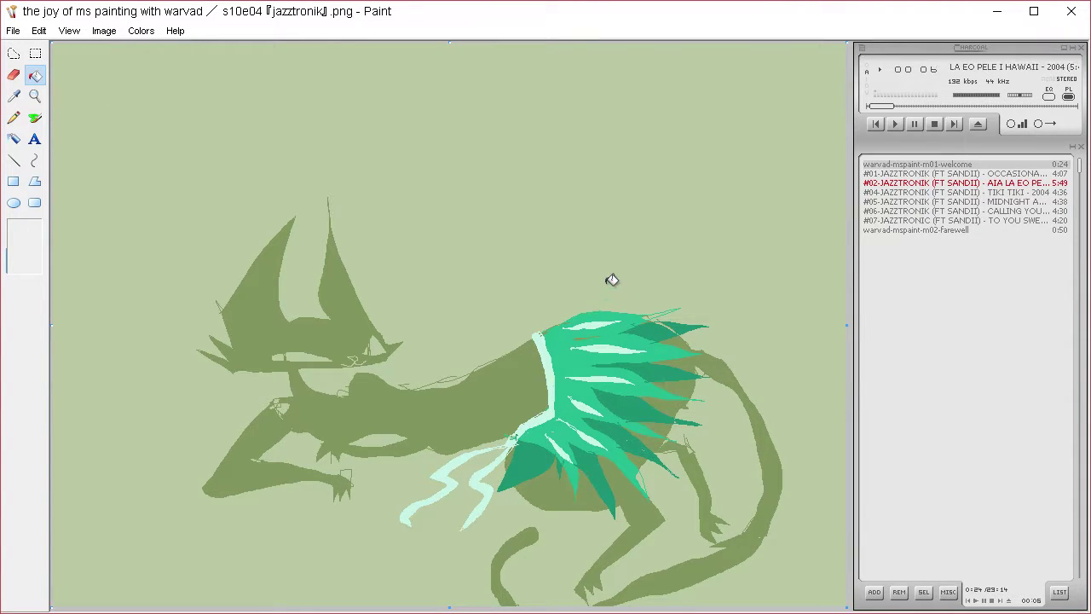
Change the drawing colour to a muted brownish red
click(14, 95)
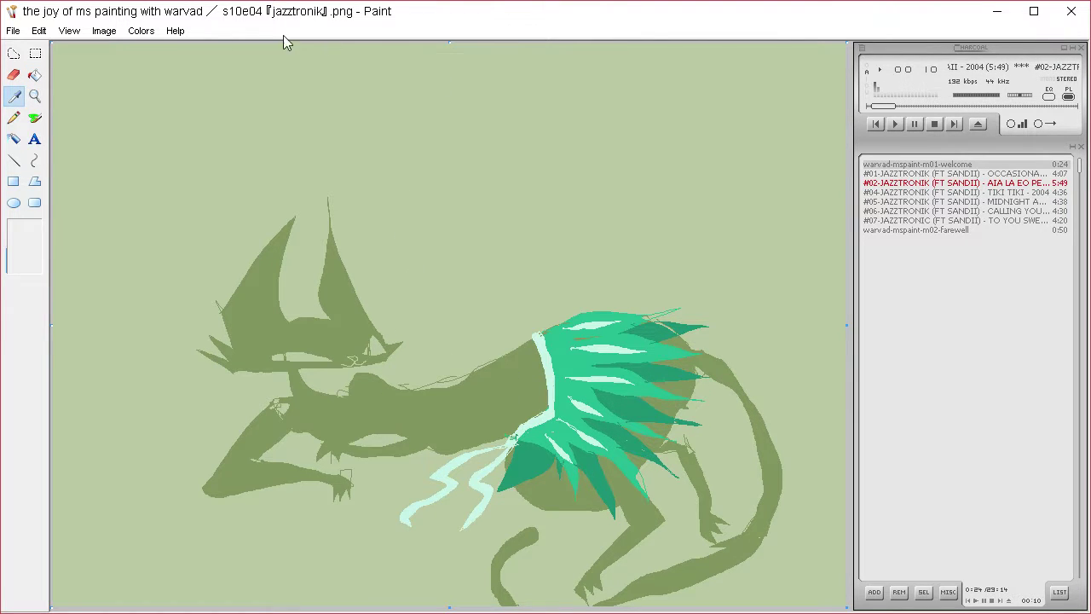
click(143, 35)
click(177, 50)
click(543, 409)
click(653, 287)
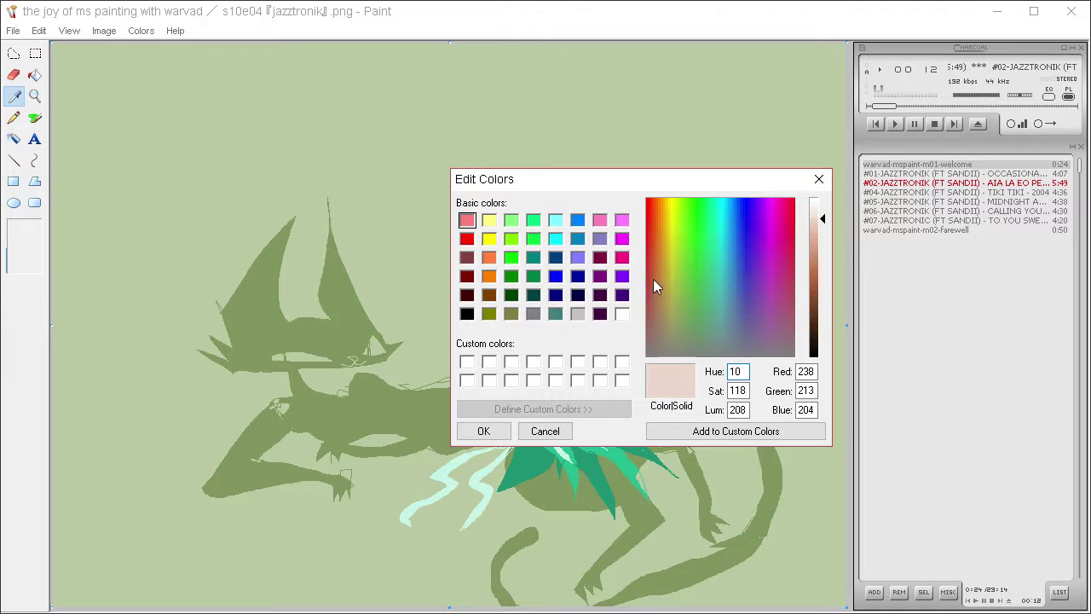
click(821, 296)
click(820, 288)
click(484, 431)
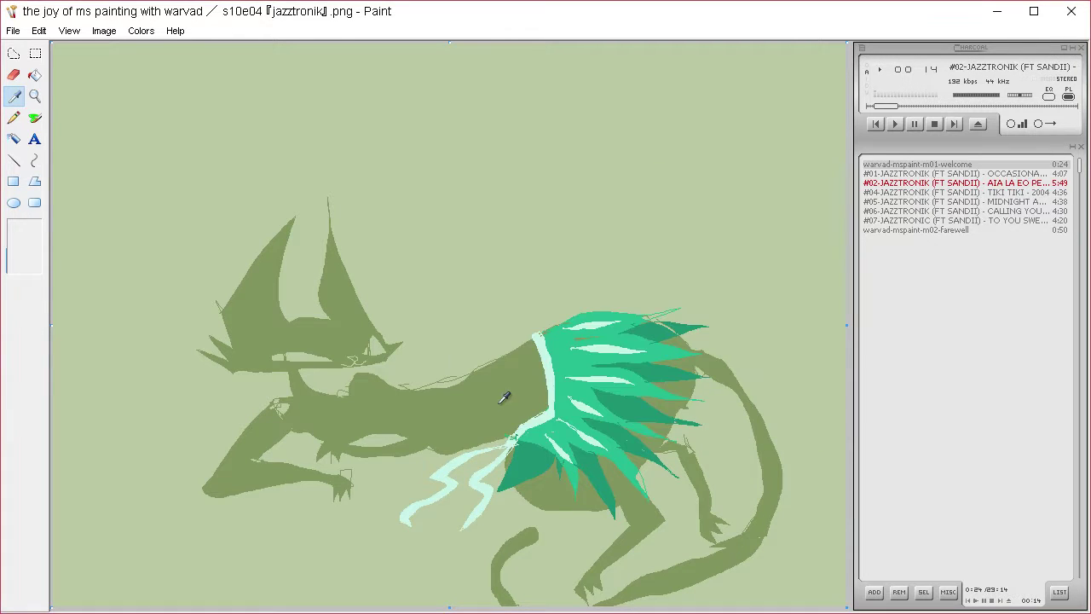
Outline an angular patch on the creature's chest between the front arms and fill it with the muted red
click(13, 119)
click(19, 123)
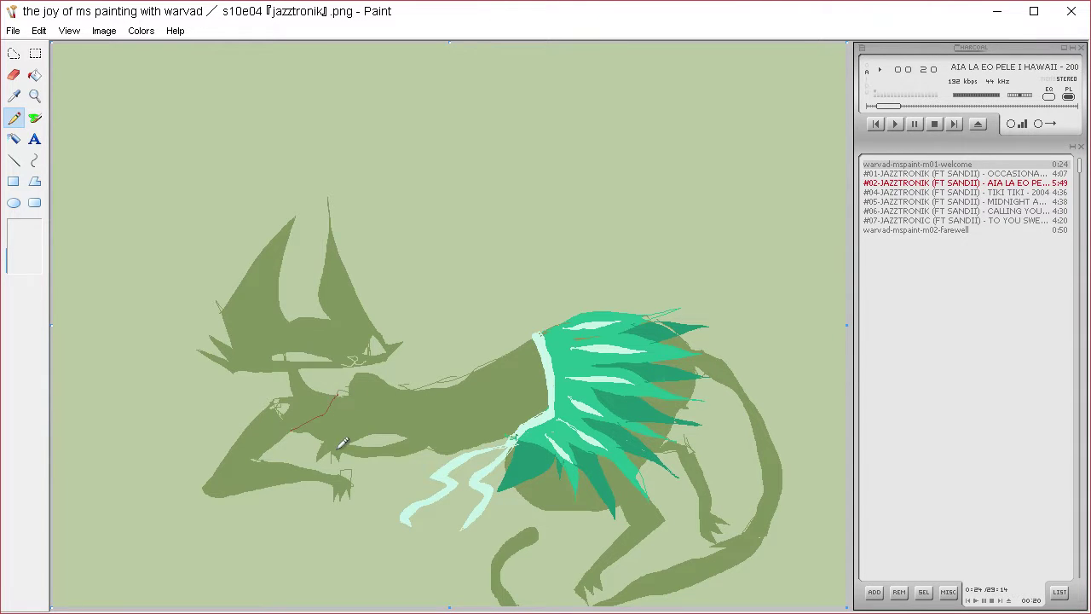
mouse_move(349, 432)
mouse_down()
mouse_move(360, 401)
mouse_move(341, 394)
mouse_up()
key(ctrl+z)
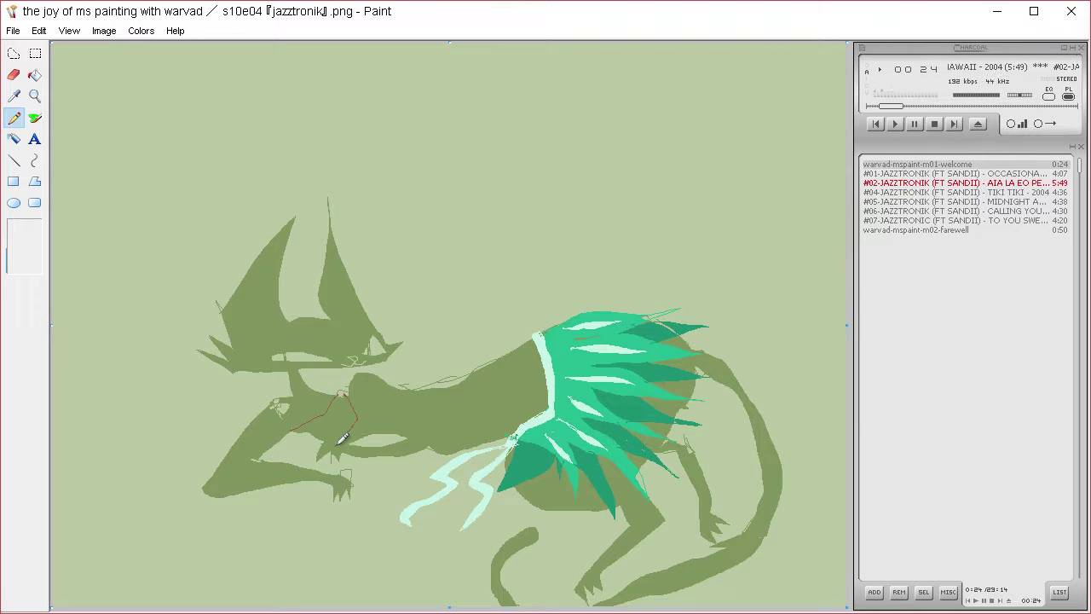
click(34, 75)
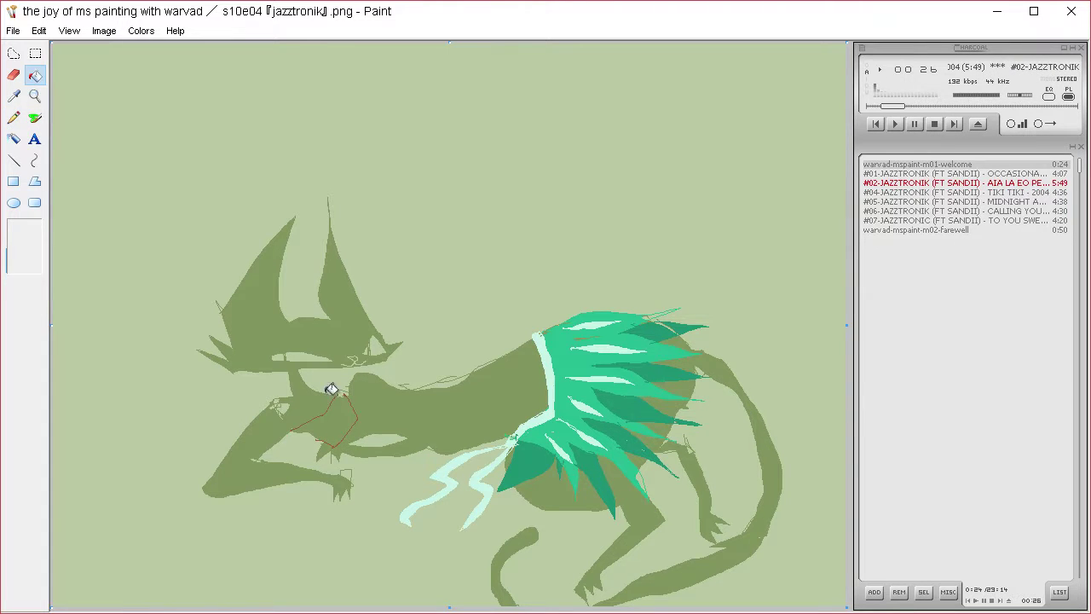
click(333, 401)
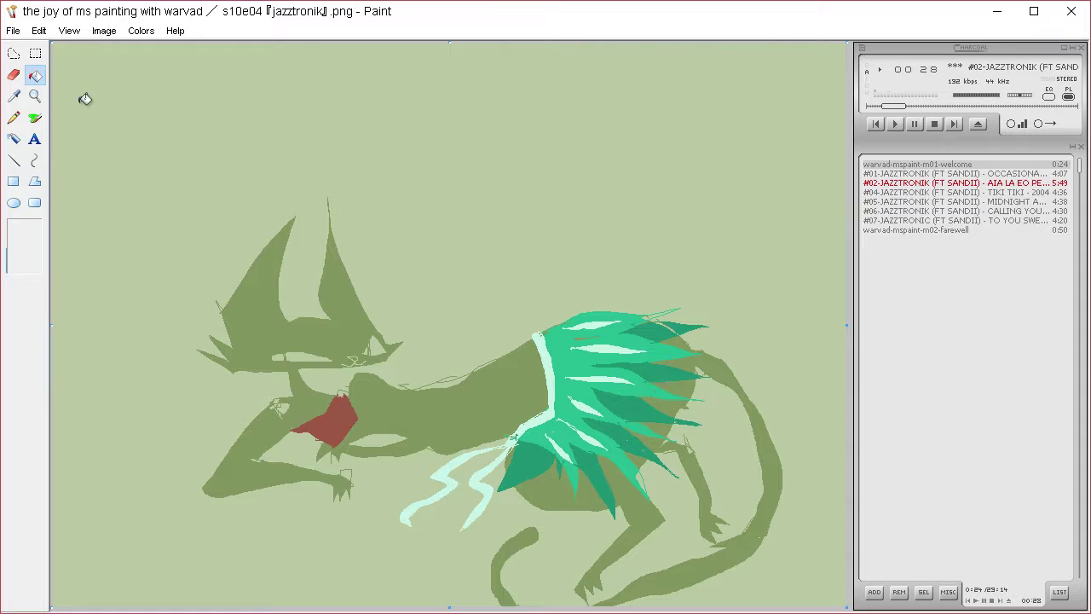
Using the sampled canvas green, widen the gap inside the bent arm and separate the upper arm from the belly with a curved sliver
click(14, 96)
click(382, 442)
click(13, 118)
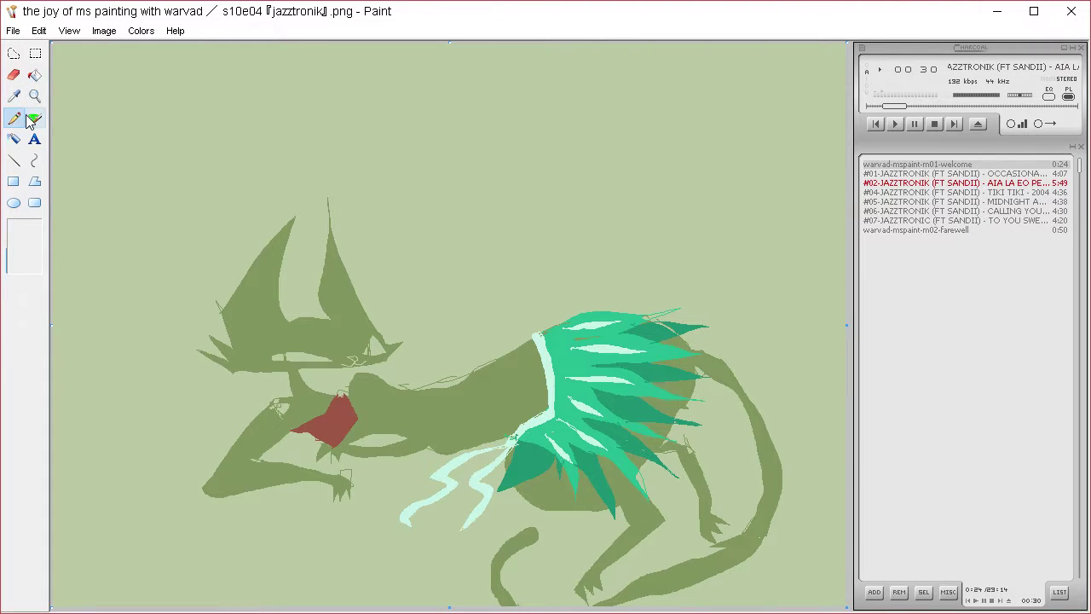
drag(409, 438, 356, 399)
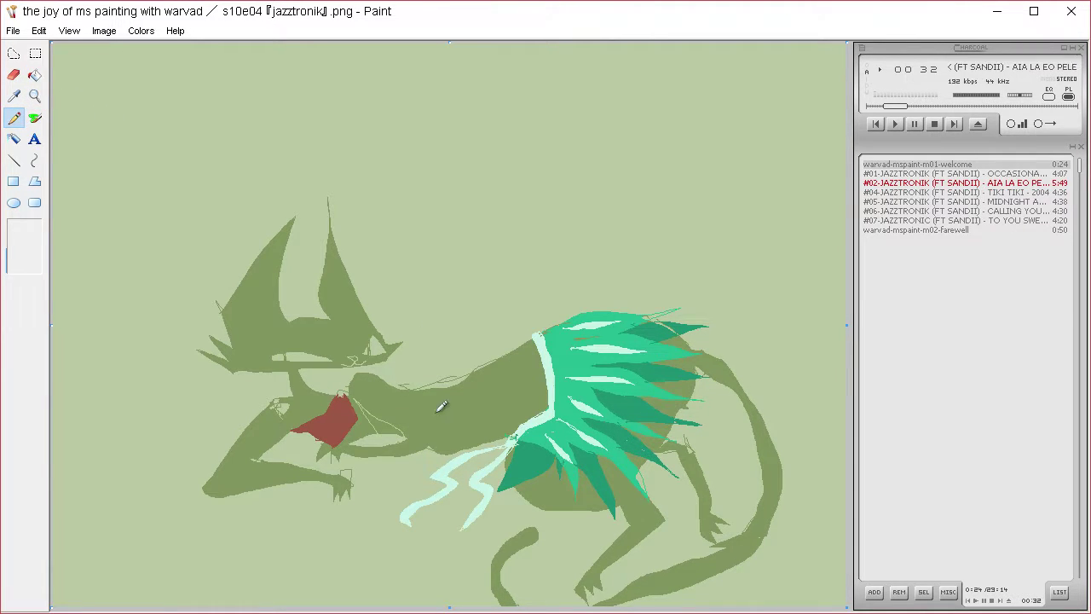
key(ctrl+z)
mouse_move(409, 435)
mouse_down()
mouse_move(375, 415)
mouse_move(395, 437)
mouse_move(452, 431)
mouse_move(436, 450)
mouse_move(414, 404)
mouse_move(448, 452)
mouse_up()
click(34, 75)
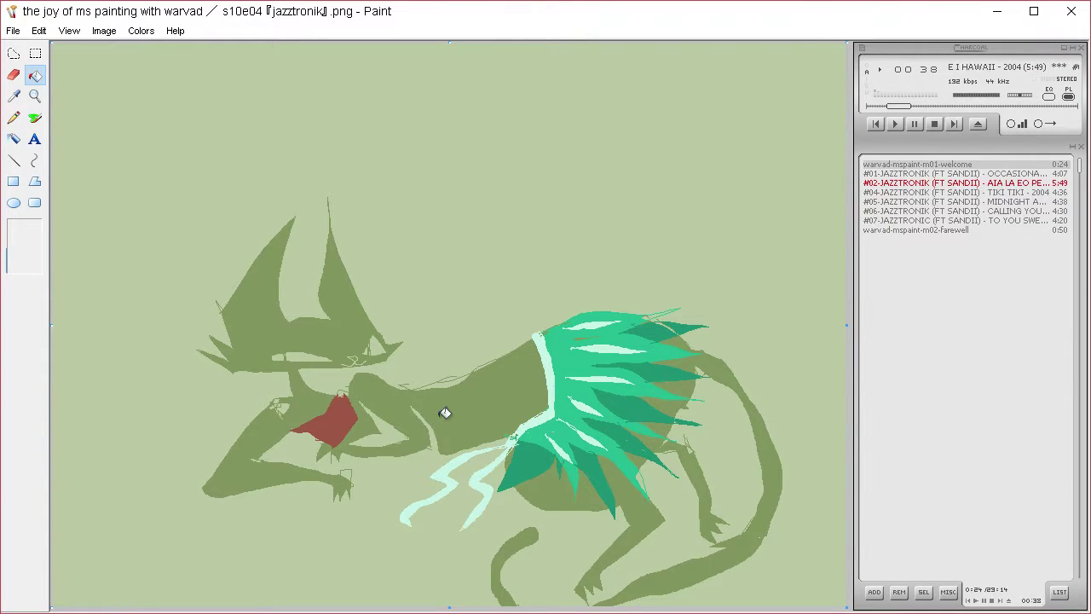
Trim the lower tip of the red chest patch with the light canvas green
click(14, 118)
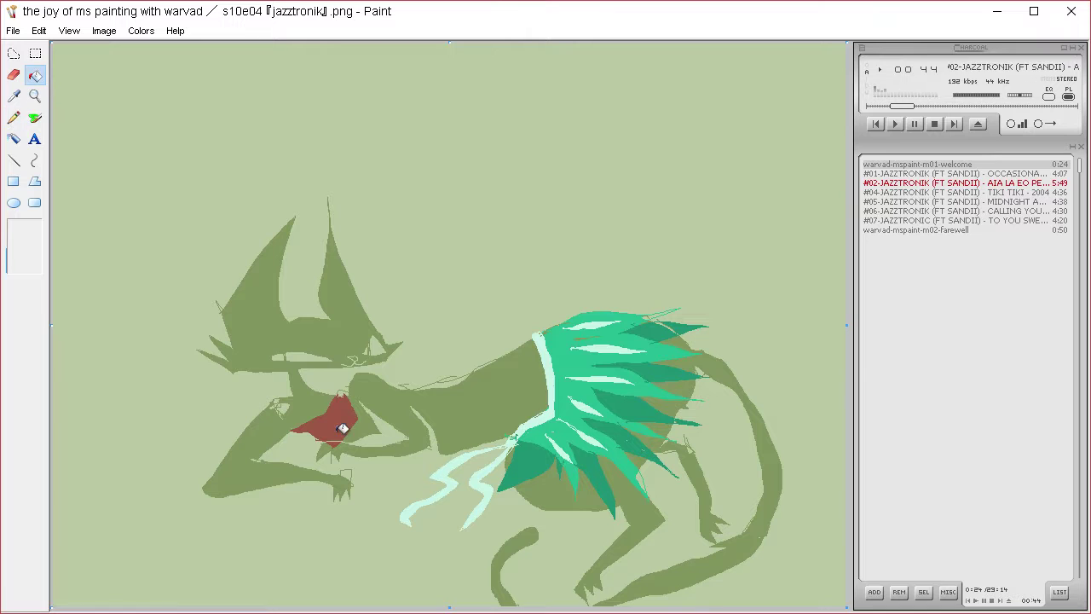
click(13, 95)
click(346, 448)
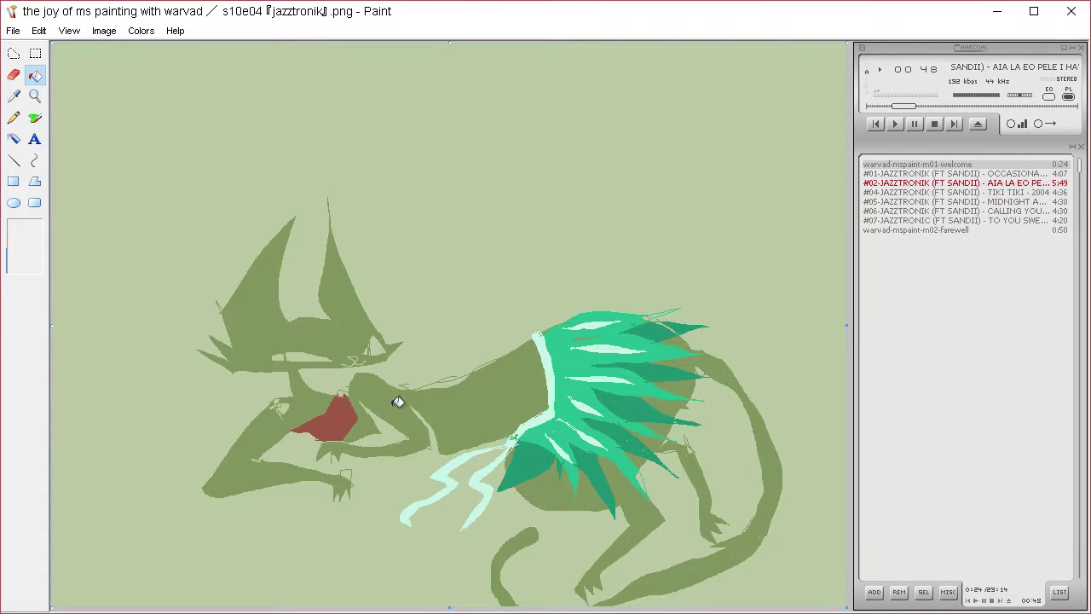
Change the drawing colour to a medium rose pink
click(23, 97)
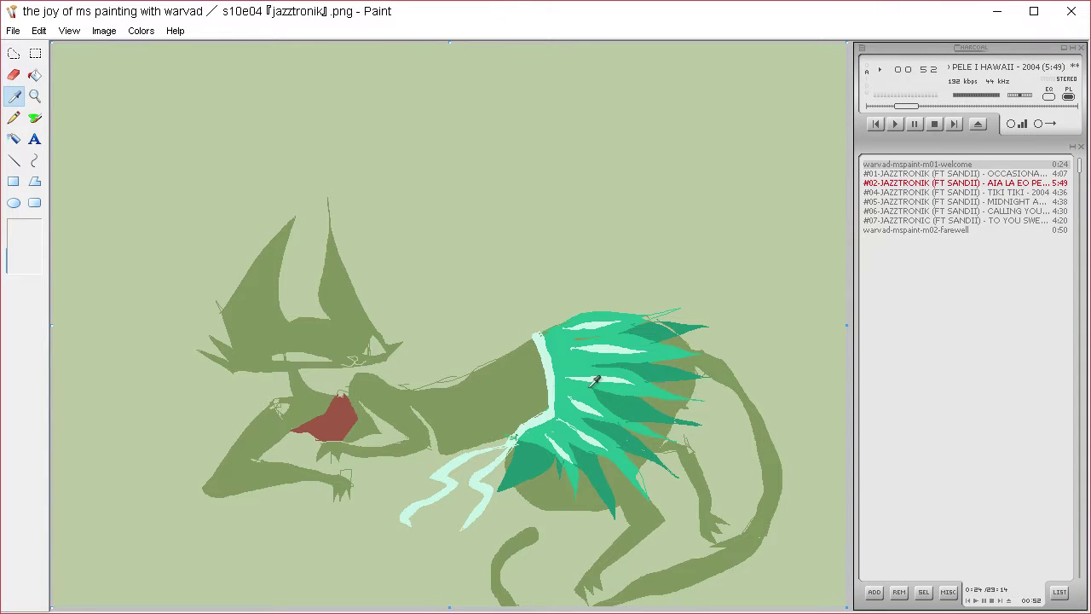
click(141, 30)
click(156, 49)
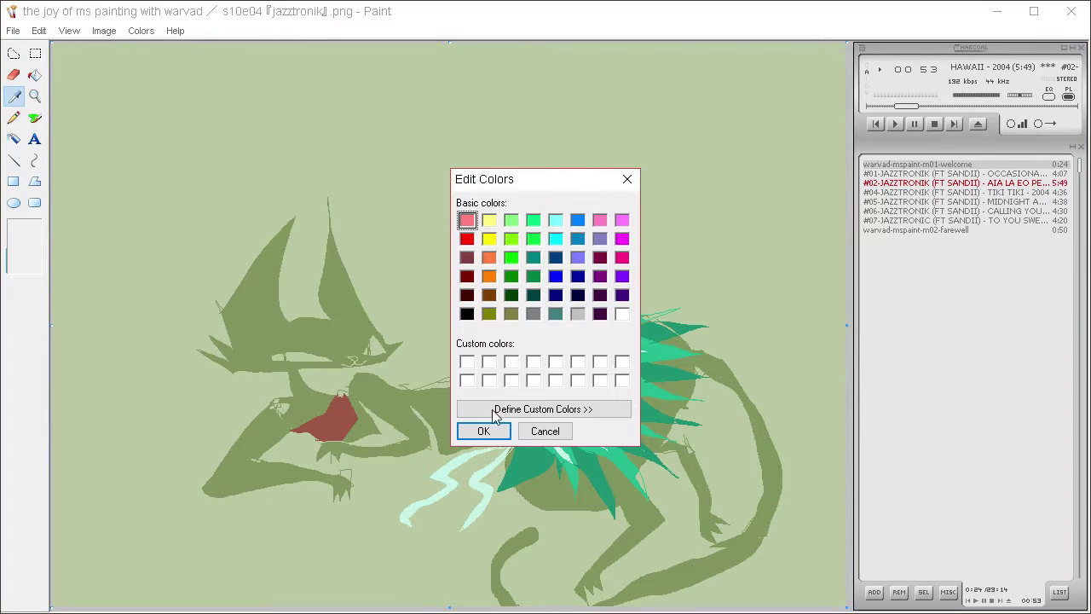
click(565, 409)
drag(682, 307, 783, 208)
drag(818, 209, 793, 220)
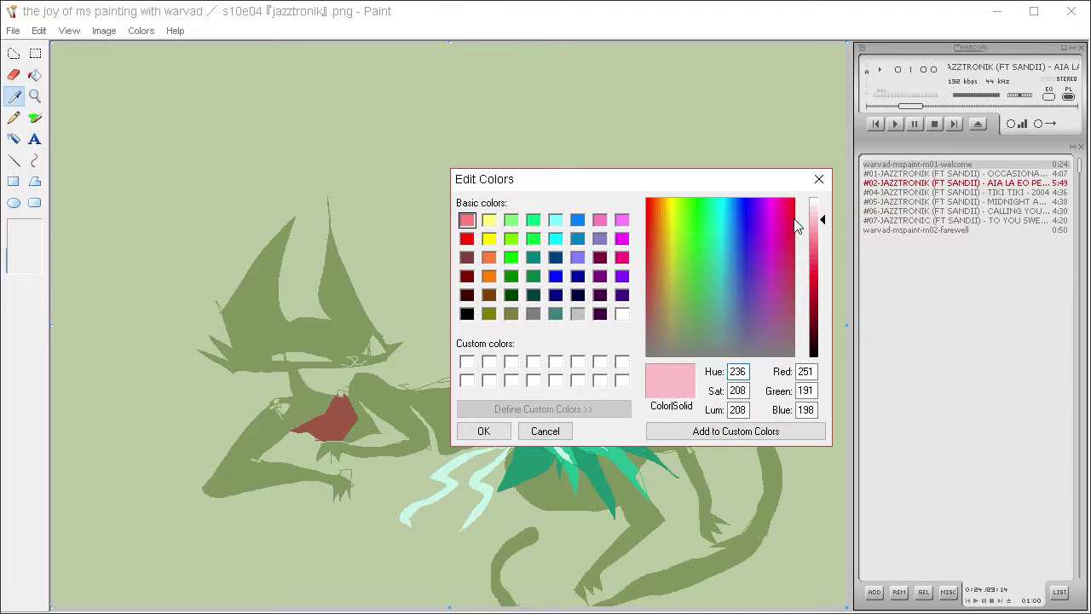
click(822, 238)
click(792, 272)
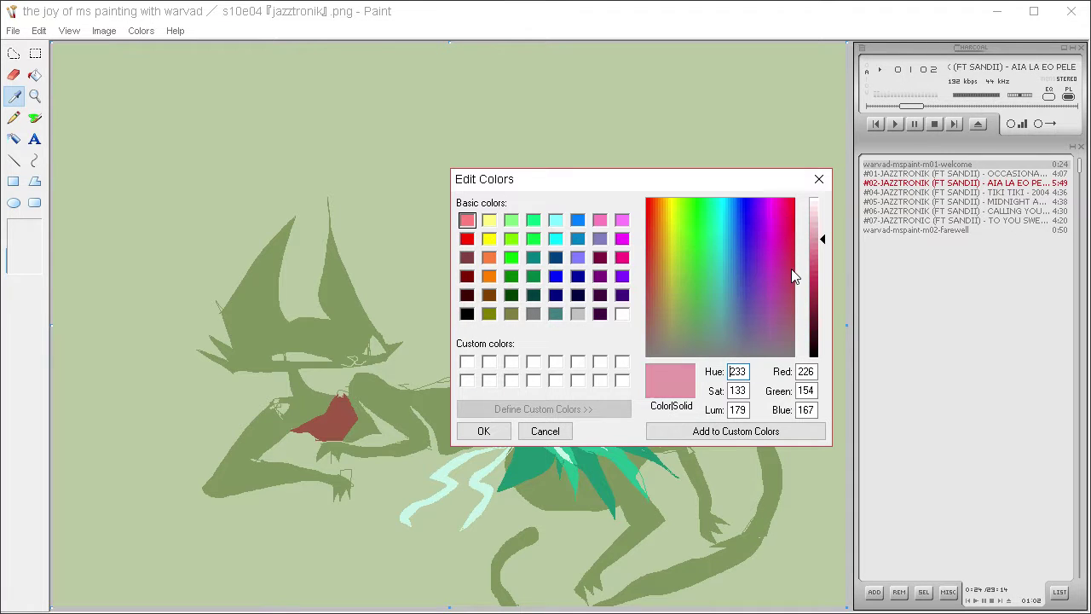
click(792, 248)
click(821, 245)
click(484, 430)
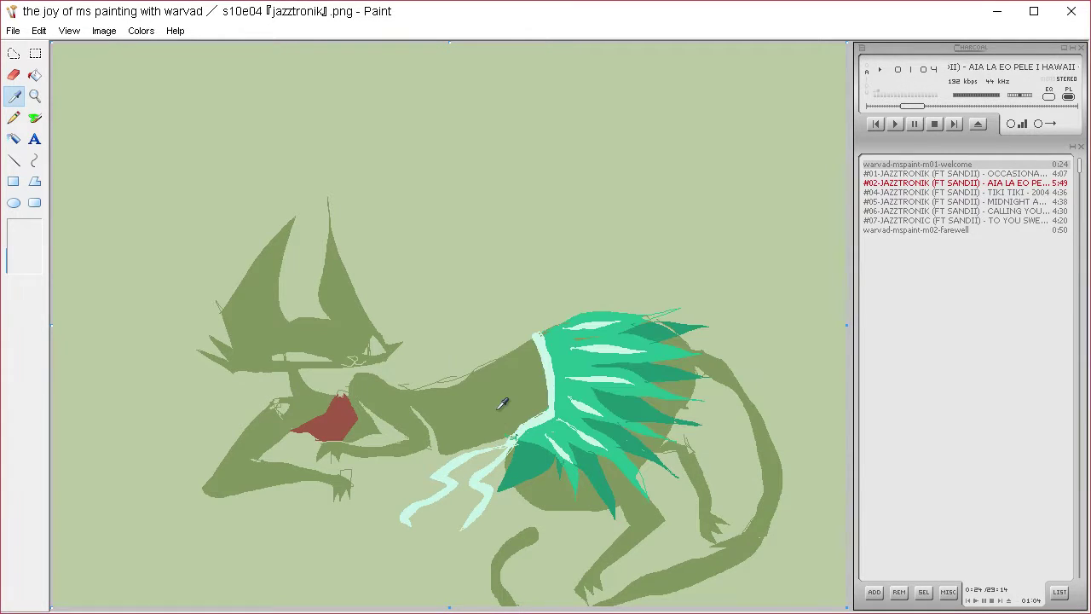
Outline a pink eyelid and corner around each of the creature's two eyes
click(14, 118)
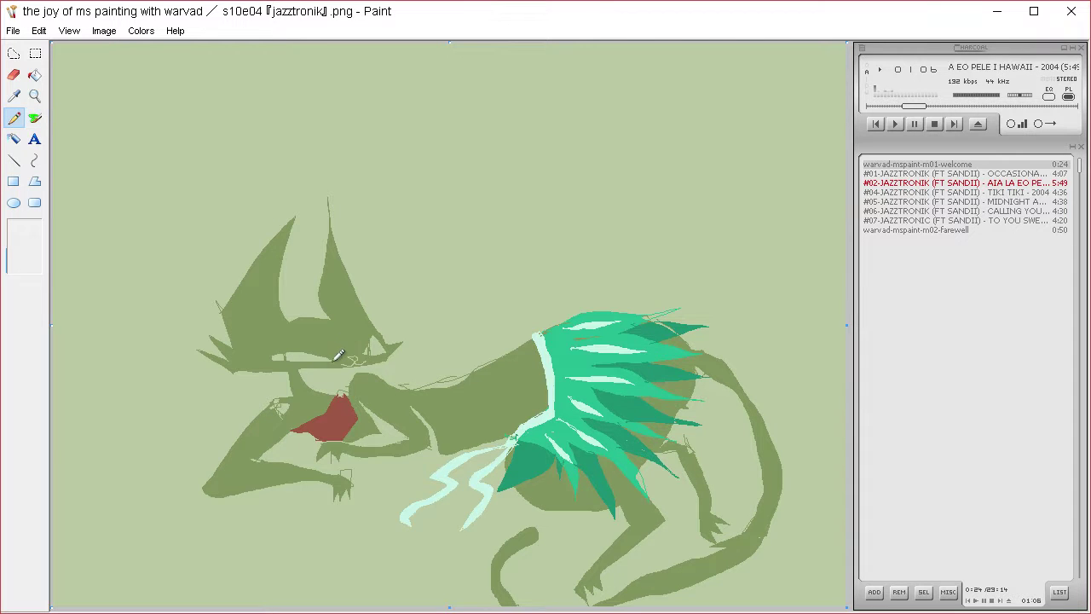
mouse_move(280, 349)
mouse_down()
mouse_move(255, 362)
mouse_move(271, 362)
mouse_up()
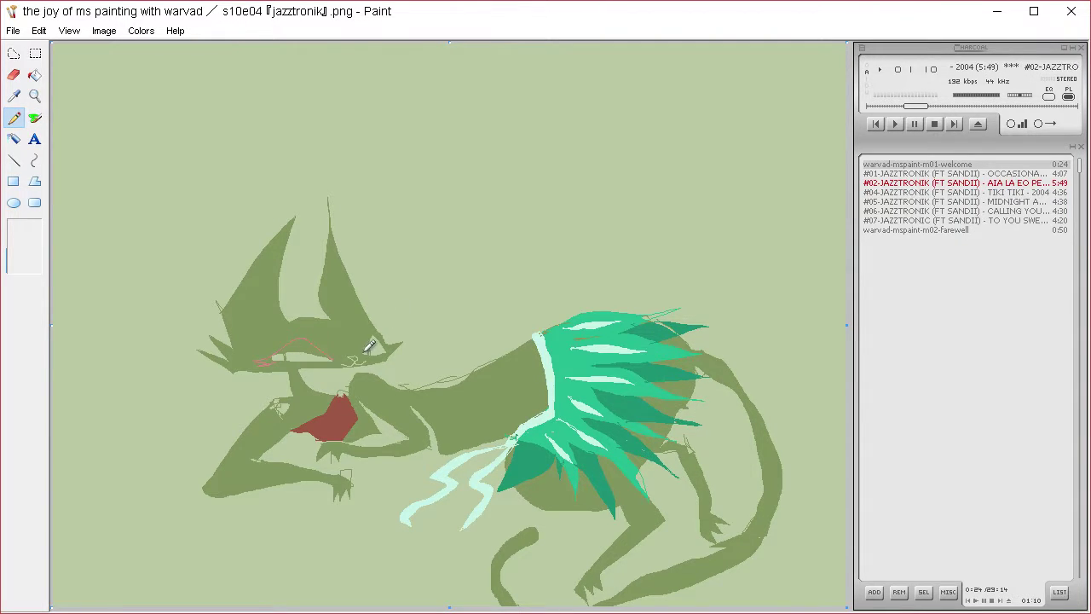
mouse_move(363, 353)
mouse_down()
mouse_move(371, 334)
mouse_move(387, 346)
mouse_up()
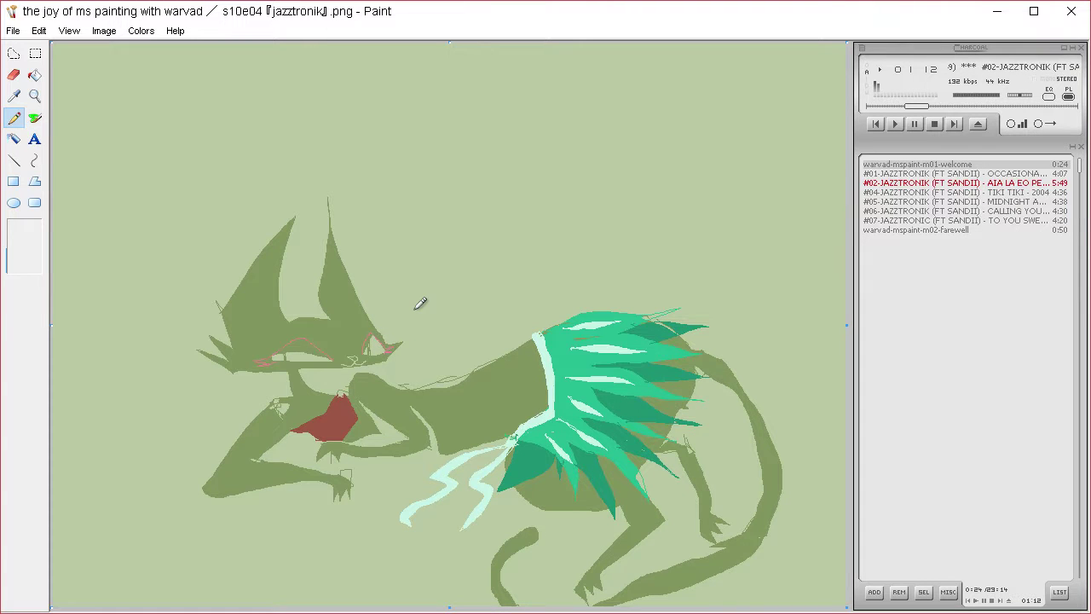
click(34, 75)
click(329, 353)
key(ctrl+z)
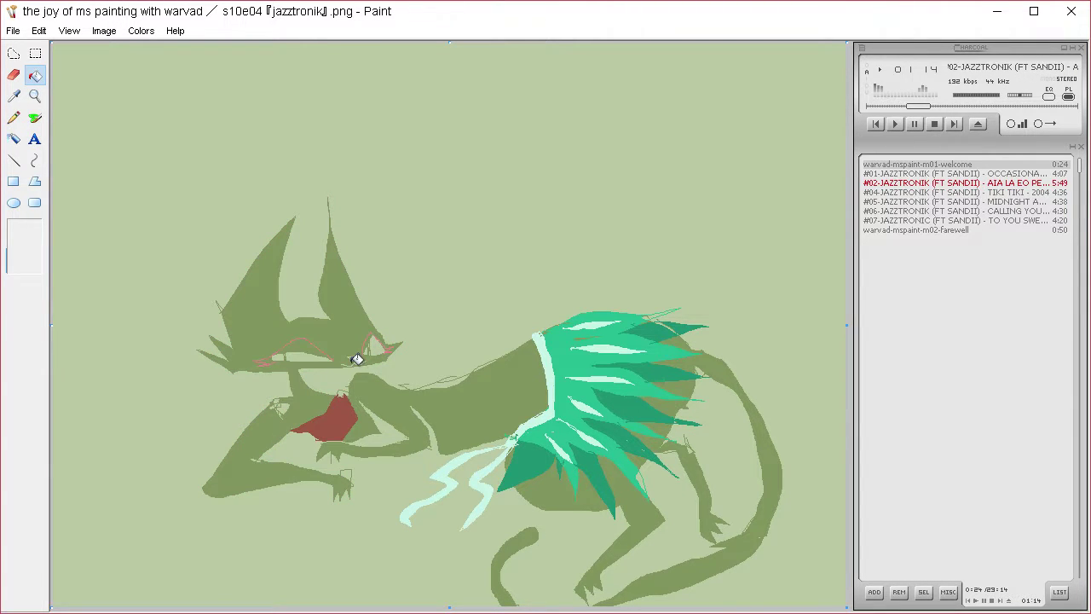
Fill the larger eye's eyelid and its outer corner with rose pink
click(14, 118)
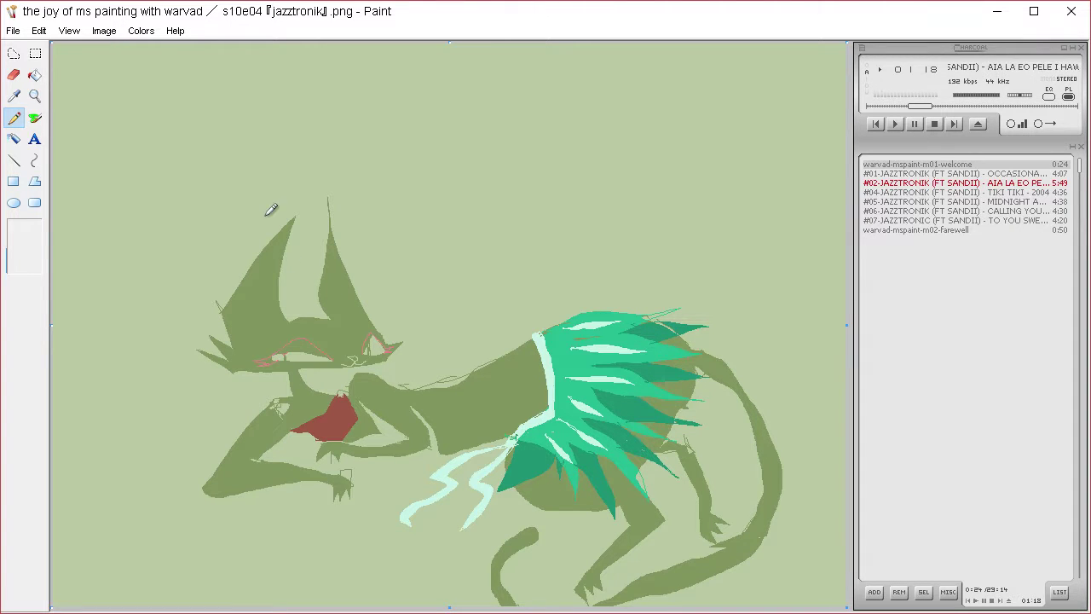
click(34, 75)
click(305, 342)
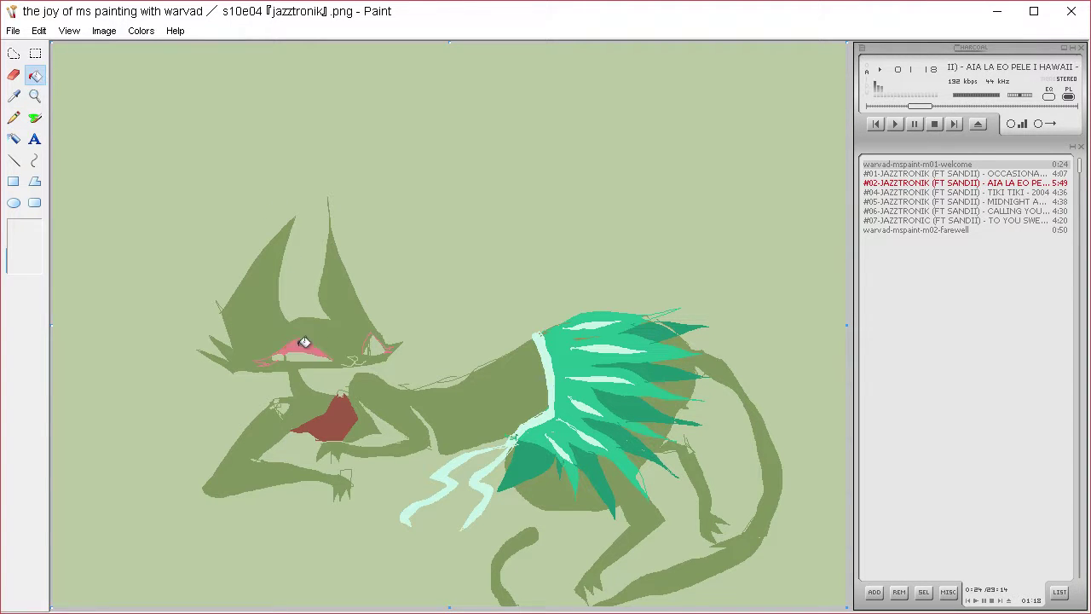
click(397, 328)
key(ctrl+z)
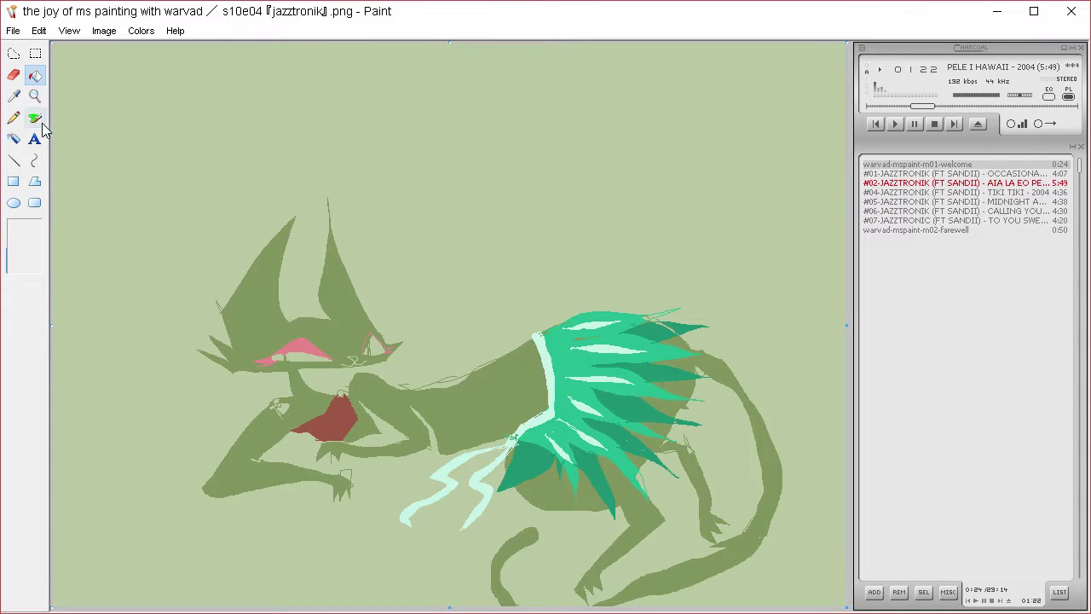
Close the outline of the smaller eye's eyelid and fill it with rose pink
click(14, 118)
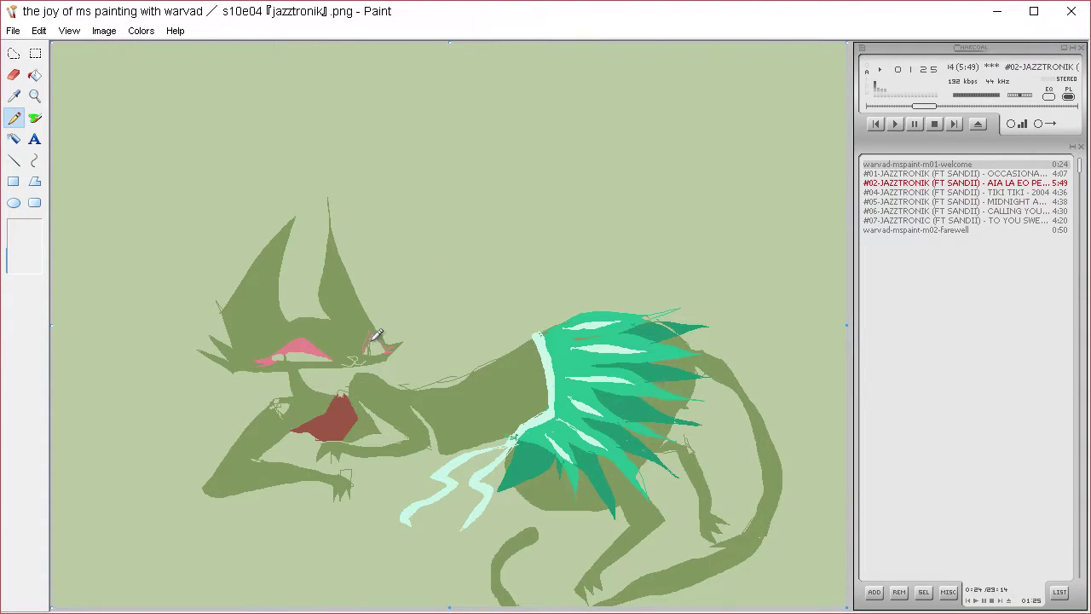
click(35, 75)
click(378, 335)
key(ctrl+z)
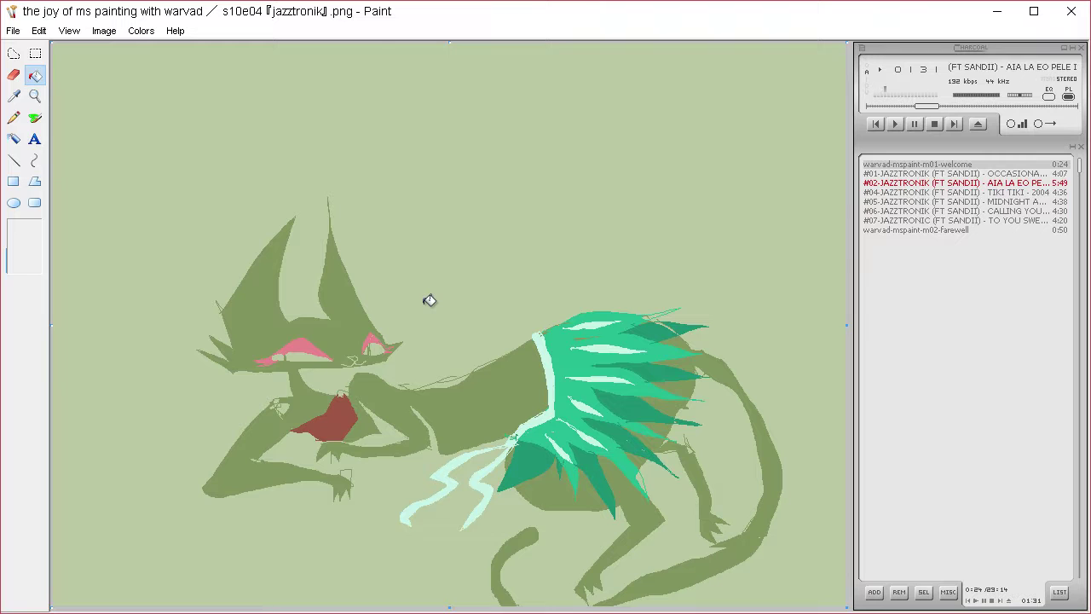
Sample the larger eye's pale colour and touch up the eye with the Pencil
click(14, 97)
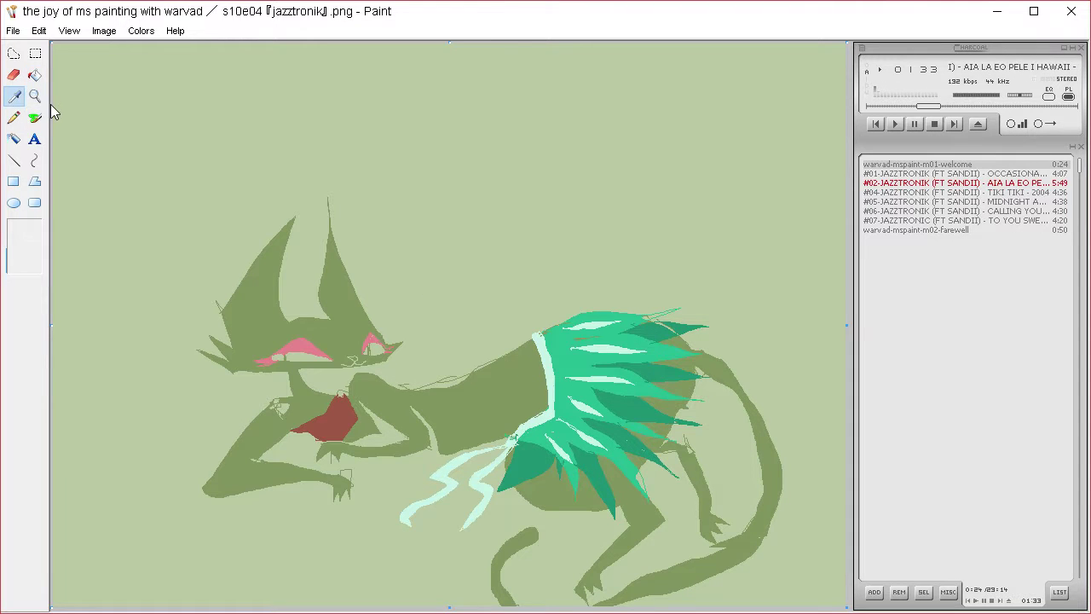
click(300, 359)
click(15, 117)
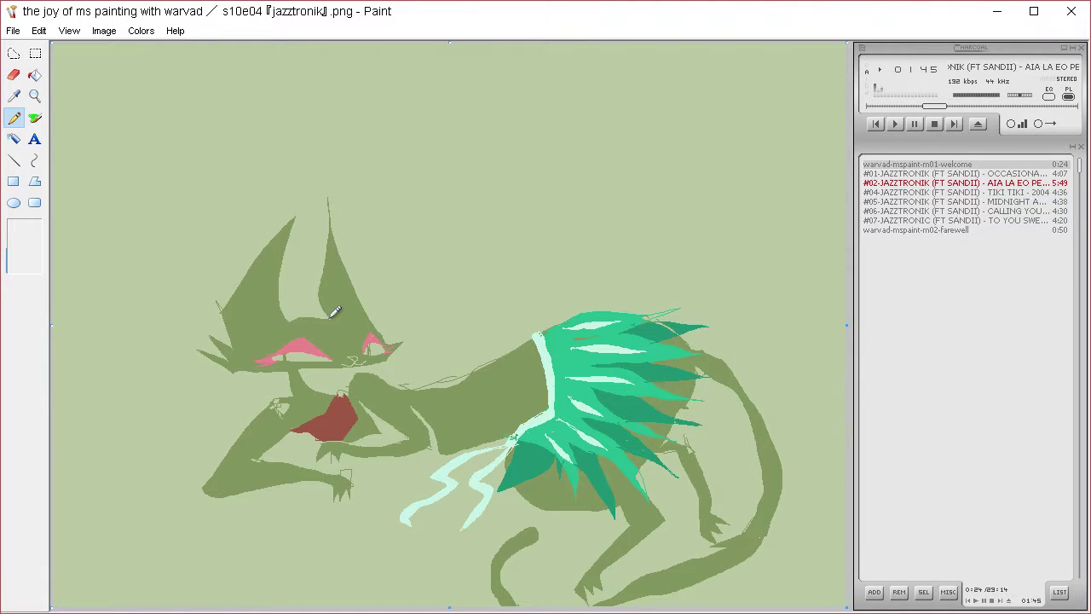
Sample the creature's body green and trim the inner tip of the larger eye's pink eyelid with the Brush
click(14, 96)
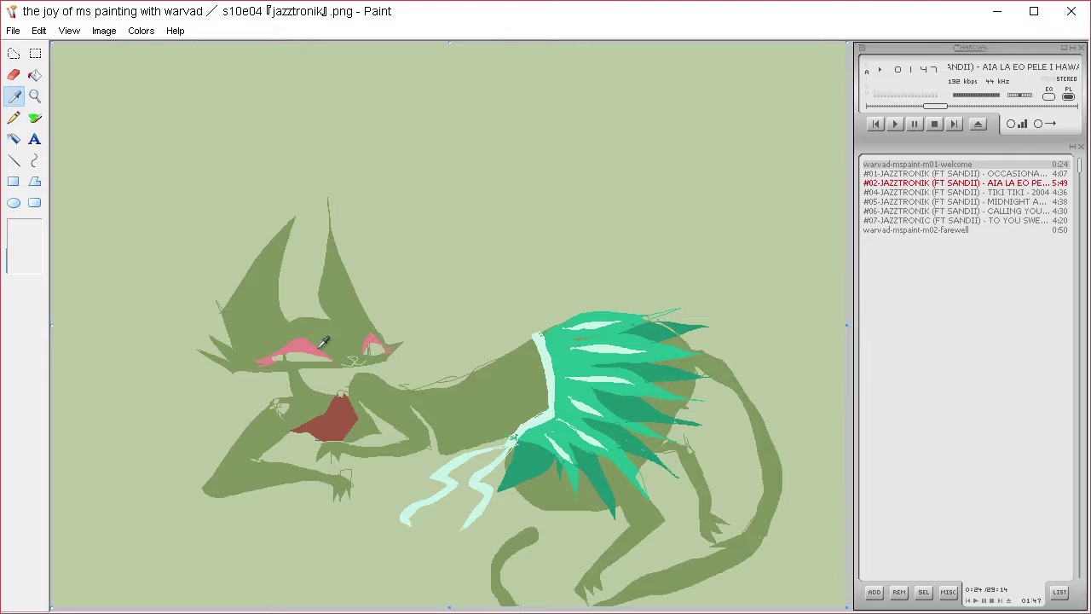
click(333, 317)
click(34, 118)
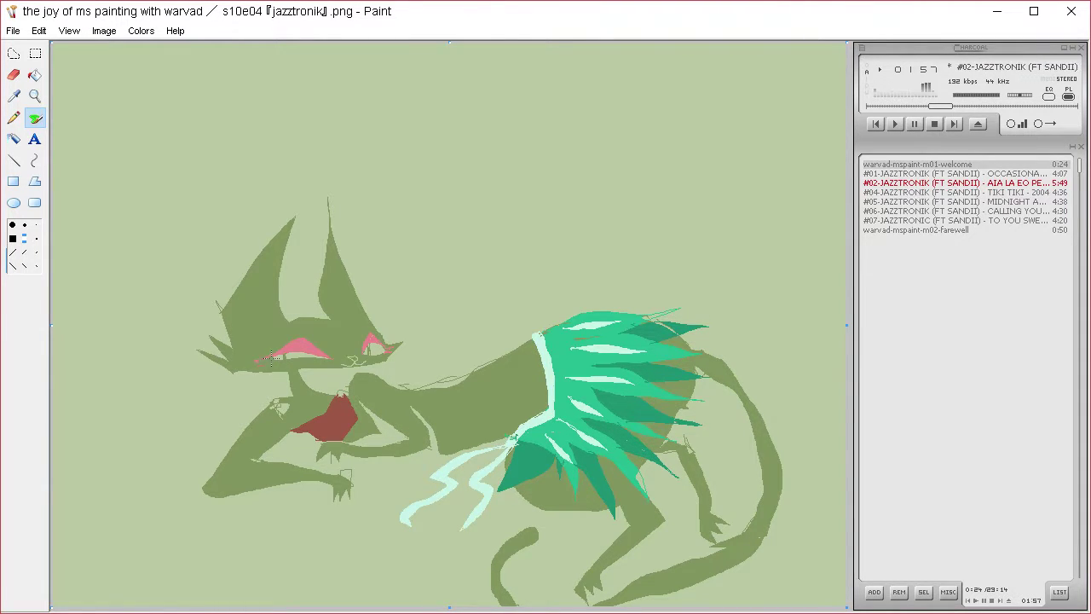
click(268, 359)
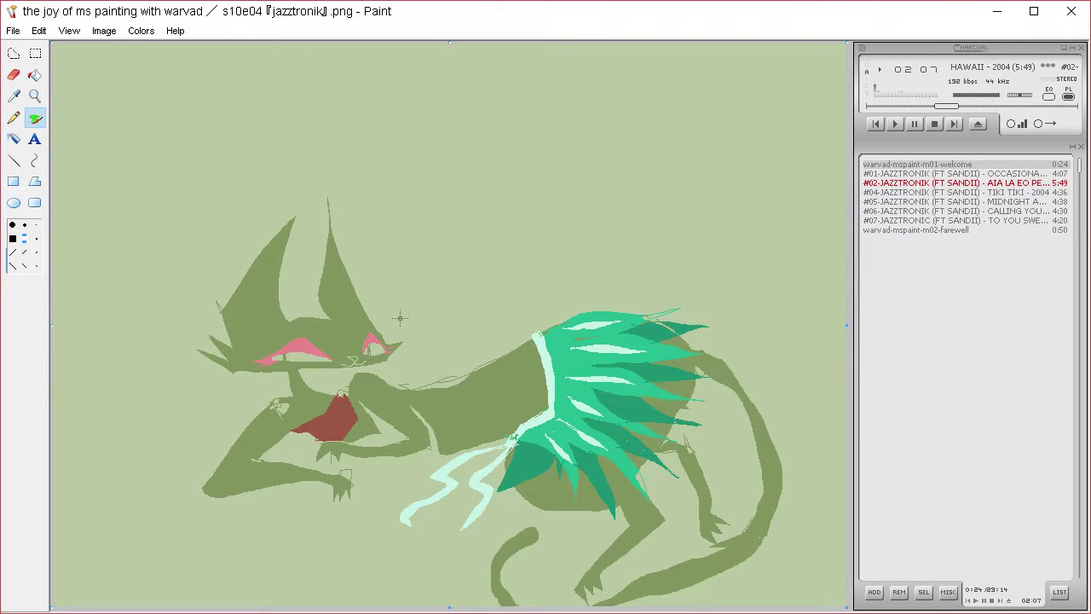
click(13, 96)
click(334, 362)
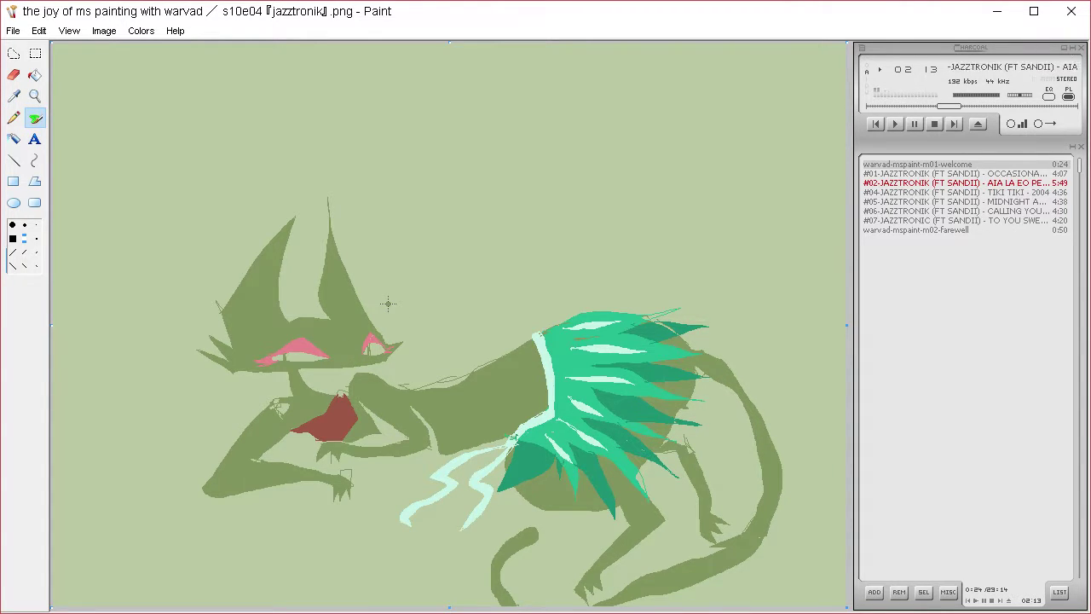
Sample the light green background and touch up the nose lines between the eyes with the Pencil
click(21, 95)
click(422, 321)
click(12, 125)
click(14, 119)
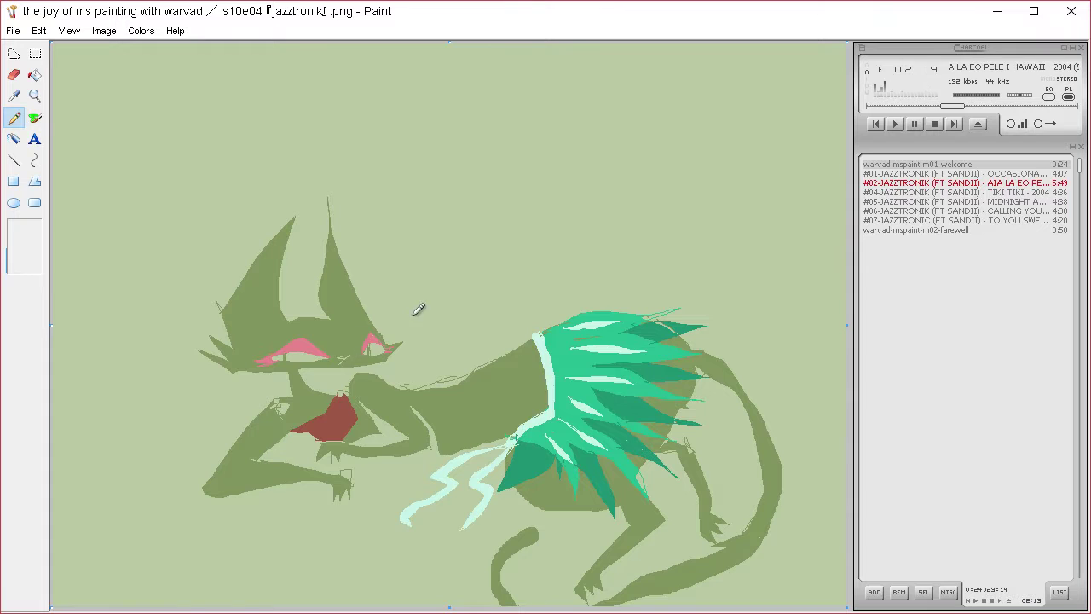
drag(349, 354, 362, 353)
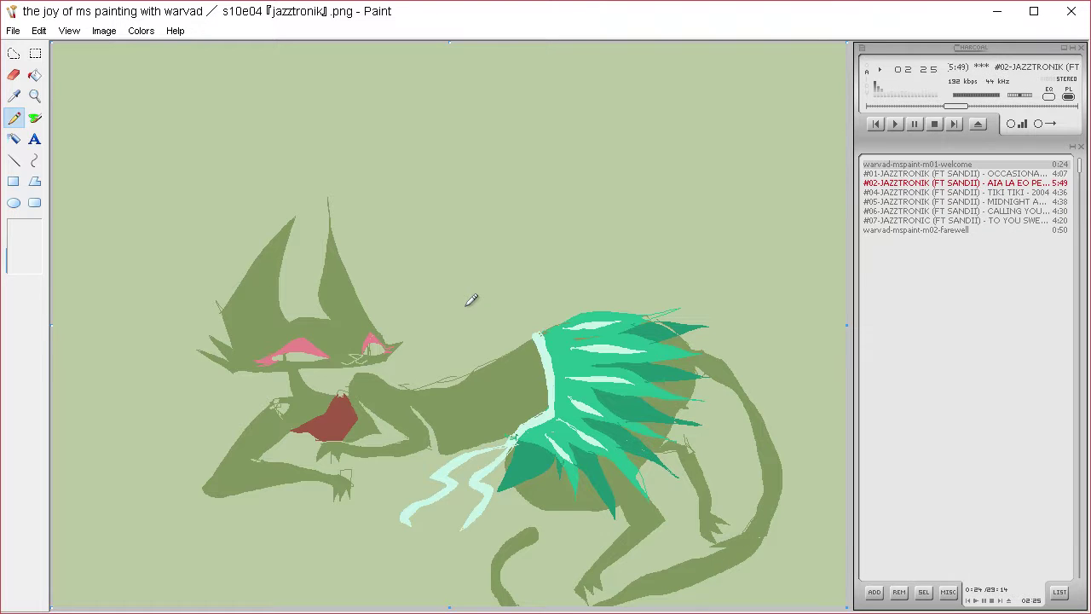
Outline a jagged inner-ear shape in each of the two ears and fill both with the light green background colour
click(24, 91)
click(306, 195)
mouse_move(271, 321)
mouse_down()
mouse_move(286, 235)
mouse_move(238, 304)
mouse_move(236, 329)
mouse_move(242, 314)
mouse_move(254, 326)
mouse_move(274, 319)
mouse_move(281, 291)
mouse_up()
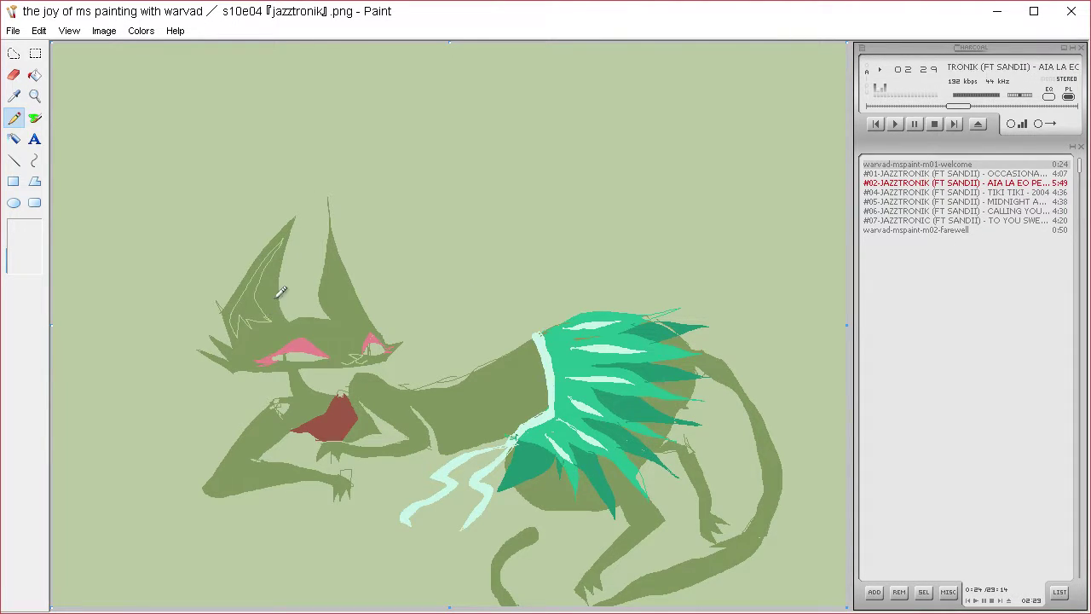
mouse_move(348, 266)
mouse_down()
mouse_move(353, 309)
mouse_move(341, 270)
mouse_move(363, 315)
mouse_move(353, 320)
mouse_move(346, 293)
mouse_up()
click(35, 75)
click(244, 294)
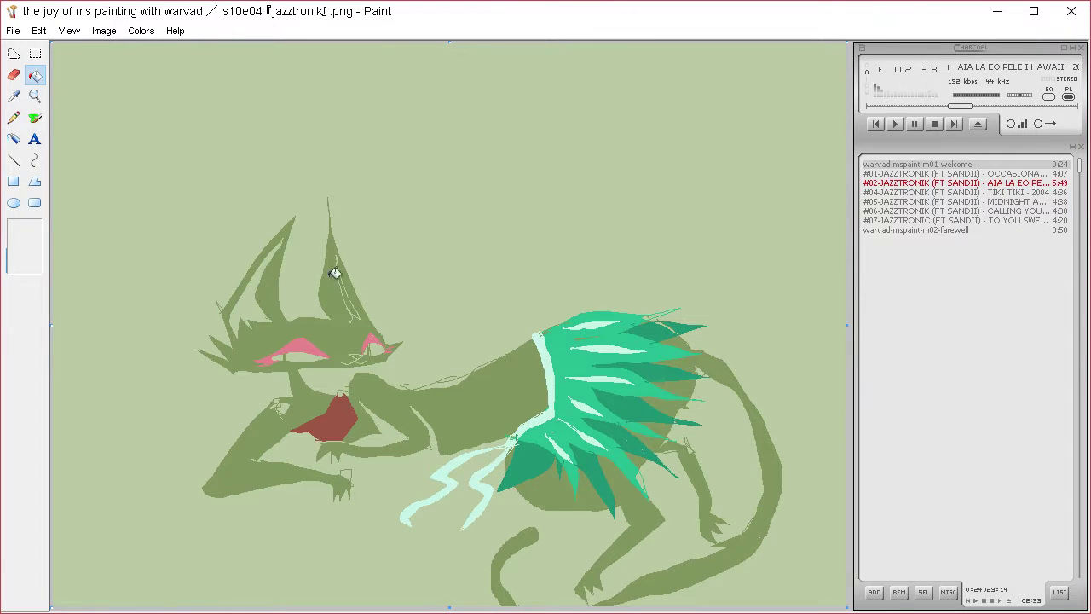
click(356, 301)
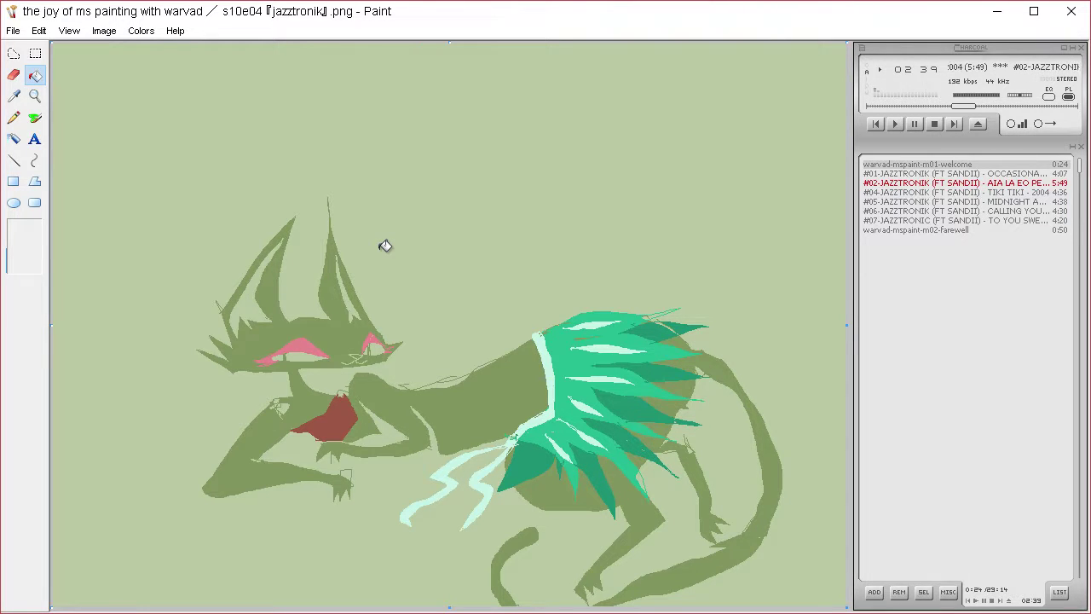
Sample the skirt waistband's pale mint and sketch a crisscross net over the nearer foot and lower leg with the Pencil
click(15, 96)
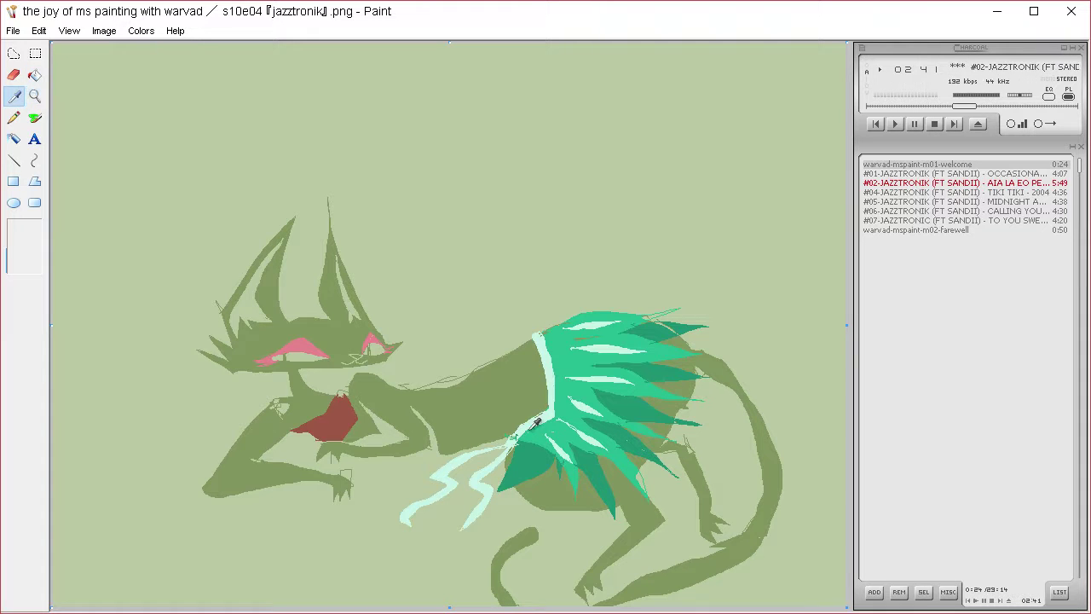
click(527, 424)
click(20, 121)
click(16, 120)
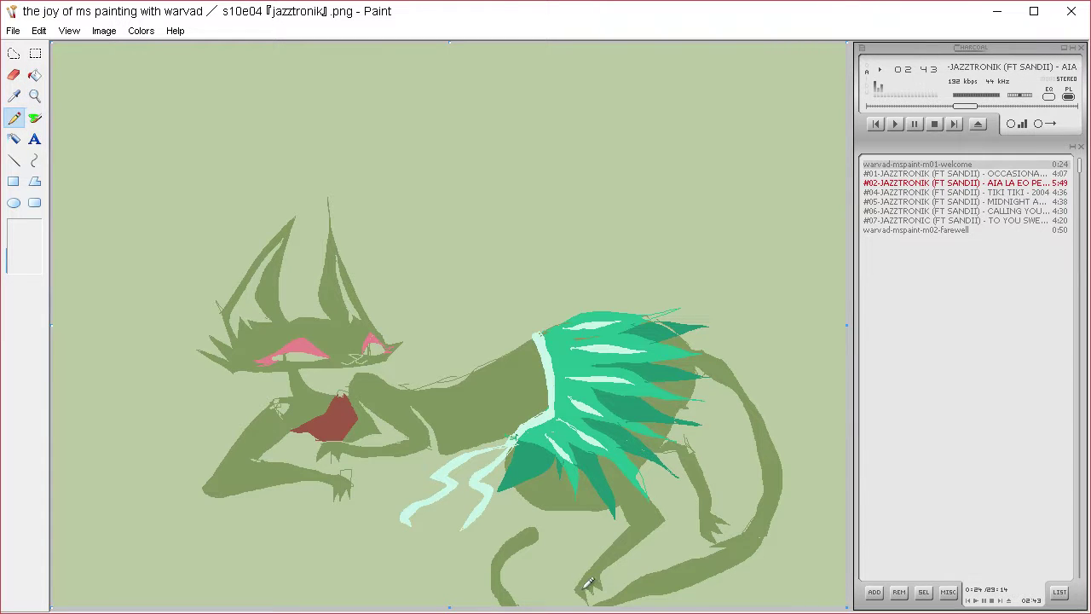
drag(578, 585, 612, 564)
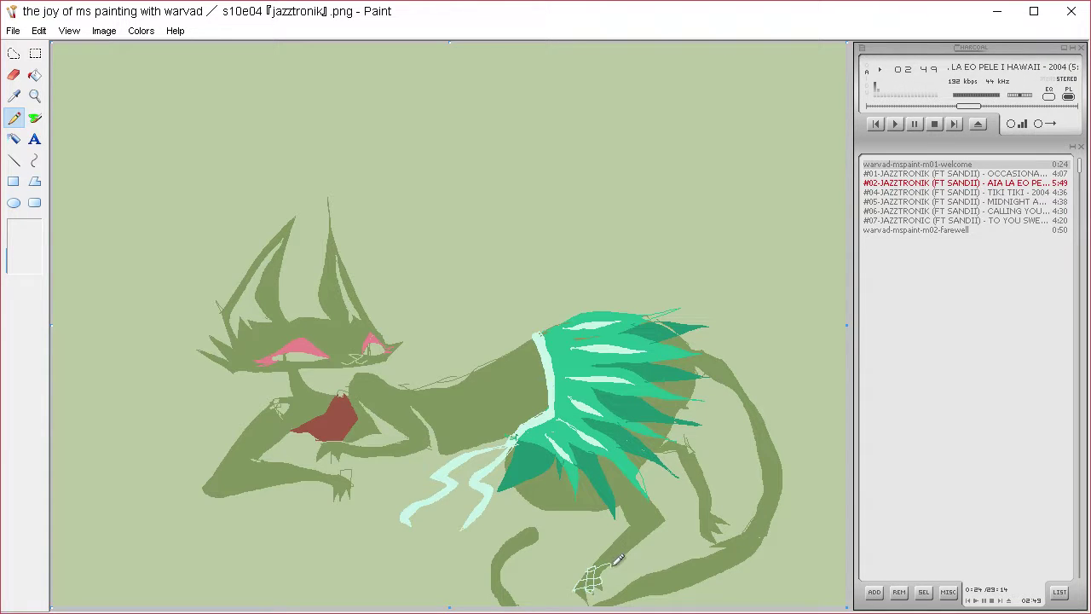
key(ctrl+z)
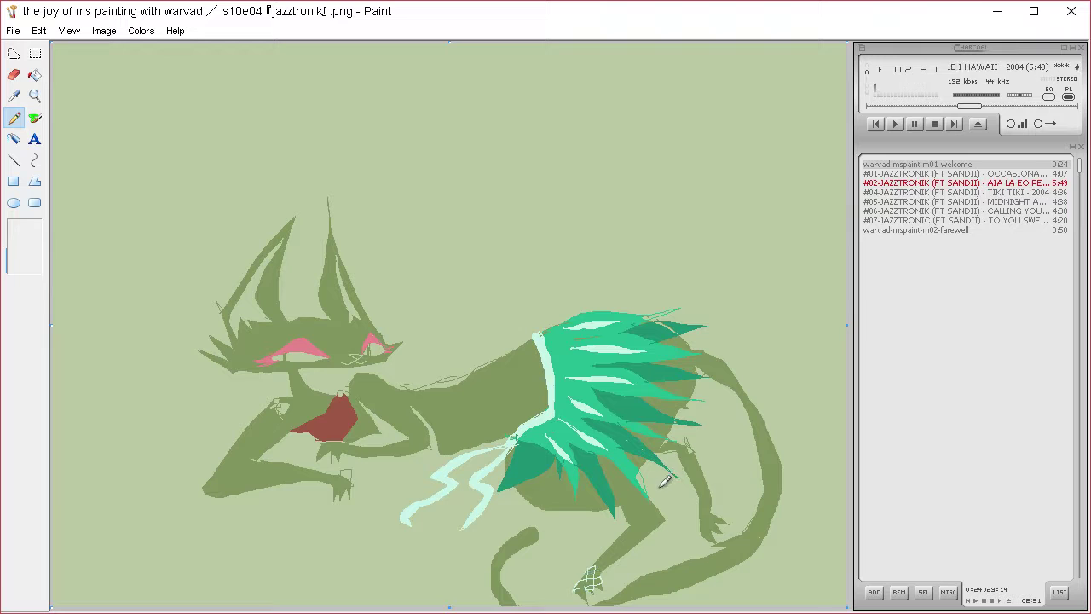
key(ctrl+z)
key(ctrl+y)
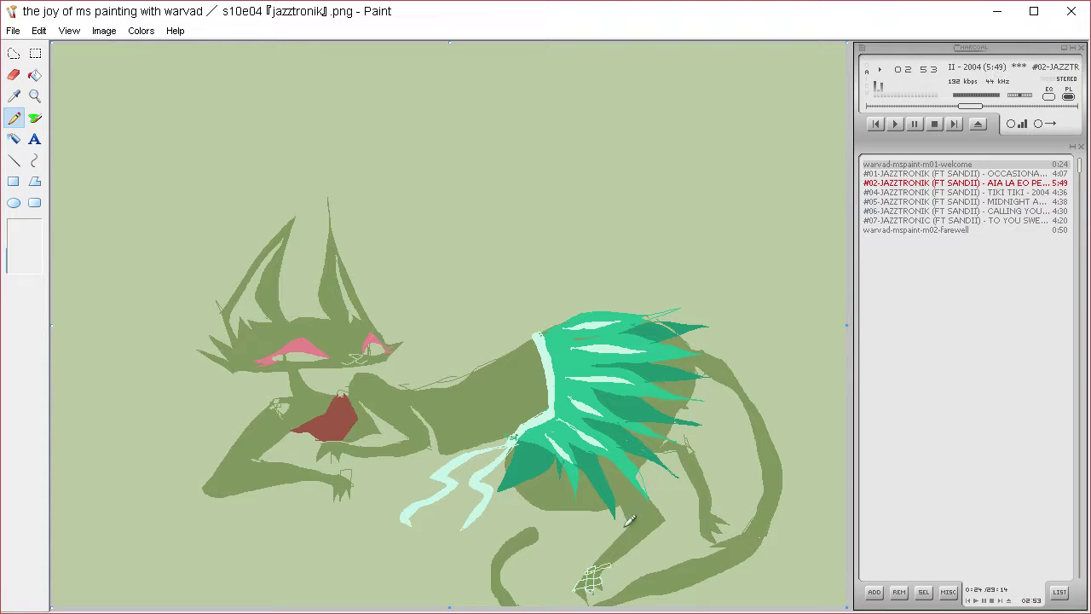
mouse_move(607, 568)
mouse_down()
mouse_move(610, 548)
mouse_move(629, 552)
mouse_move(600, 555)
mouse_move(626, 535)
mouse_move(620, 554)
mouse_move(632, 527)
mouse_move(630, 539)
mouse_move(646, 536)
mouse_move(635, 522)
mouse_move(651, 515)
mouse_move(652, 530)
mouse_move(629, 524)
mouse_move(644, 510)
mouse_up()
Outline fur tufts under the thigh and behind the knee in the body green and fill them
click(19, 98)
click(562, 503)
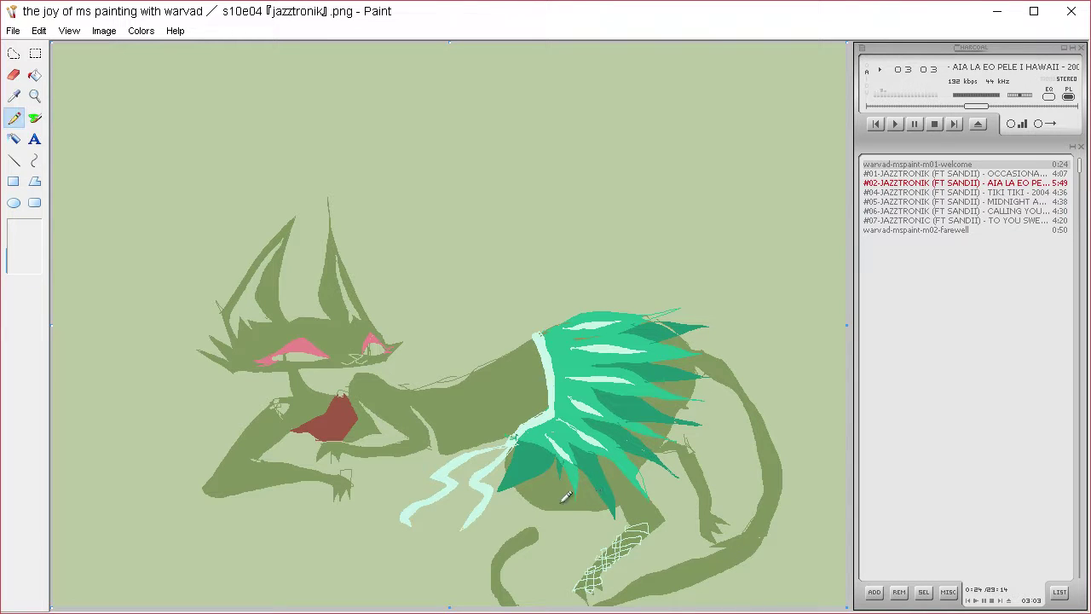
mouse_move(532, 499)
mouse_down()
mouse_move(640, 524)
mouse_move(689, 391)
mouse_move(683, 481)
mouse_move(665, 517)
mouse_move(662, 485)
mouse_move(650, 494)
mouse_move(646, 464)
mouse_up()
click(35, 75)
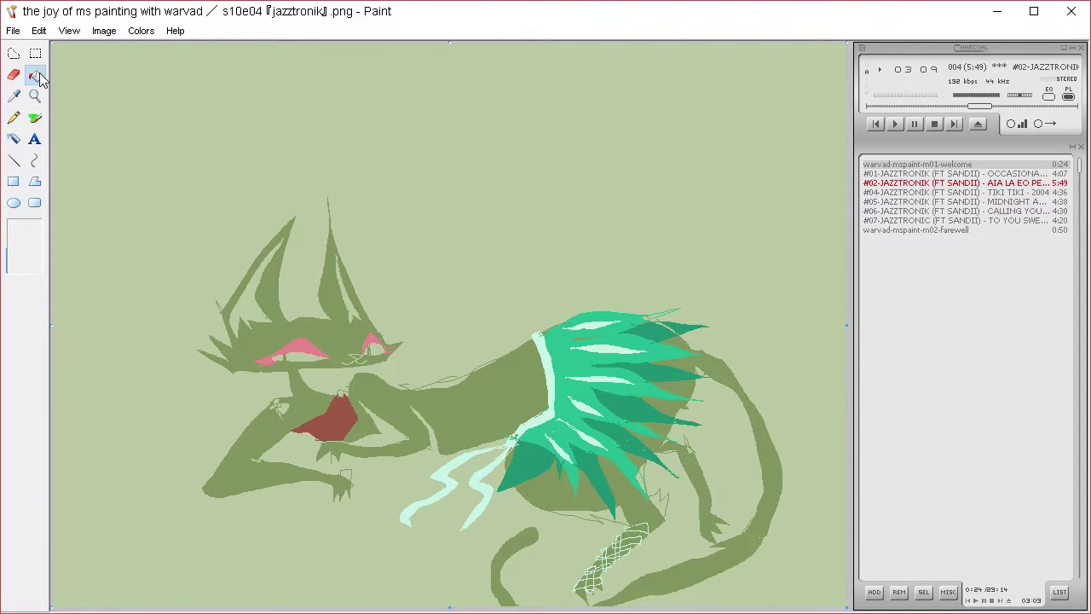
click(602, 514)
click(665, 497)
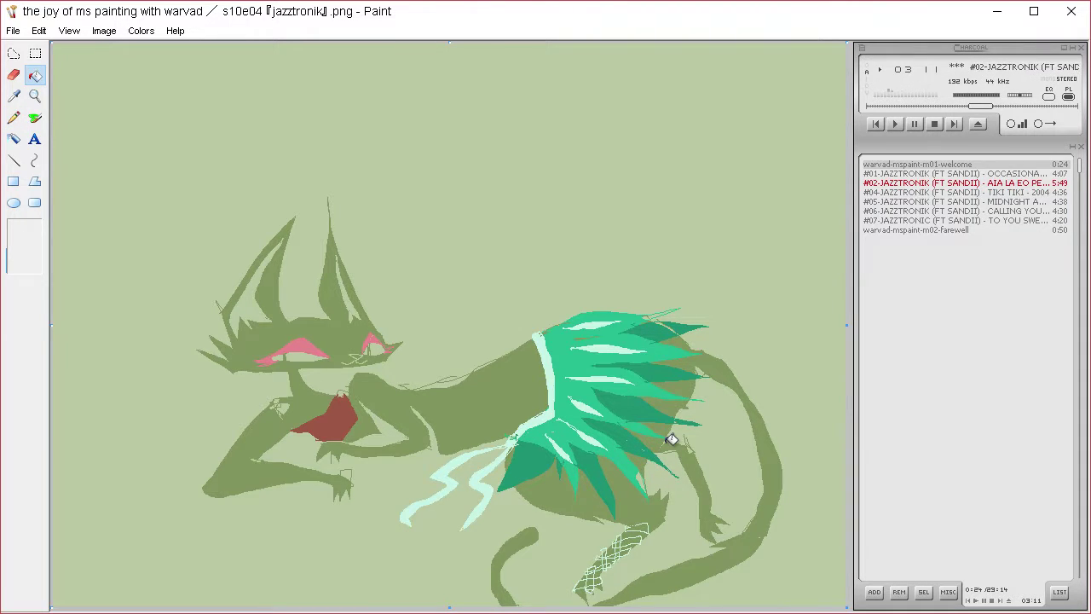
click(13, 95)
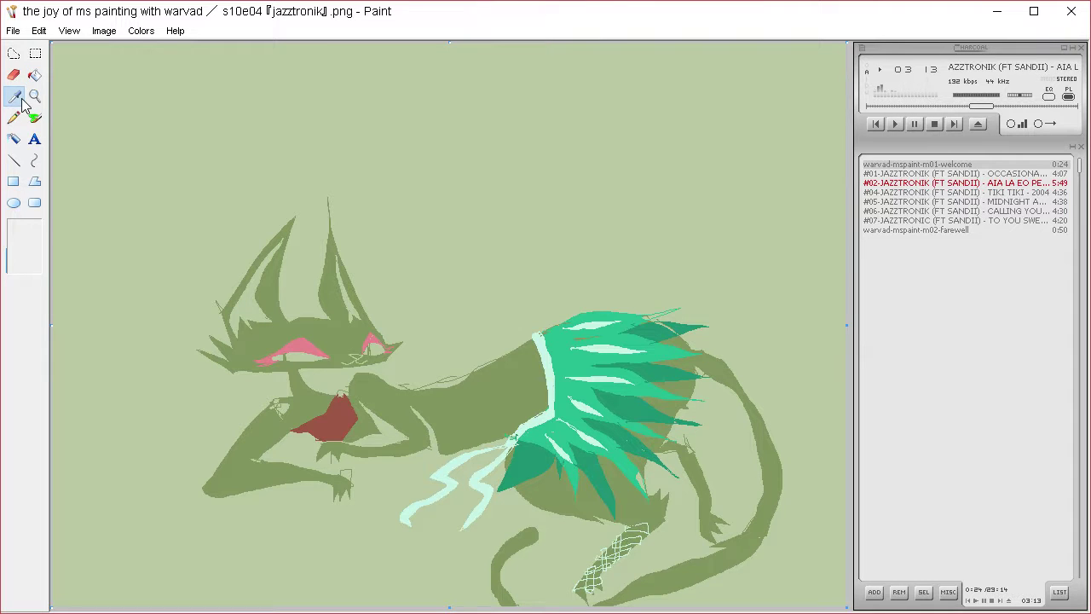
click(639, 469)
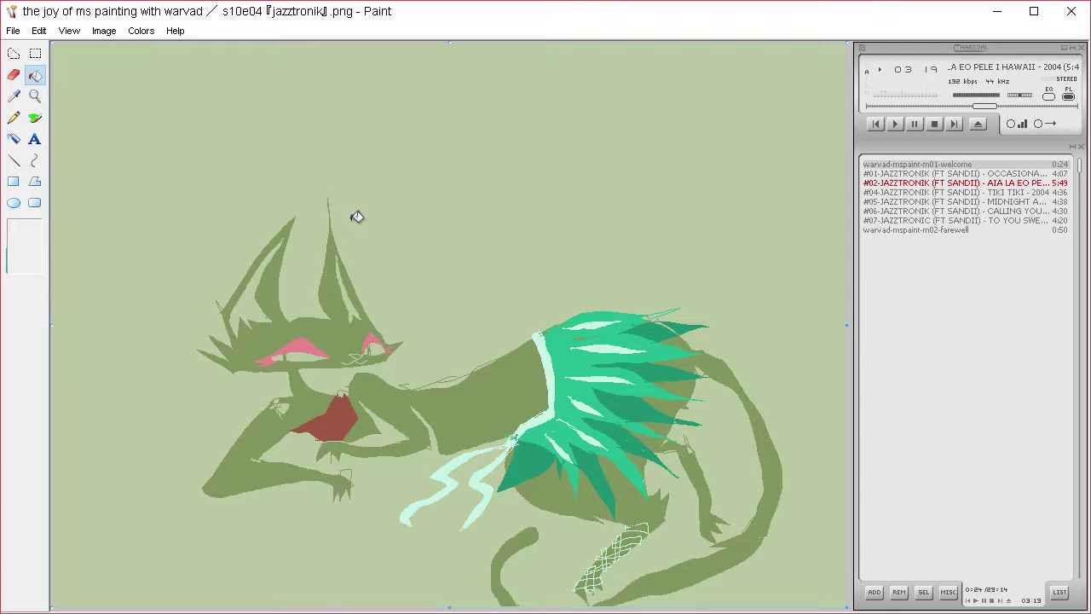
click(13, 95)
click(294, 337)
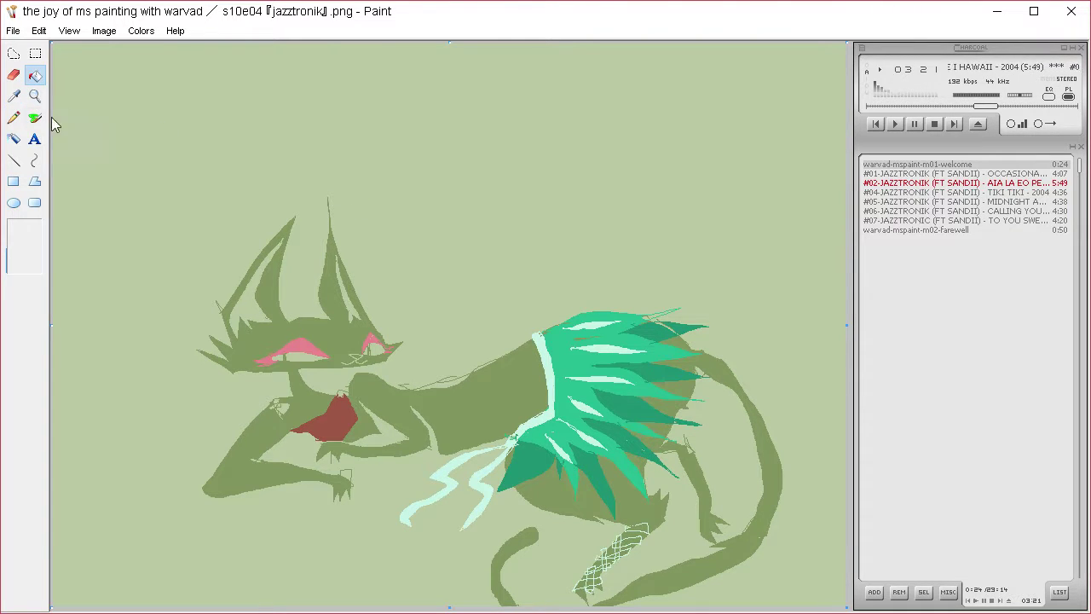
click(14, 118)
click(35, 118)
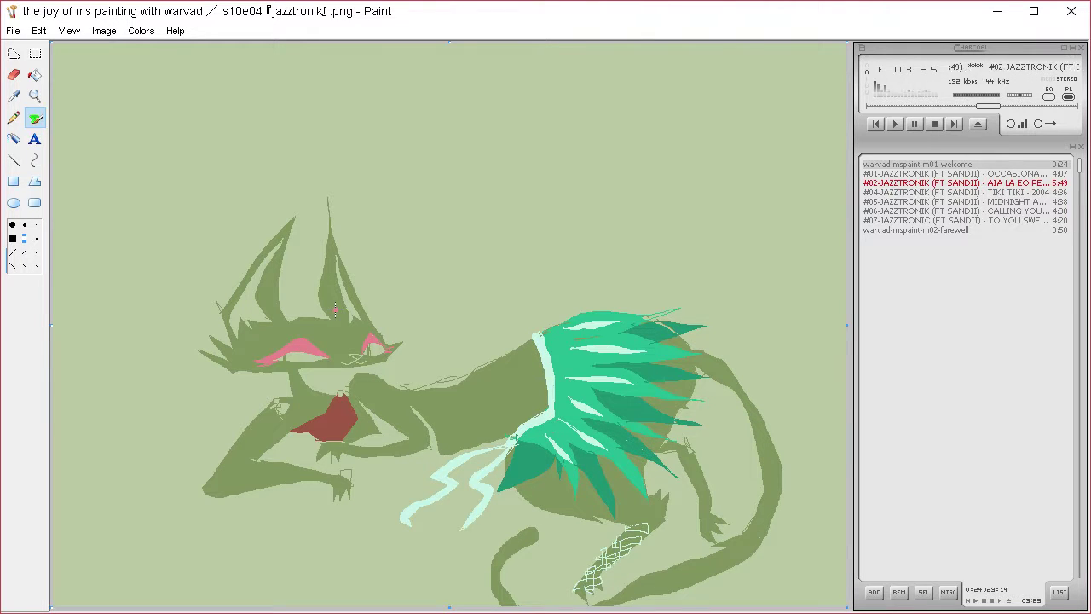
Sample the pale mint of the skirt's ribbon and fill alternating cells of the net on the nearer foot and lower leg
click(14, 95)
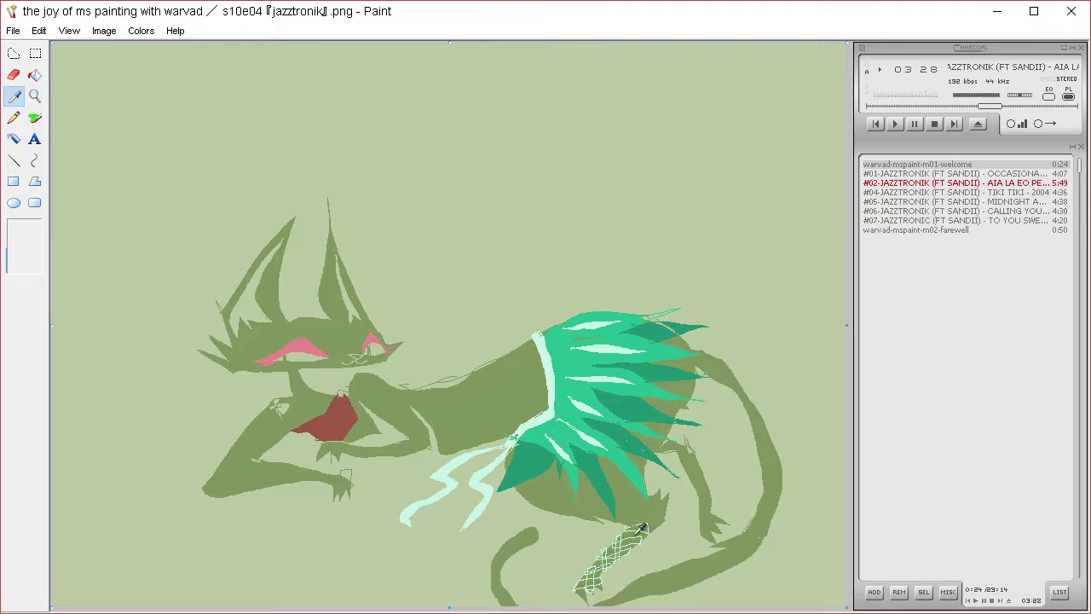
click(452, 462)
click(35, 75)
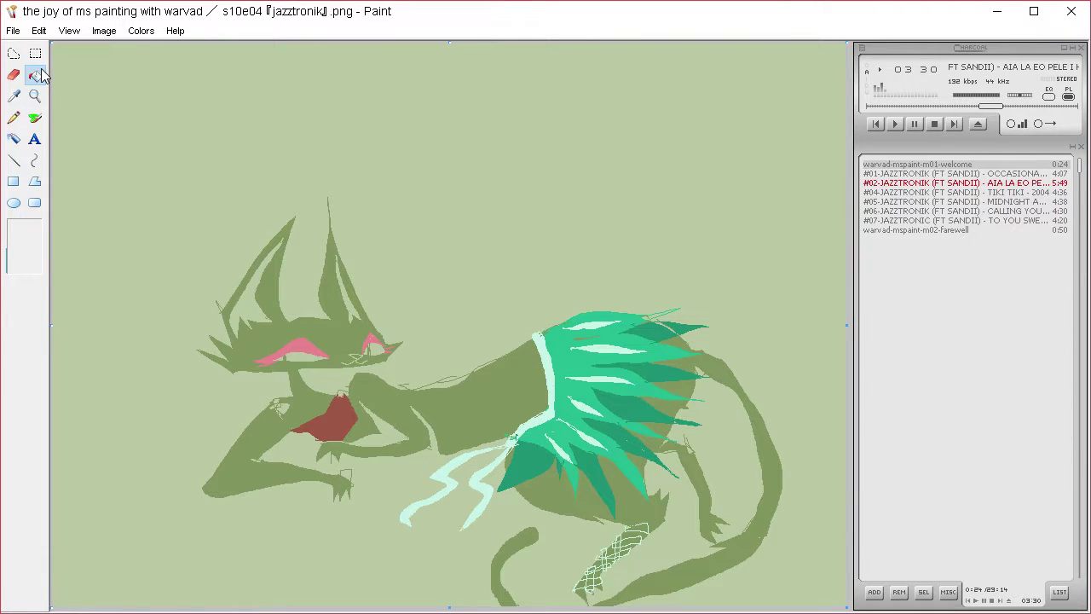
click(651, 520)
key(ctrl+z)
click(628, 542)
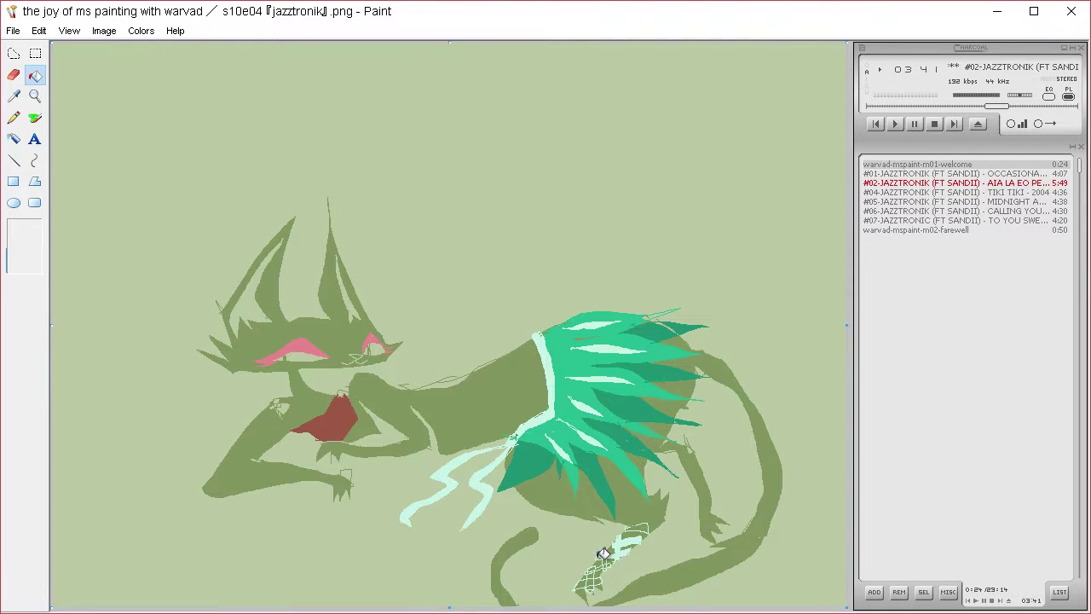
click(613, 551)
key(ctrl+z)
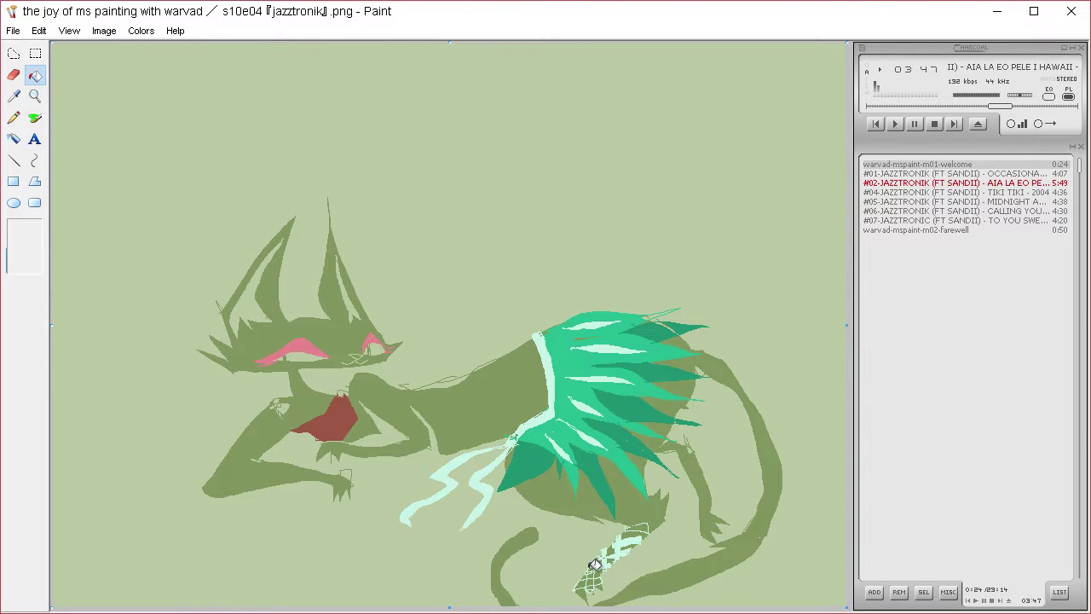
click(595, 568)
key(ctrl+z)
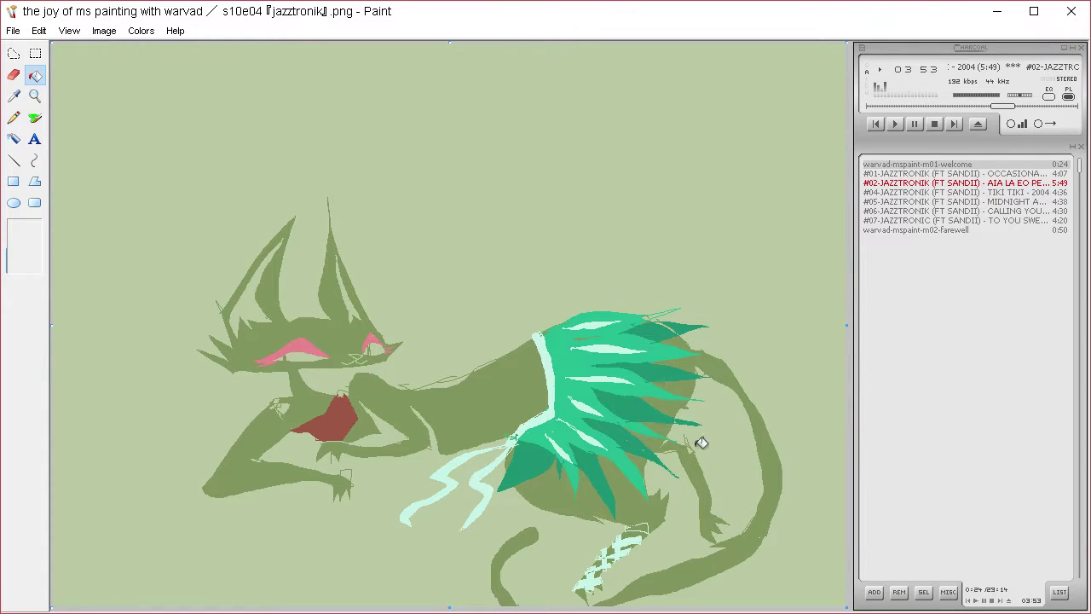
Close the outline of the net stocking's top band and fill the band with pale mint
click(13, 118)
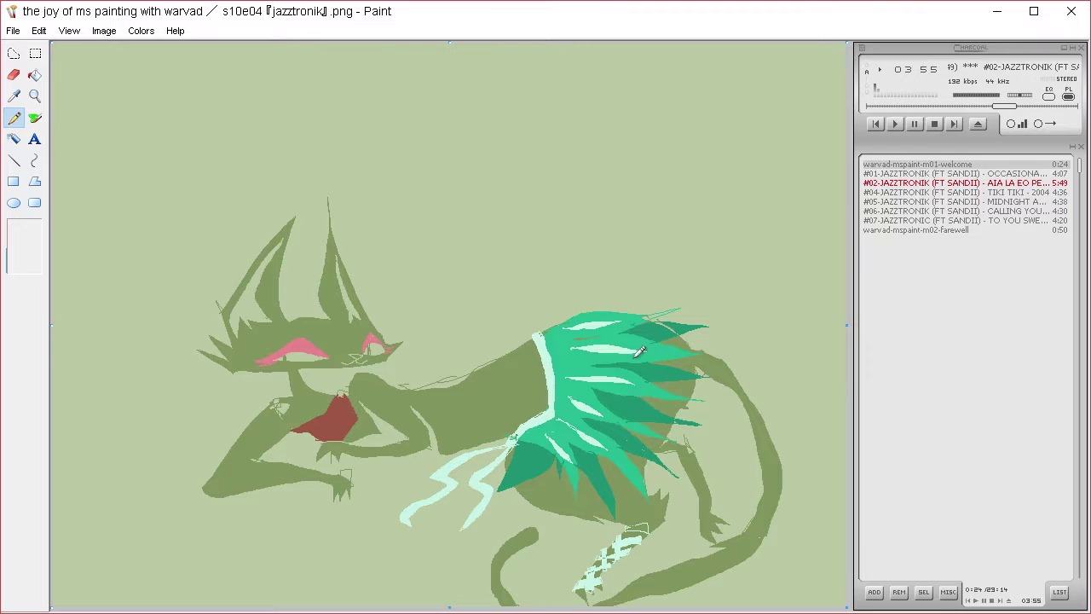
mouse_move(627, 523)
mouse_down()
mouse_move(647, 524)
mouse_move(639, 544)
mouse_up()
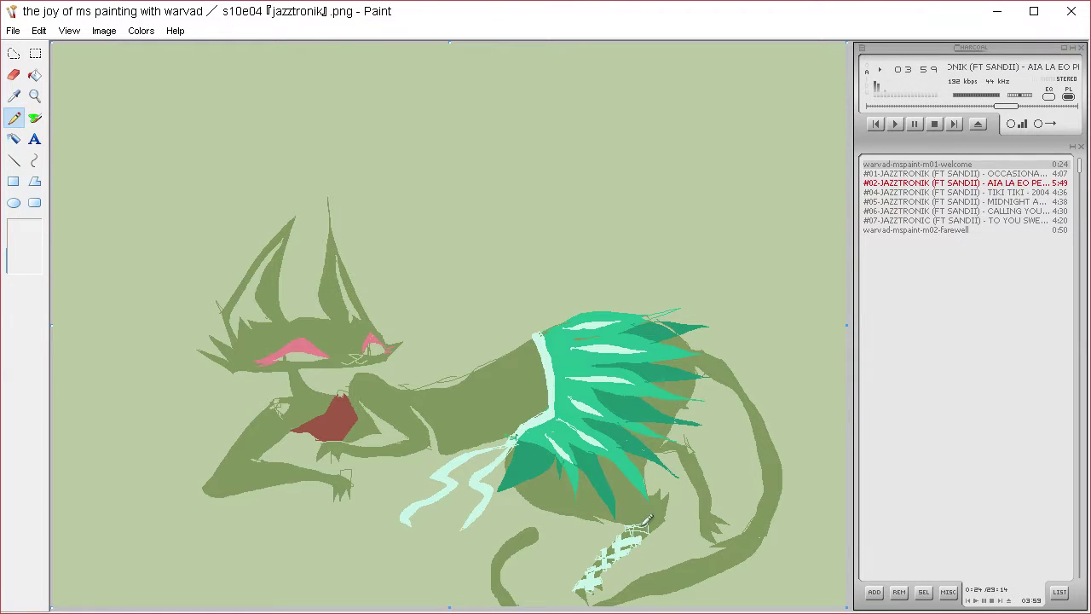
click(36, 76)
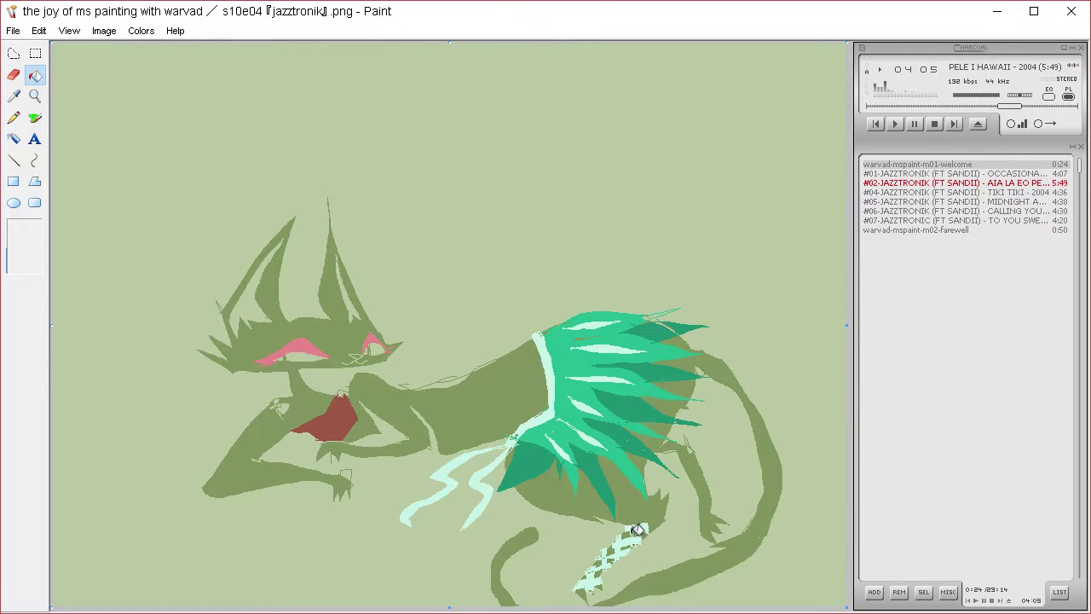
click(14, 118)
Recolour both pink eyelids and the smaller eye's outer corner pale mint, undoing the stray fill over the head and arm
click(34, 75)
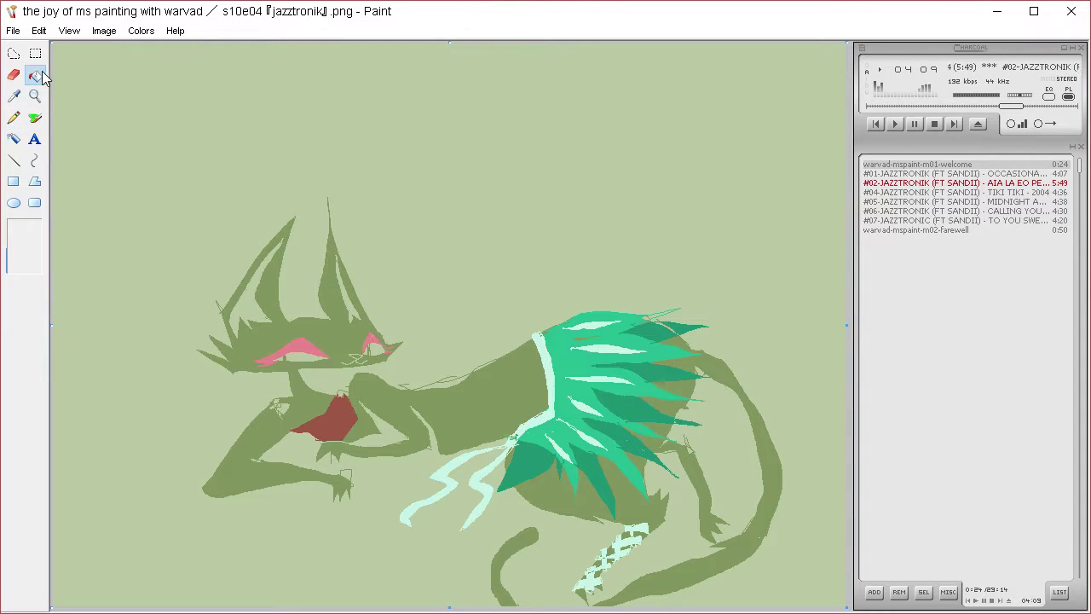
click(305, 350)
click(376, 340)
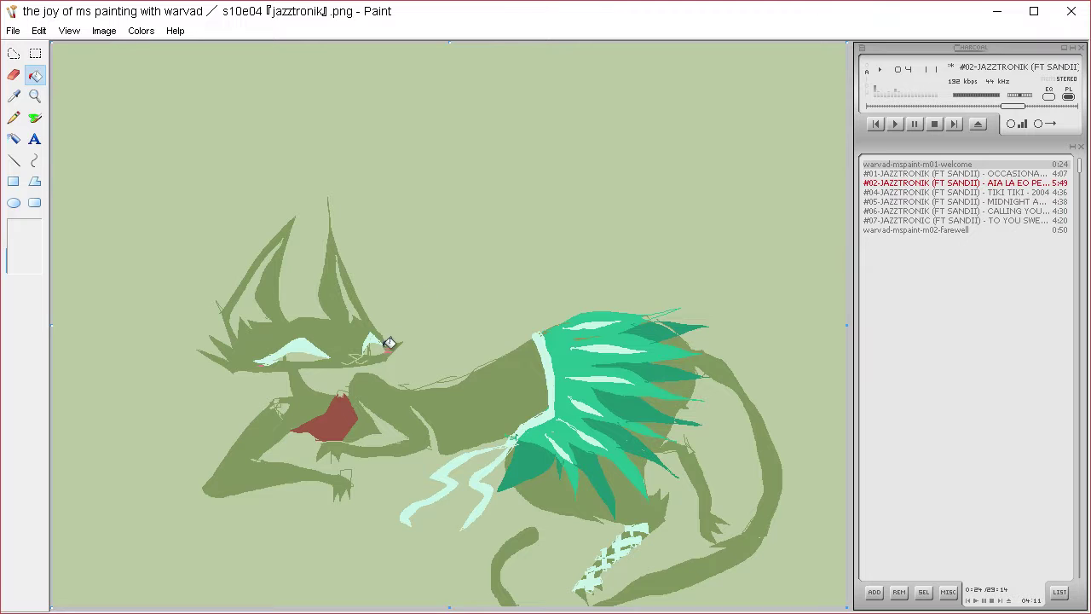
click(394, 346)
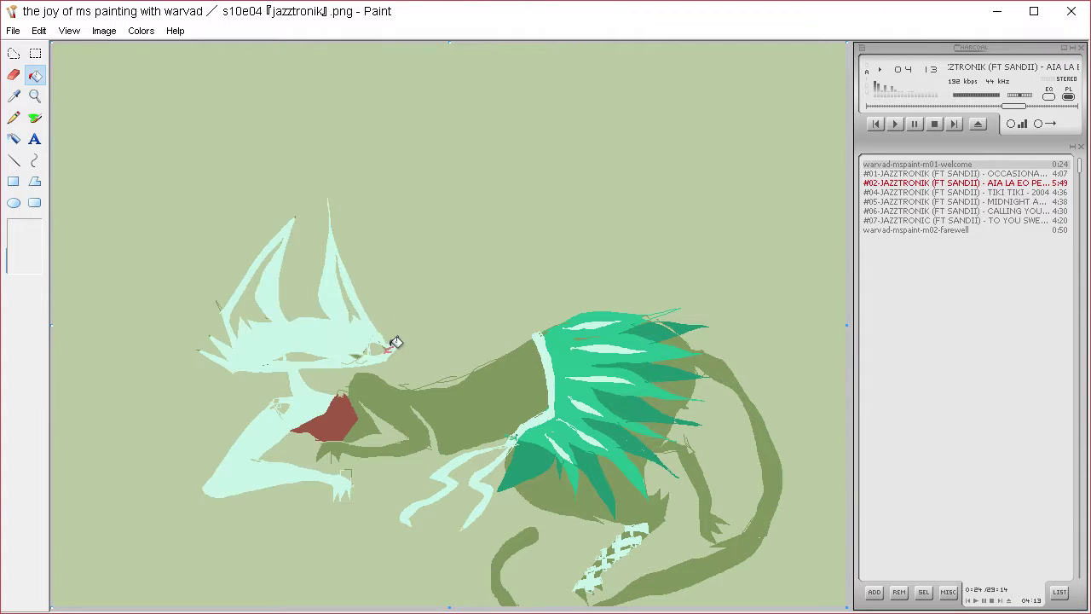
key(ctrl+z)
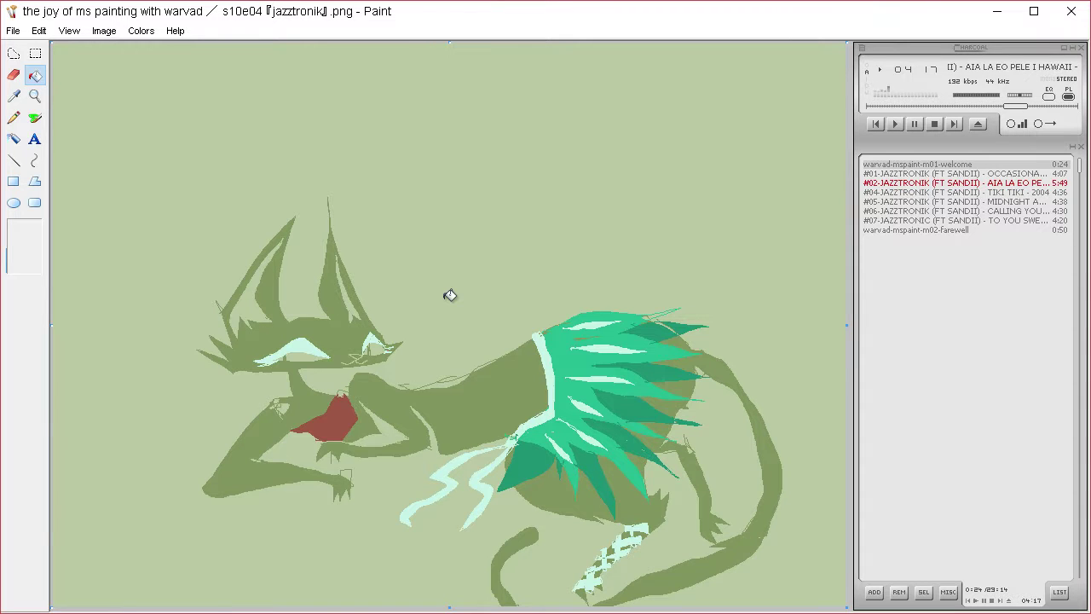
Start mint net lines on the far foot, and outline and fill pale mint straps from the red chest patch across the arm and up the neck
click(14, 118)
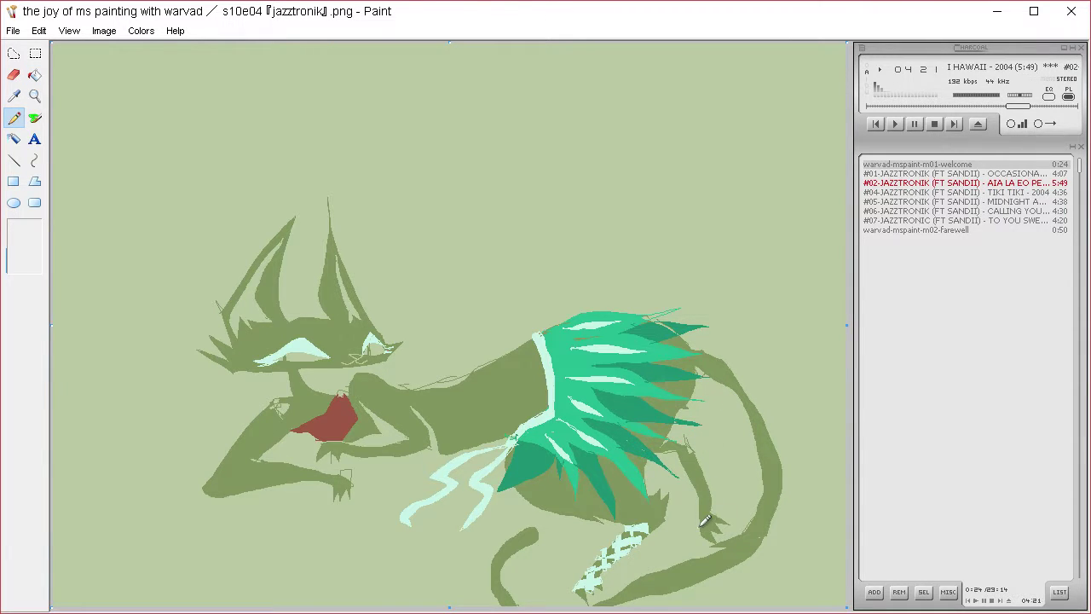
mouse_move(714, 508)
mouse_down()
mouse_move(698, 528)
mouse_move(718, 522)
mouse_move(698, 507)
mouse_move(717, 522)
mouse_up()
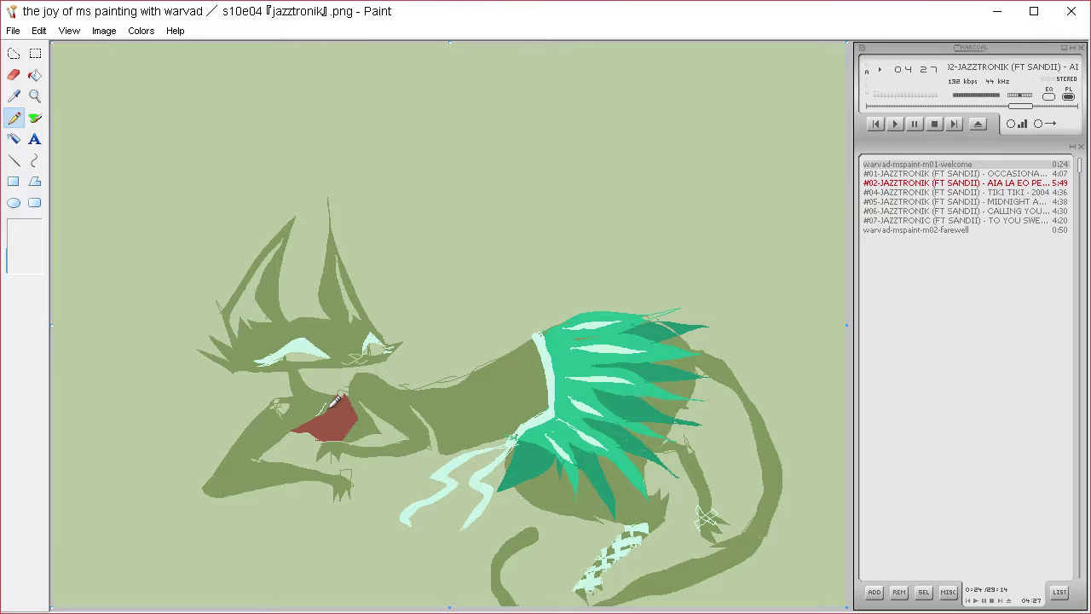
mouse_move(329, 407)
mouse_down()
mouse_move(328, 393)
mouse_move(320, 414)
mouse_move(301, 413)
mouse_up()
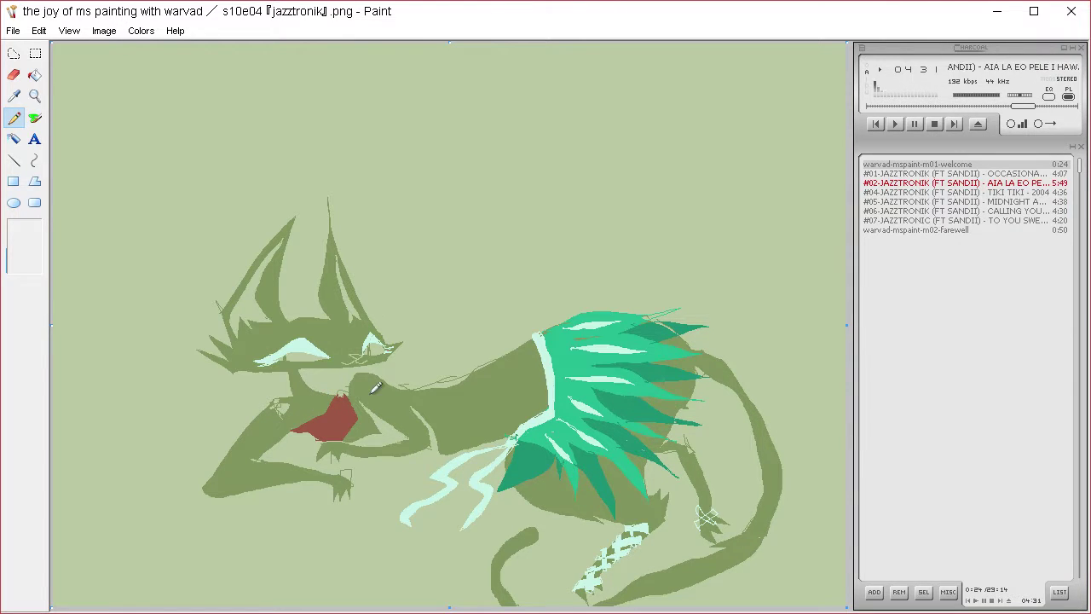
mouse_move(300, 416)
mouse_down()
mouse_move(241, 427)
mouse_move(271, 425)
mouse_move(310, 423)
mouse_up()
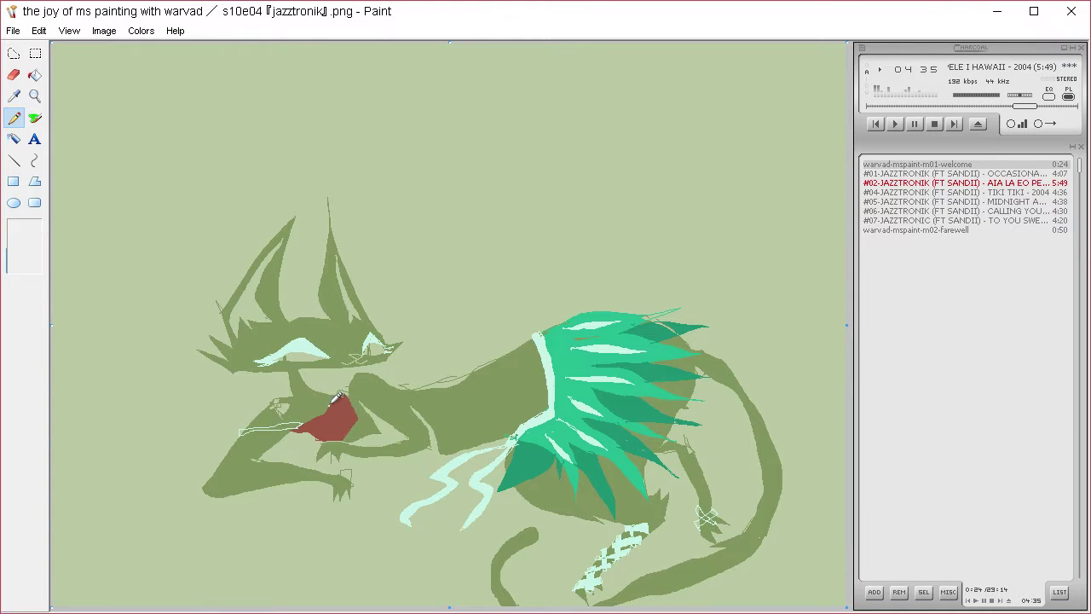
click(34, 76)
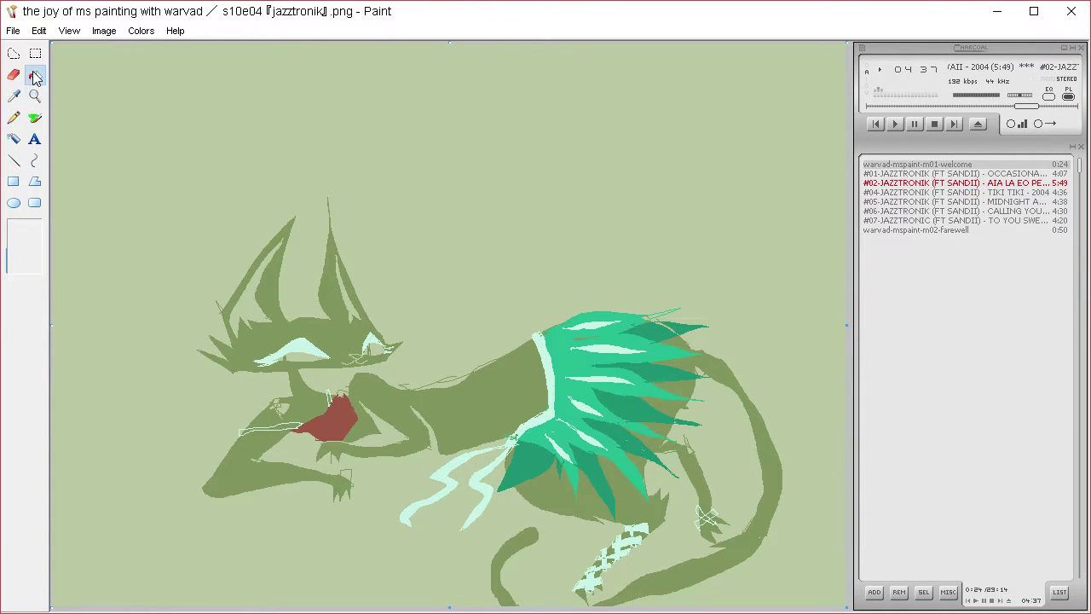
click(288, 425)
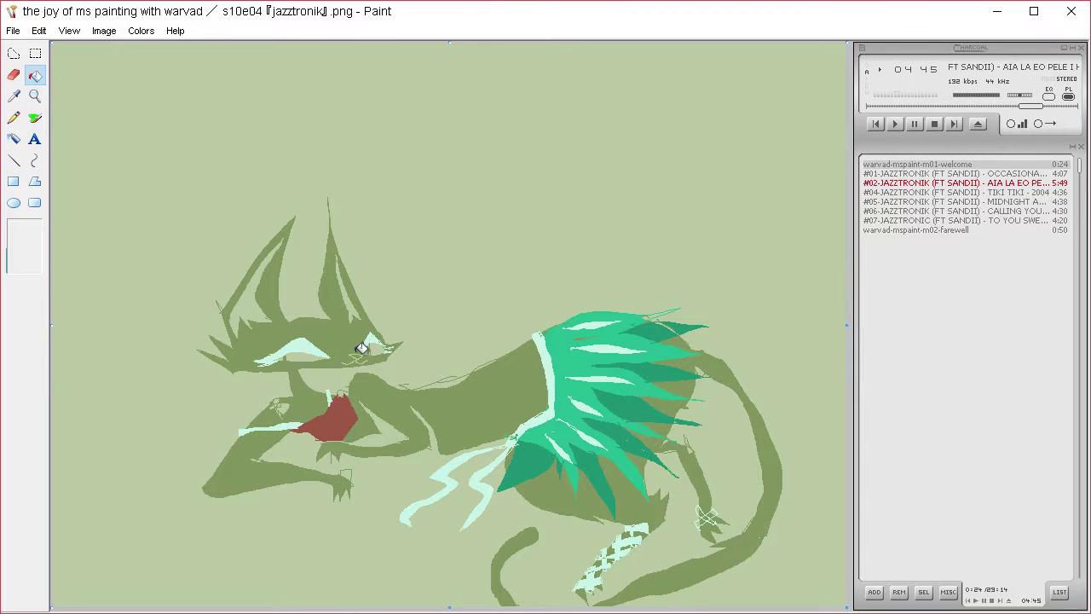
Extend the pale mint net up the far lower leg and fill its alternating cells
click(17, 95)
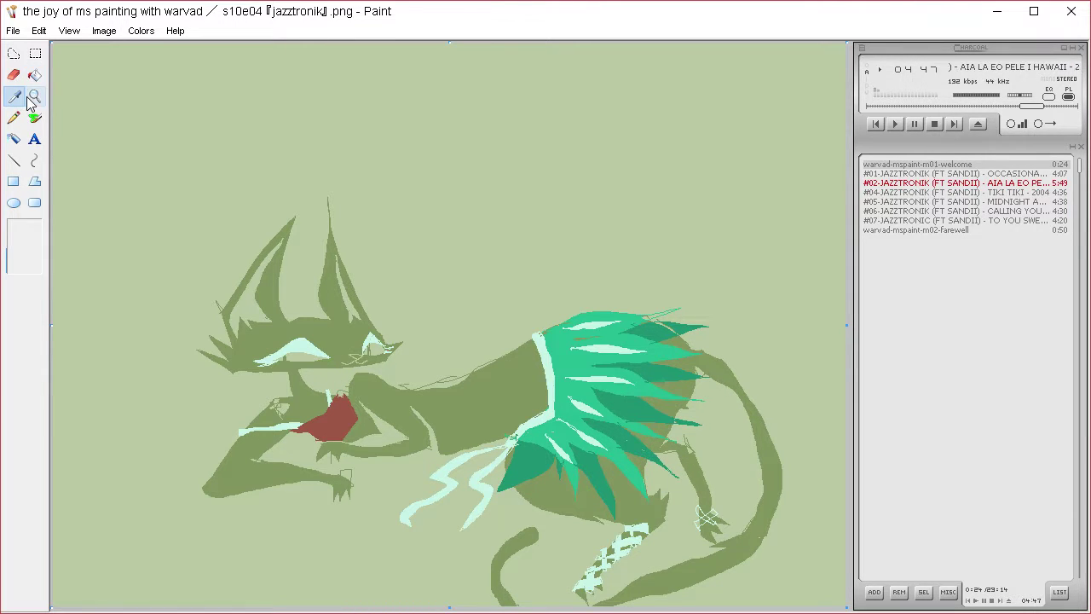
click(648, 529)
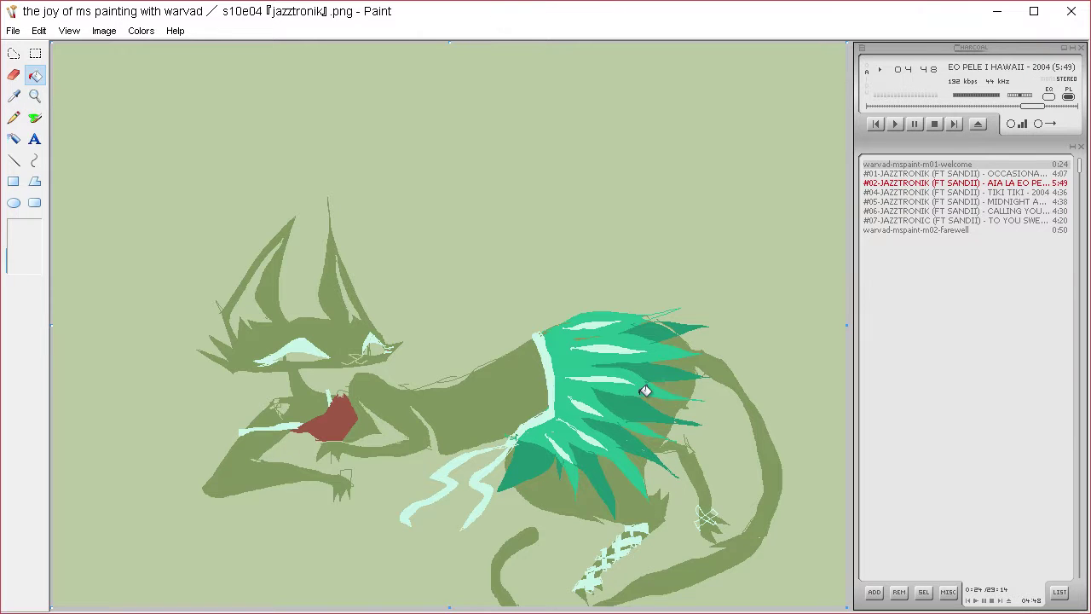
click(23, 121)
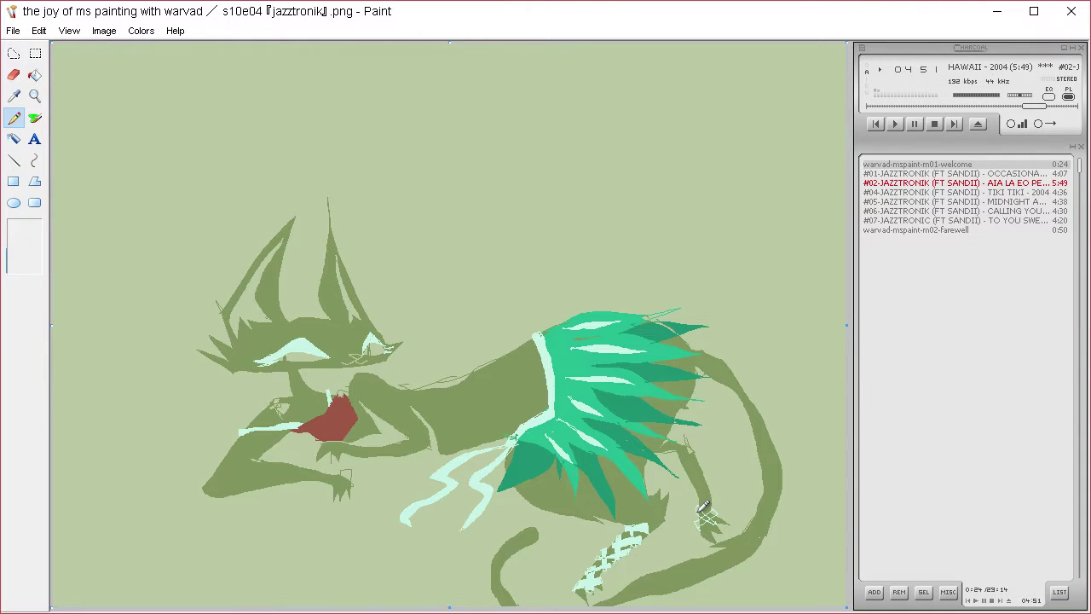
mouse_move(698, 512)
mouse_down()
mouse_move(716, 501)
mouse_move(699, 509)
mouse_move(710, 498)
mouse_move(700, 497)
mouse_move(715, 507)
mouse_move(700, 500)
mouse_move(718, 486)
mouse_move(697, 478)
mouse_move(710, 490)
mouse_move(708, 478)
mouse_move(701, 488)
mouse_move(706, 476)
mouse_move(693, 465)
mouse_move(712, 478)
mouse_move(696, 465)
mouse_move(691, 478)
mouse_move(709, 456)
mouse_move(687, 450)
mouse_move(701, 463)
mouse_move(689, 452)
mouse_move(699, 437)
mouse_move(691, 460)
mouse_move(701, 438)
mouse_move(682, 450)
mouse_move(708, 452)
mouse_move(702, 443)
mouse_up()
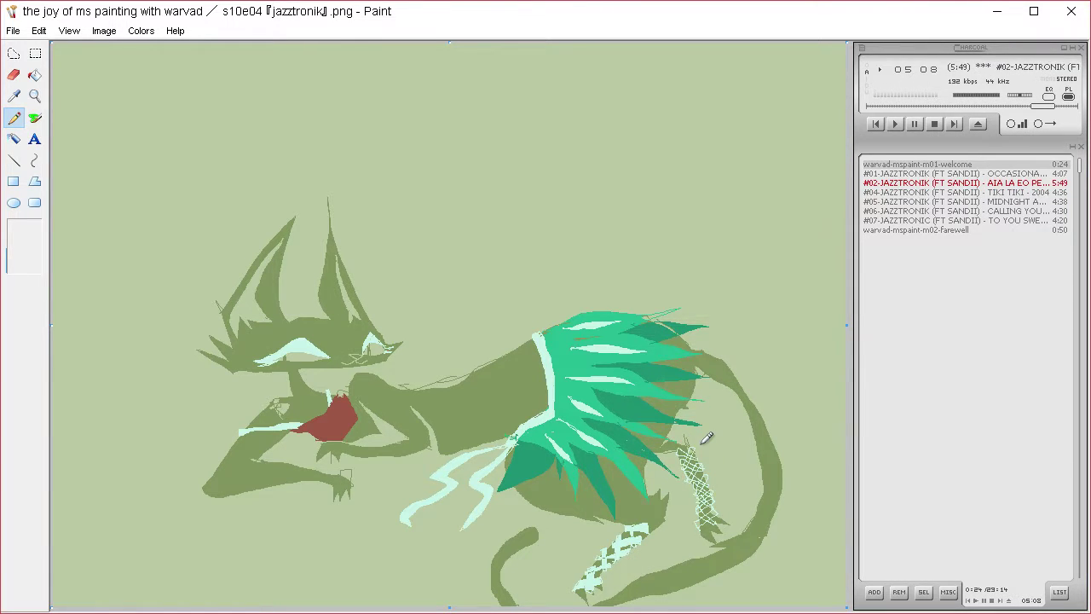
click(34, 75)
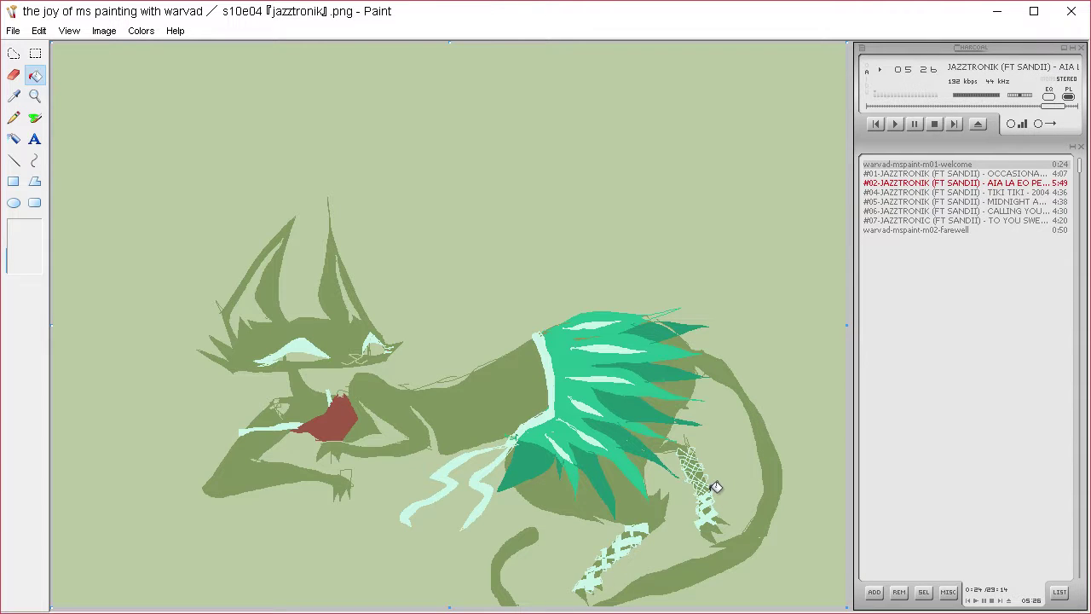
Sample the body green beside the arm strap and brush over the strap's edge to make it thinner
click(34, 117)
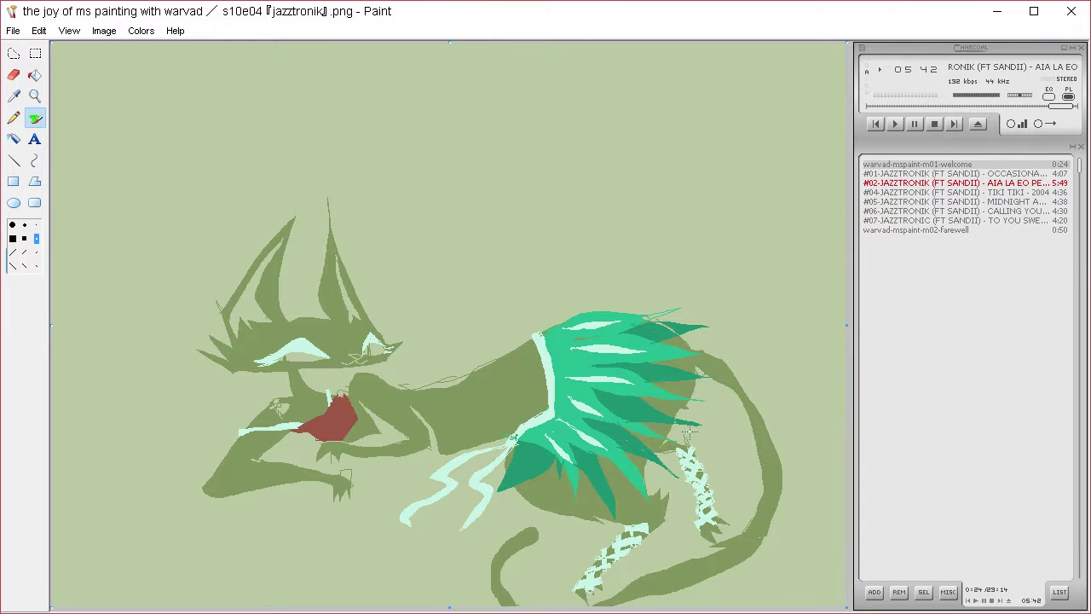
click(14, 95)
click(280, 424)
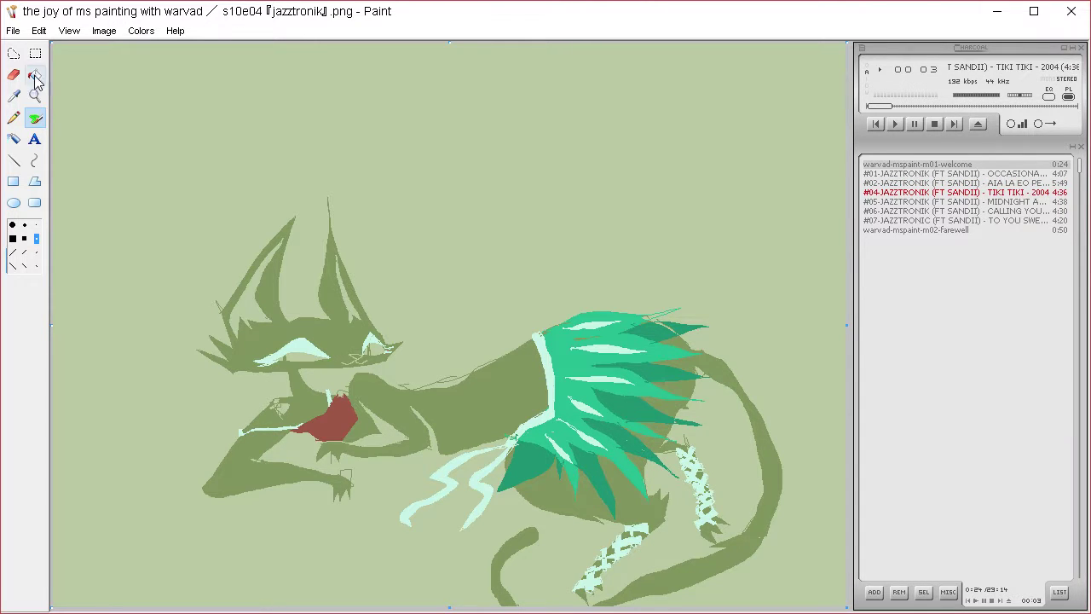
Sample pale mint, paint small marks along the face's lower edge and add thin claws to the fingers of both hands
click(13, 95)
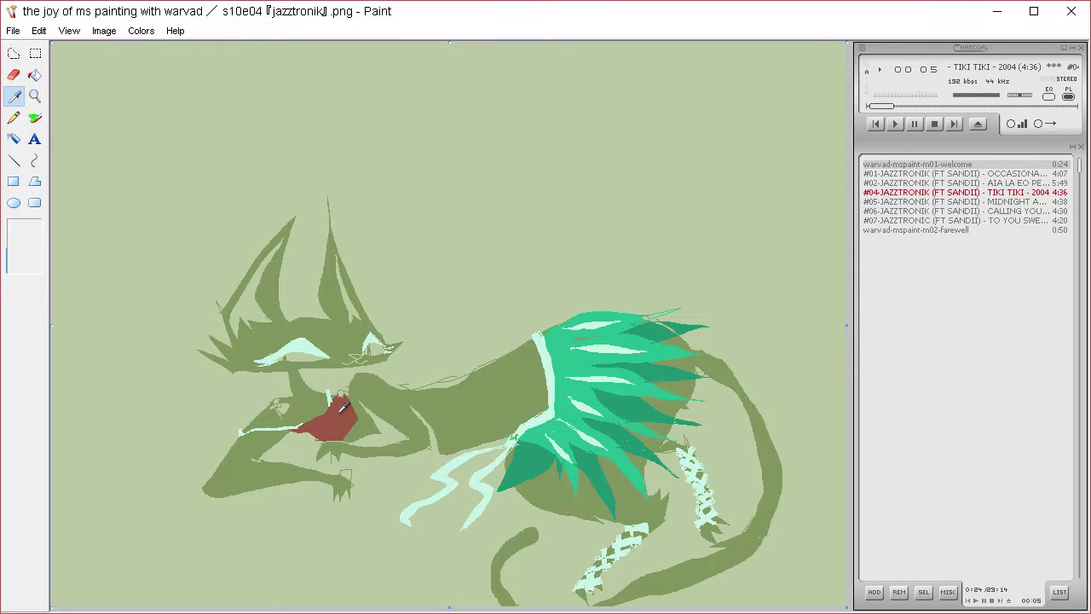
click(313, 327)
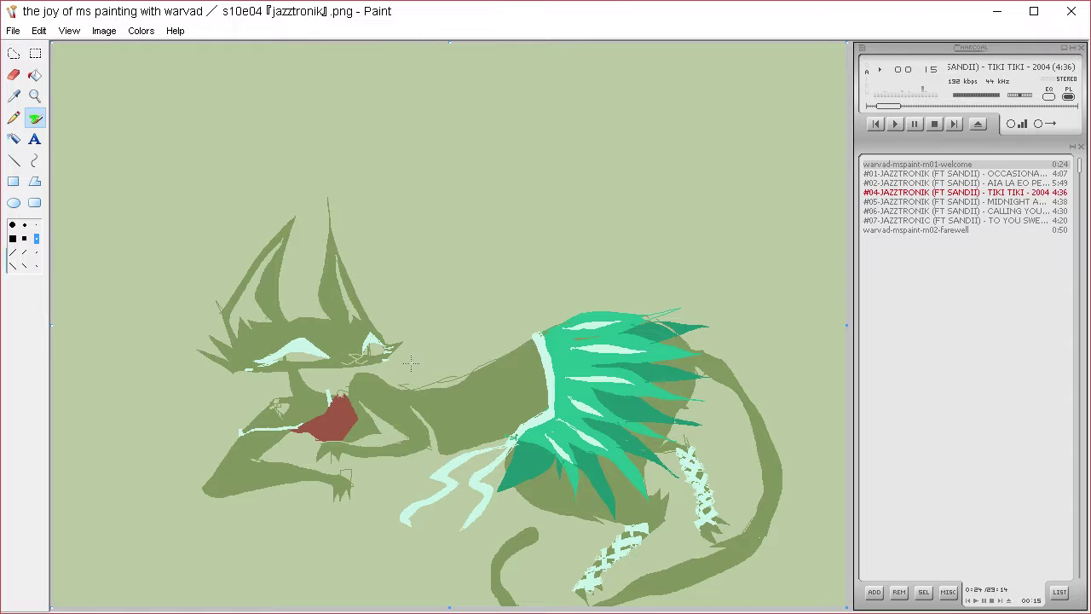
click(14, 96)
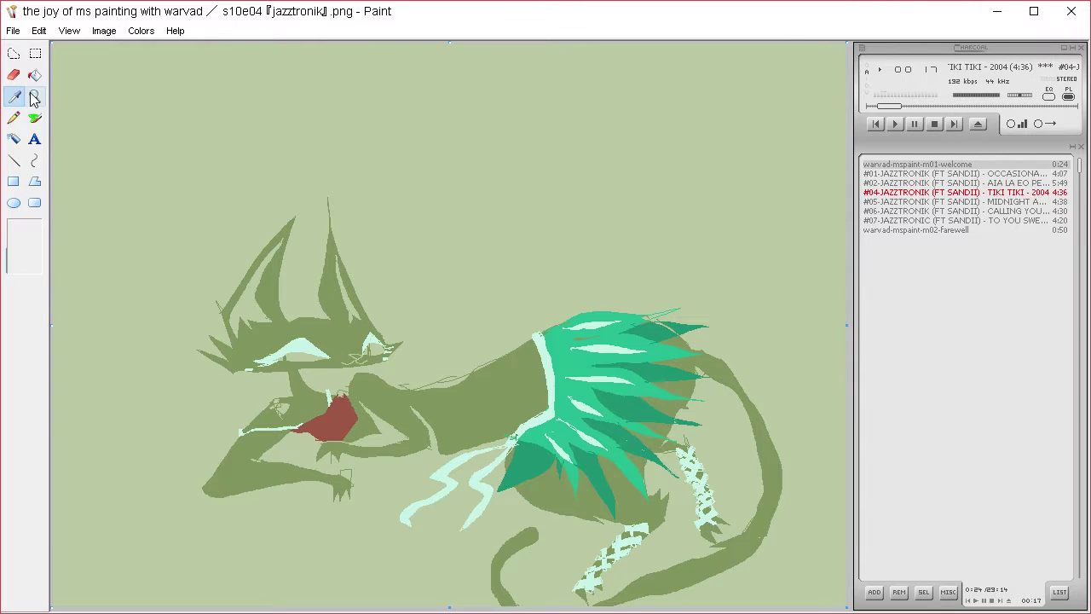
click(442, 482)
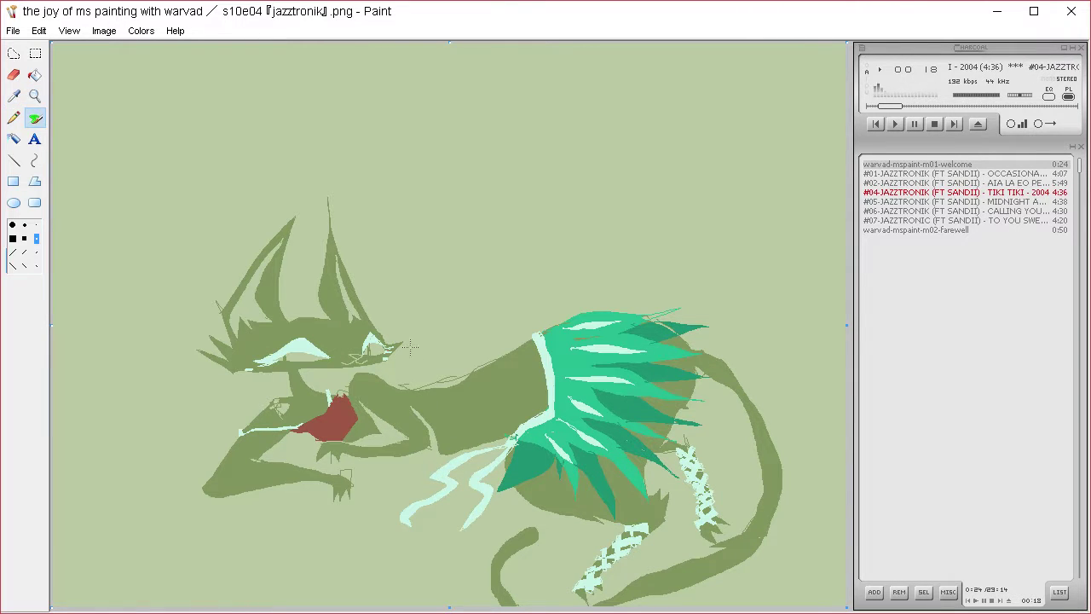
click(14, 117)
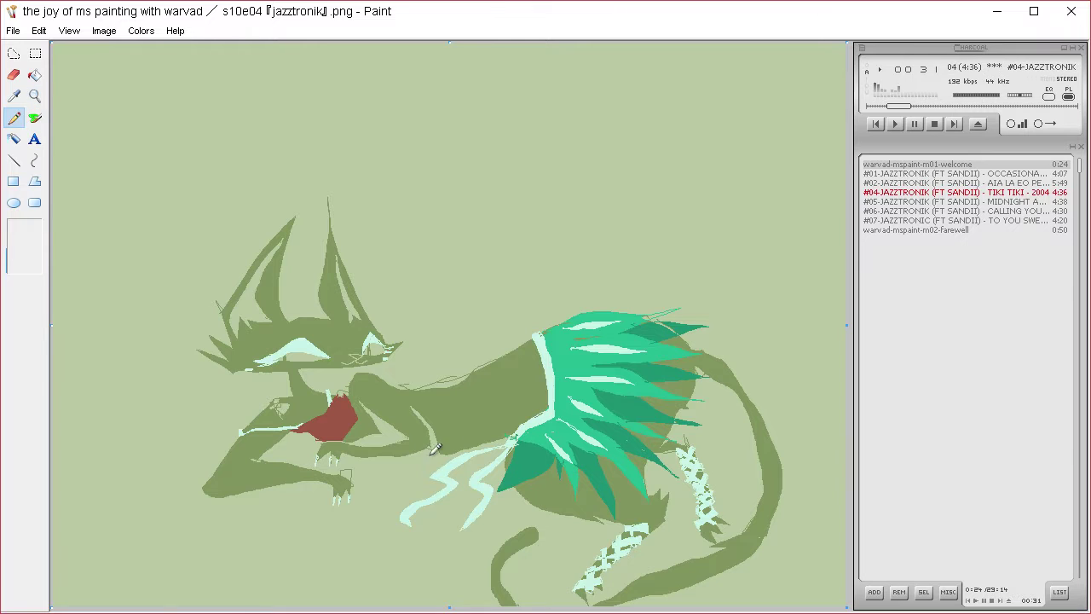
mouse_move(437, 437)
mouse_down()
mouse_move(485, 425)
mouse_move(512, 433)
mouse_up()
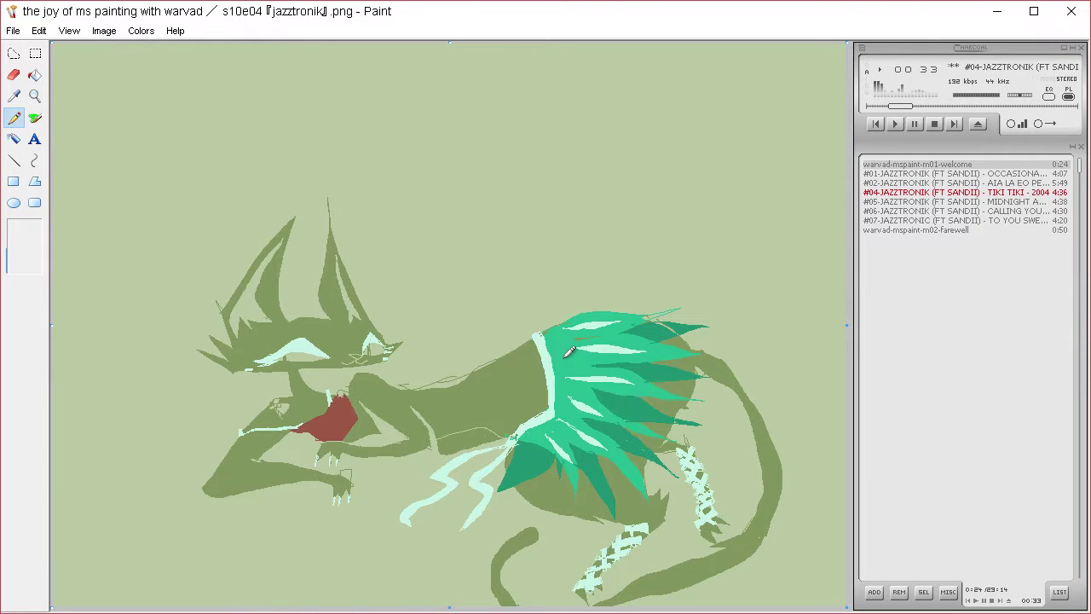
click(34, 74)
click(464, 435)
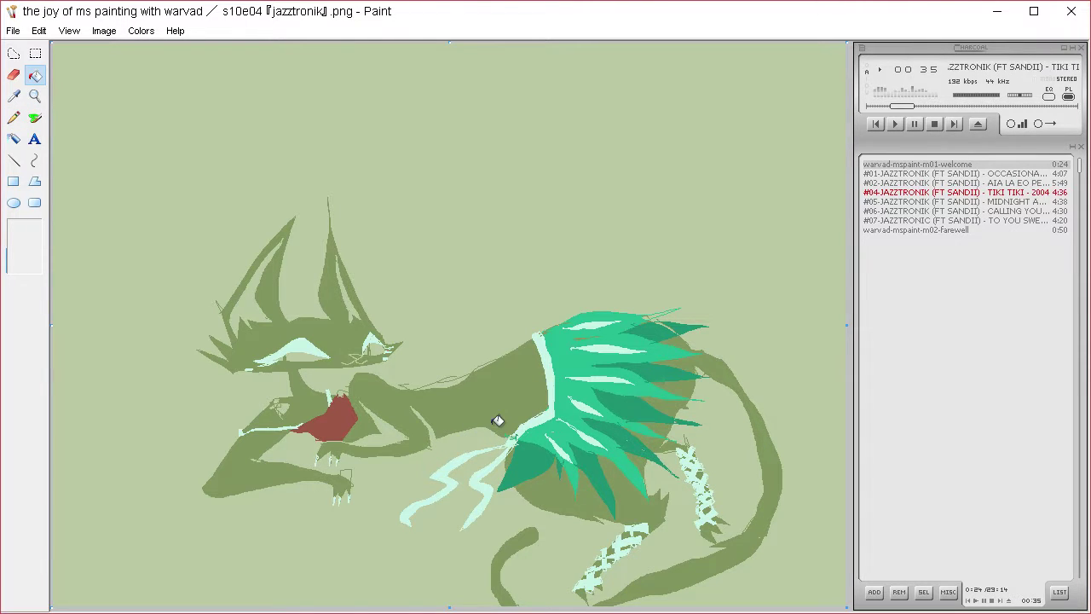
click(498, 420)
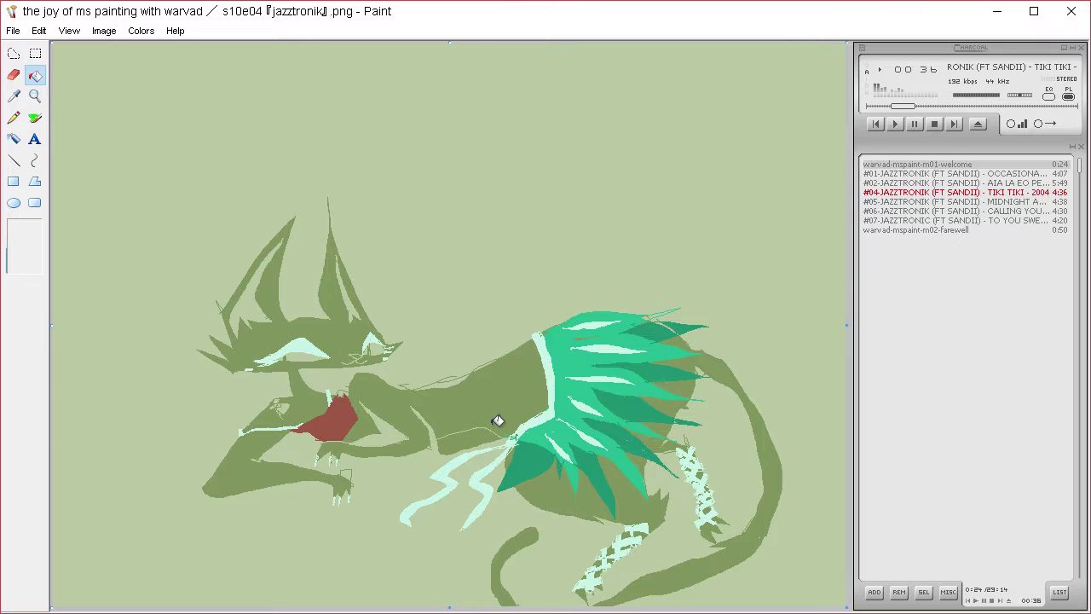
Draw a light green line along the lower belly, fill the strip beneath it with the background green, and pencil a small navel
click(13, 117)
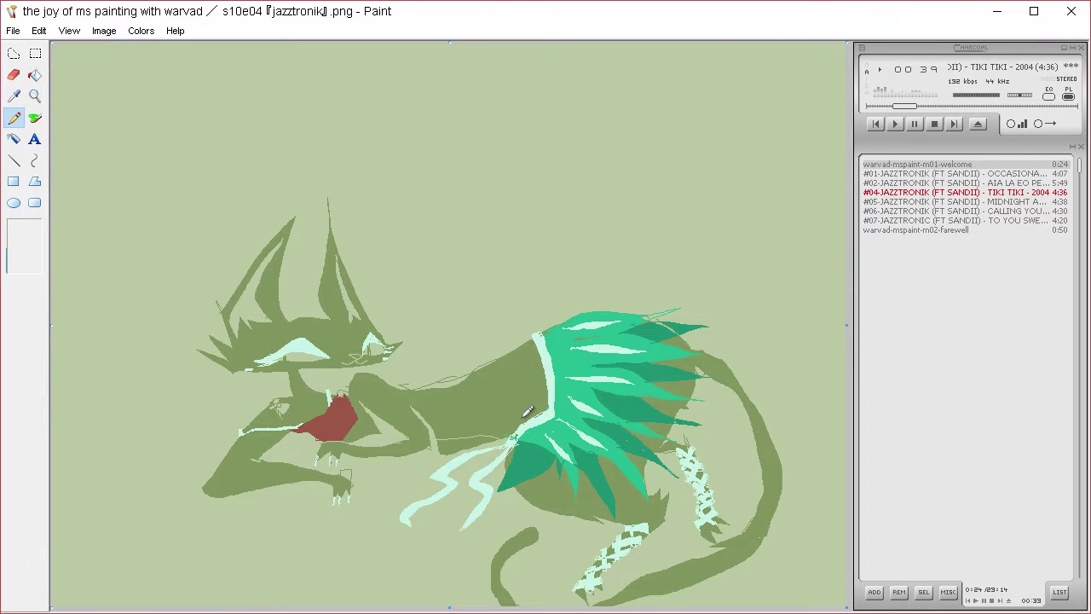
click(35, 74)
click(453, 432)
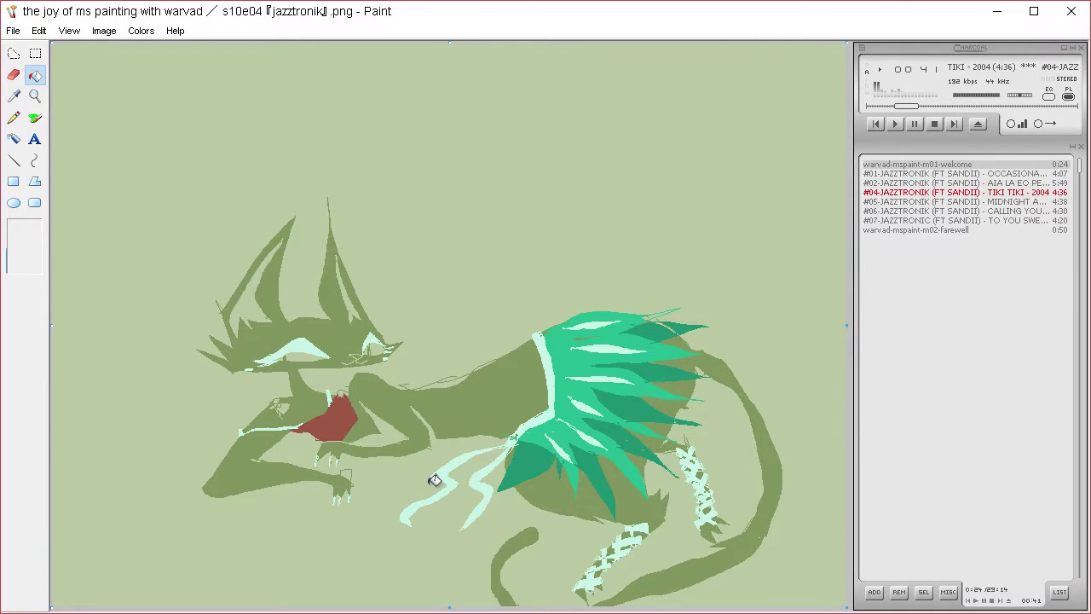
key(ctrl+a)
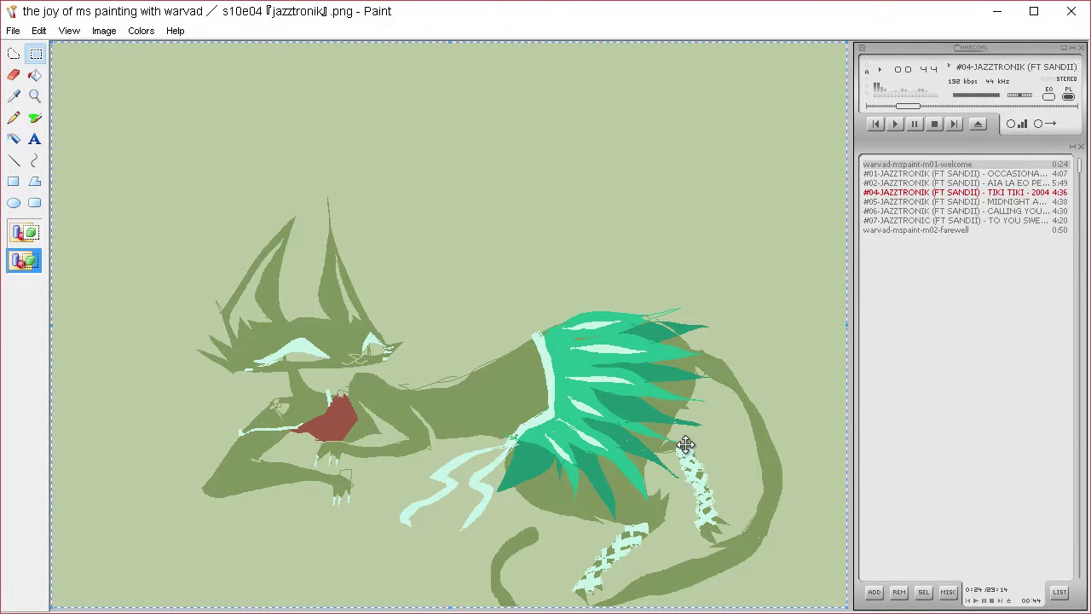
click(13, 117)
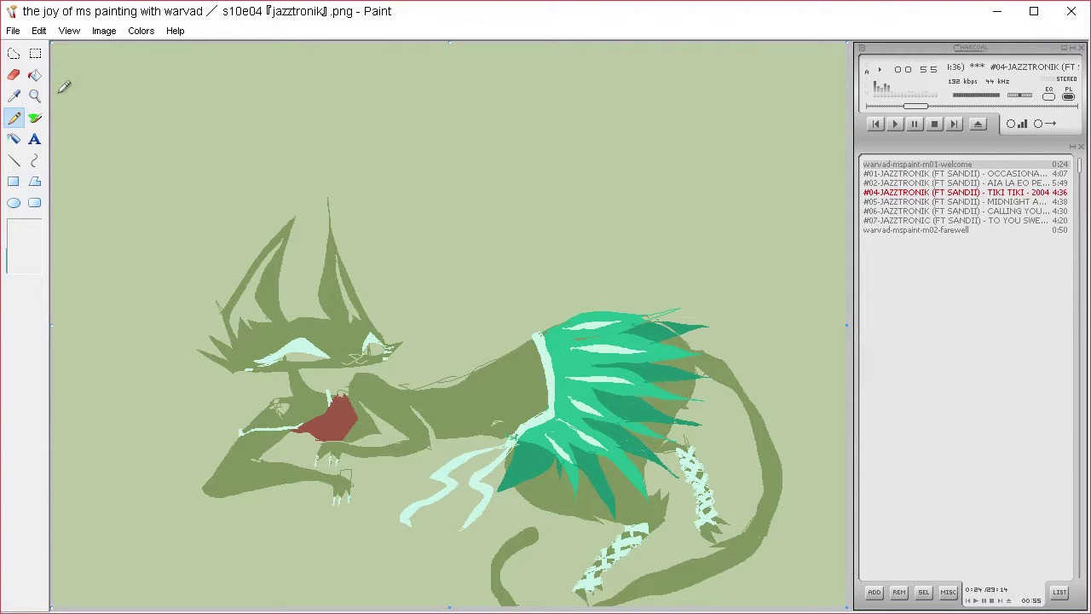
Cut out the near shoulder, arm and hand with a free-form selection and shift them away from the torso toward the neck
click(15, 55)
mouse_move(370, 371)
mouse_down()
mouse_move(351, 392)
mouse_move(382, 421)
mouse_move(379, 440)
mouse_move(326, 440)
mouse_move(324, 470)
mouse_move(405, 463)
mouse_move(430, 445)
mouse_move(393, 370)
mouse_move(399, 445)
mouse_move(388, 433)
mouse_move(392, 423)
mouse_move(407, 436)
mouse_move(407, 424)
mouse_move(422, 436)
mouse_move(409, 440)
mouse_move(426, 426)
mouse_move(402, 444)
mouse_up()
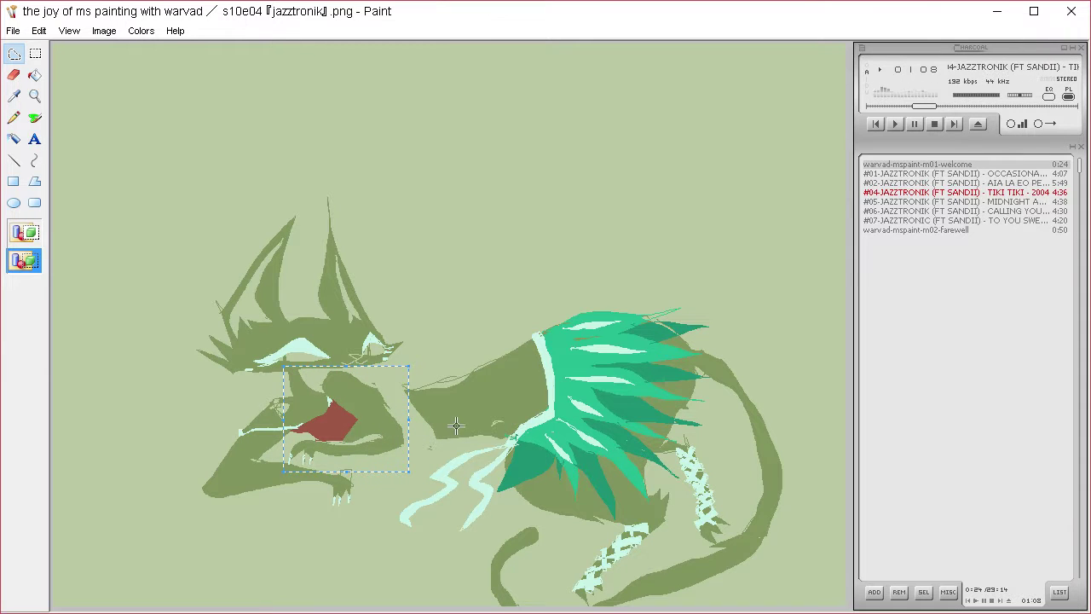
click(456, 426)
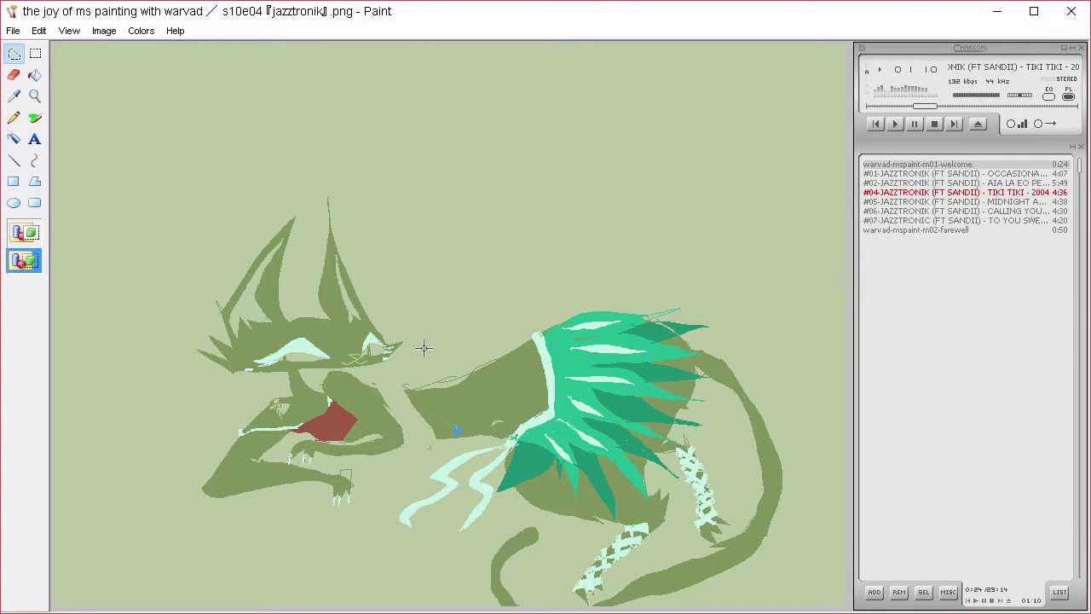
Join the moved shoulder and arm to the torso with back and belly lines in body green and fill the gap
click(14, 118)
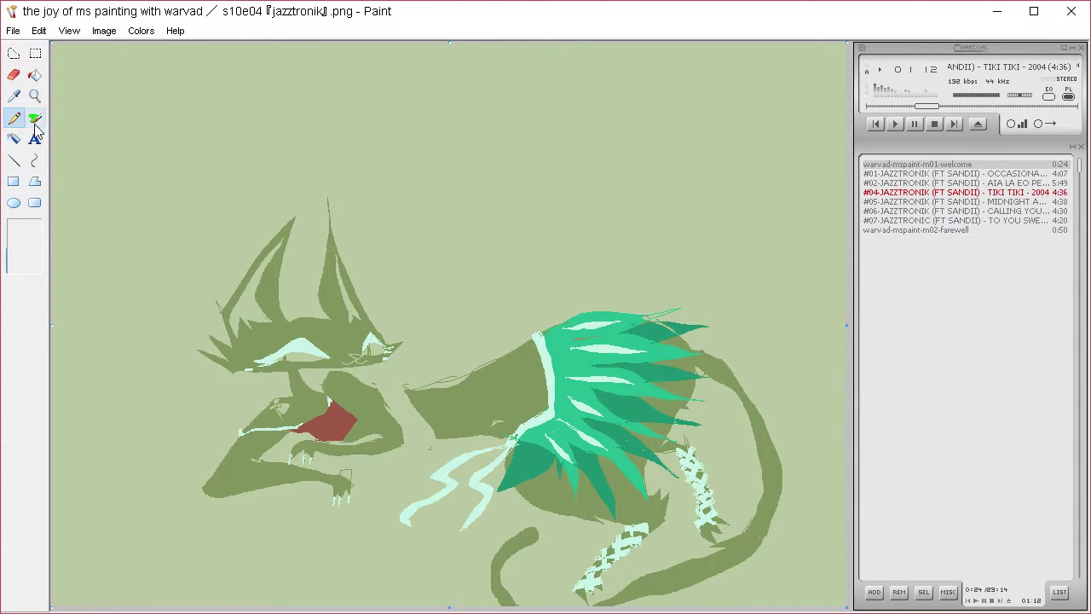
drag(405, 389, 374, 388)
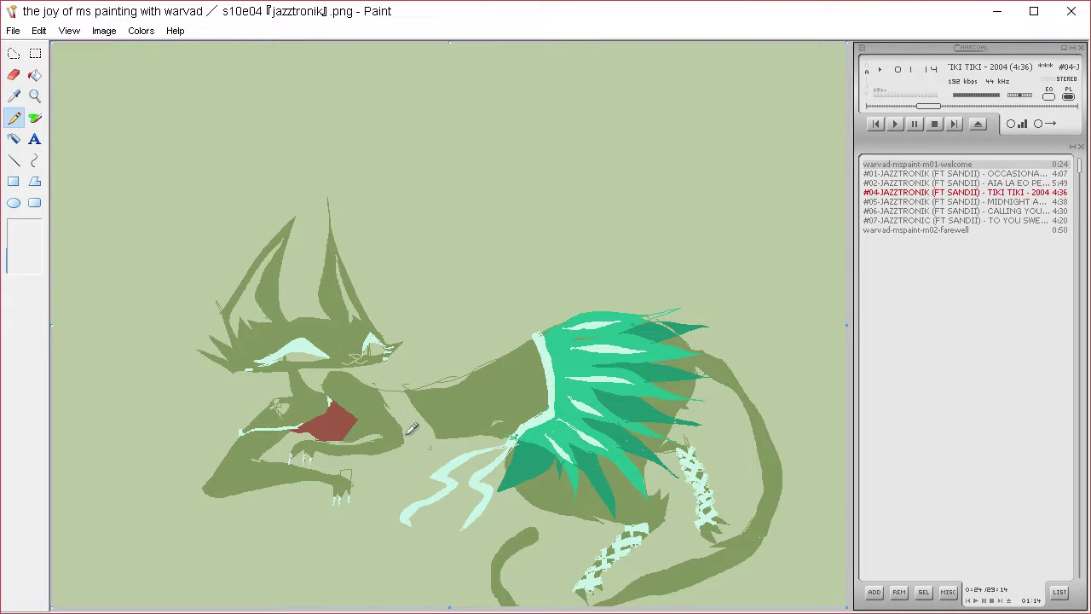
drag(406, 435, 439, 439)
click(34, 75)
click(423, 399)
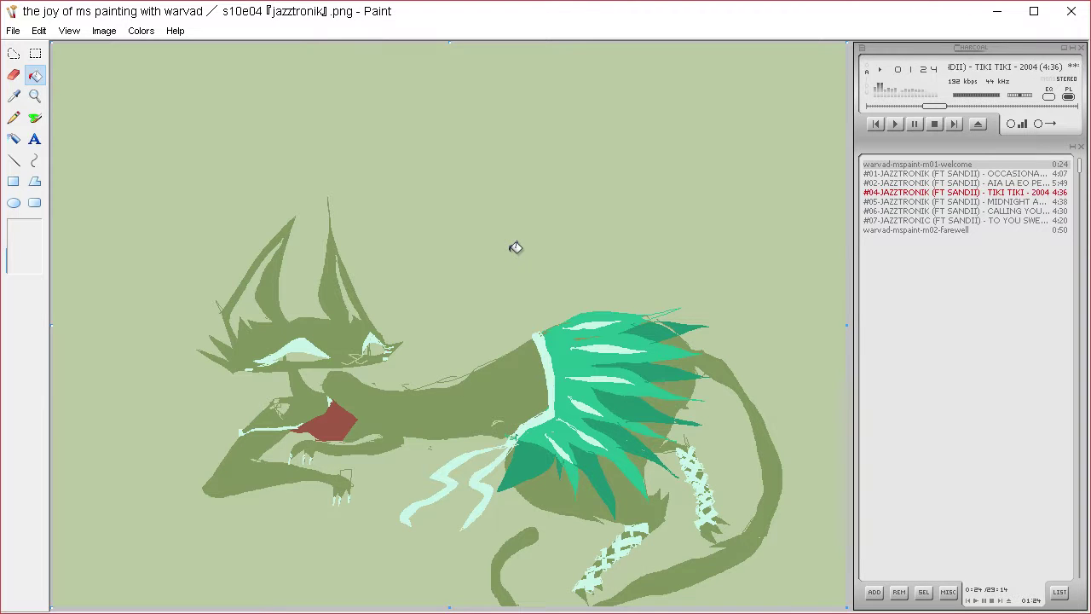
Mix a light orange drawing colour with red 240, green 146 and blue 100, and switch to the Pencil tool
click(141, 30)
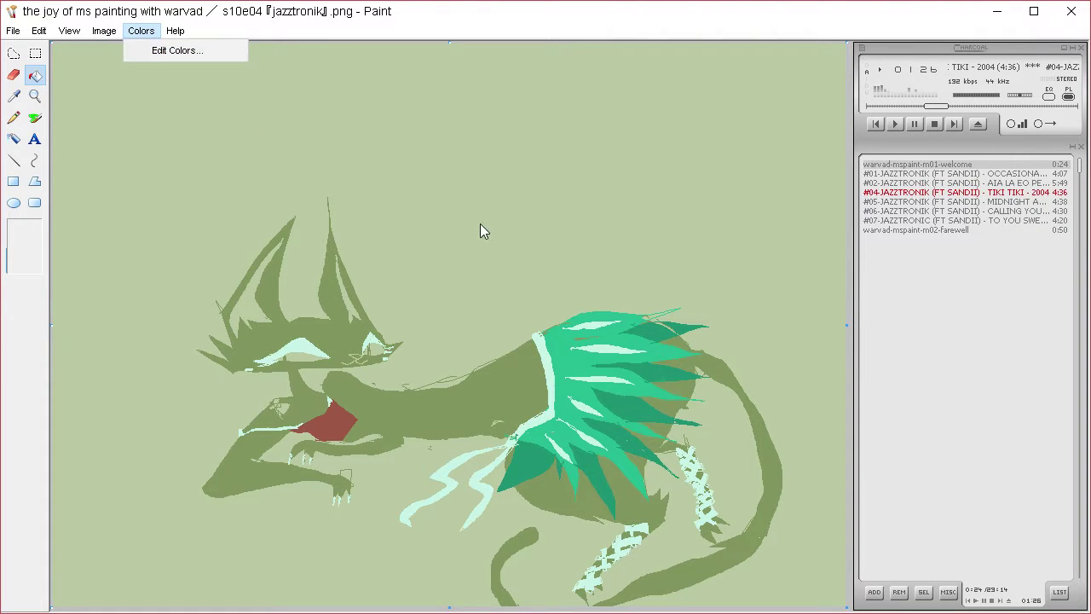
click(168, 49)
click(543, 409)
click(664, 245)
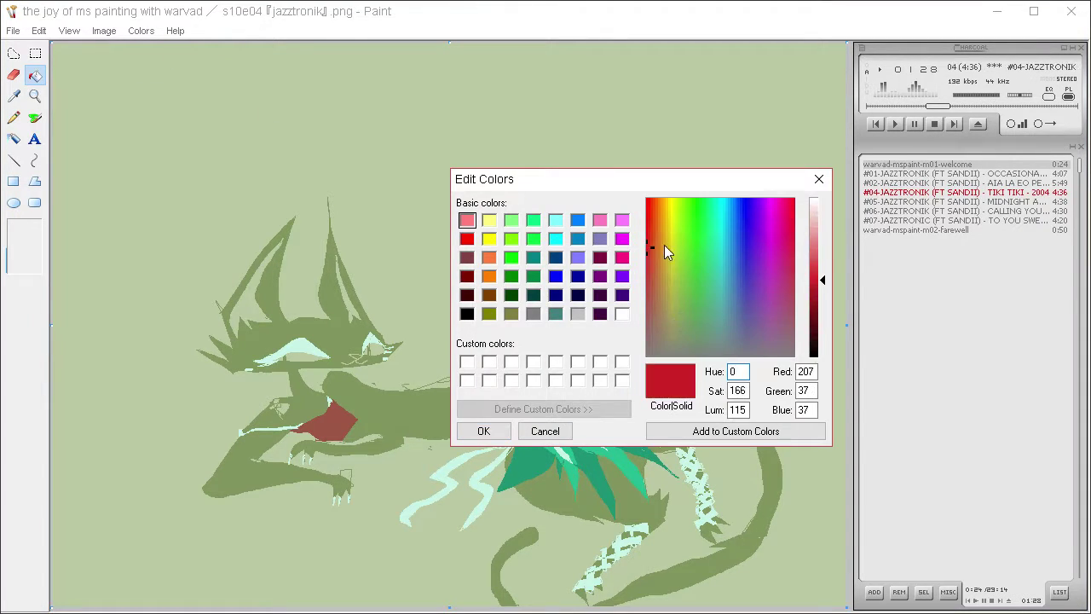
click(649, 246)
click(653, 224)
click(826, 253)
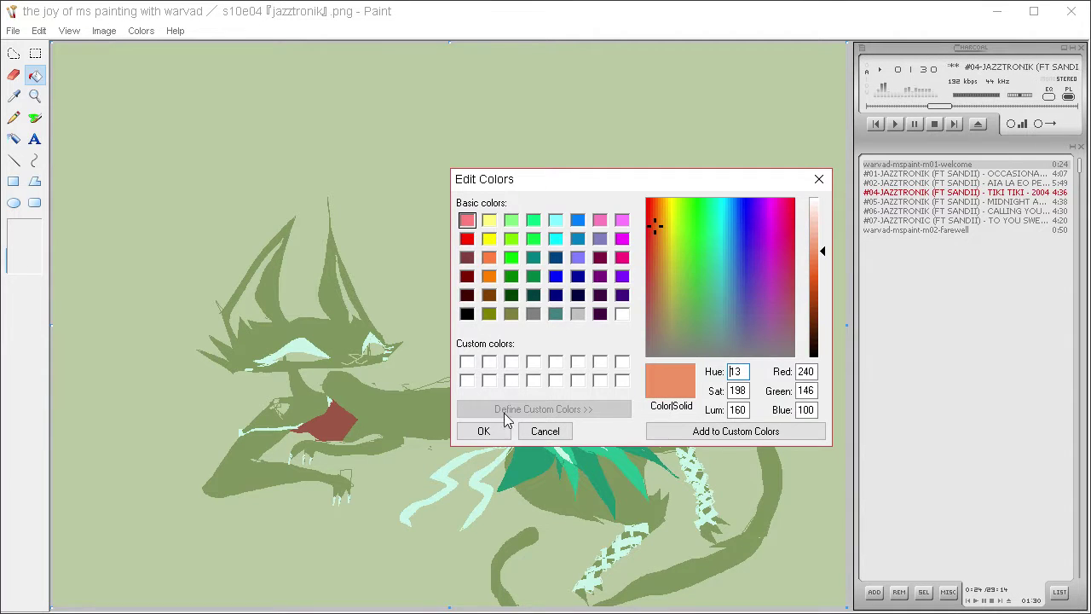
click(491, 429)
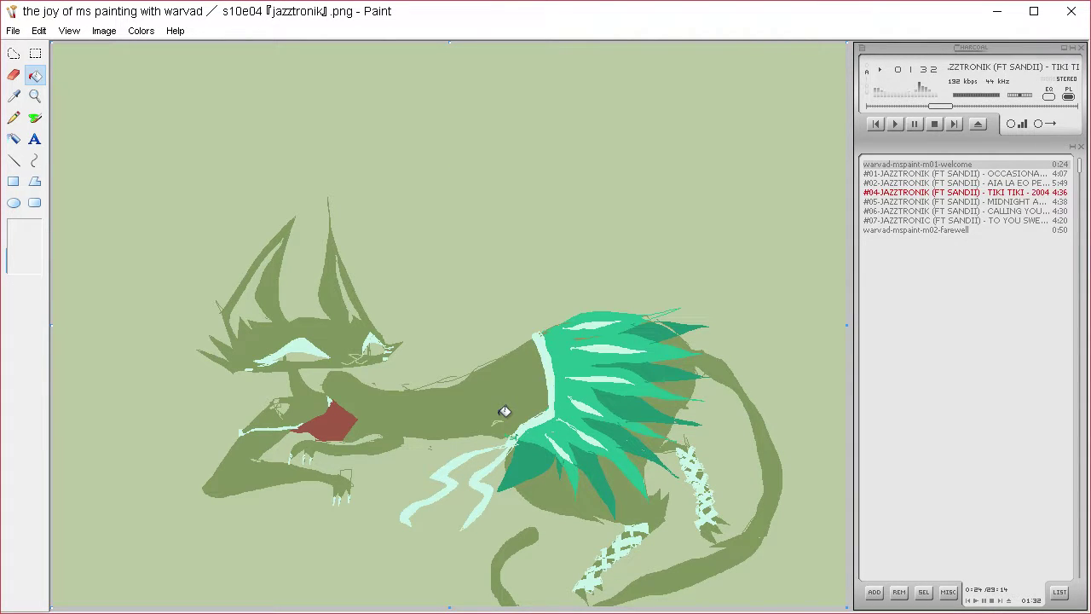
click(14, 117)
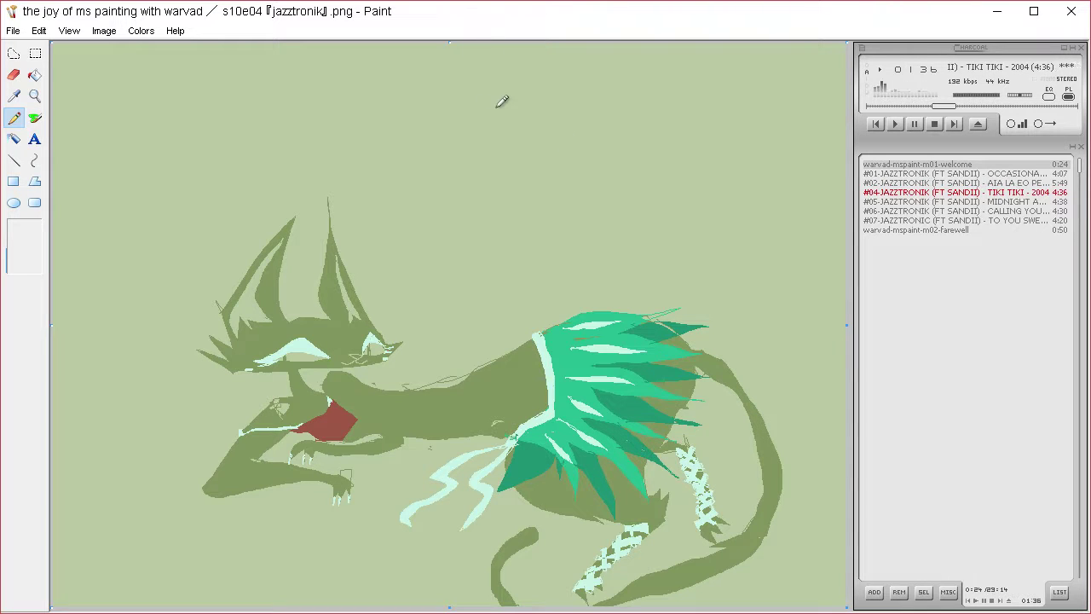
Pencil the outline of a seated cat figure's eared head, neck and folded arms with clawed hands above the skirt in light orange
mouse_move(472, 133)
mouse_down()
mouse_move(546, 154)
mouse_move(621, 115)
mouse_move(595, 36)
mouse_move(568, 90)
mouse_move(528, 100)
mouse_move(480, 50)
mouse_move(475, 138)
mouse_up()
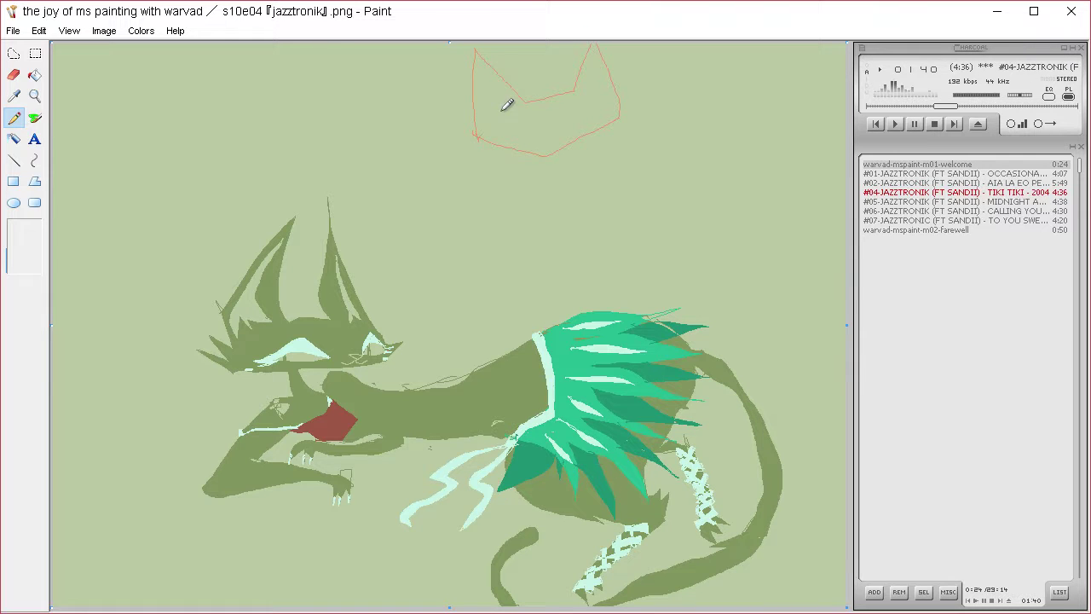
drag(536, 155, 533, 184)
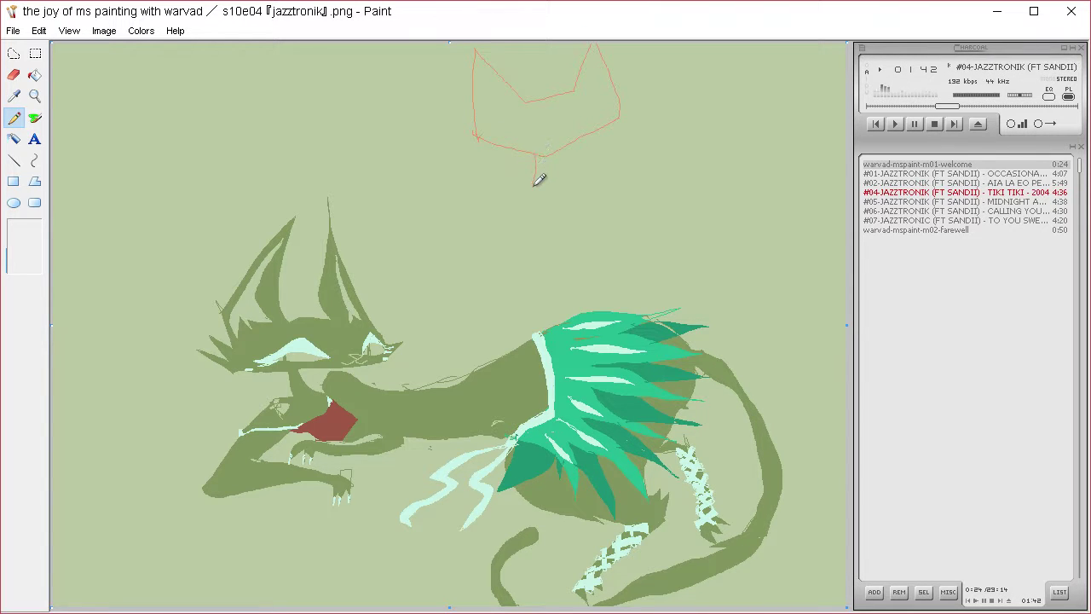
mouse_move(559, 150)
mouse_down()
mouse_move(570, 183)
mouse_move(467, 210)
mouse_move(571, 251)
mouse_move(569, 241)
mouse_move(509, 224)
mouse_move(579, 187)
mouse_move(570, 179)
mouse_move(644, 218)
mouse_move(578, 247)
mouse_move(573, 234)
mouse_move(624, 213)
mouse_move(561, 200)
mouse_up()
drag(534, 200, 526, 225)
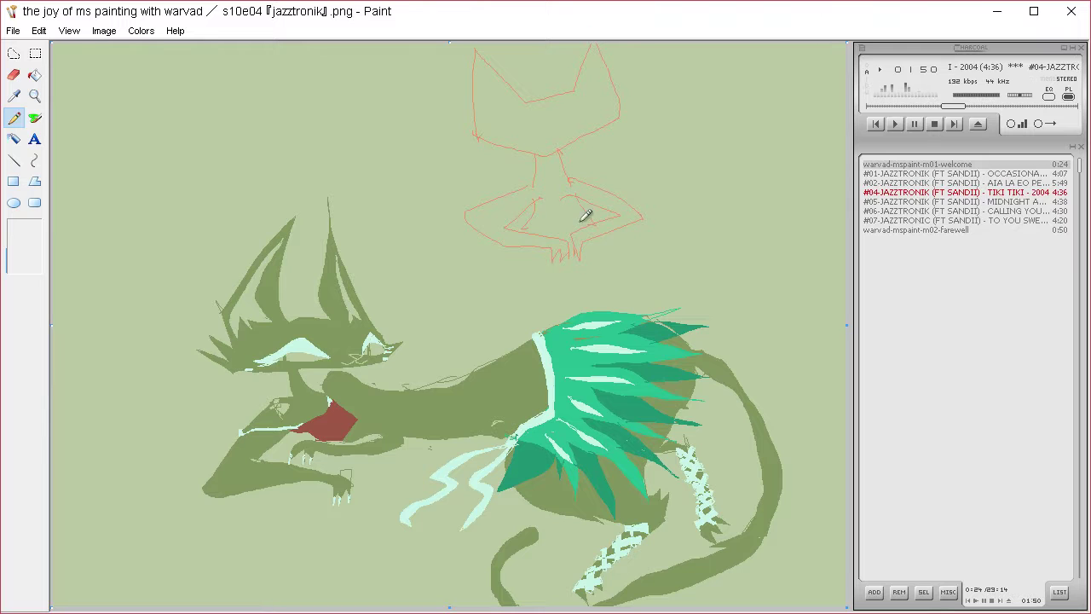
Outline the seated figure's crossed legs and clawed feet, and redraw its tail as a longer curl ending in a hook
drag(445, 226, 510, 298)
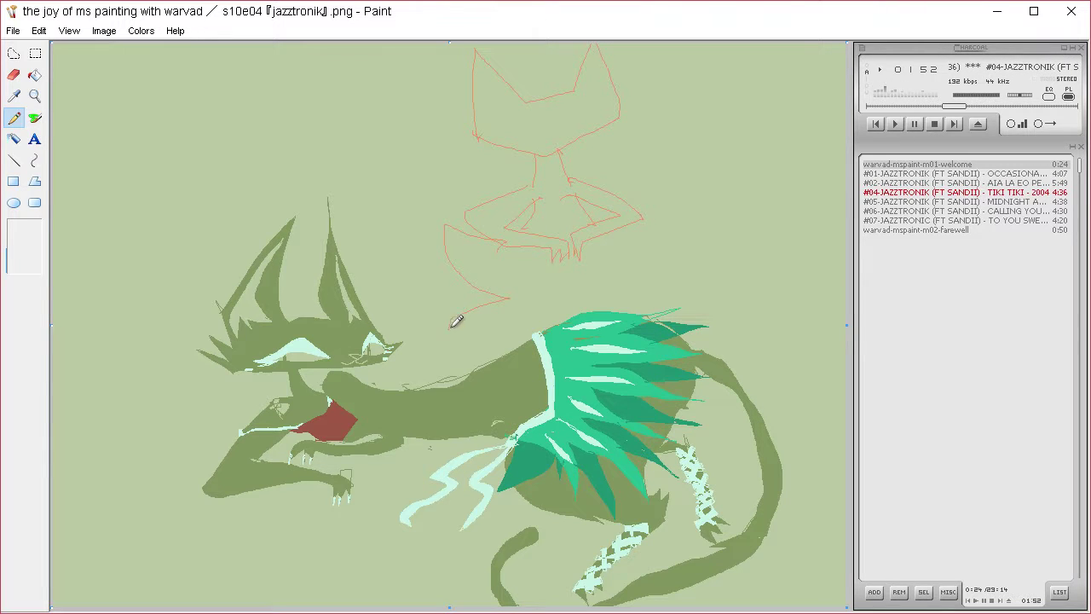
mouse_move(456, 321)
mouse_down()
mouse_move(529, 292)
mouse_move(582, 287)
mouse_up()
mouse_move(604, 227)
mouse_down()
mouse_move(669, 204)
mouse_move(659, 264)
mouse_move(701, 294)
mouse_move(698, 305)
mouse_move(672, 287)
mouse_move(575, 291)
mouse_move(579, 273)
mouse_move(552, 303)
mouse_move(544, 292)
mouse_move(677, 298)
mouse_move(749, 341)
mouse_move(789, 325)
mouse_move(775, 319)
mouse_move(742, 326)
mouse_up()
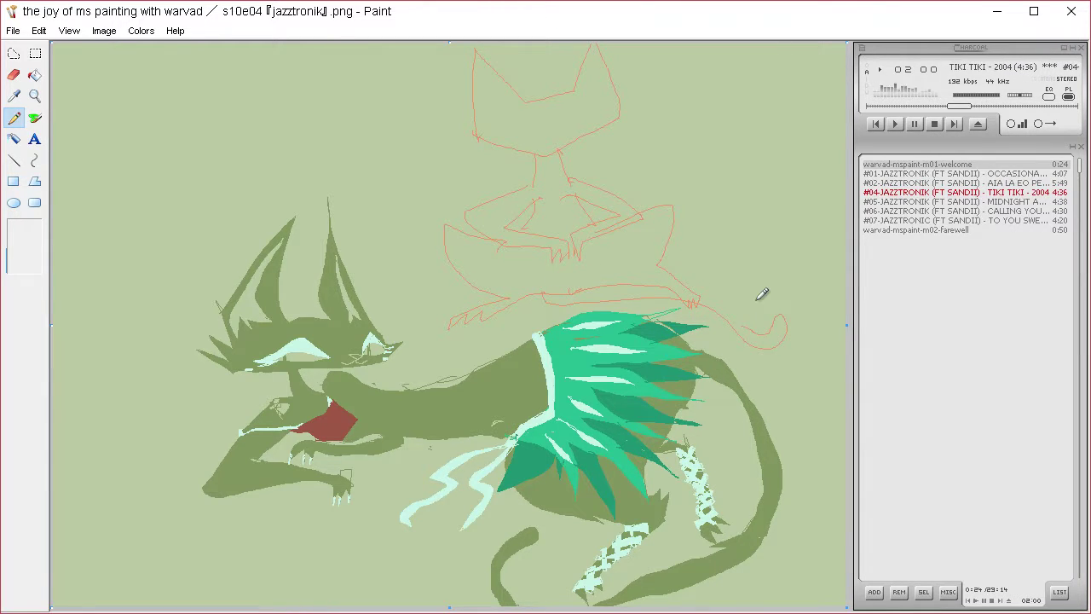
key(ctrl+z)
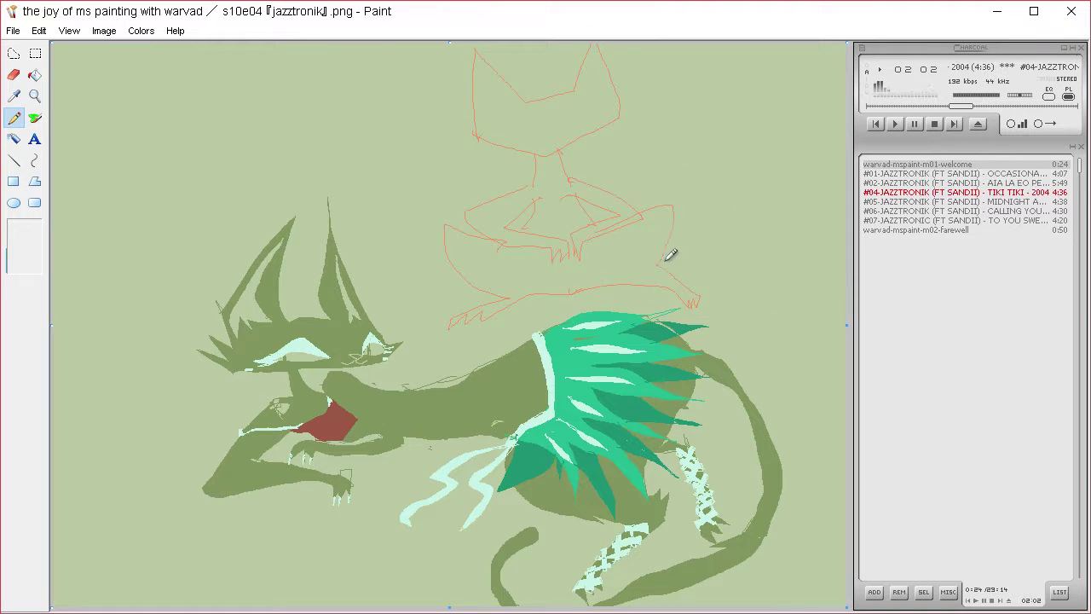
mouse_move(657, 263)
mouse_down()
mouse_move(792, 322)
mouse_move(736, 325)
mouse_move(785, 285)
mouse_move(690, 270)
mouse_up()
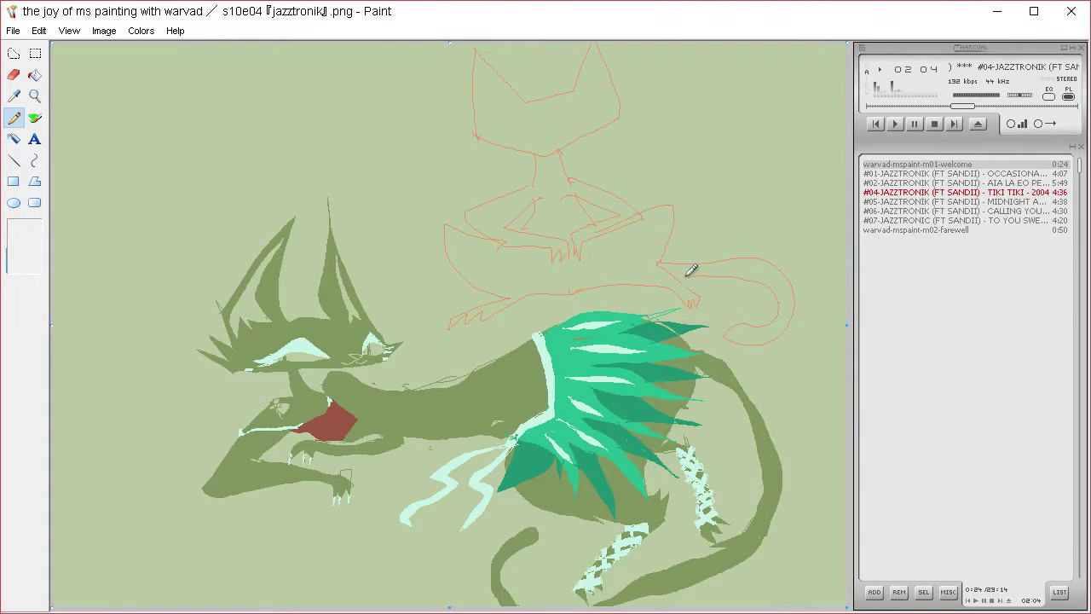
Fill the seated figure's head with light orange and touch up the body outline with the Pencil
click(34, 75)
click(569, 110)
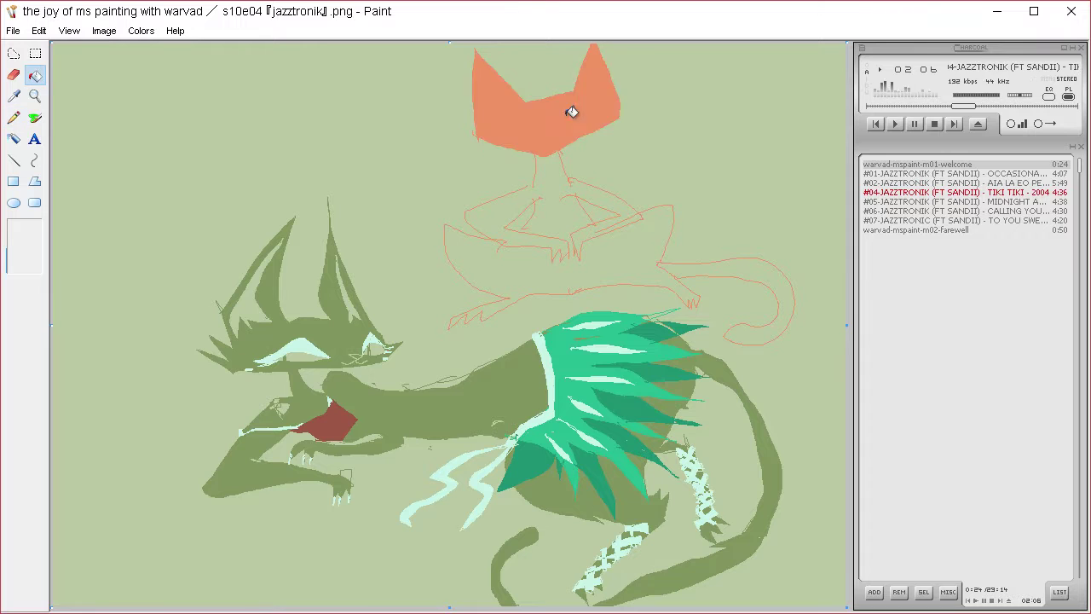
click(558, 177)
key(ctrl+z)
click(13, 117)
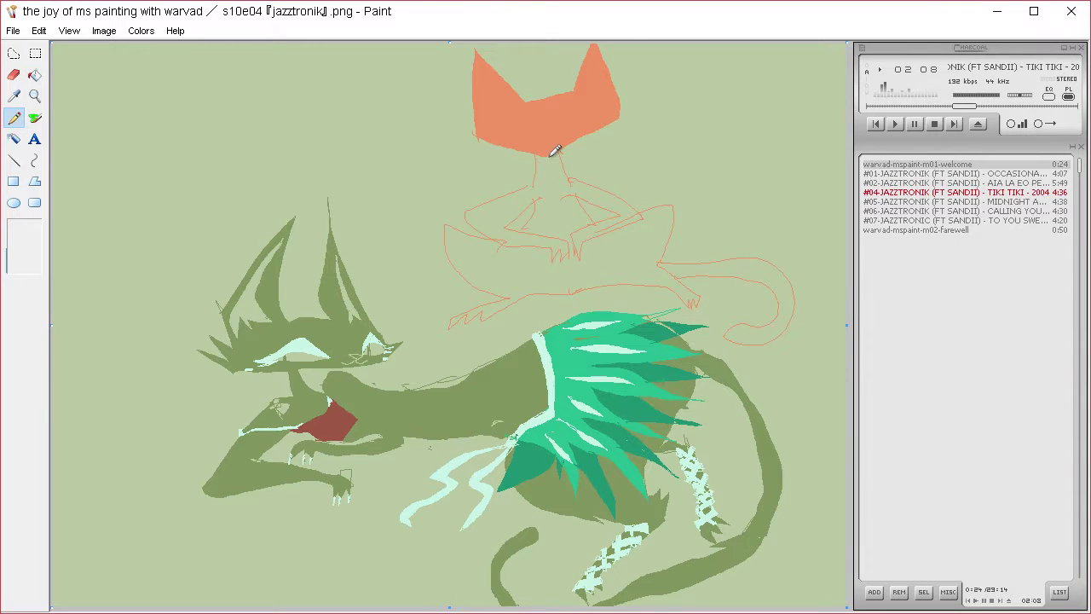
Try filling the seated figure's neck, body and tail with light orange, and undo the fills
click(34, 75)
click(563, 175)
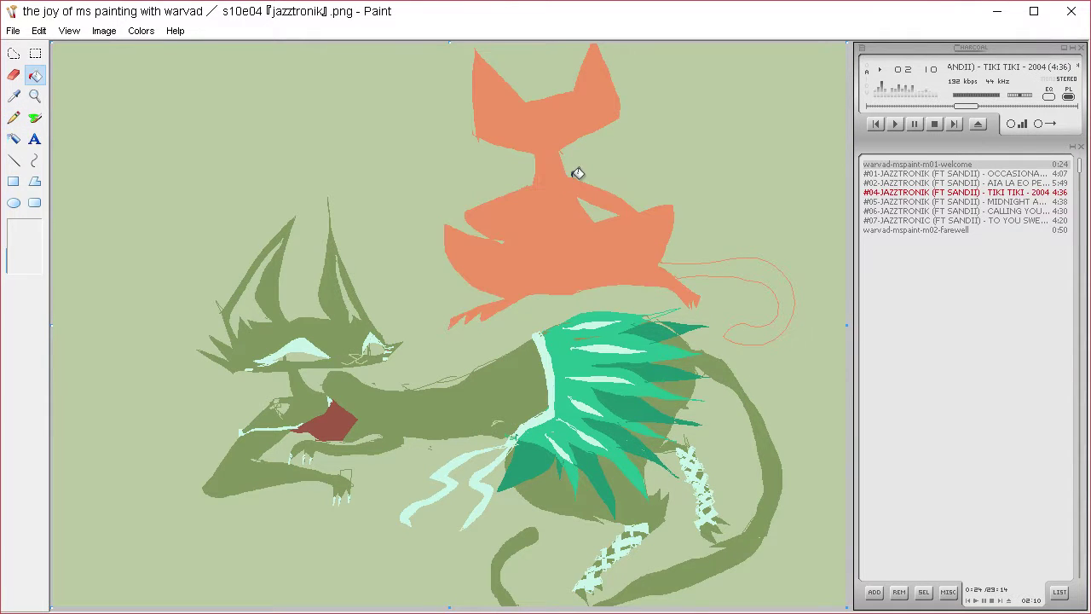
click(707, 263)
key(ctrl+z)
key(ctrl+z)
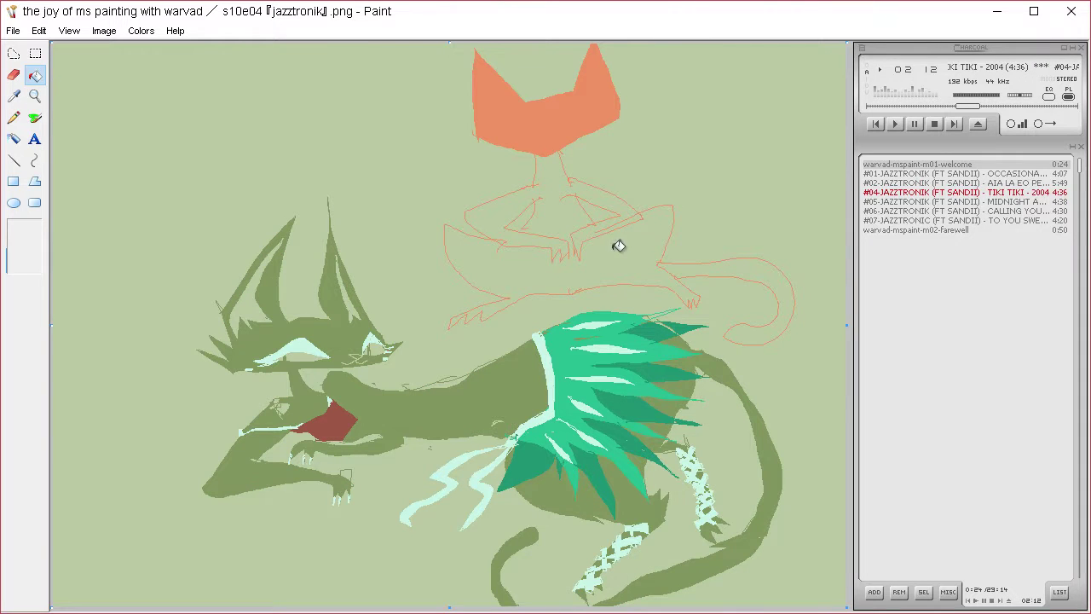
Close the outline around the inner arm gaps with the Pencil, and fill the seated figure's body and tail with light orange
click(14, 118)
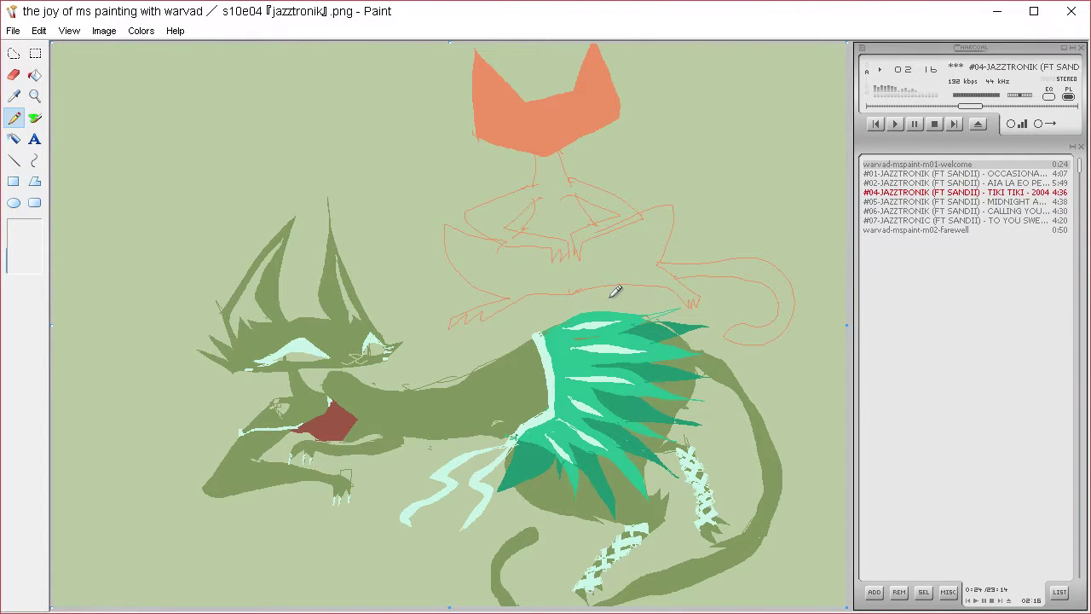
click(35, 75)
click(605, 252)
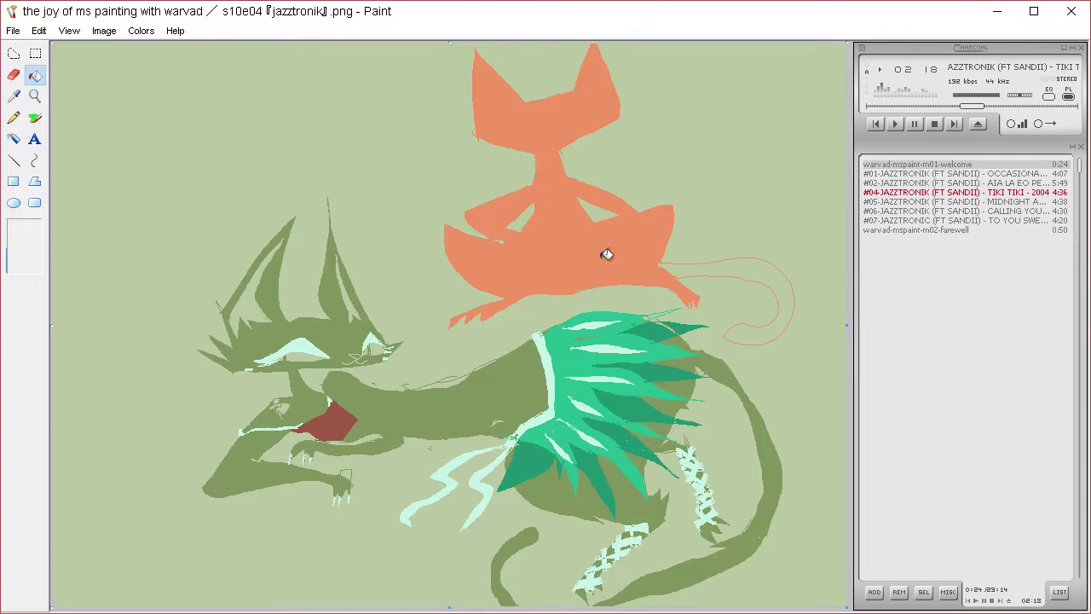
click(748, 266)
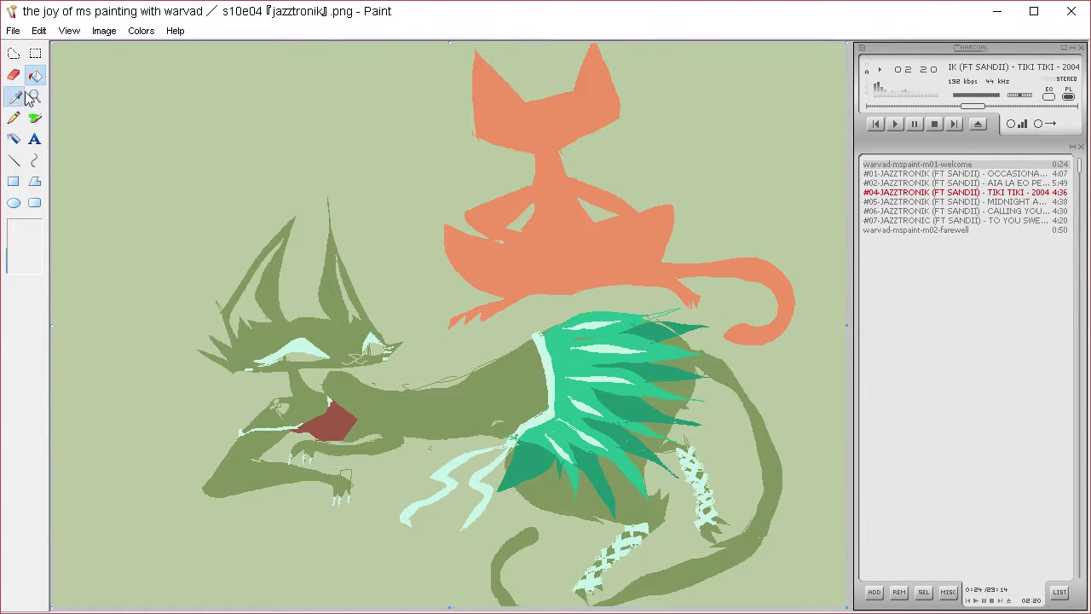
Try filling the background with the seated figure's light orange, and undo the fill
click(685, 179)
key(ctrl+z)
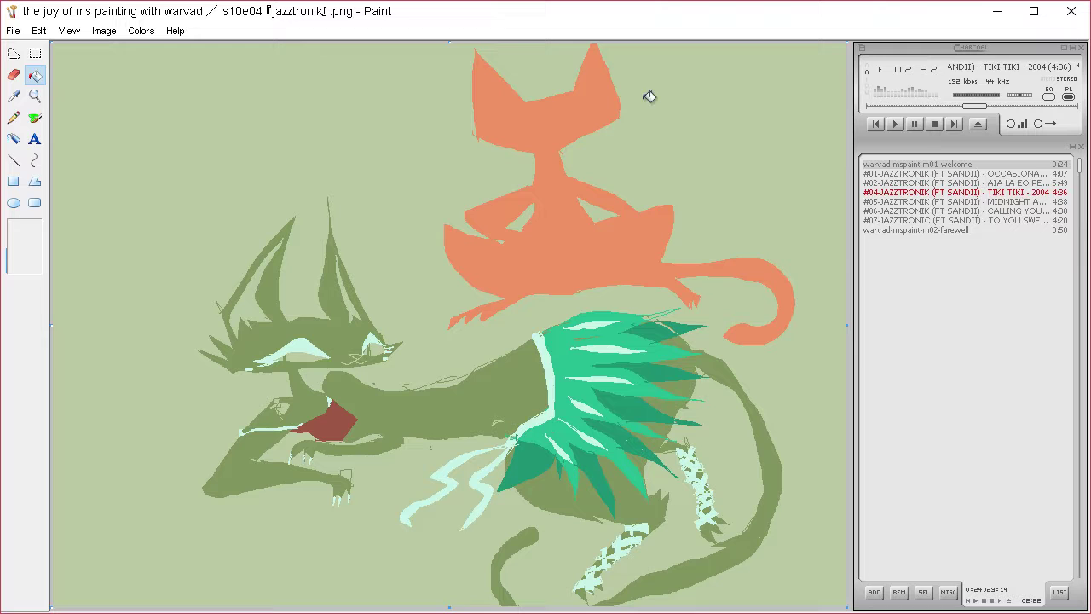
click(14, 97)
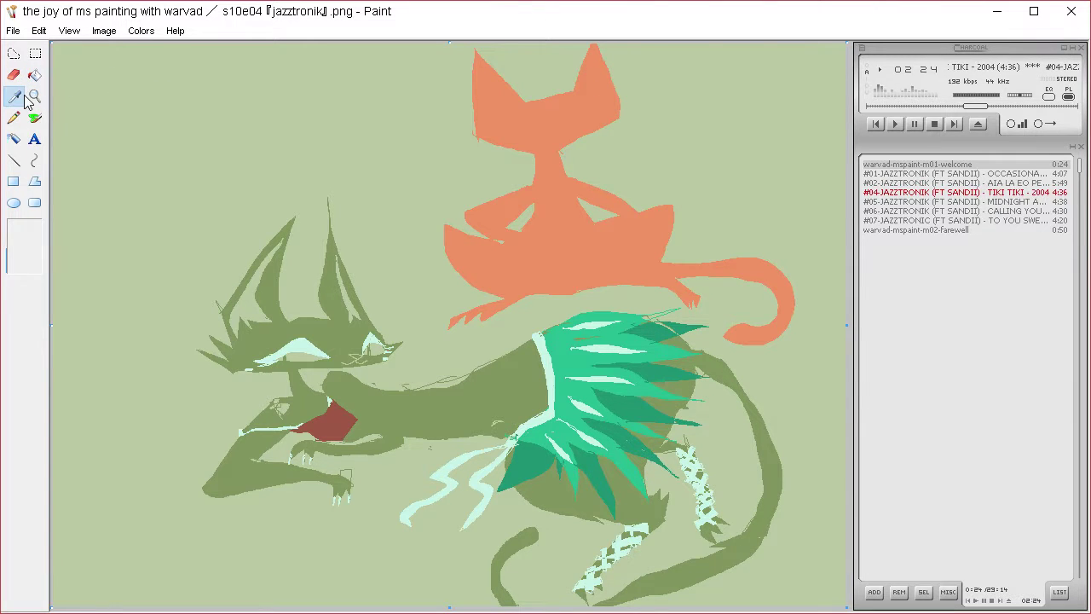
click(527, 107)
click(315, 132)
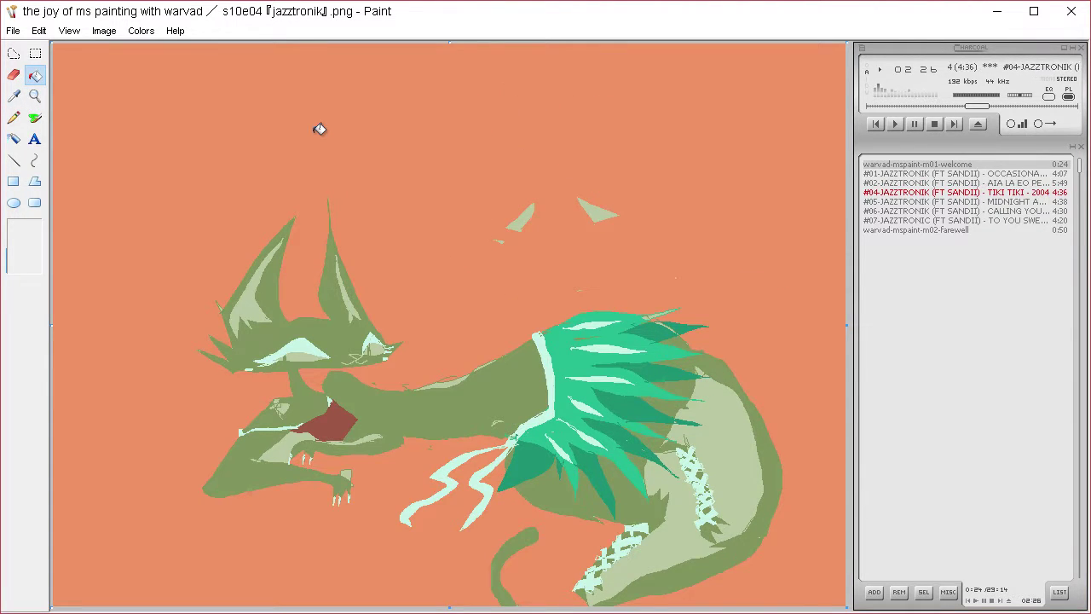
key(ctrl+z)
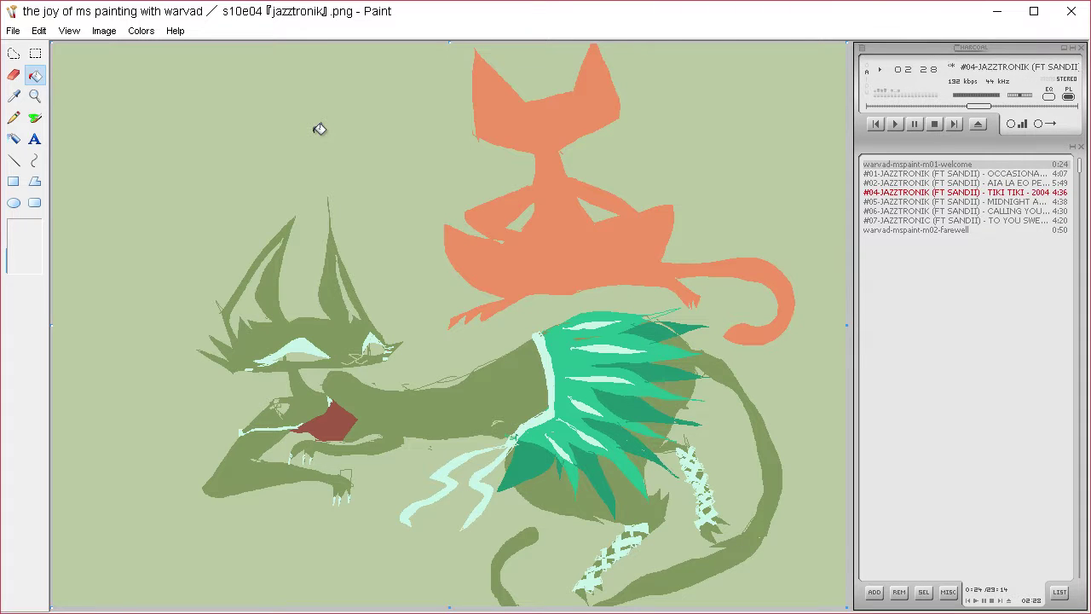
Mix a darker orange drawing colour and scribble a small brush swatch of it in the empty upper corner of the canvas
click(14, 95)
click(412, 171)
click(141, 30)
click(154, 48)
click(596, 407)
click(646, 262)
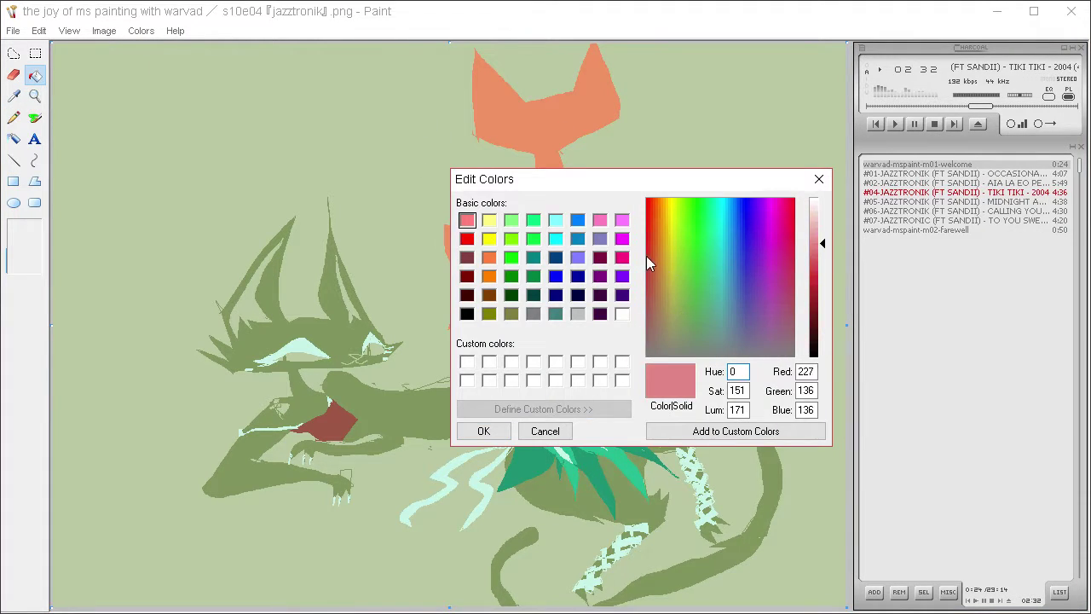
click(661, 251)
click(656, 235)
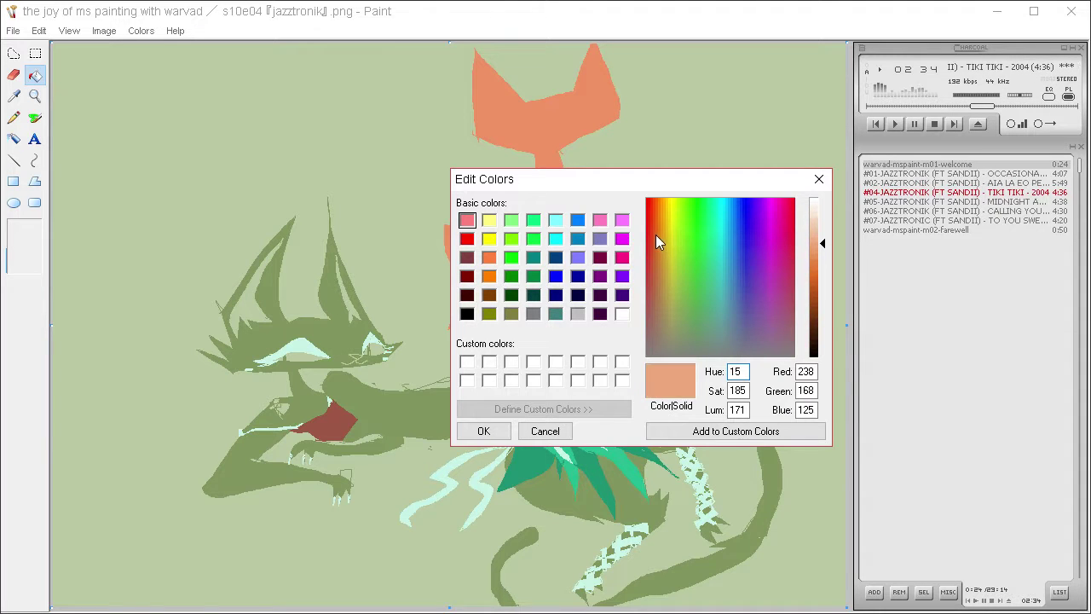
click(823, 272)
click(500, 426)
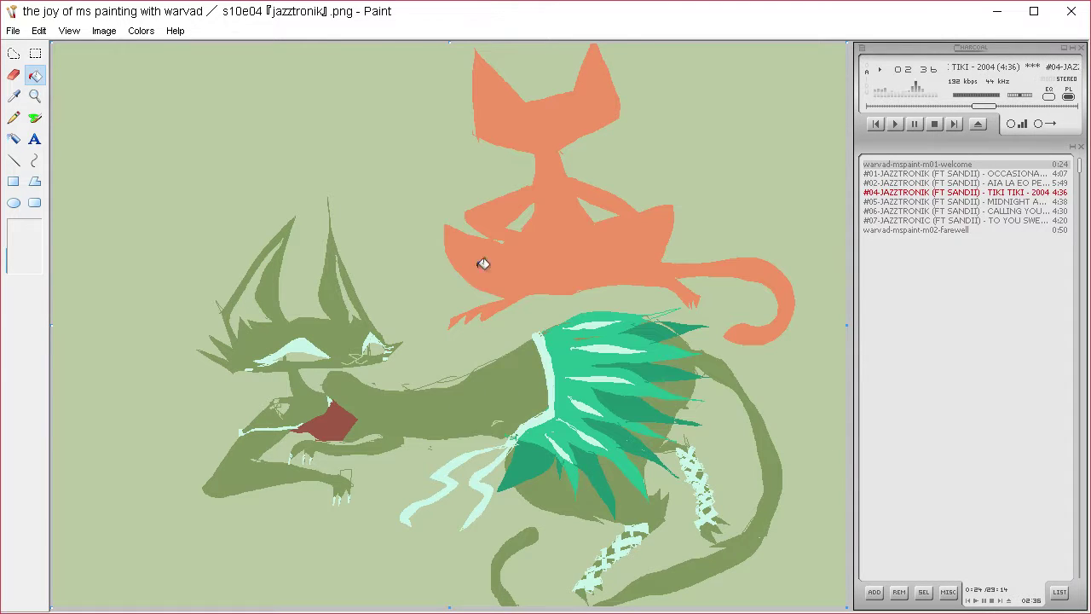
click(34, 117)
drag(90, 115, 128, 143)
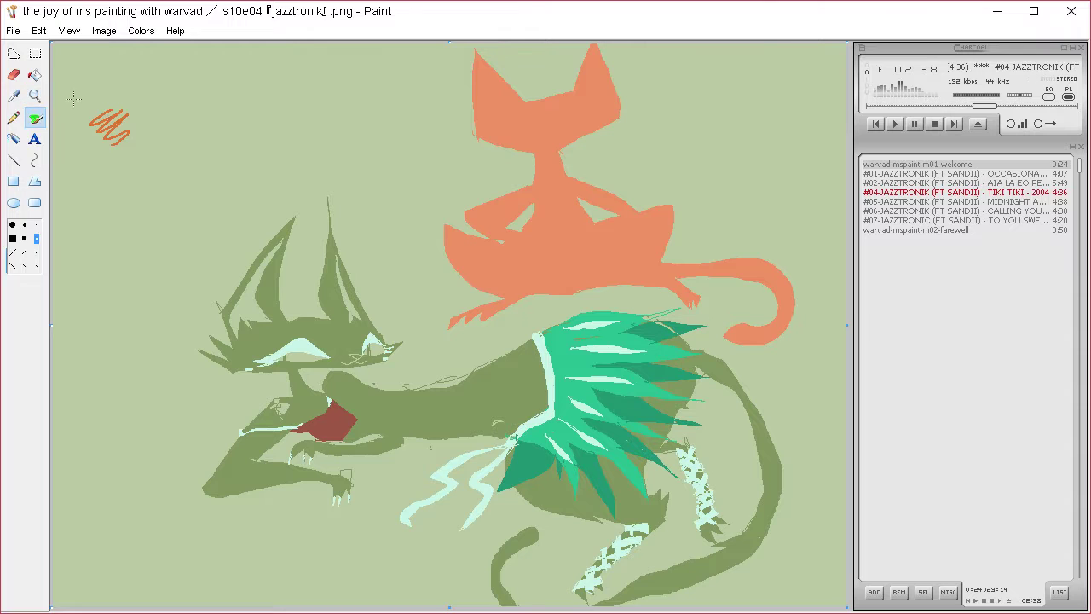
Try filling the background with the dark orange, and undo the fill
click(34, 75)
click(134, 77)
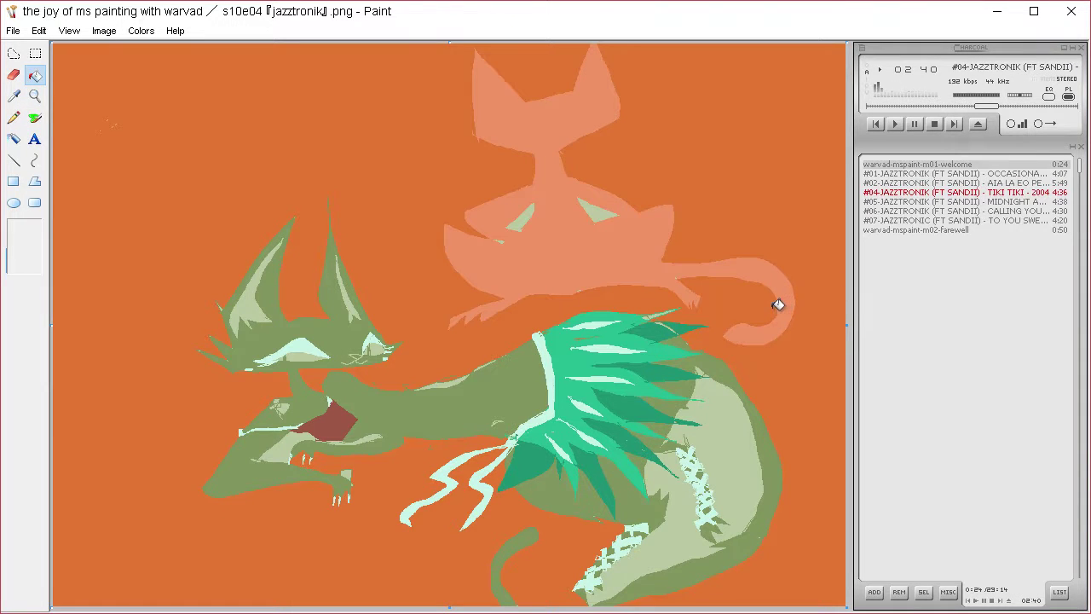
key(ctrl+z)
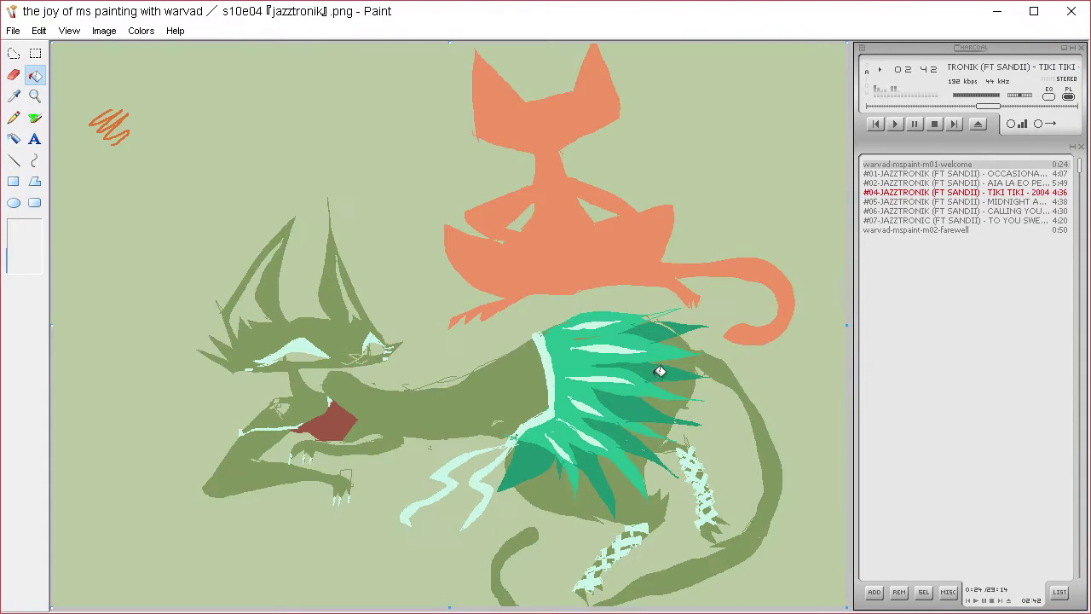
click(554, 190)
key(ctrl+z)
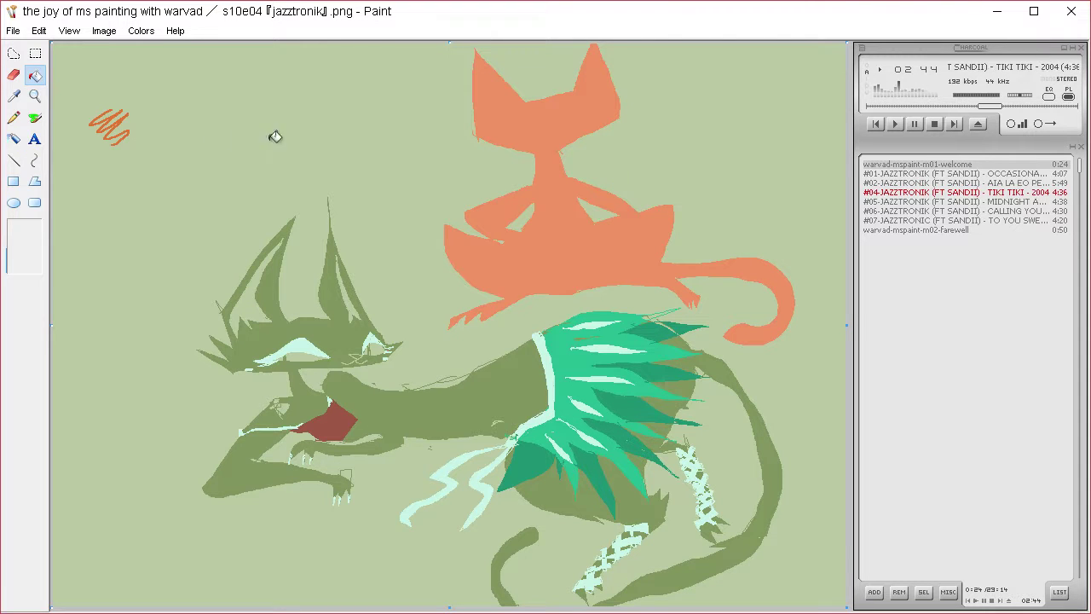
Sample the seated figure's light orange and pencil a small swatch of it below the dark orange scribble
click(14, 96)
click(567, 220)
click(17, 119)
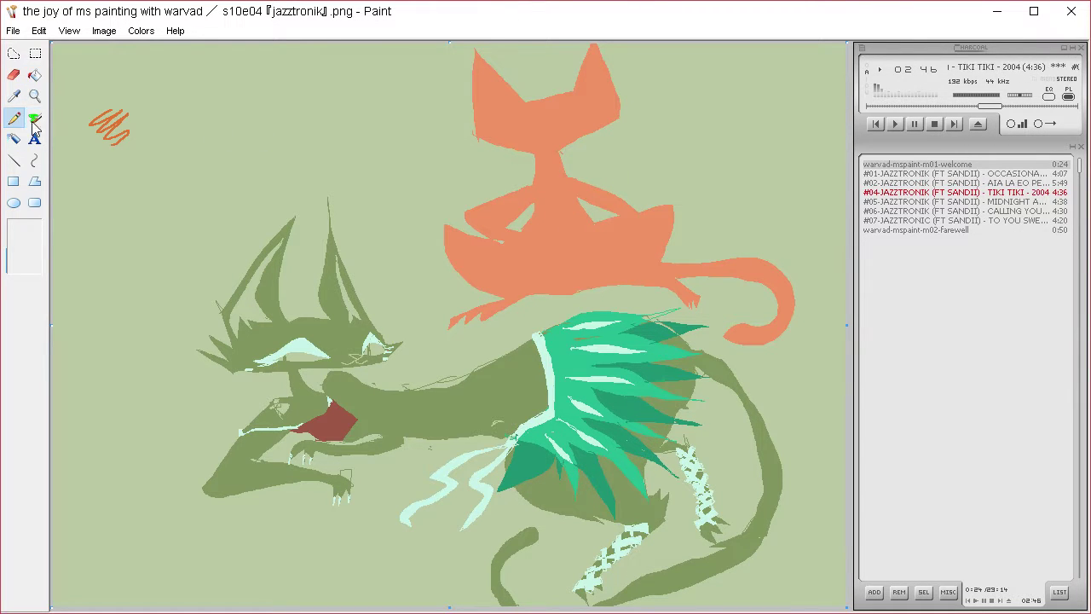
mouse_move(60, 161)
mouse_down()
mouse_move(84, 209)
mouse_move(56, 193)
mouse_move(67, 182)
mouse_up()
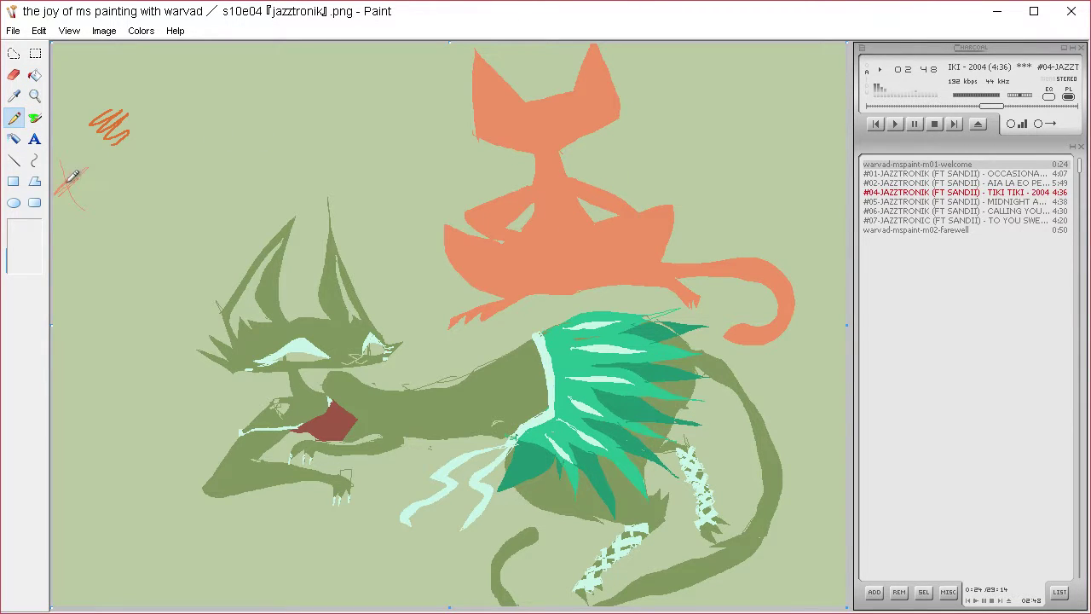
Sample the dark orange from its swatch and recolour the whole seated figure with it
click(13, 95)
click(120, 115)
click(34, 74)
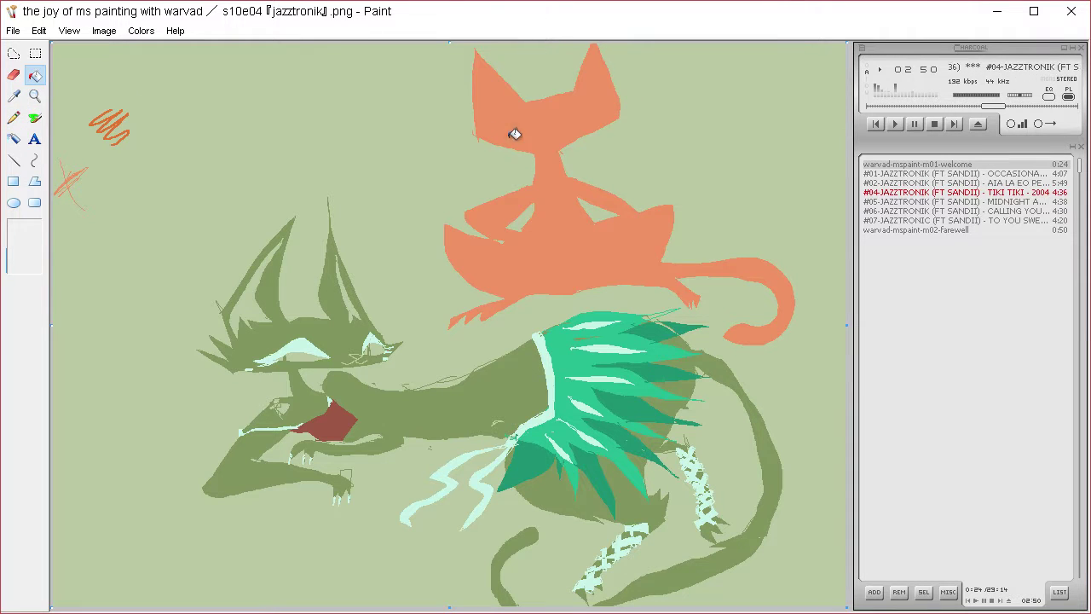
click(513, 134)
Sample the light orange from its swatch and fill the green background with it
click(14, 96)
click(73, 174)
click(153, 160)
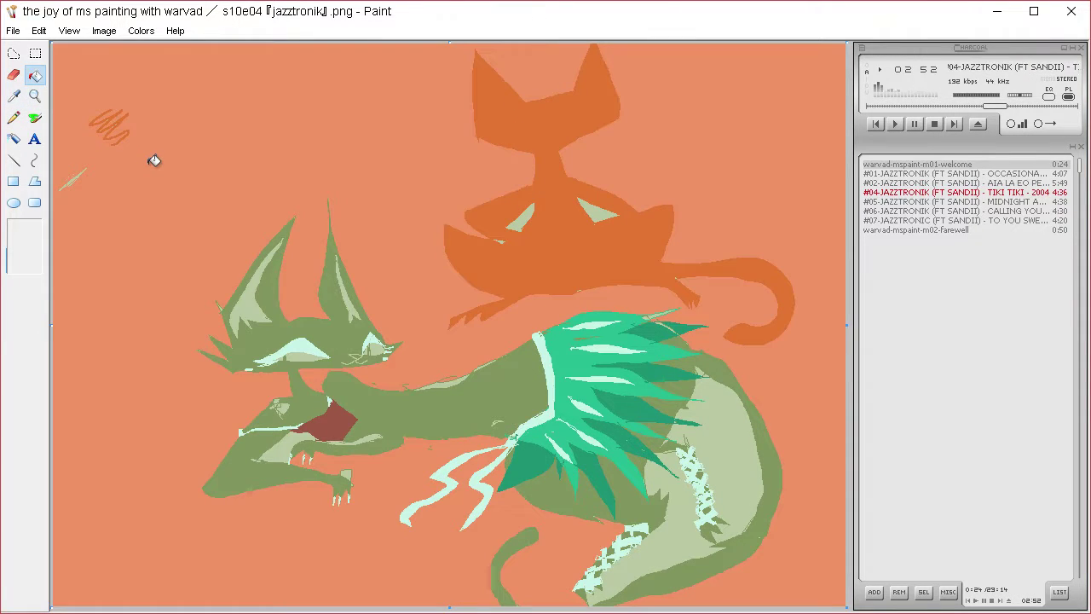
Fill the leftover pale green gaps inside the tail curve, around the legs, arms and hand, and along the back with light orange
click(722, 446)
click(691, 493)
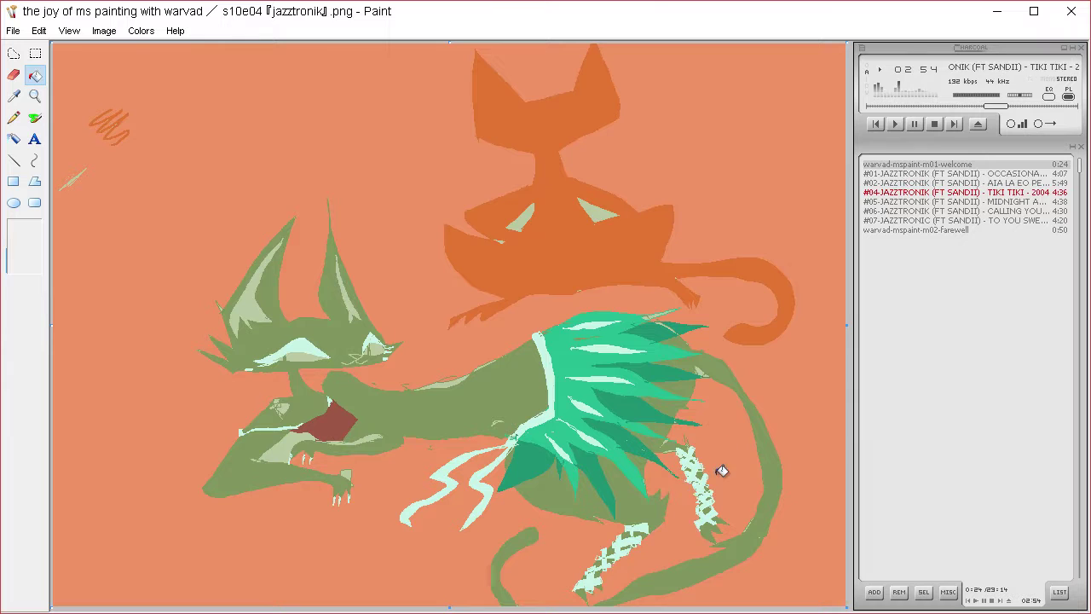
click(293, 444)
click(367, 436)
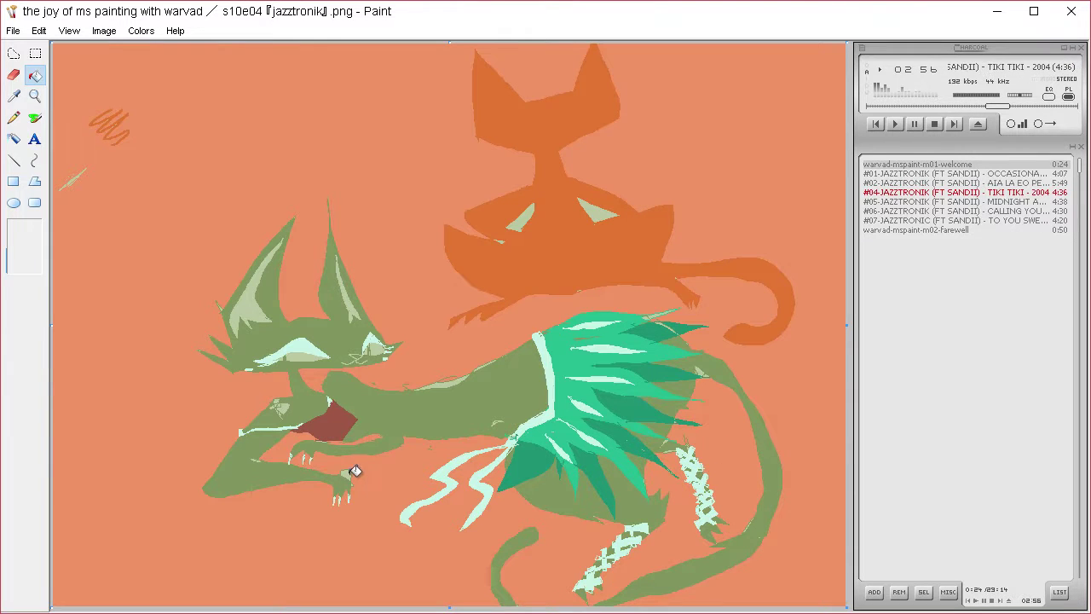
click(356, 472)
click(450, 380)
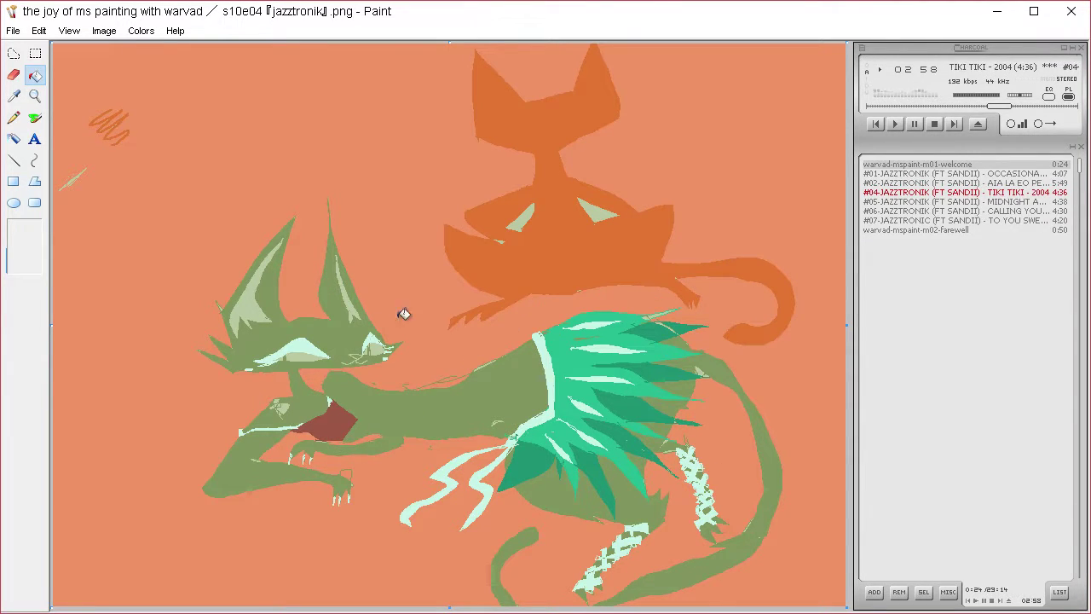
Fill the gaps between the seated figure's arms and torso with light orange, and switch to the Brush tool
click(532, 211)
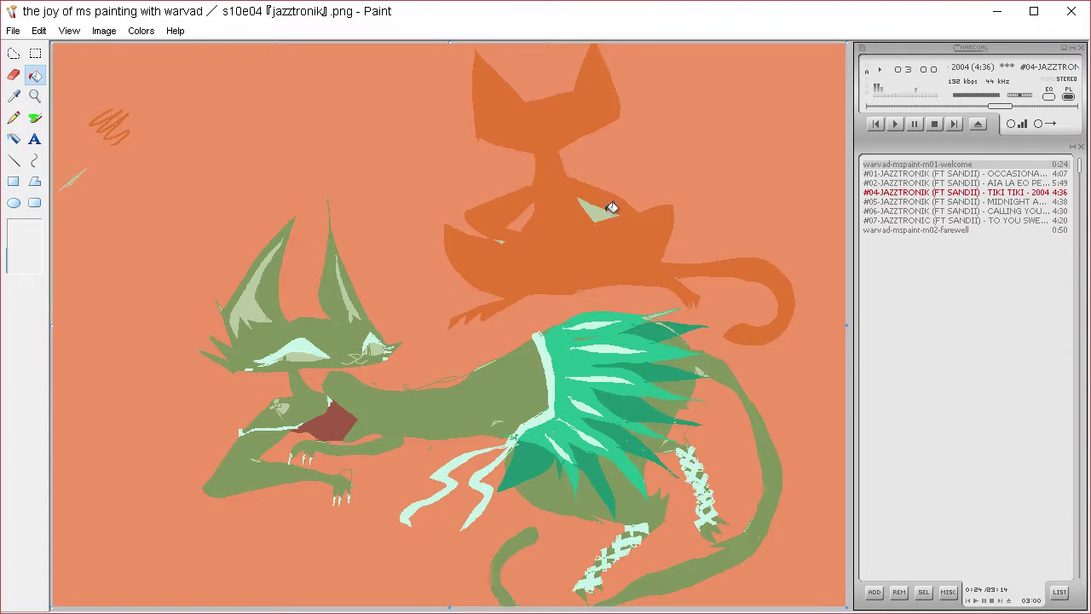
click(611, 208)
click(511, 234)
key(ctrl+z)
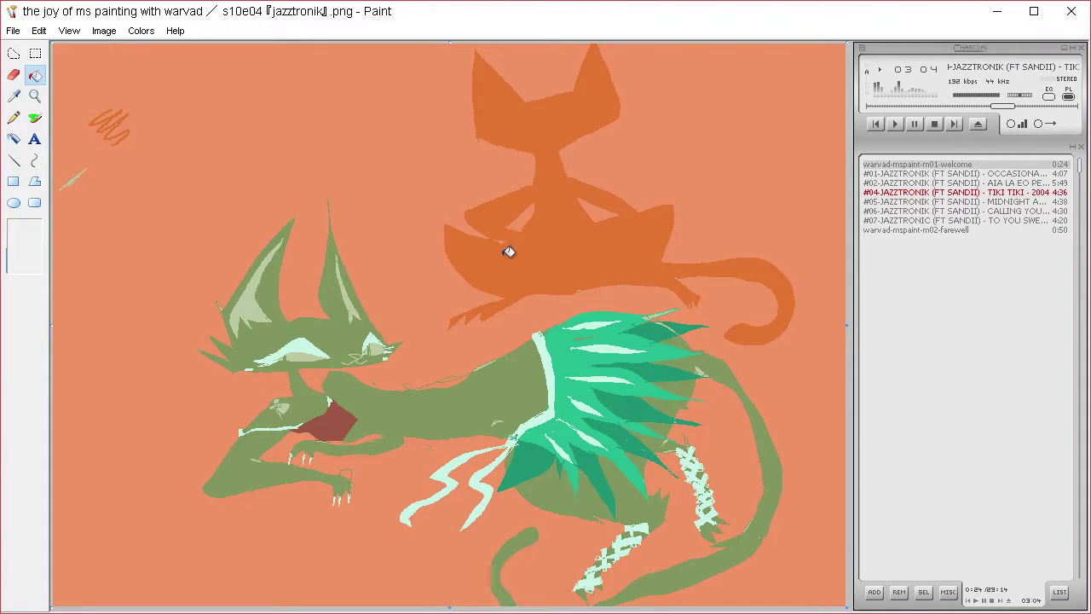
click(34, 118)
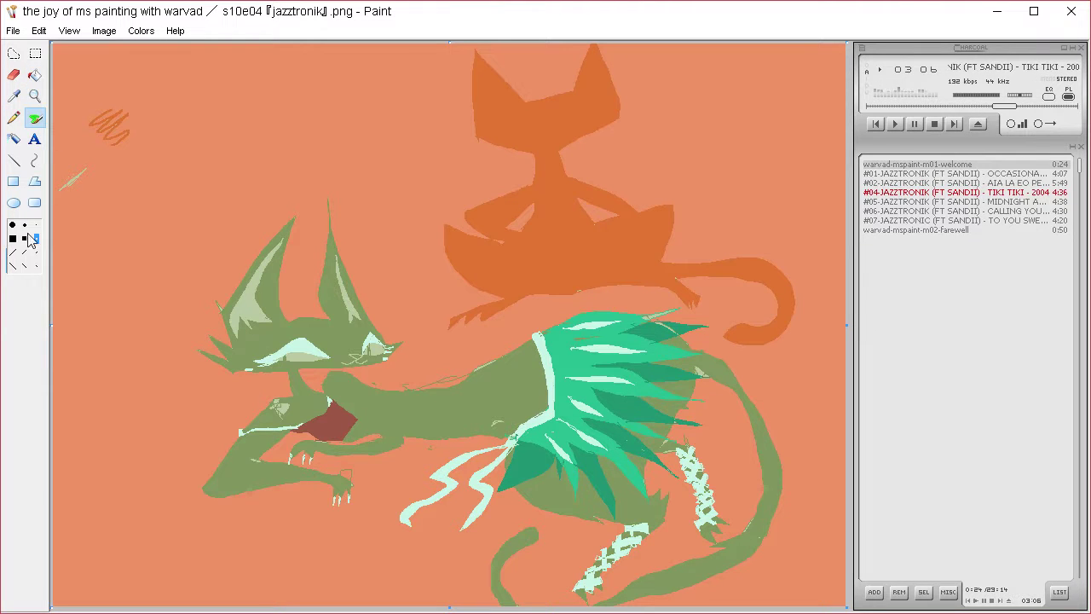
Undo the stray test strokes on the background, sample the light orange, and switch to the Pencil
key(ctrl+z)
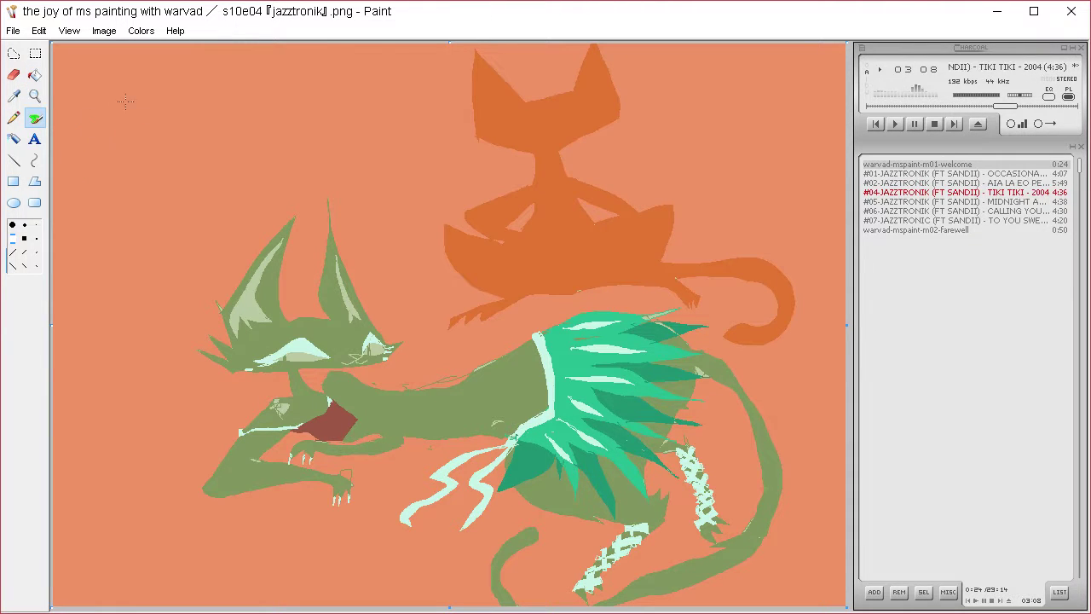
click(13, 95)
click(615, 160)
click(13, 117)
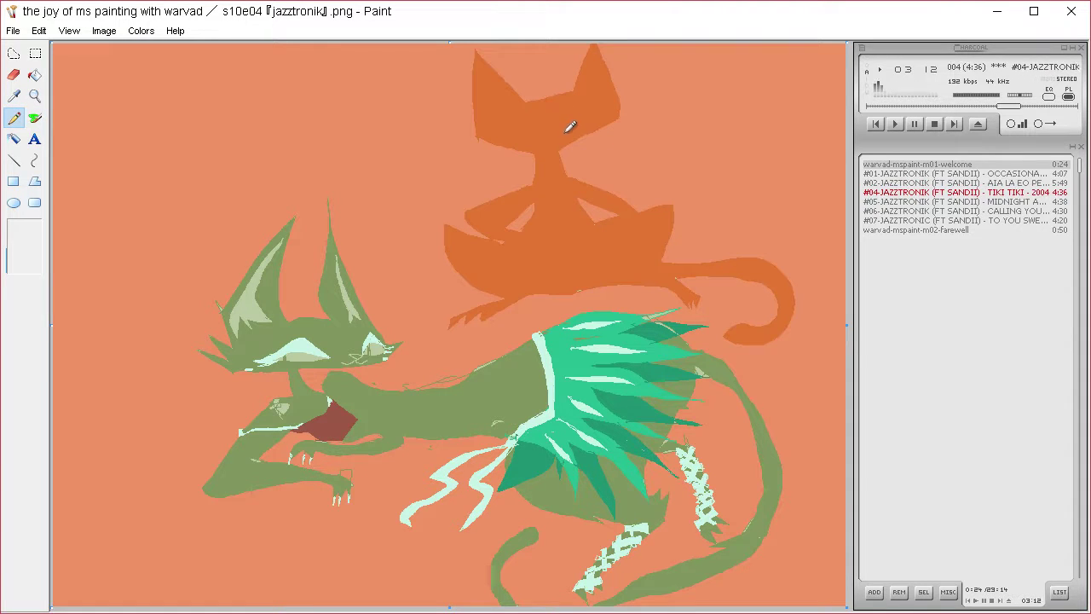
mouse_move(565, 134)
mouse_down()
mouse_move(604, 116)
mouse_move(597, 104)
mouse_up()
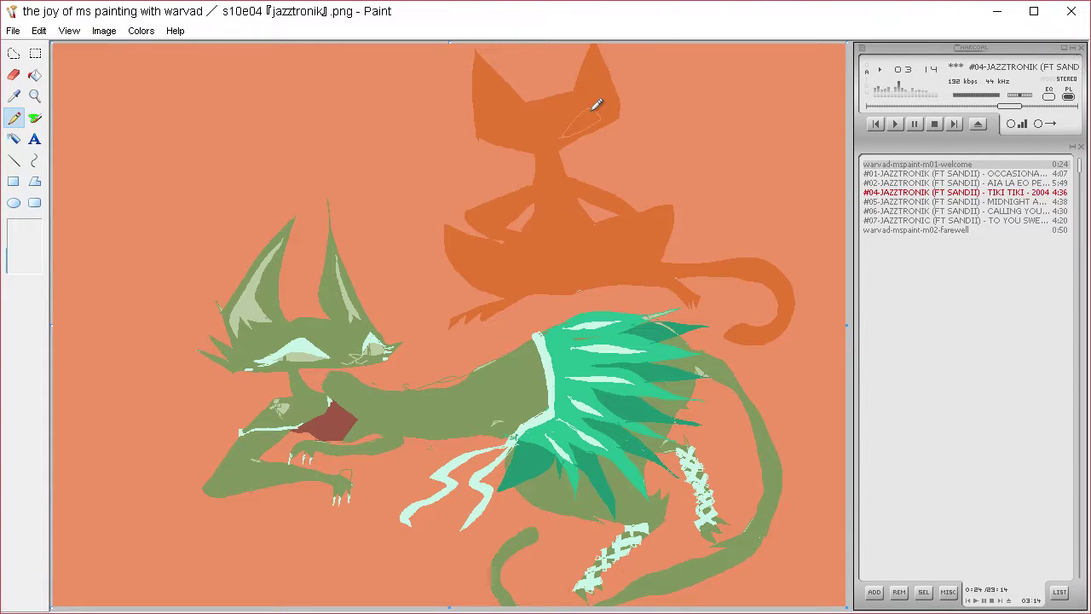
key(ctrl+z)
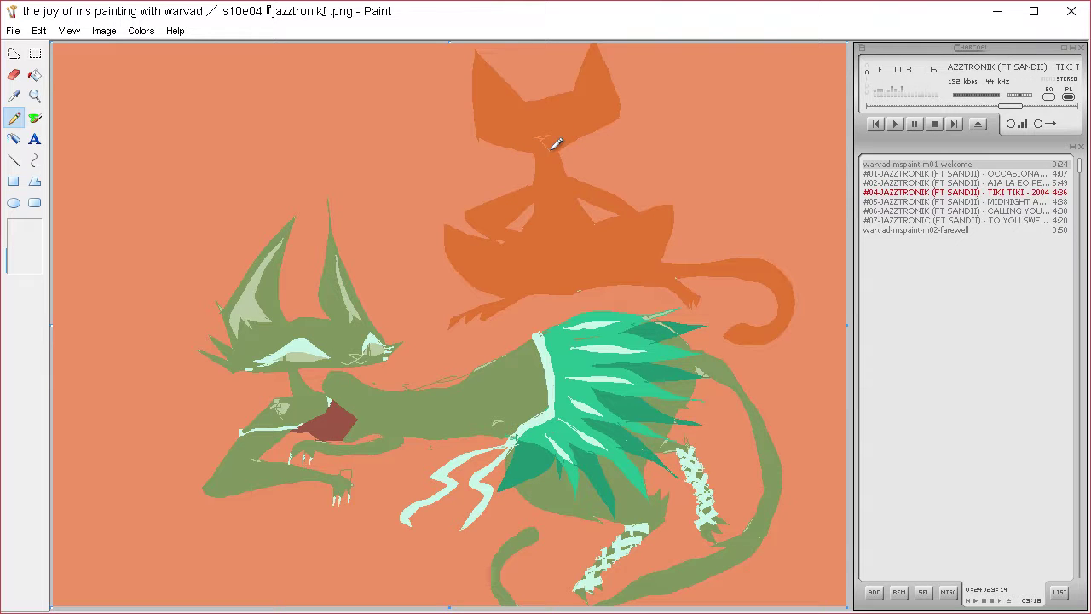
key(ctrl+z)
Outline the seated figure's nose and mouth, clawed hands with forearms, and eyes in light orange with the Pencil
drag(537, 140, 549, 138)
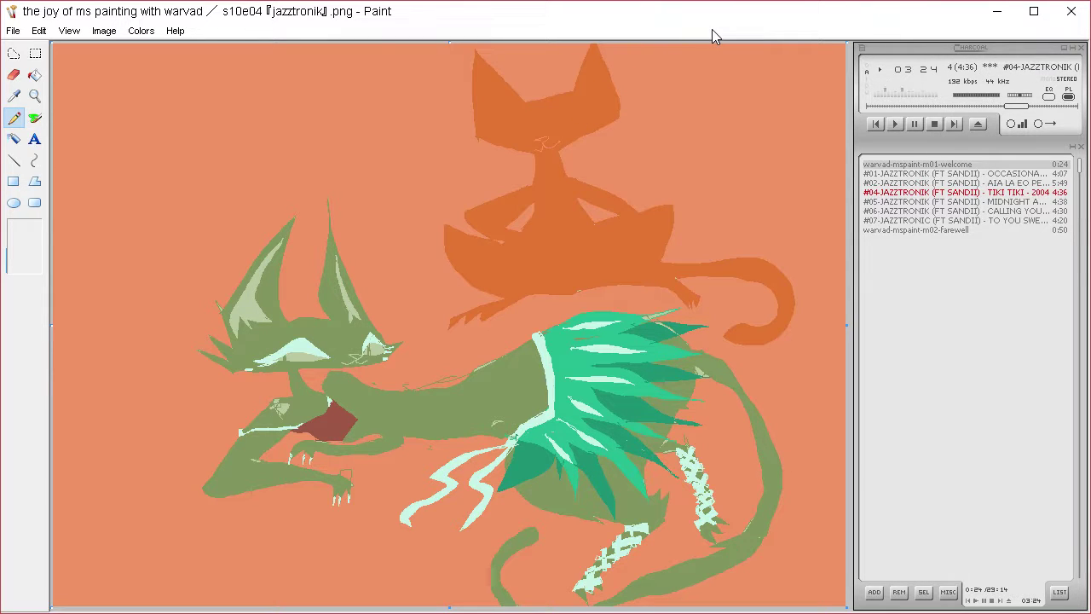
mouse_move(524, 236)
mouse_down()
mouse_move(544, 265)
mouse_move(512, 239)
mouse_up()
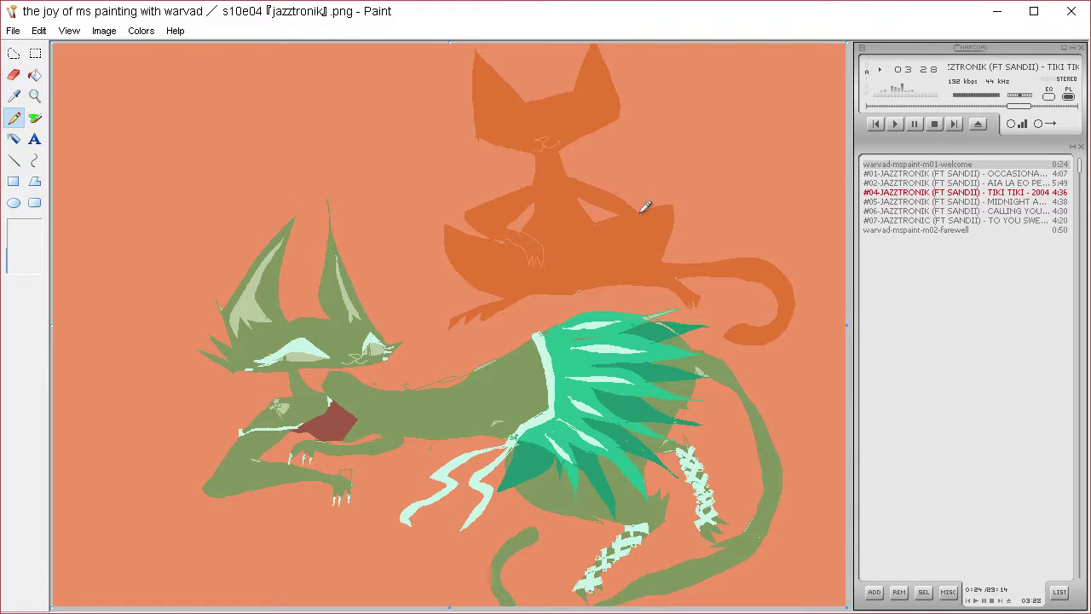
drag(601, 252, 590, 259)
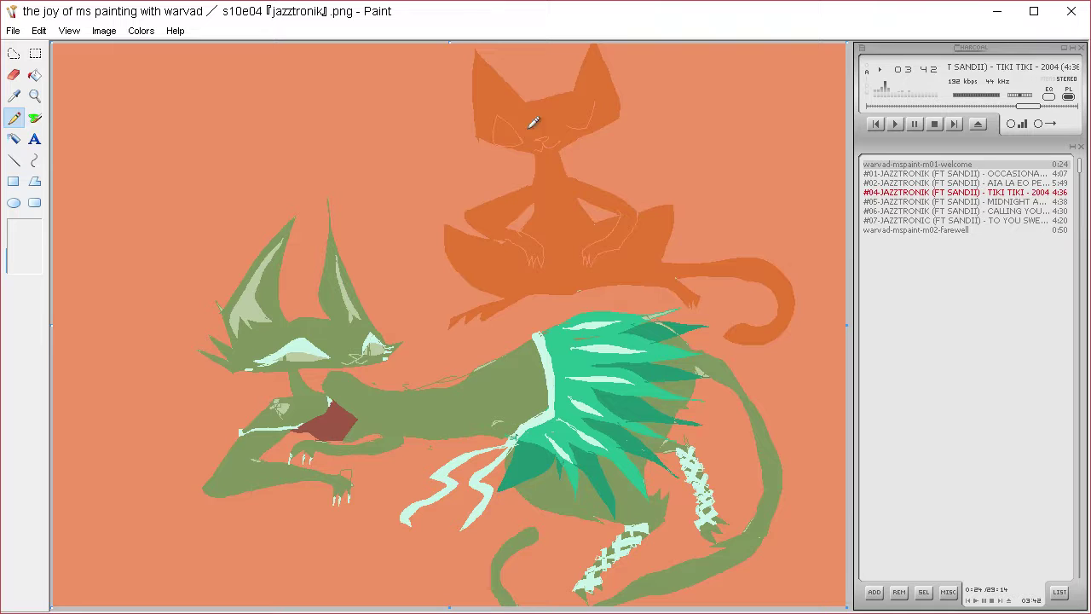
mouse_move(528, 137)
mouse_down()
mouse_move(485, 119)
mouse_move(526, 143)
mouse_up()
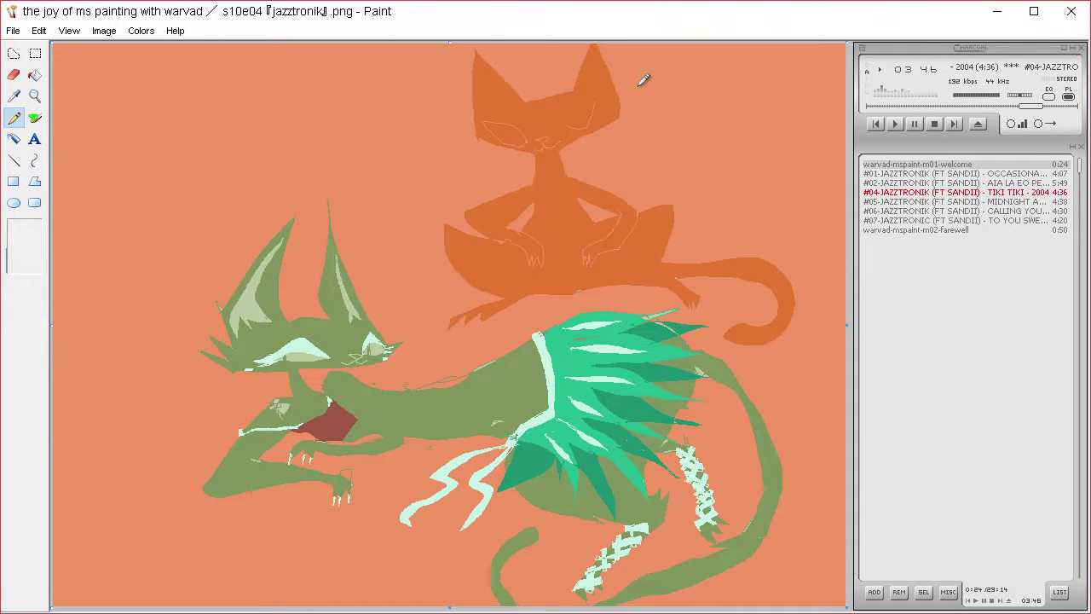
Sample the dark orange, outline a second cat head with tall ears and cheek tufts above the reclining creature's head, and fill it
click(13, 96)
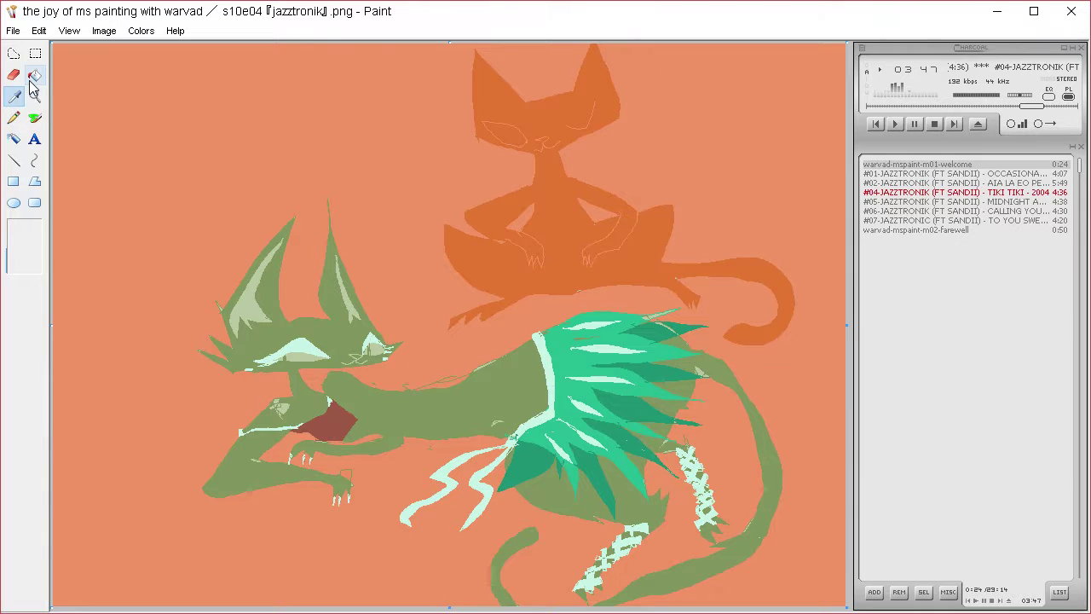
click(550, 213)
mouse_move(108, 126)
mouse_down()
mouse_move(146, 53)
mouse_move(151, 128)
mouse_move(207, 122)
mouse_move(234, 42)
mouse_move(256, 150)
mouse_move(276, 143)
mouse_move(249, 182)
mouse_move(127, 187)
mouse_move(91, 141)
mouse_move(108, 118)
mouse_up()
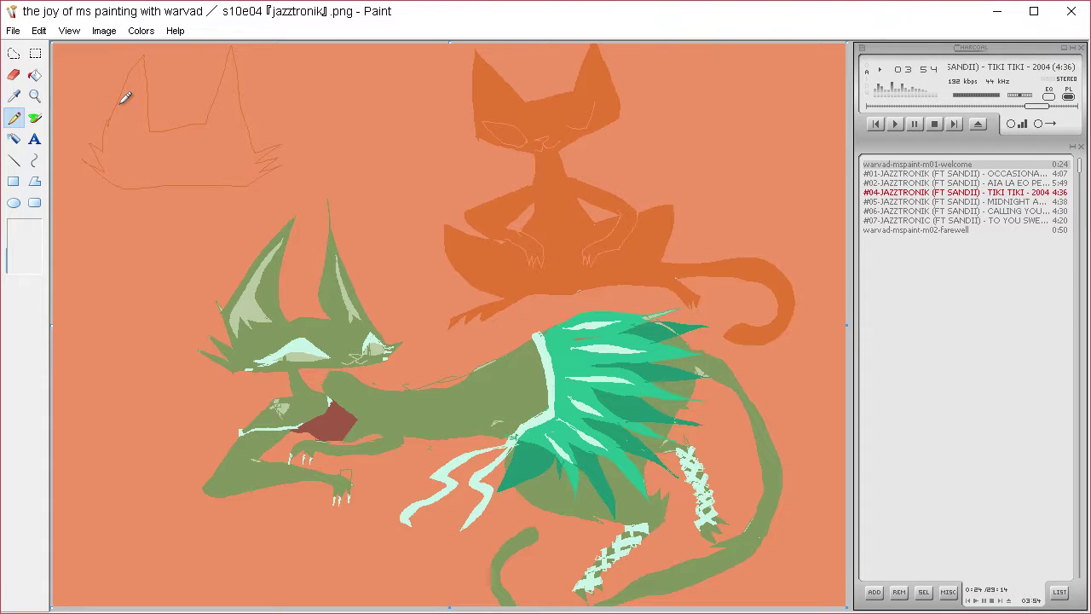
click(35, 75)
click(174, 154)
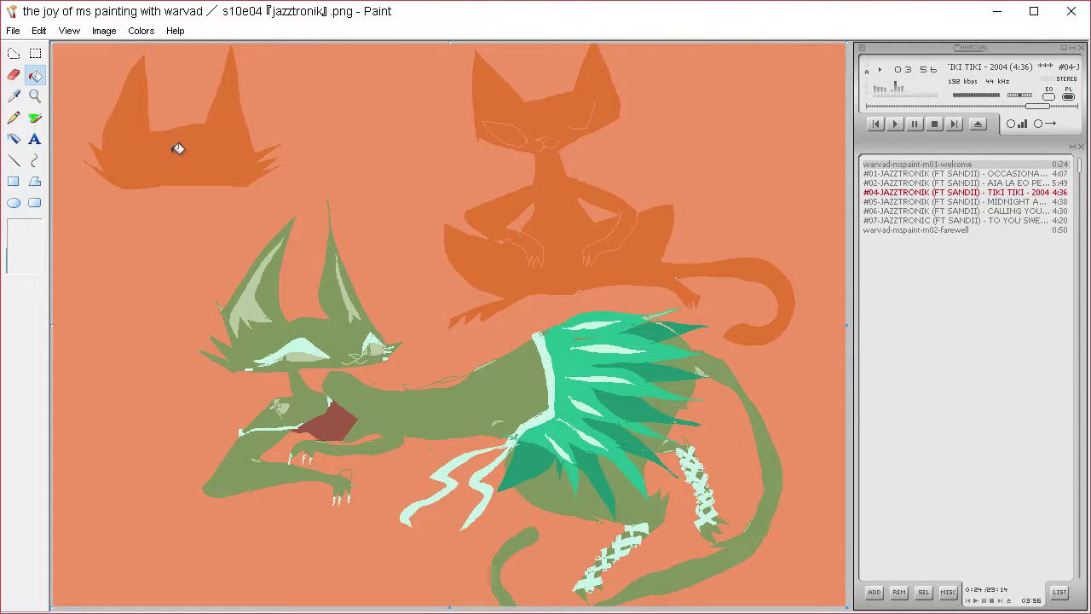
Sketch the second cat's neck and shoulder lines below its head in dark orange, and sample the light orange background
click(15, 118)
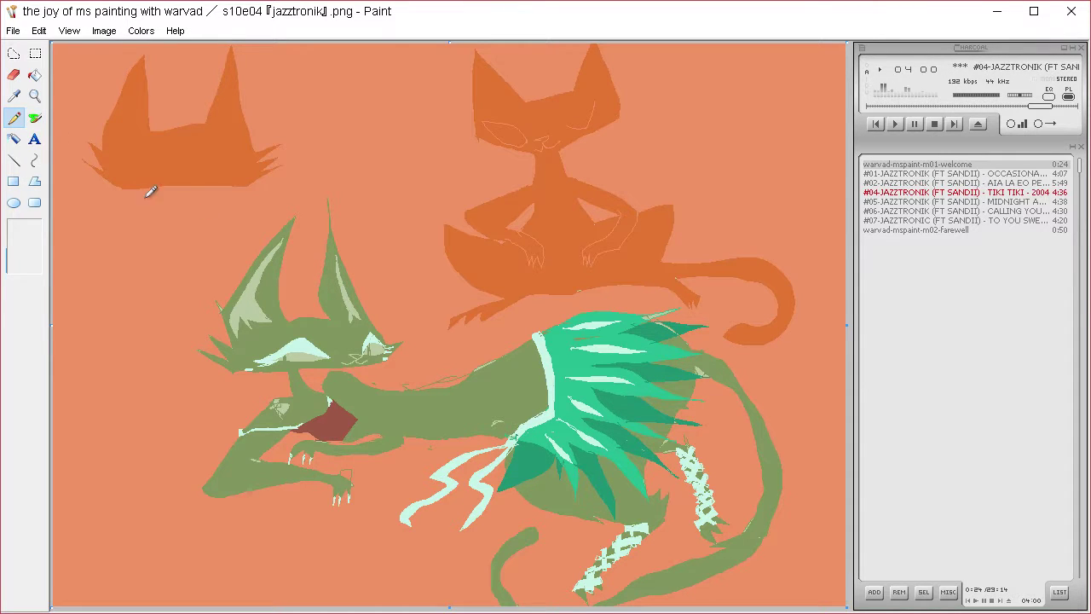
mouse_move(145, 227)
mouse_down()
mouse_move(182, 180)
mouse_move(194, 213)
mouse_up()
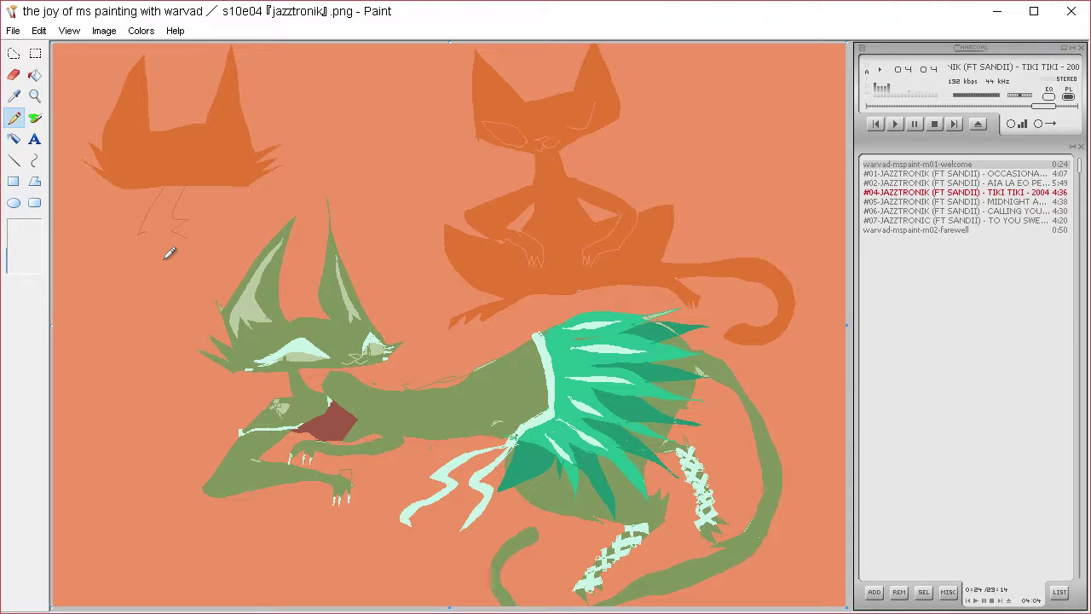
key(ctrl+a)
click(17, 96)
click(187, 281)
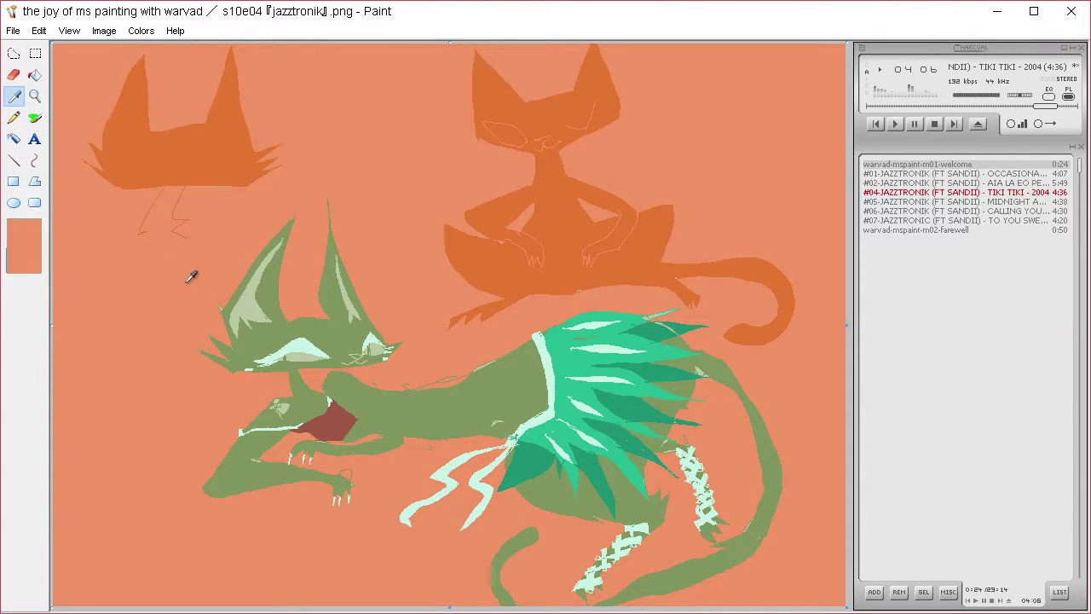
Sketch the second cat's chest and bent arms with a clawed hand in dark orange, undoing stray strokes
drag(189, 225, 218, 253)
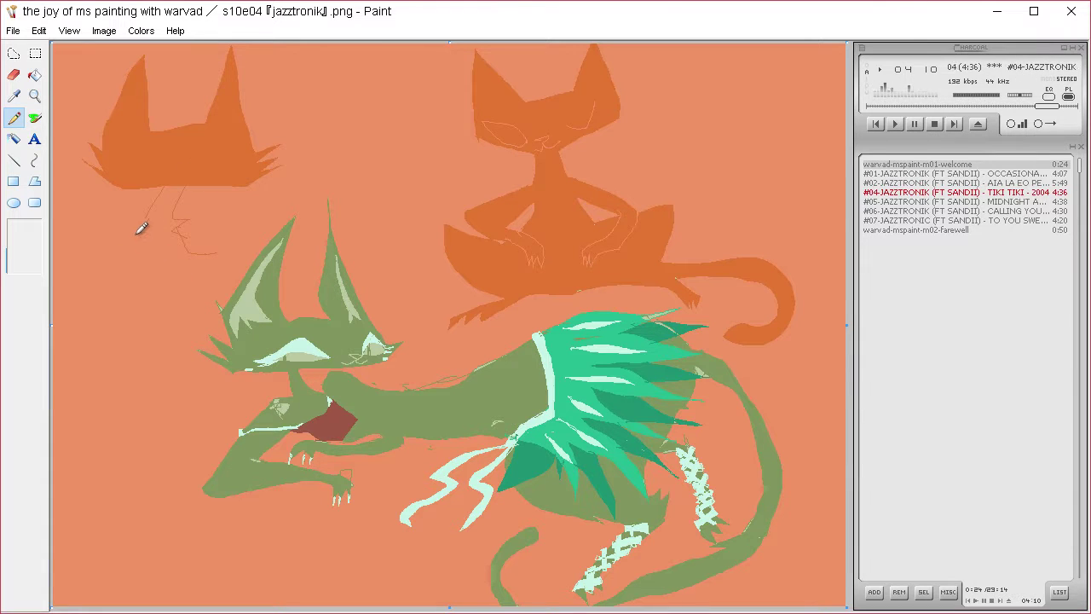
drag(146, 212, 131, 260)
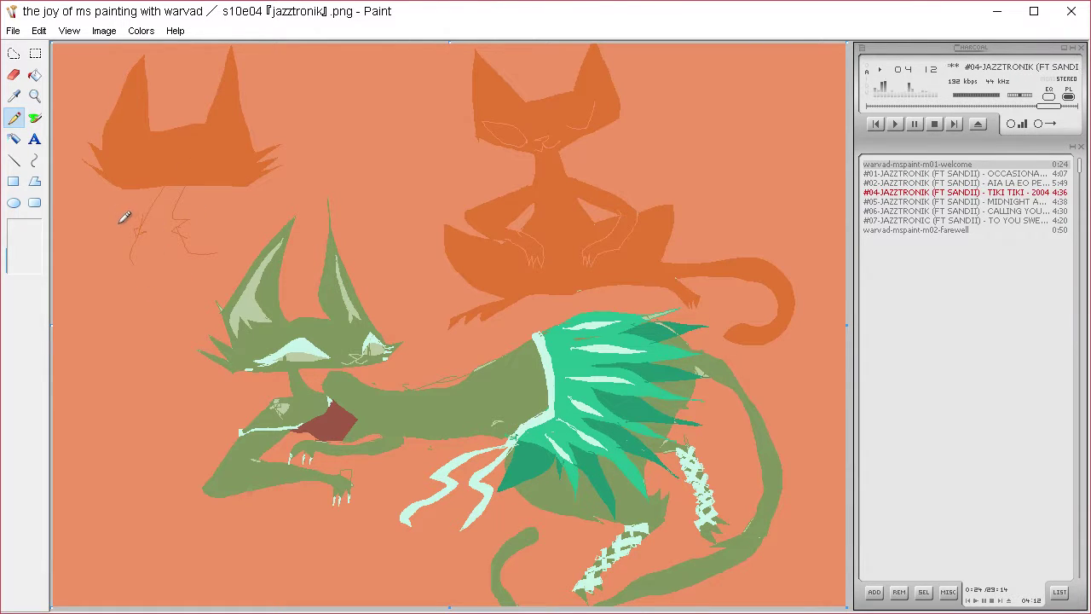
mouse_move(143, 215)
mouse_down()
mouse_move(65, 252)
mouse_move(160, 331)
mouse_move(183, 316)
mouse_up()
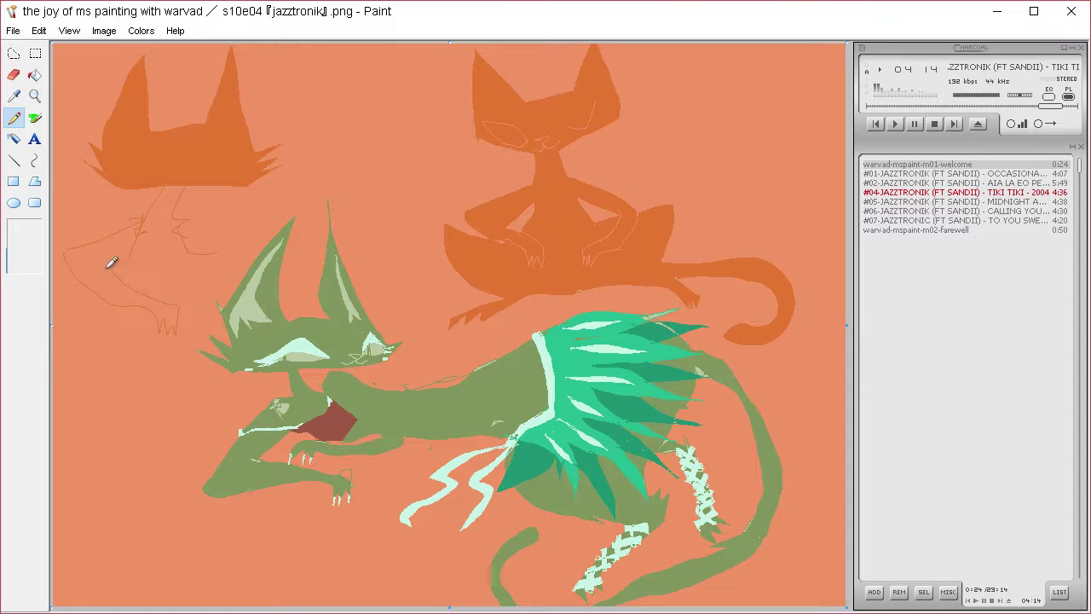
mouse_move(197, 239)
mouse_down()
mouse_move(199, 276)
mouse_move(174, 305)
mouse_move(221, 235)
mouse_move(178, 219)
mouse_move(183, 277)
mouse_move(136, 280)
mouse_move(144, 261)
mouse_move(198, 257)
mouse_move(158, 233)
mouse_move(182, 213)
mouse_move(187, 273)
mouse_move(142, 275)
mouse_move(156, 292)
mouse_move(208, 320)
mouse_move(253, 301)
mouse_move(313, 298)
mouse_up()
key(ctrl+z)
key(ctrl+z)
key(ctrl+z)
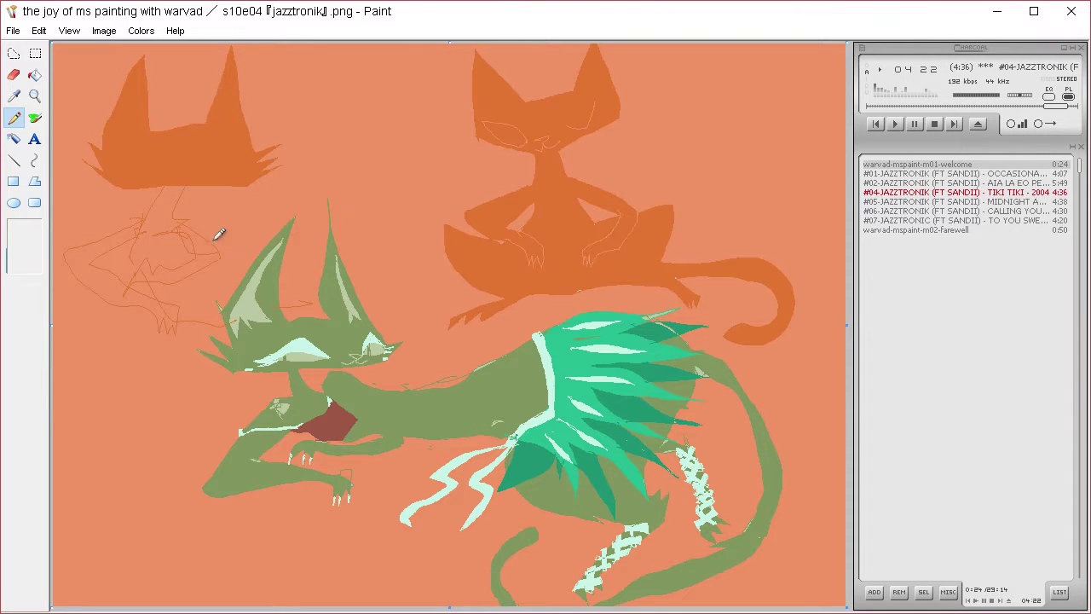
Sketch the second cat's torso, hind legs with clawed feet, and curled tail behind the reclining creature's ears
mouse_move(184, 237)
mouse_down()
mouse_move(291, 269)
mouse_move(305, 244)
mouse_move(283, 239)
mouse_move(359, 223)
mouse_move(367, 296)
mouse_move(404, 307)
mouse_up()
mouse_move(248, 256)
mouse_down()
mouse_move(227, 232)
mouse_move(266, 181)
mouse_move(330, 205)
mouse_move(390, 170)
mouse_move(406, 201)
mouse_move(377, 200)
mouse_up()
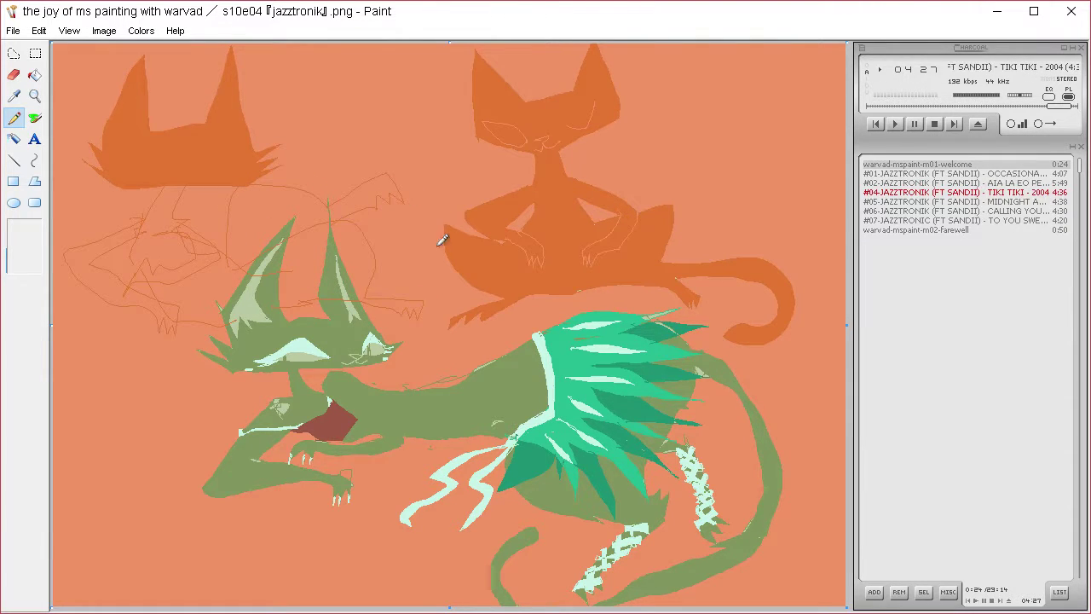
drag(368, 274, 452, 273)
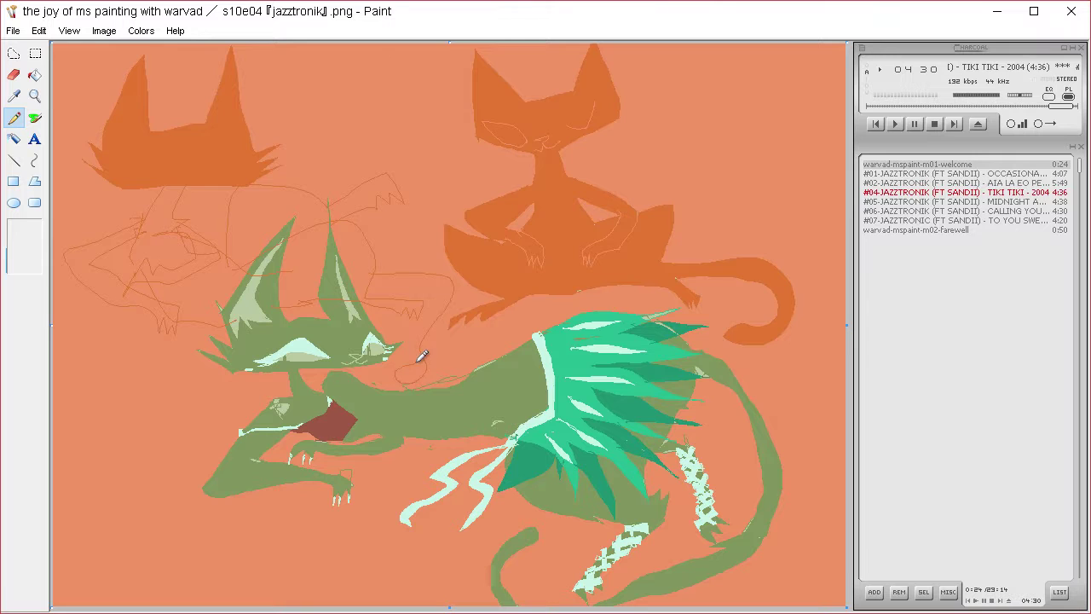
mouse_move(406, 257)
mouse_down()
mouse_move(413, 336)
mouse_move(406, 327)
mouse_move(448, 302)
mouse_move(420, 274)
mouse_move(375, 273)
mouse_up()
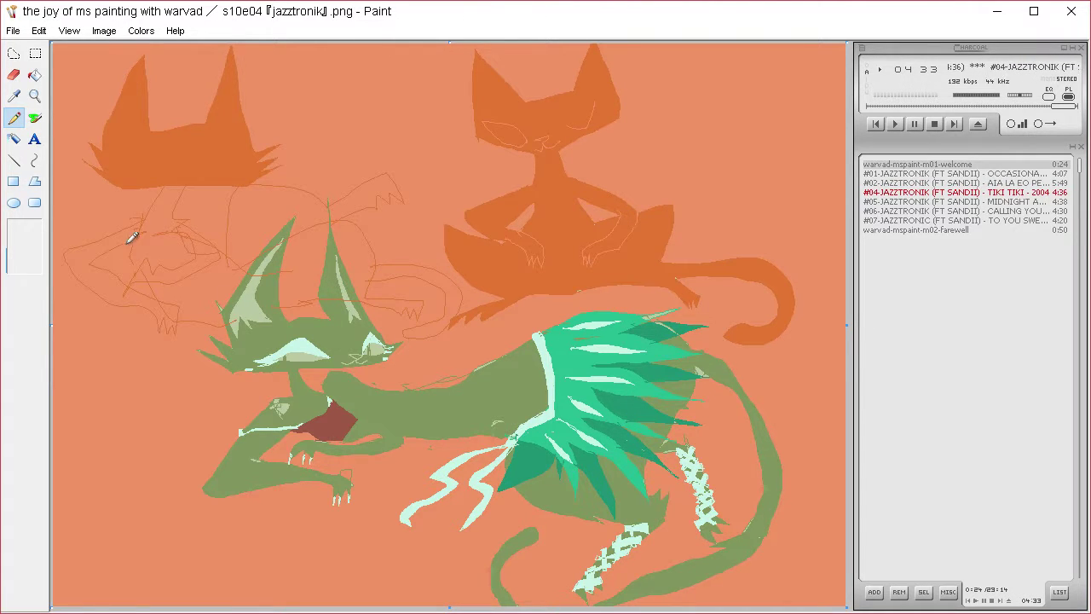
Erase the second cat's outstretched bent arm and redraw it closer to the chest with the forearm resting flat
click(13, 75)
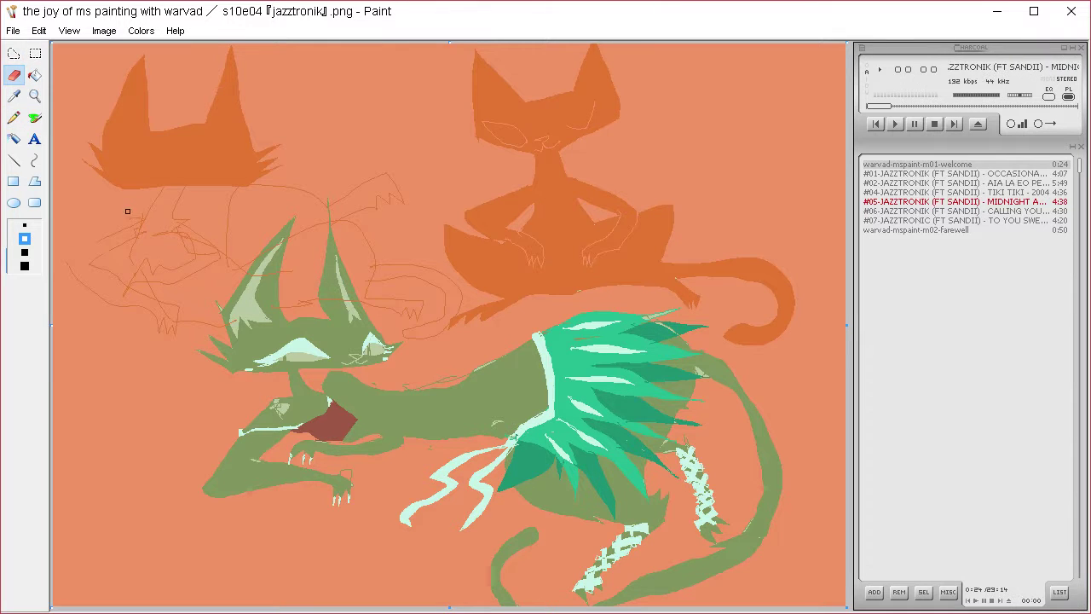
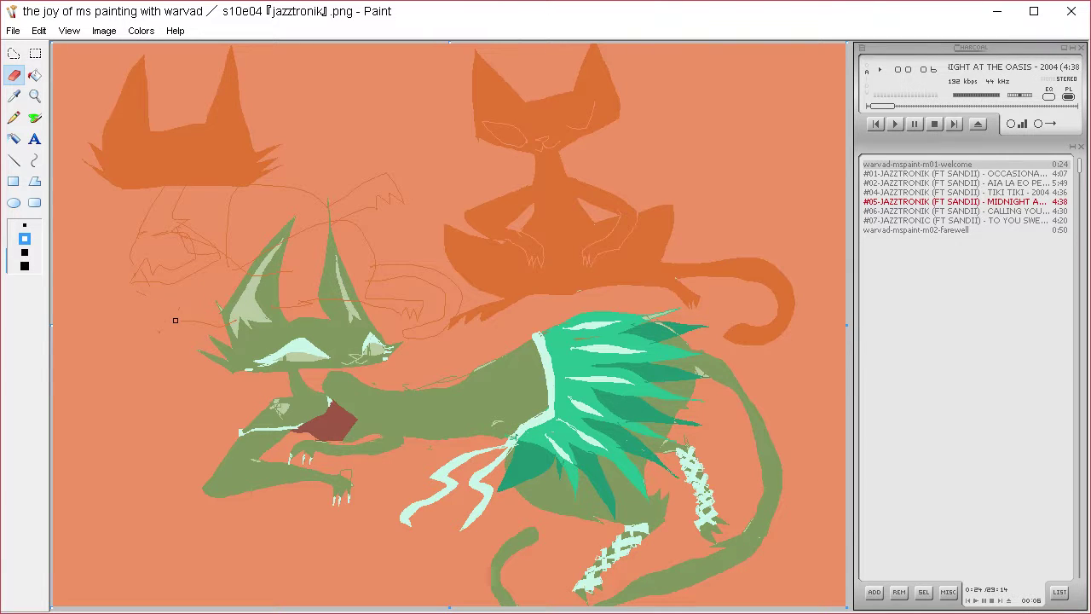
click(21, 118)
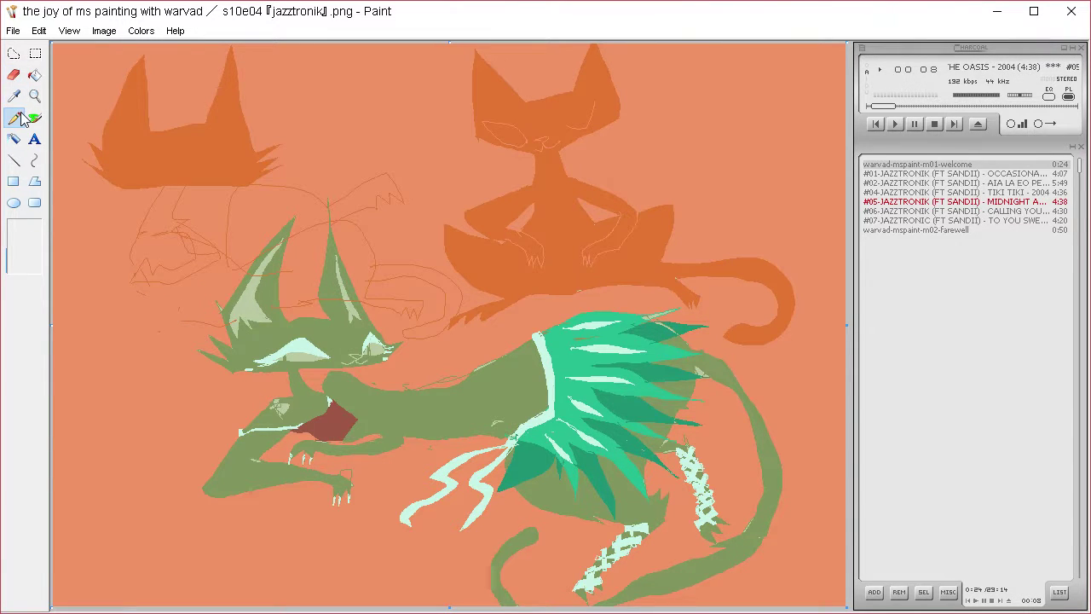
mouse_move(137, 290)
mouse_down()
mouse_move(146, 331)
mouse_move(201, 329)
mouse_move(208, 338)
mouse_move(232, 313)
mouse_up()
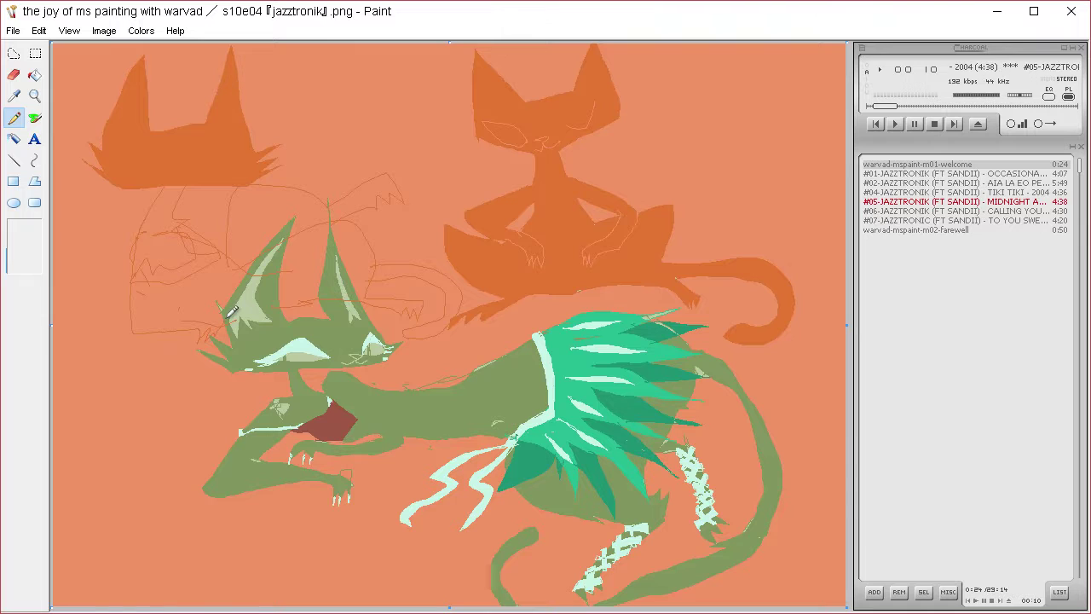
Fill the second cat's neck, chest and front arm with dark orange
key(ctrl+a)
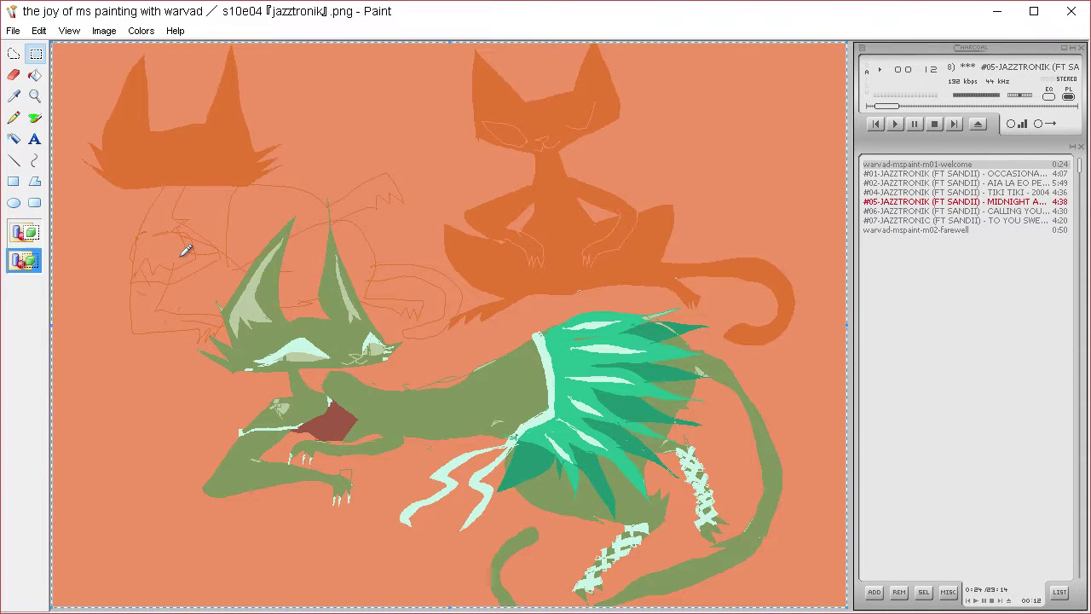
click(34, 75)
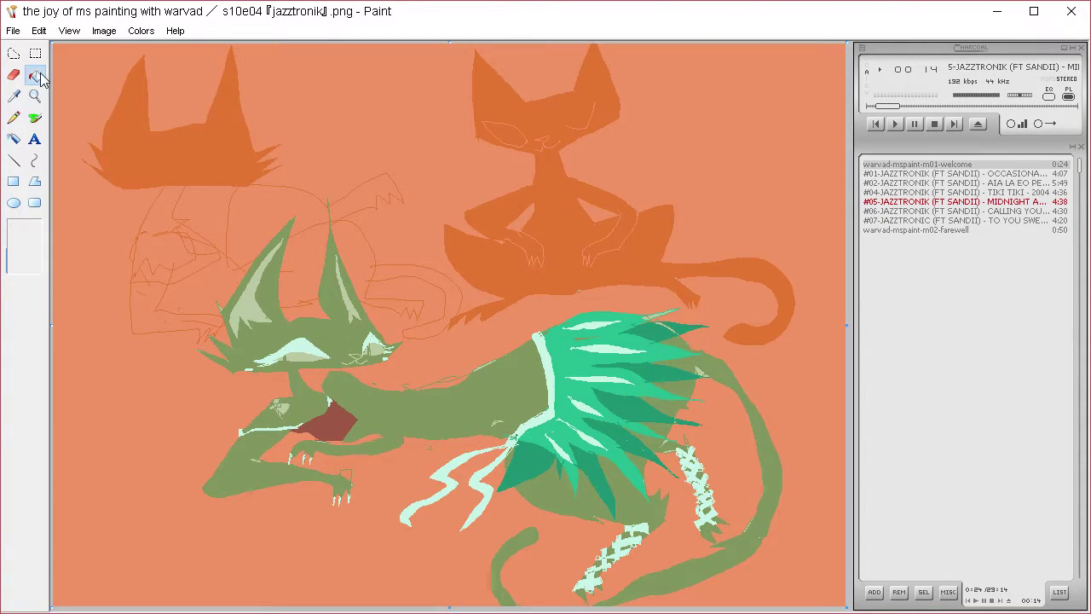
click(170, 198)
click(164, 272)
click(165, 305)
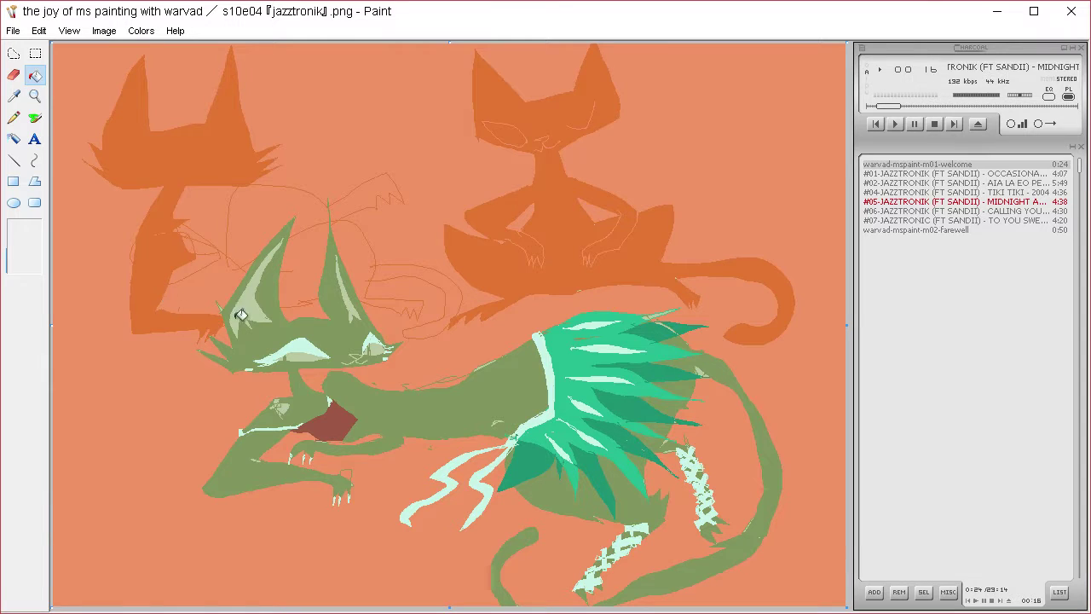
Fill the left background cat's chest, arms, torso, raised paw, hind leg and tail areas with dark orange
click(209, 247)
click(233, 268)
click(274, 228)
click(369, 189)
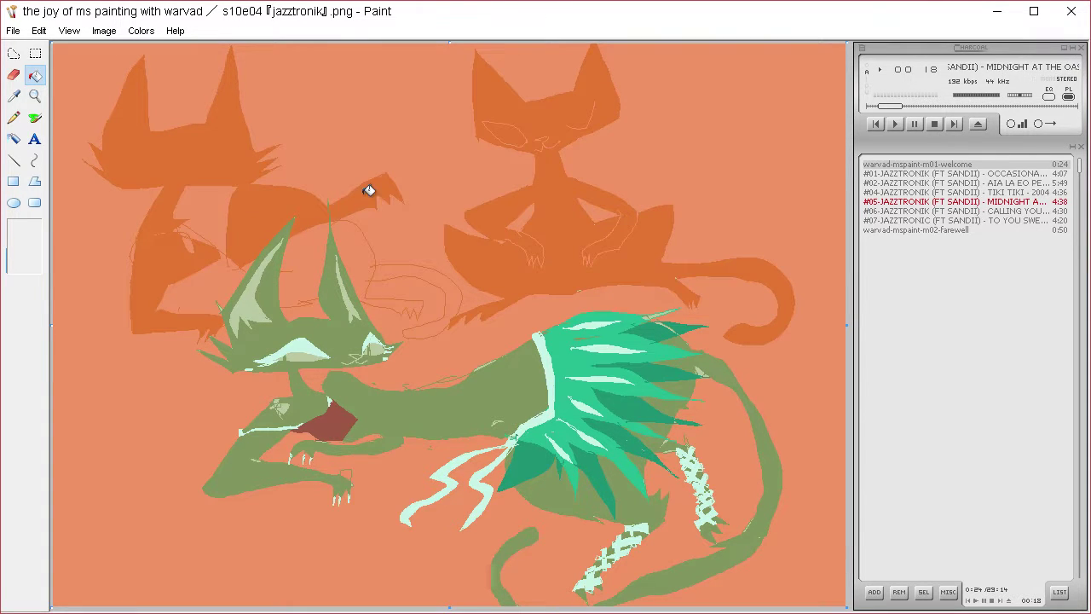
click(366, 244)
click(439, 272)
click(321, 246)
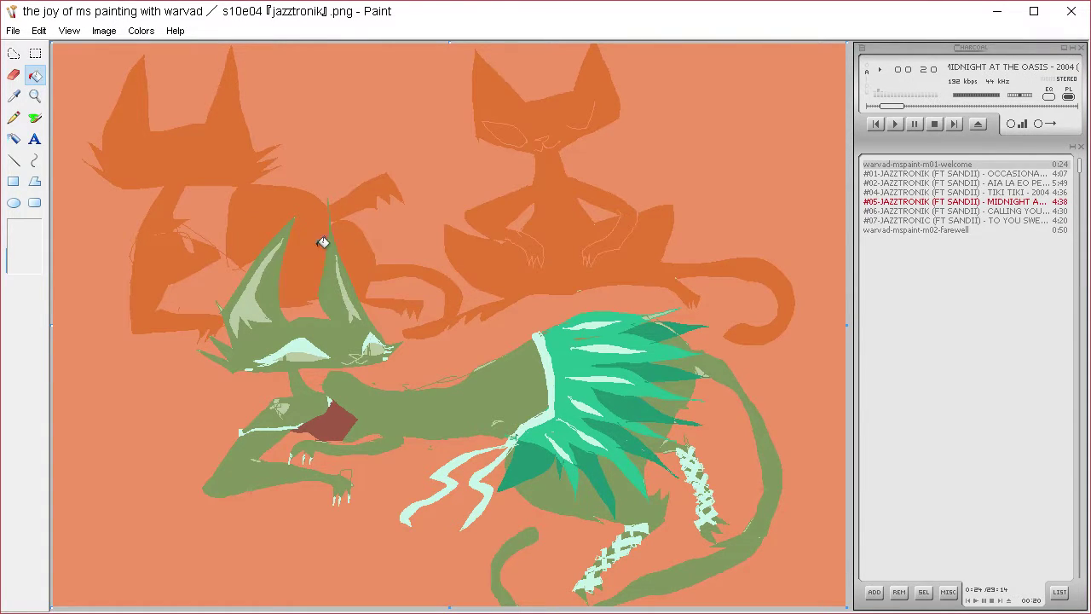
click(14, 118)
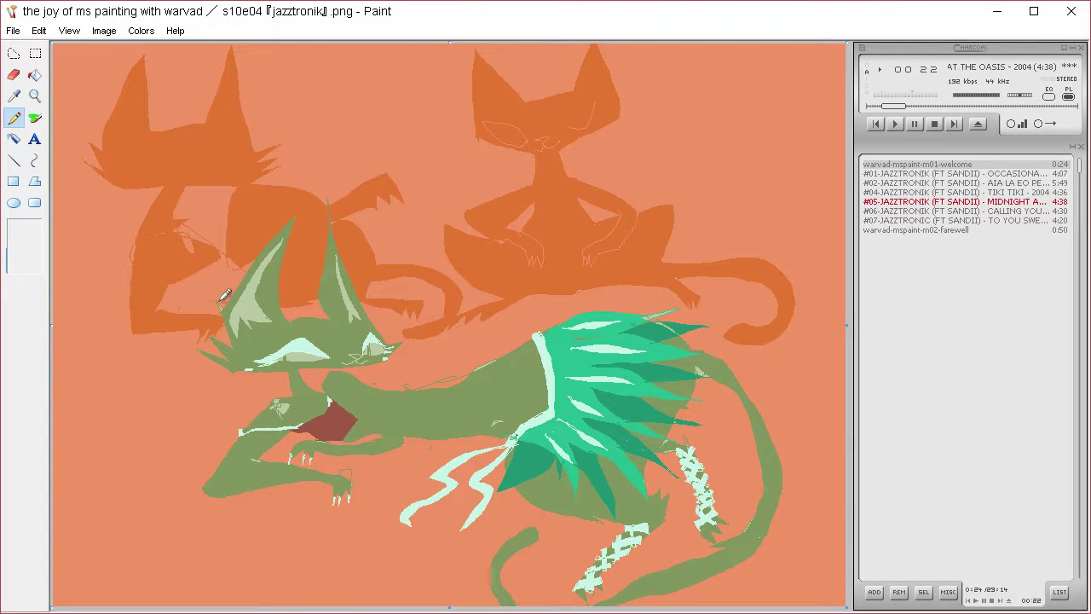
click(34, 75)
click(227, 273)
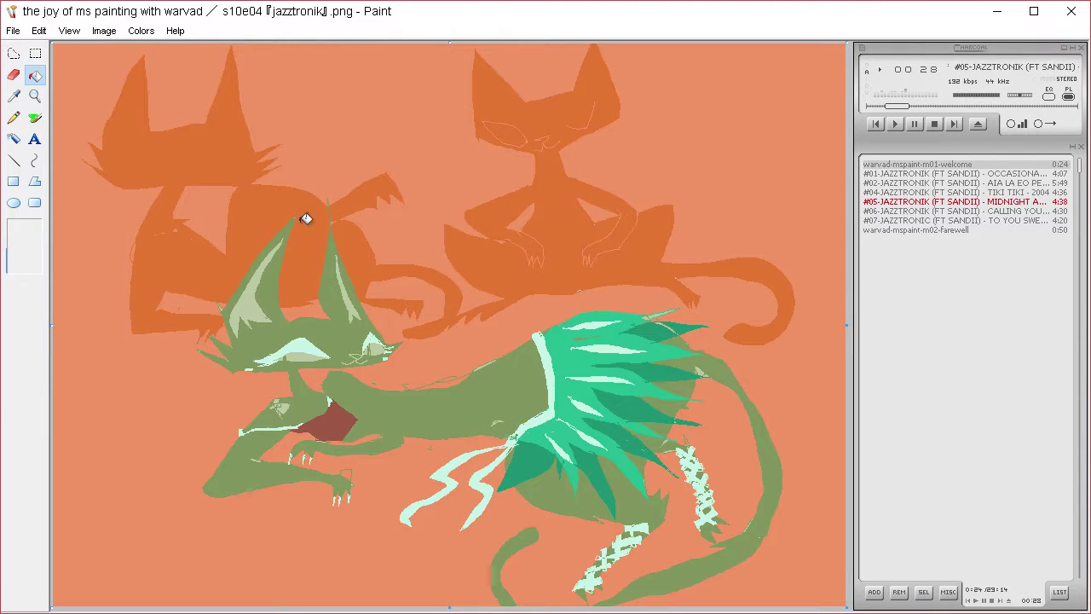
Draw the eye lines, nose and mouth on the left background cat's face with thin pencil strokes
click(13, 118)
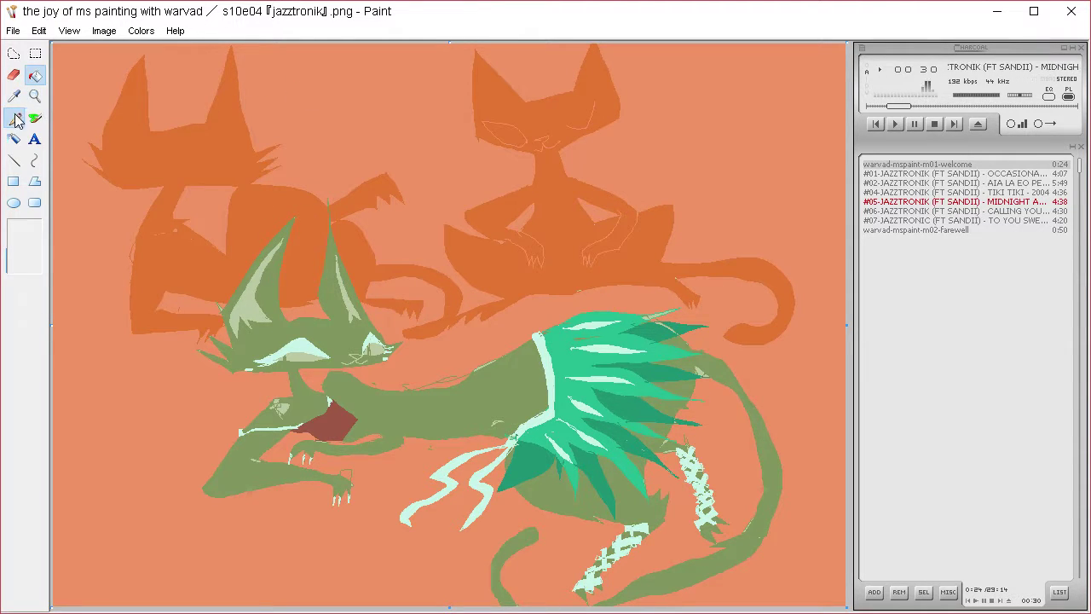
drag(146, 163, 193, 170)
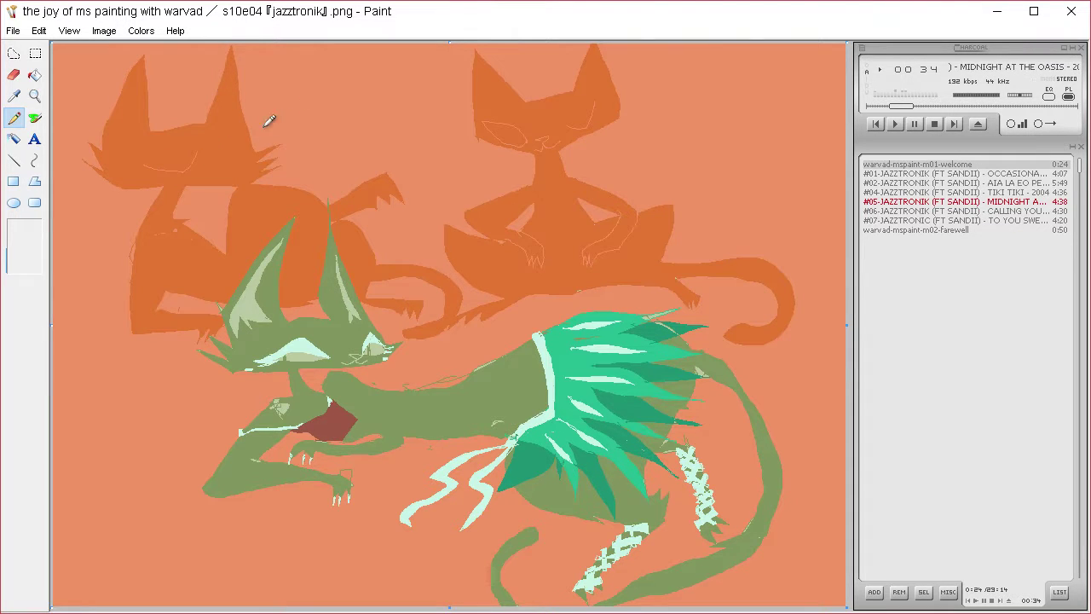
mouse_move(241, 156)
mouse_down()
mouse_move(258, 162)
mouse_move(201, 178)
mouse_up()
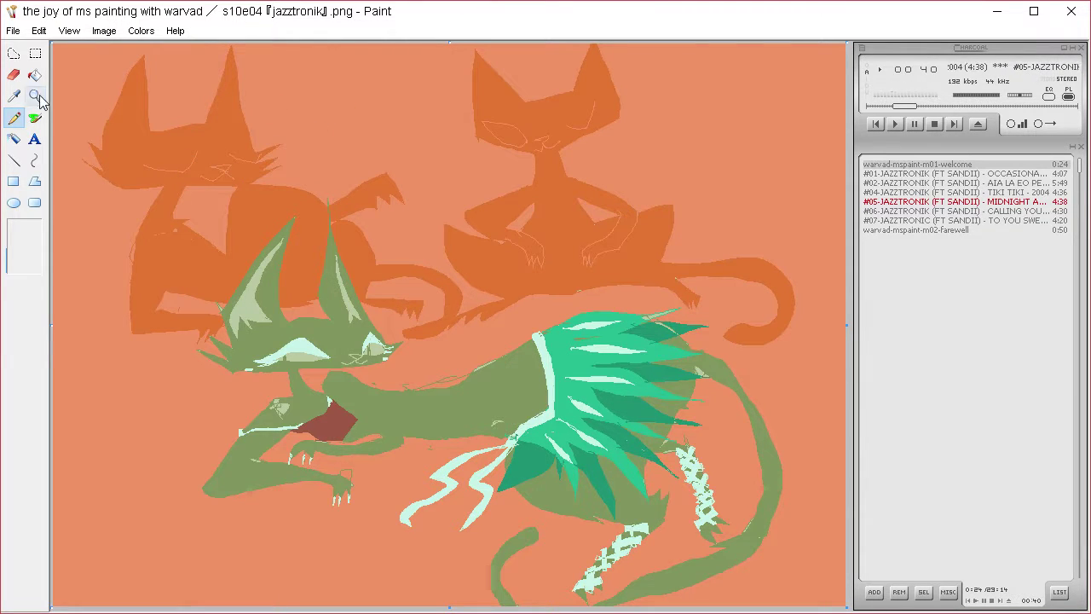
Paint over the left background cat's larger eye and redraw it as an arched shape in the background's light orange
click(15, 75)
mouse_move(156, 160)
mouse_down()
mouse_move(142, 168)
mouse_move(169, 169)
mouse_up()
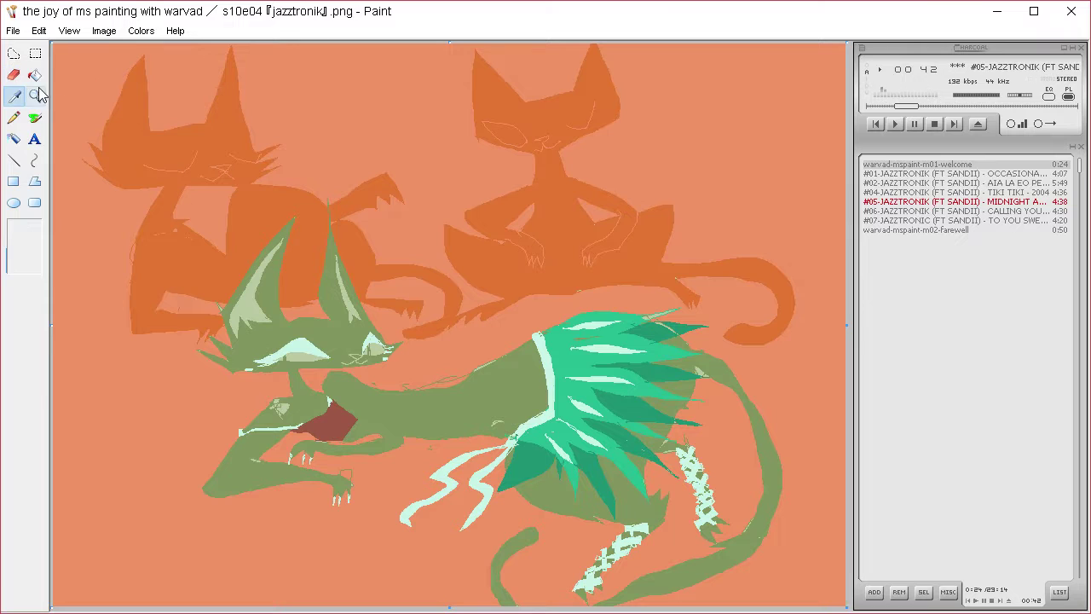
click(34, 116)
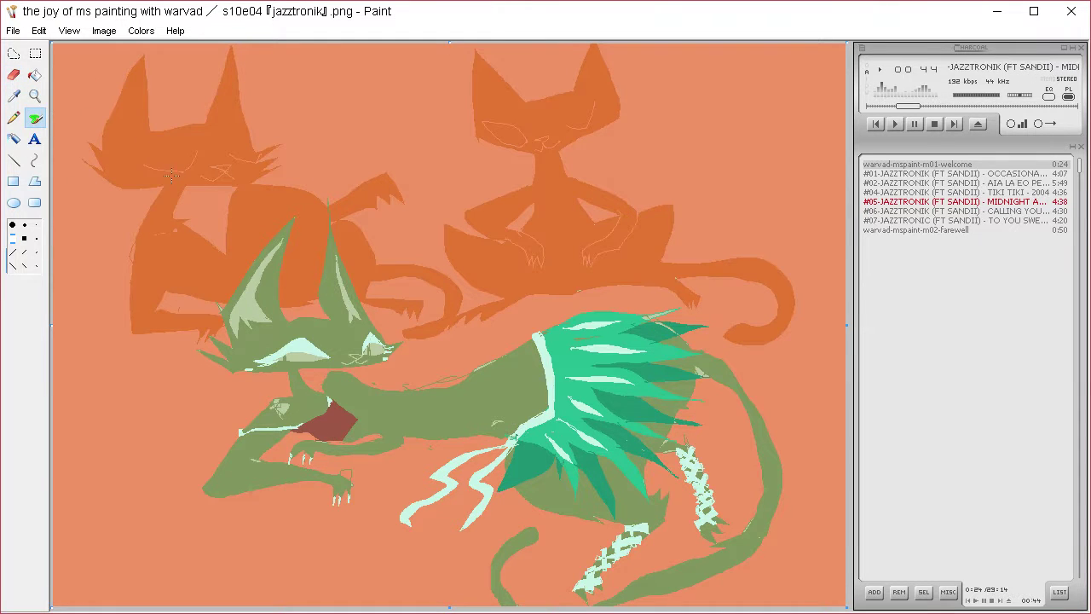
click(14, 95)
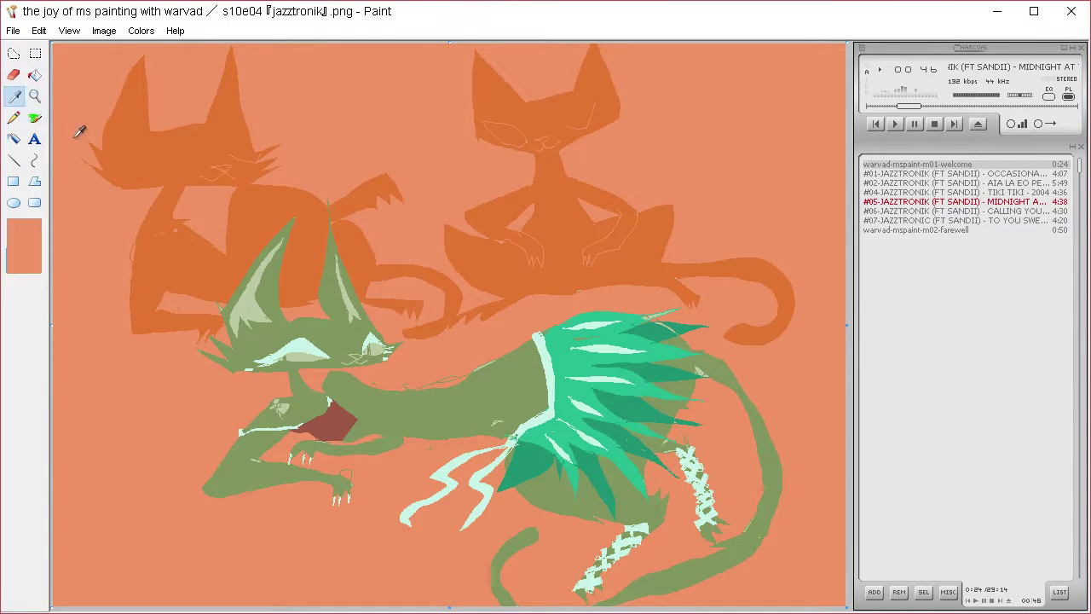
click(80, 131)
click(14, 117)
mouse_move(141, 173)
mouse_down()
mouse_move(165, 146)
mouse_move(196, 172)
mouse_move(141, 175)
mouse_move(172, 159)
mouse_up()
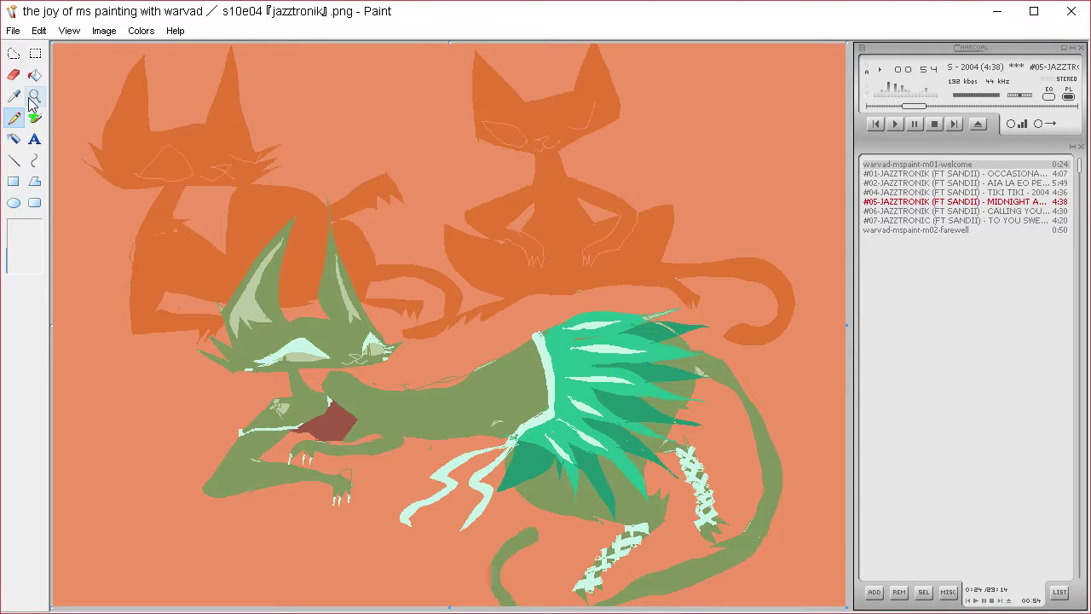
Define a light peach drawing colour with red 243, green 172 and blue 137
click(141, 30)
click(151, 51)
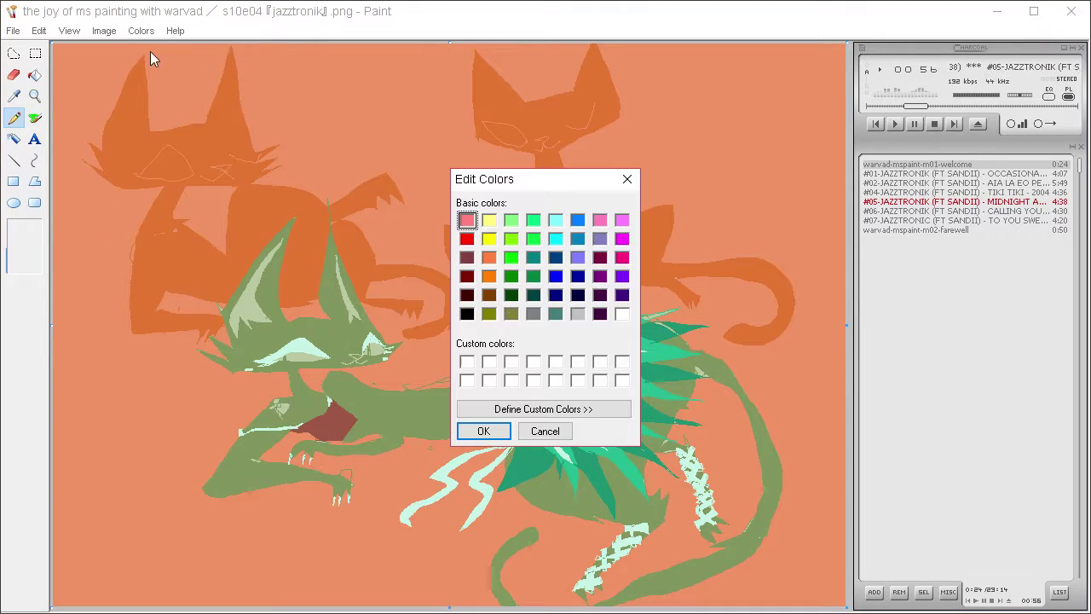
click(560, 409)
click(823, 244)
drag(823, 244, 823, 226)
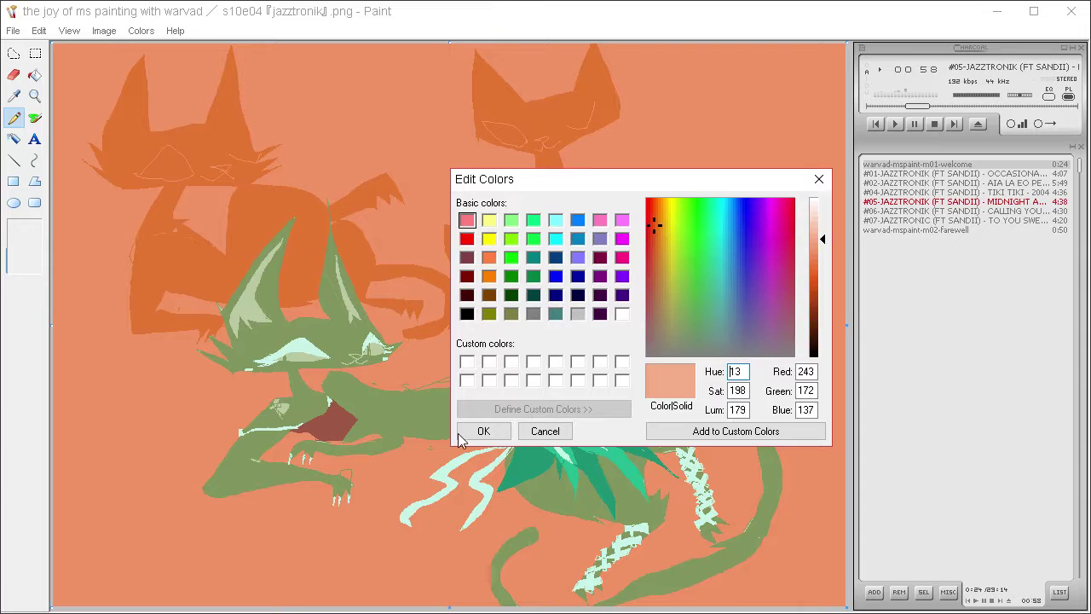
click(463, 436)
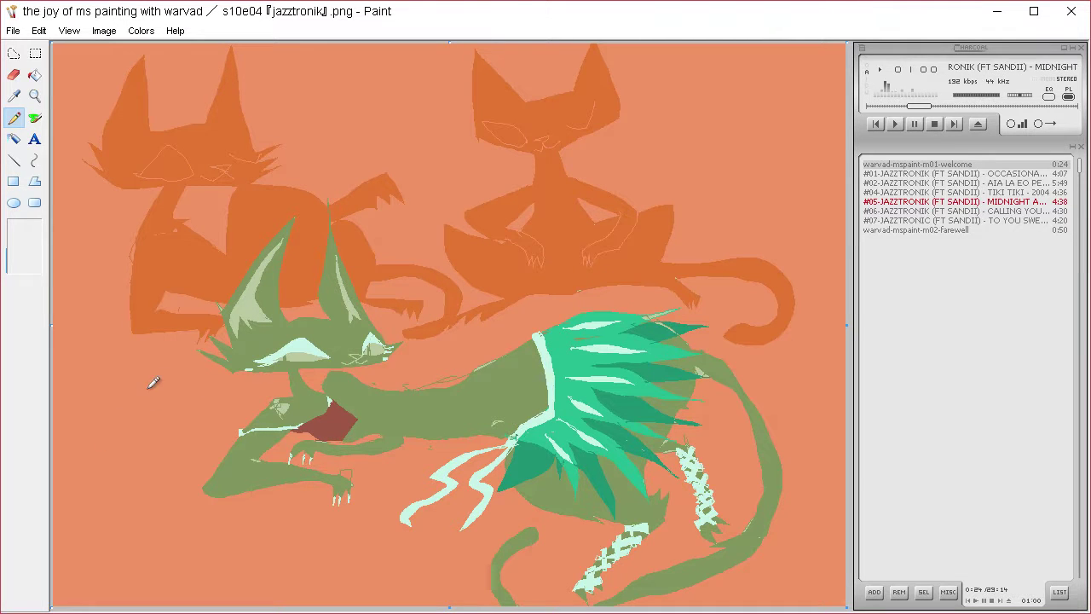
Try a curved horizon line across the whole canvas with the ground below it filled in light peach
mouse_move(52, 443)
mouse_down()
mouse_move(222, 386)
mouse_move(839, 410)
mouse_up()
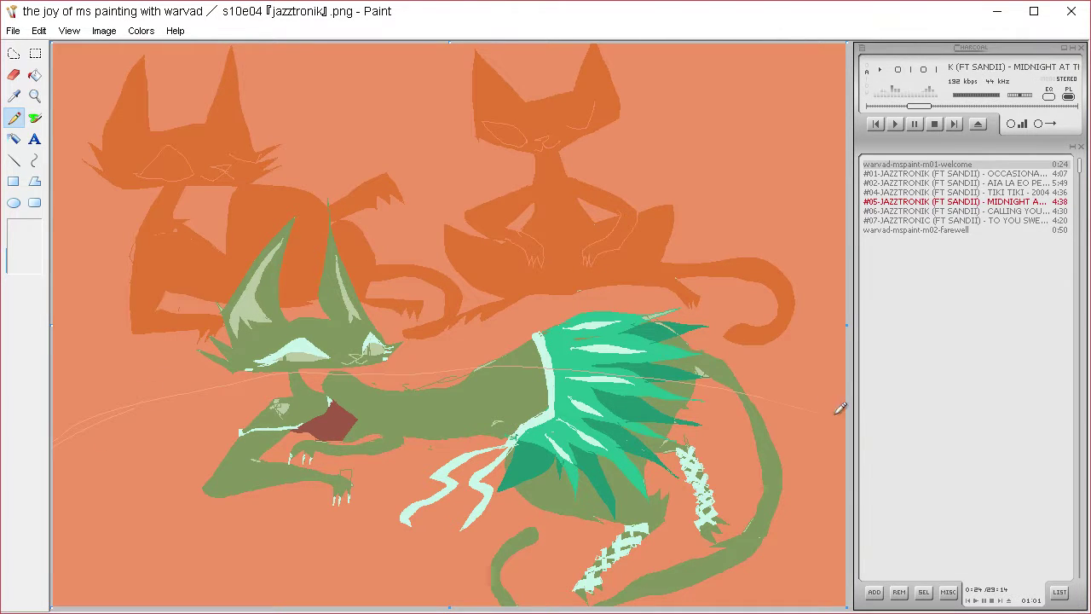
click(34, 75)
click(162, 478)
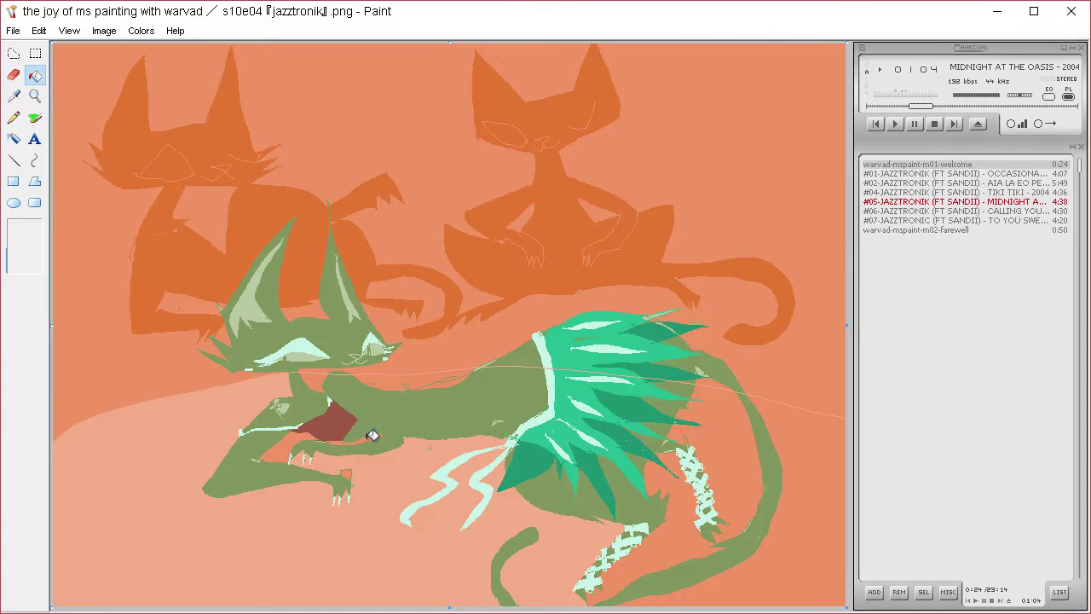
Undo the ground fill and try light peach on the background above the horizon, including gaps around the cats
key(ctrl+z)
click(443, 347)
click(432, 242)
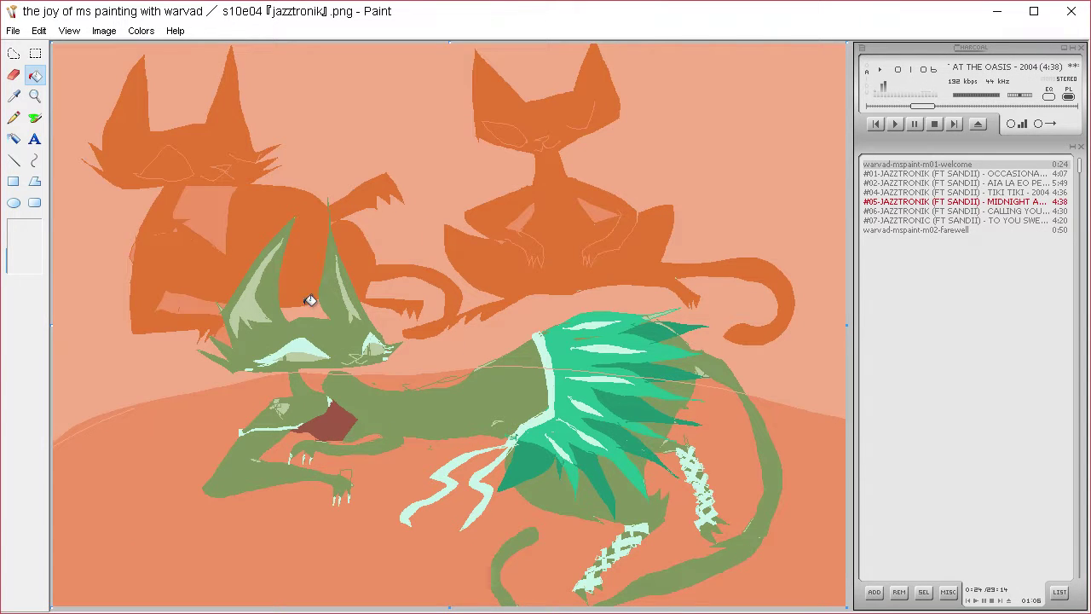
click(210, 207)
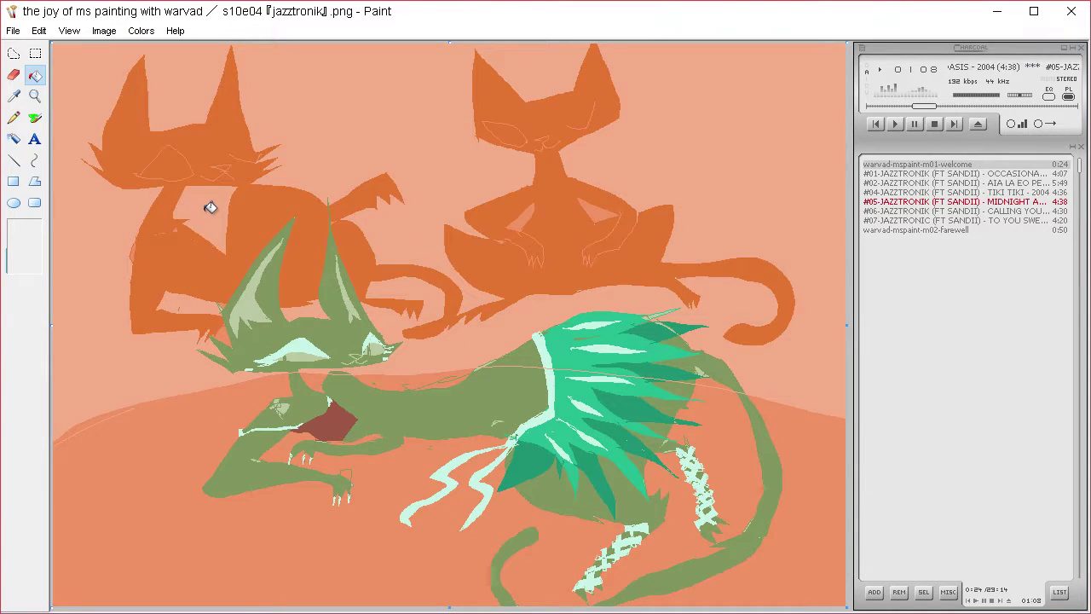
Undo the background fills and remove the curved horizon line
key(ctrl+z)
key(ctrl+z)
key(ctrl+z)
key(ctrl+z)
key(ctrl+z)
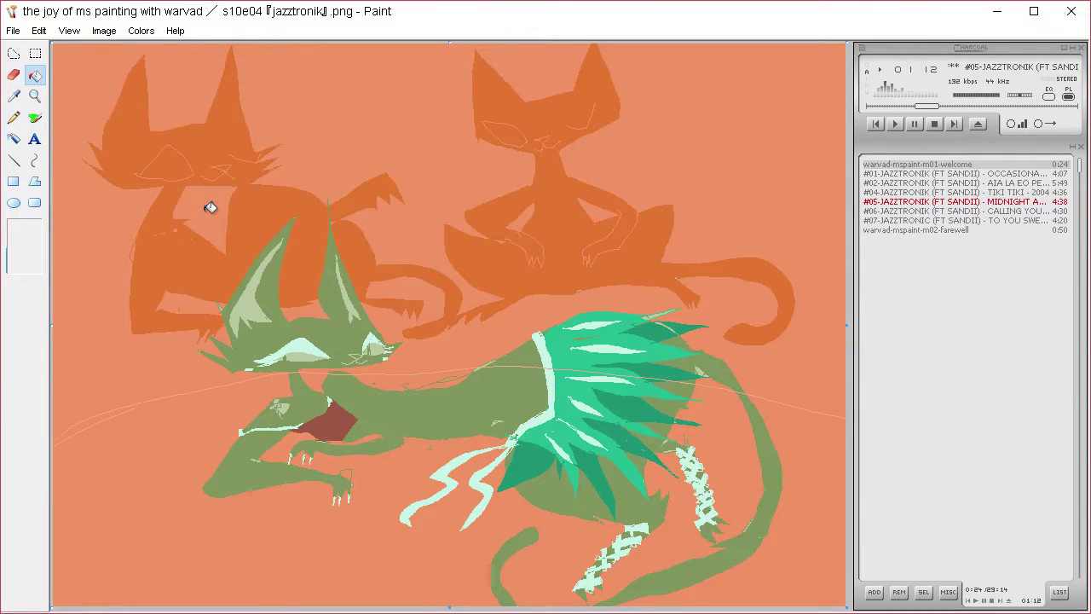
key(ctrl+a)
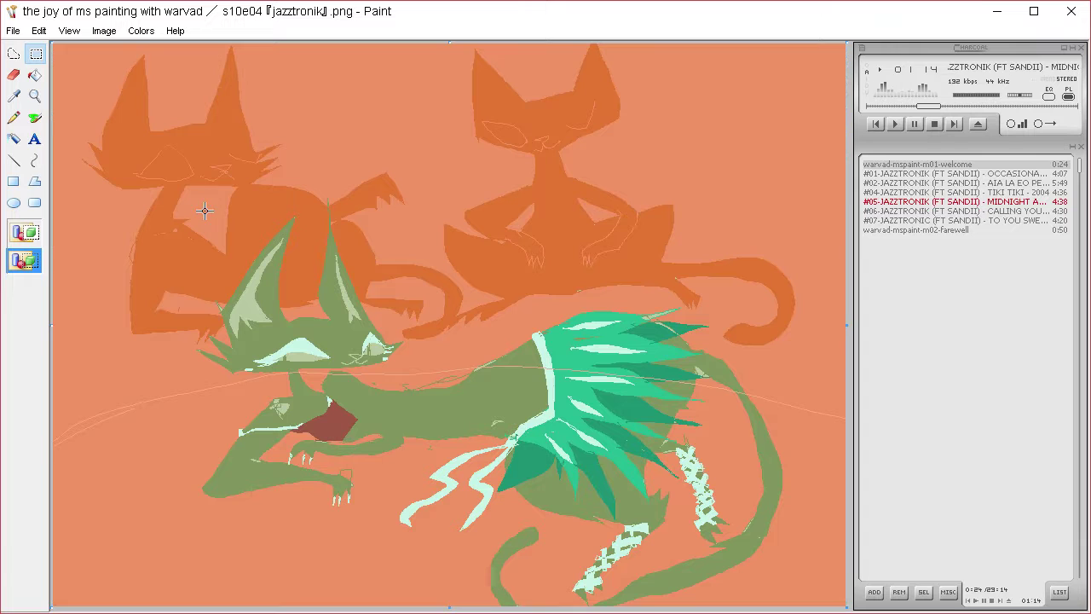
key(ctrl+z)
key(ctrl+a)
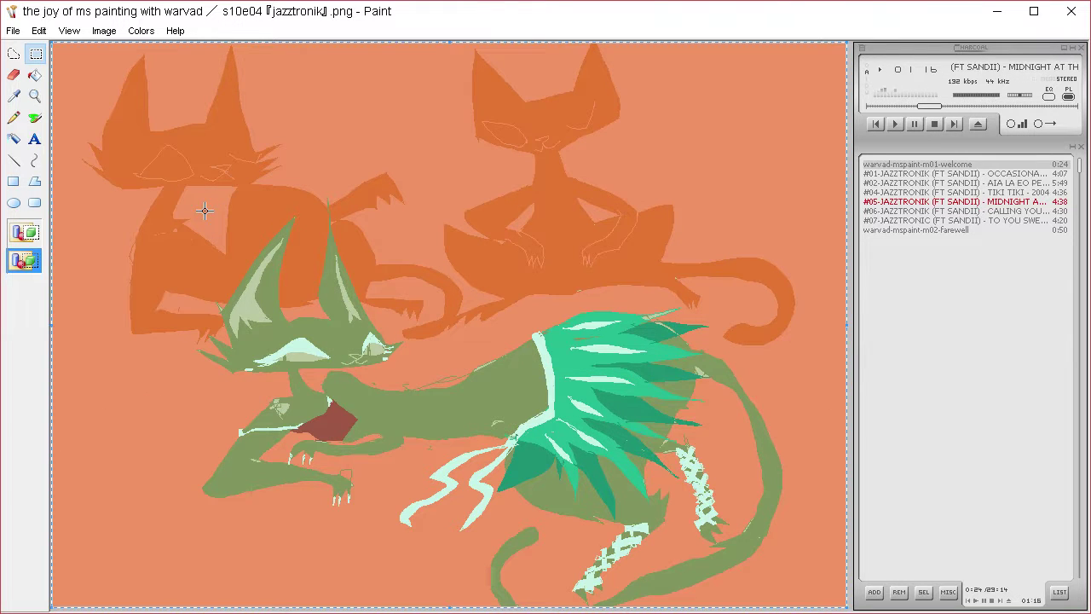
Outline a wide diagonal band with jagged edges across the ground behind the green reclining cat in light peach
click(19, 98)
click(186, 426)
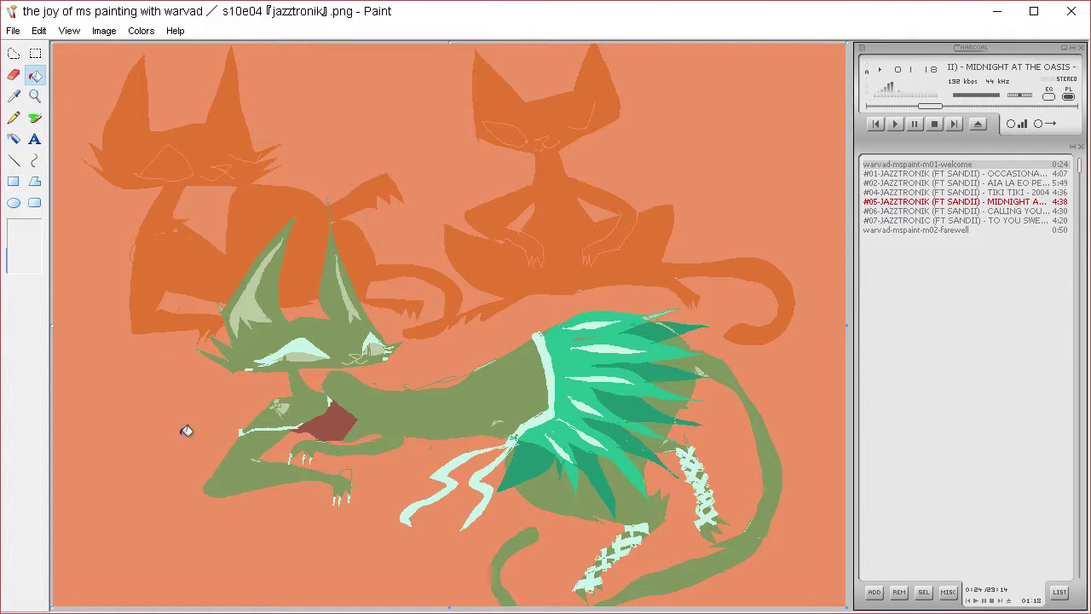
click(24, 120)
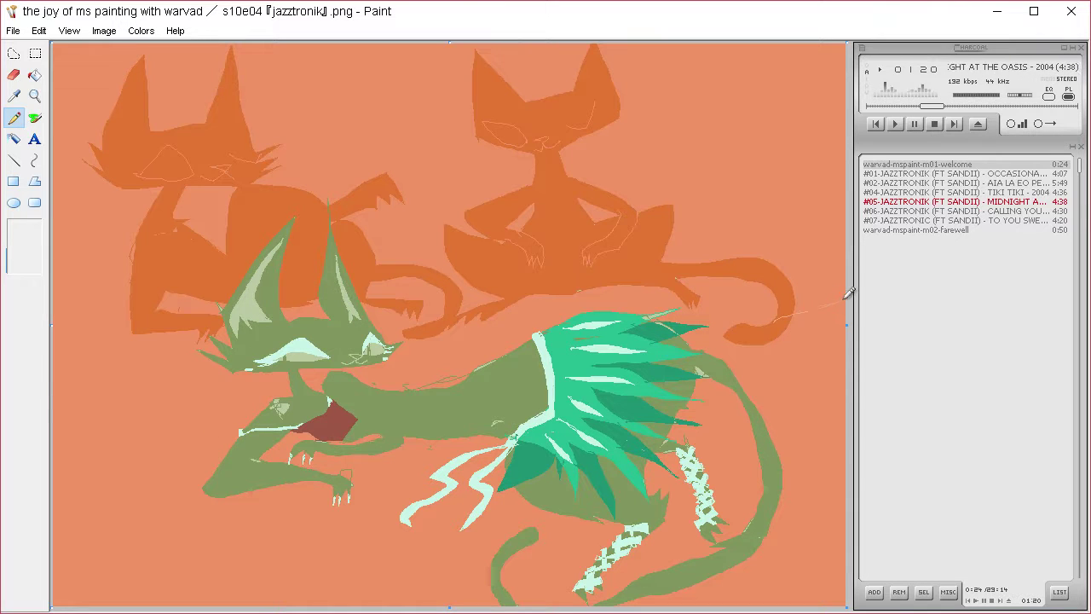
mouse_move(845, 295)
mouse_down()
mouse_move(637, 308)
mouse_move(29, 460)
mouse_move(181, 438)
mouse_move(145, 463)
mouse_move(140, 506)
mouse_move(108, 549)
mouse_up()
mouse_move(241, 547)
mouse_down()
mouse_move(256, 521)
mouse_move(366, 460)
mouse_move(378, 479)
mouse_move(356, 519)
mouse_move(492, 470)
mouse_move(465, 447)
mouse_move(661, 397)
mouse_move(783, 386)
mouse_move(847, 324)
mouse_move(840, 297)
mouse_up()
Fill the band's sections around the green cat with light peach and clear the outline crossing its body and skirt
click(34, 75)
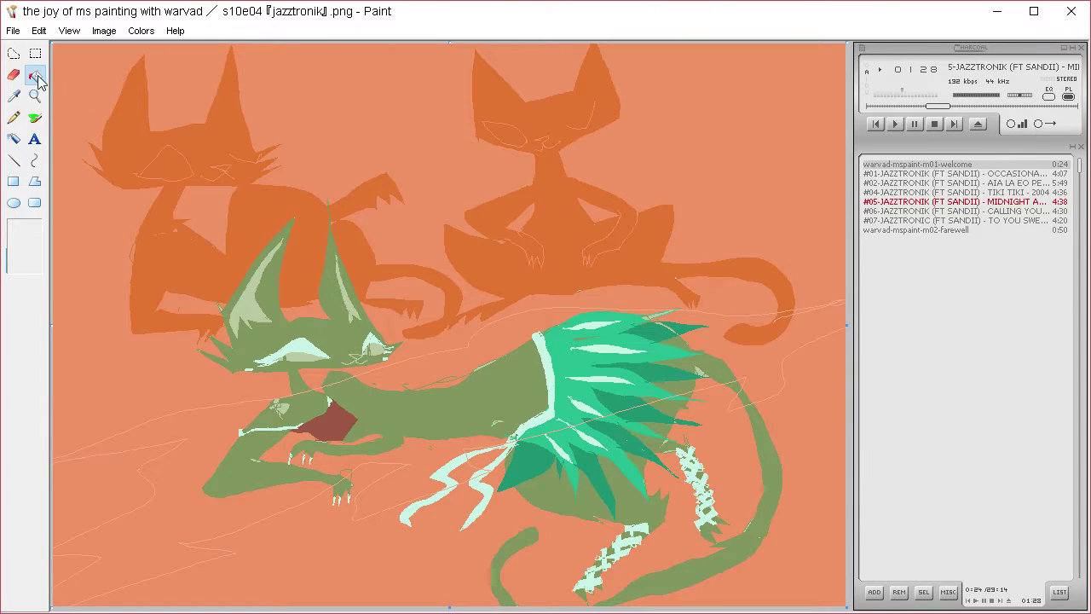
click(195, 461)
click(362, 460)
click(295, 437)
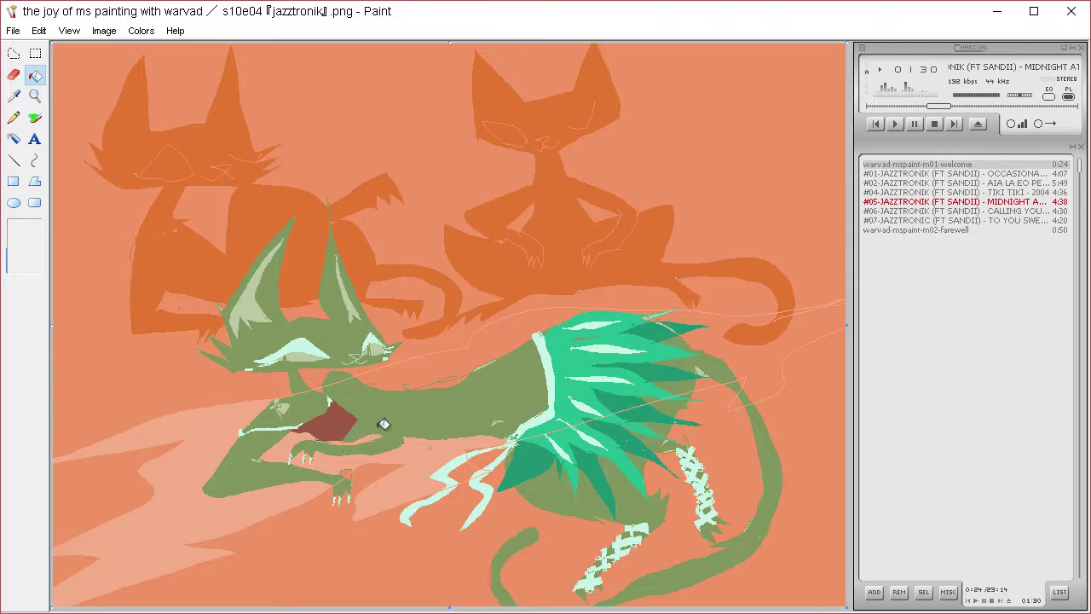
click(442, 368)
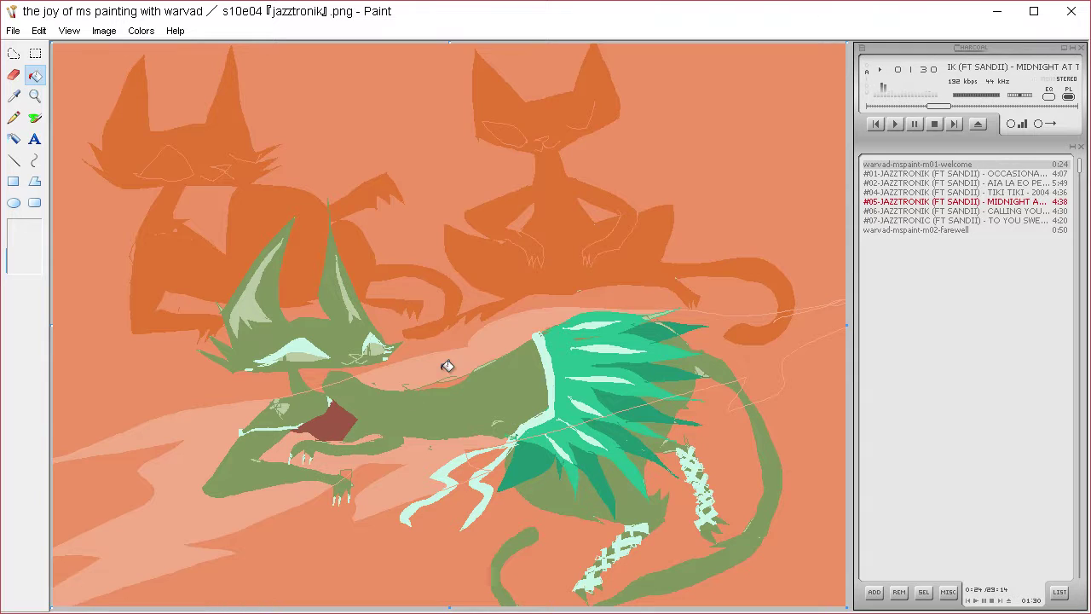
click(742, 327)
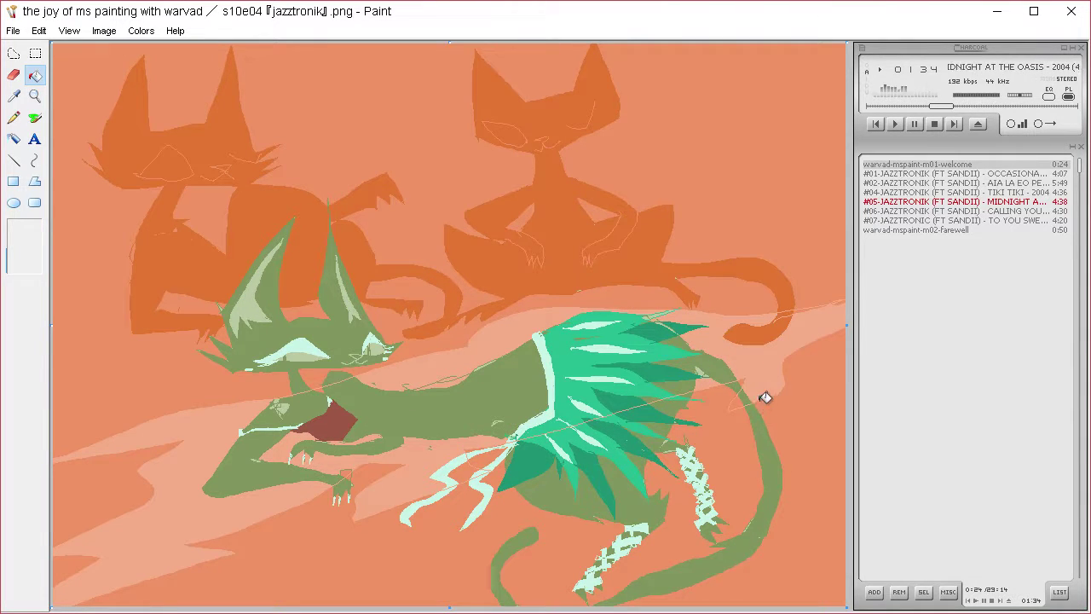
key(ctrl+a)
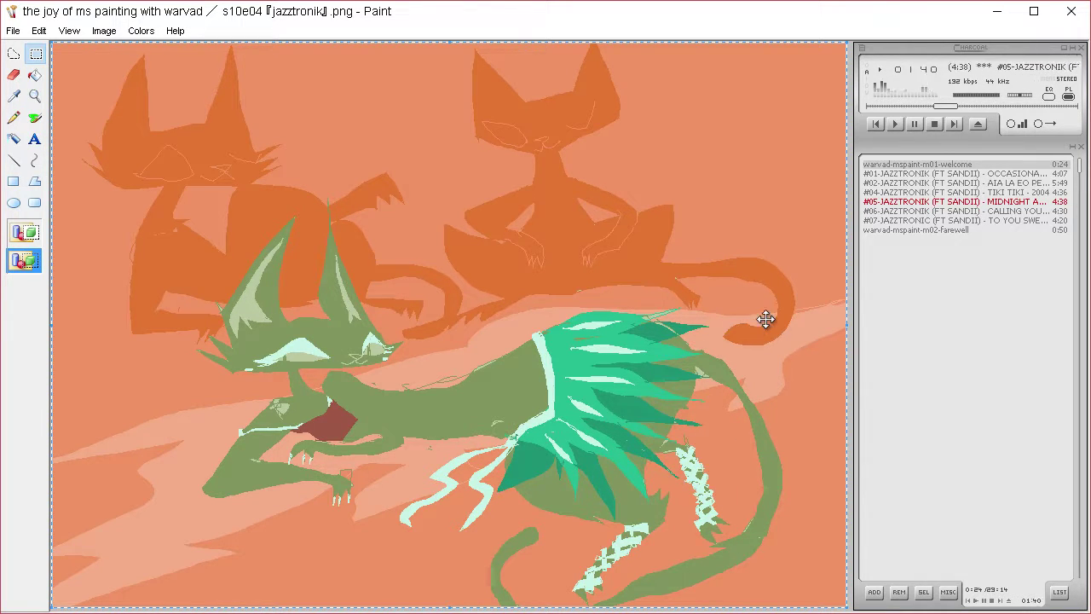
Add small pointed pale mint ties at both ends of the skirt's waistband and fill them in
click(14, 99)
click(36, 118)
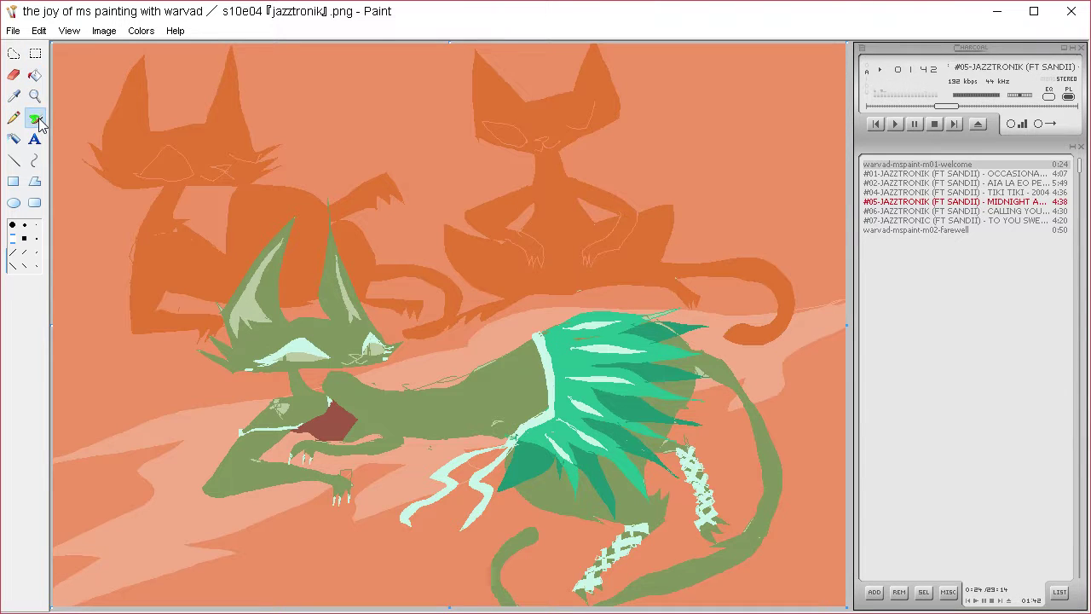
click(13, 118)
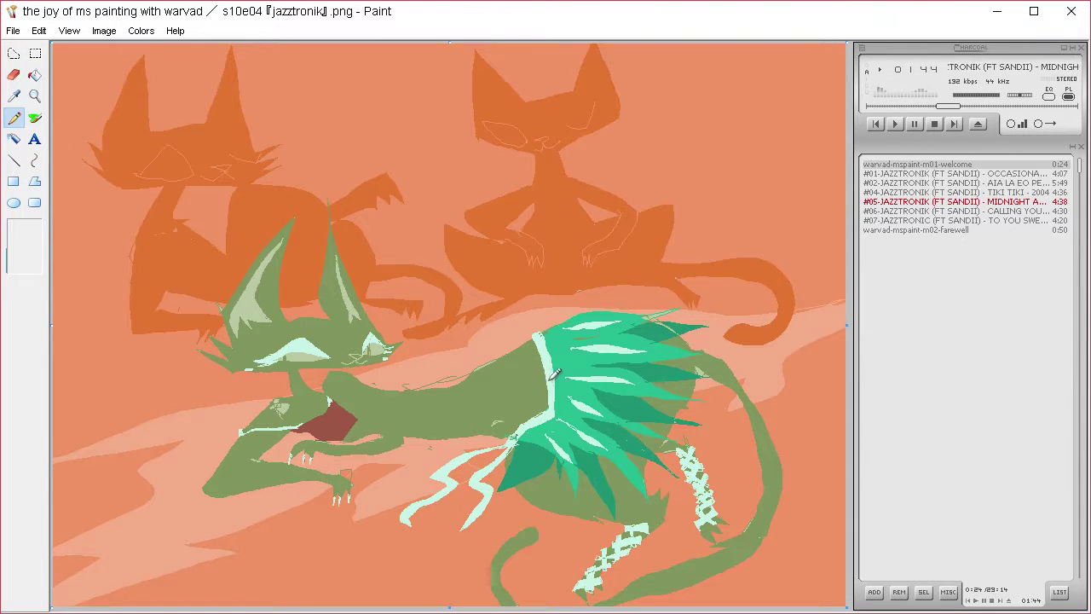
mouse_move(539, 412)
mouse_down()
mouse_move(490, 433)
mouse_move(526, 422)
mouse_up()
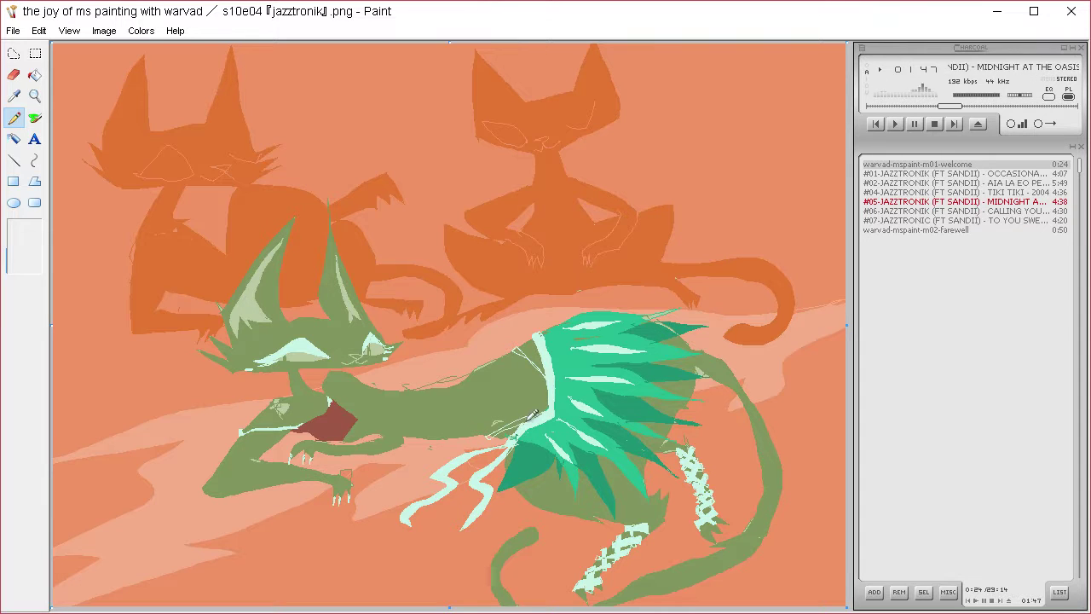
click(34, 75)
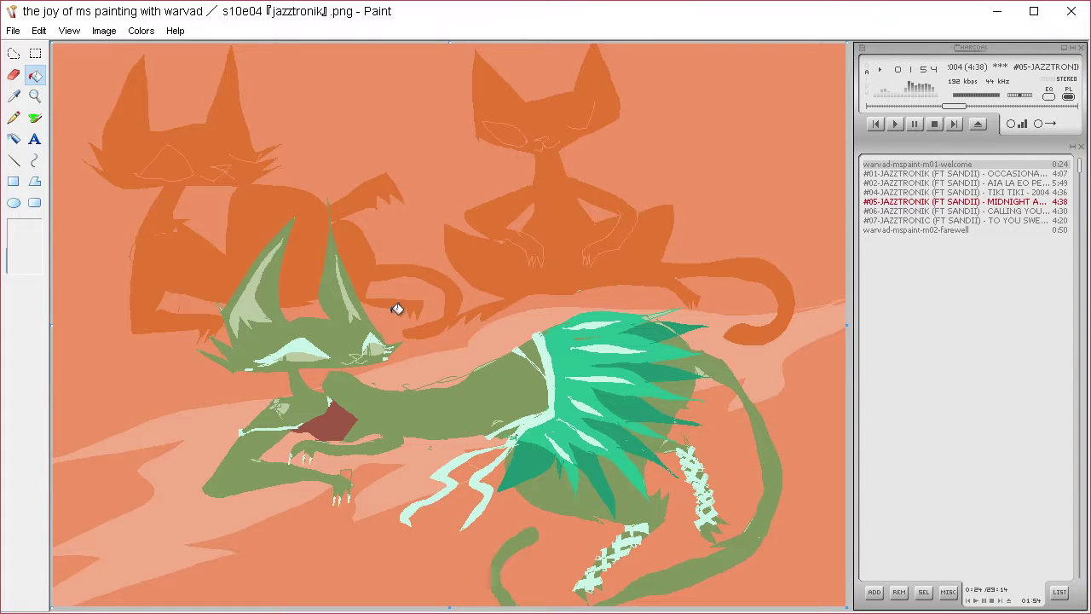
Define a pale green drawing colour with red 206, green 251 and blue 218
click(140, 31)
click(150, 52)
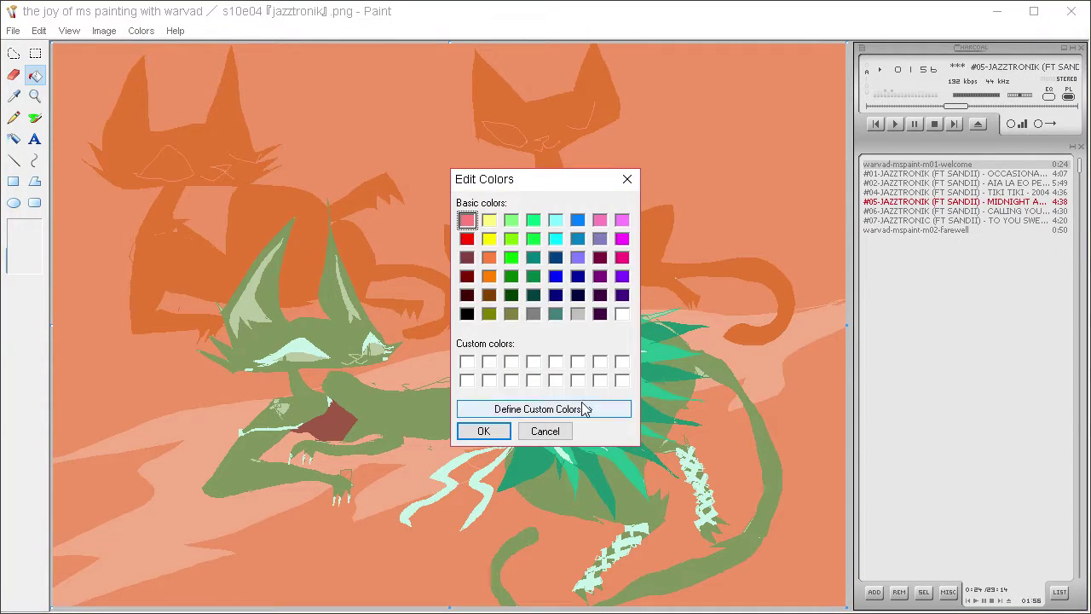
click(592, 409)
click(703, 224)
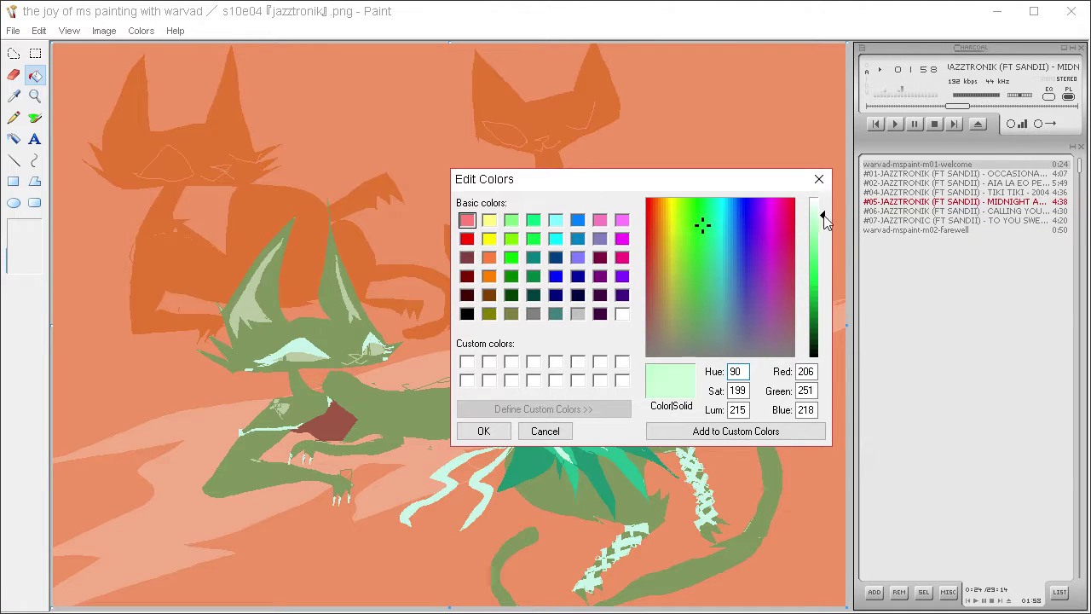
click(484, 430)
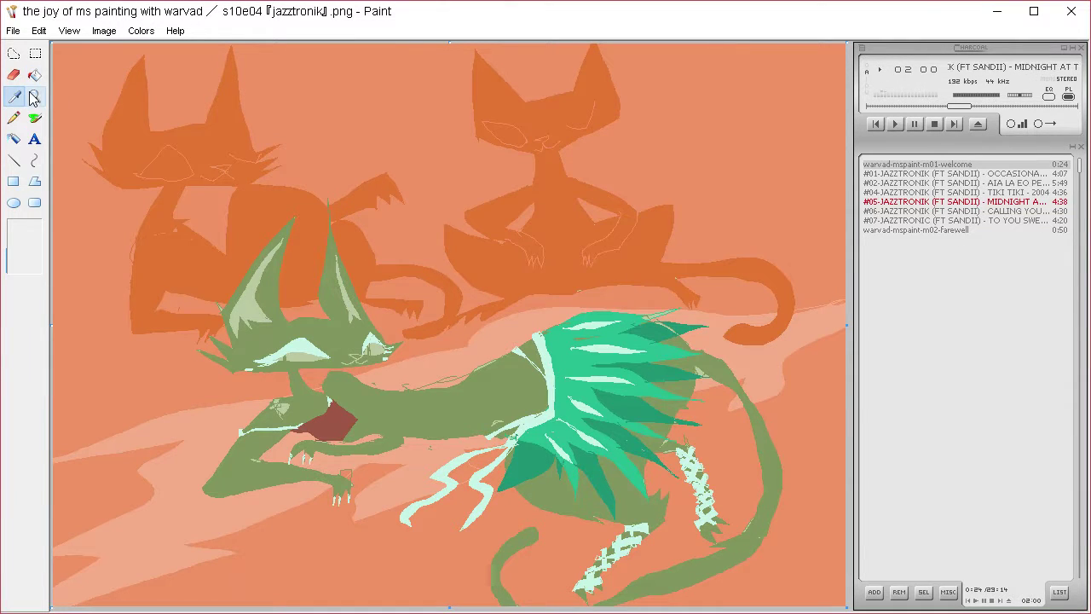
Try filling the reclining cat's head and torso with a pale grey-beige of red 192, green 191 and blue 165
click(141, 31)
click(147, 53)
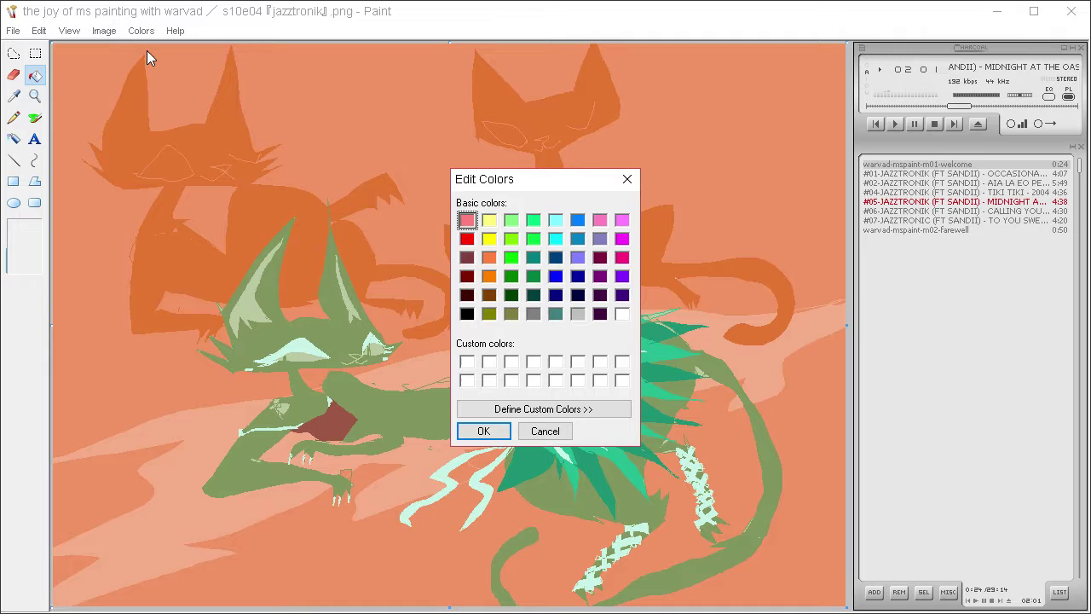
click(621, 409)
click(671, 314)
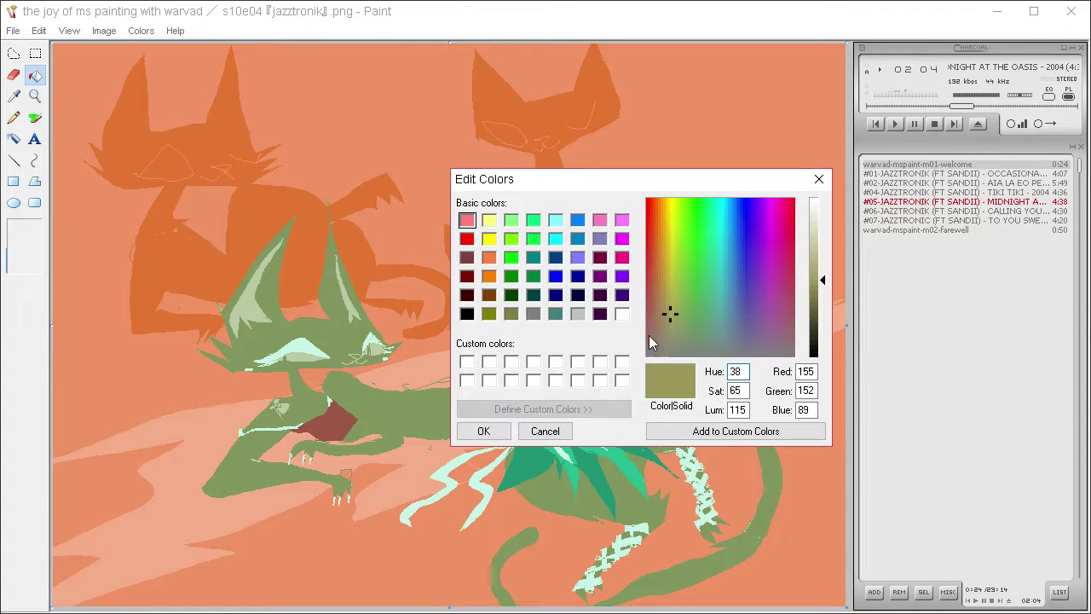
click(823, 259)
click(670, 326)
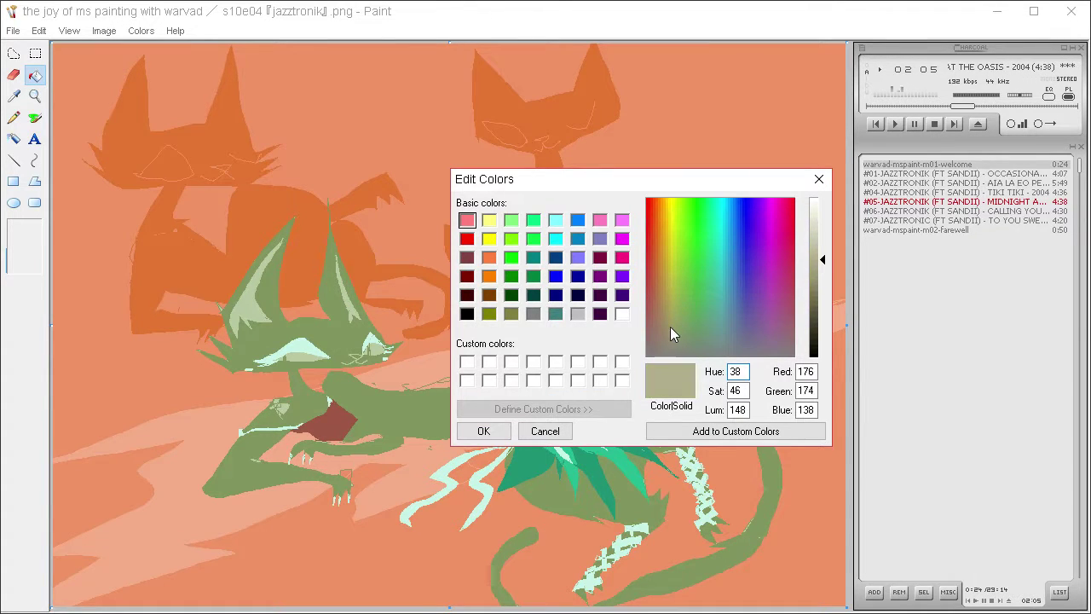
click(821, 243)
click(503, 430)
click(442, 408)
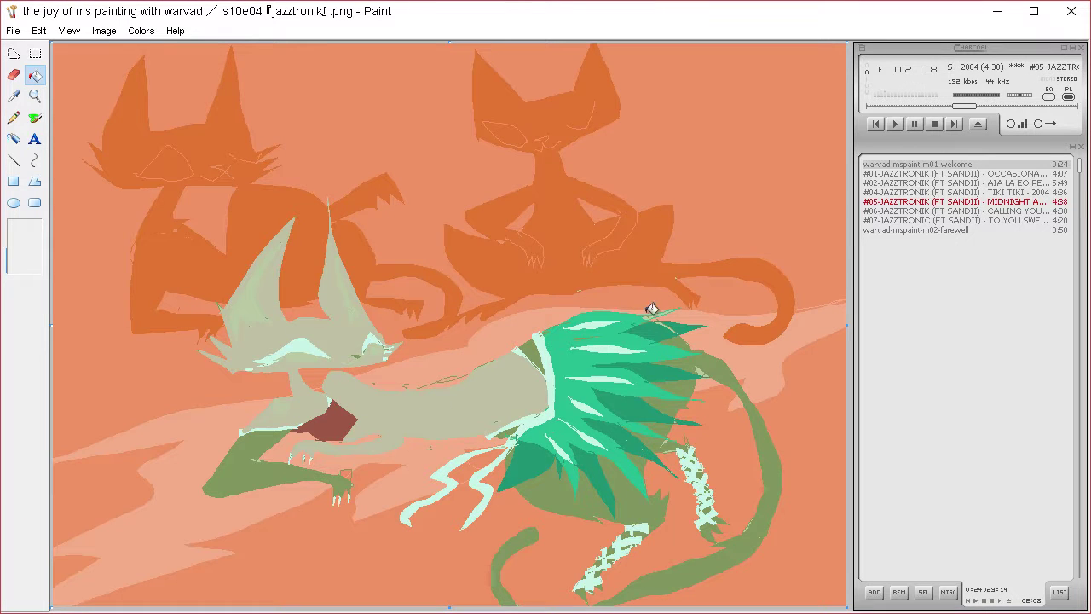
key(ctrl+z)
Try filling the cat's head, torso, arms, tail and haunch with a grey-brown of red 170, green 164 and blue 140
click(140, 31)
click(162, 48)
click(609, 409)
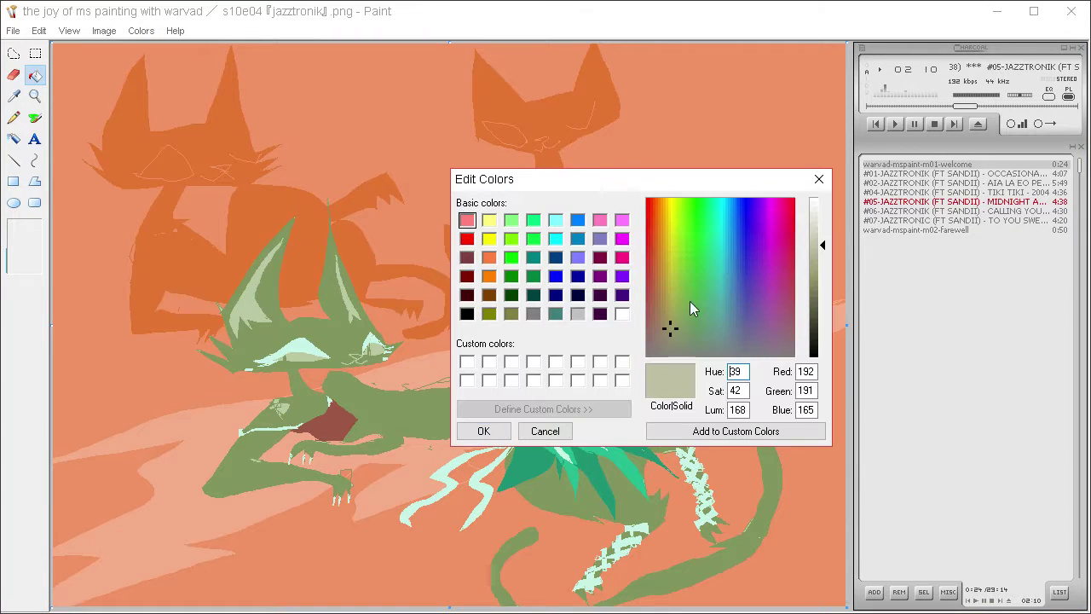
click(820, 268)
click(821, 257)
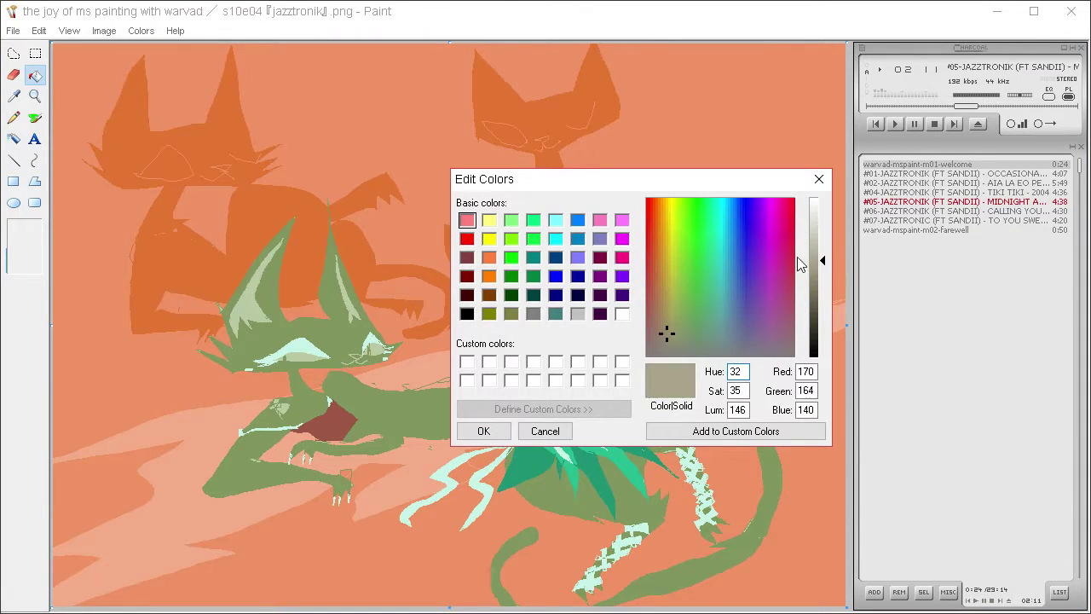
click(484, 431)
click(450, 411)
click(257, 465)
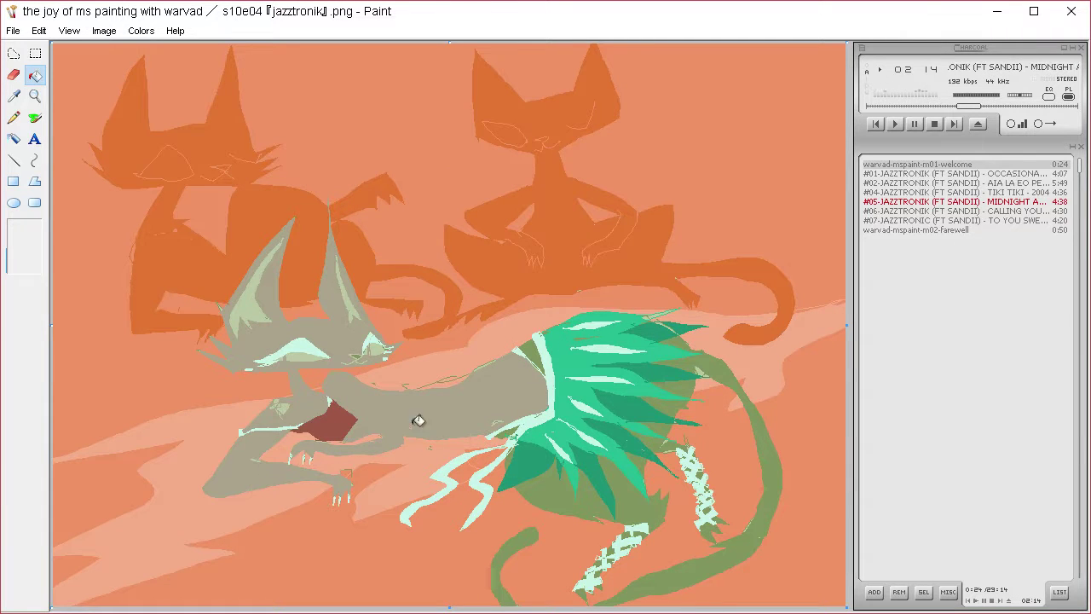
click(697, 365)
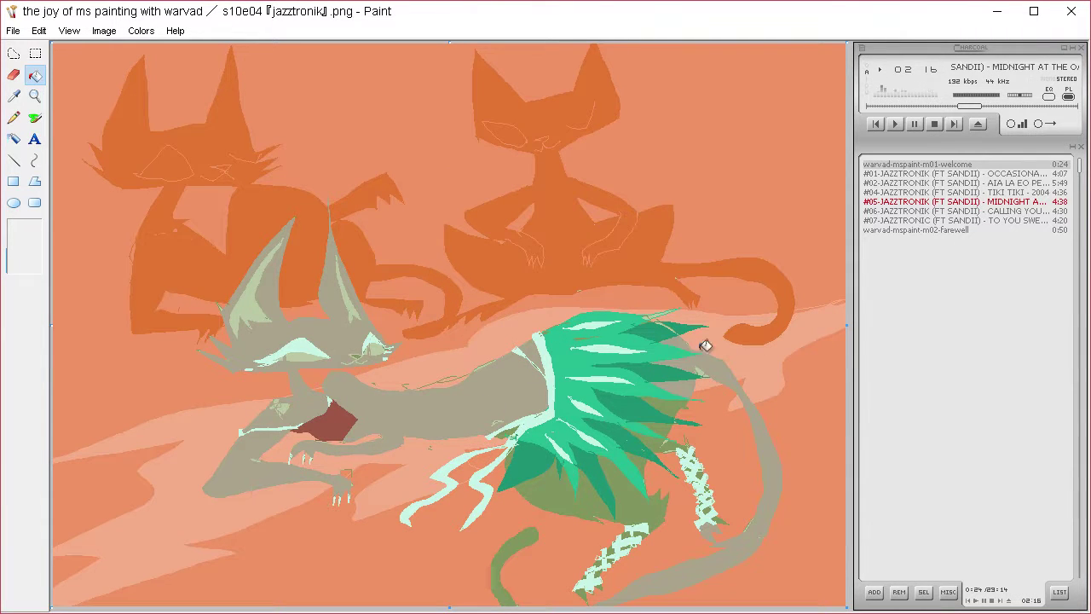
click(621, 490)
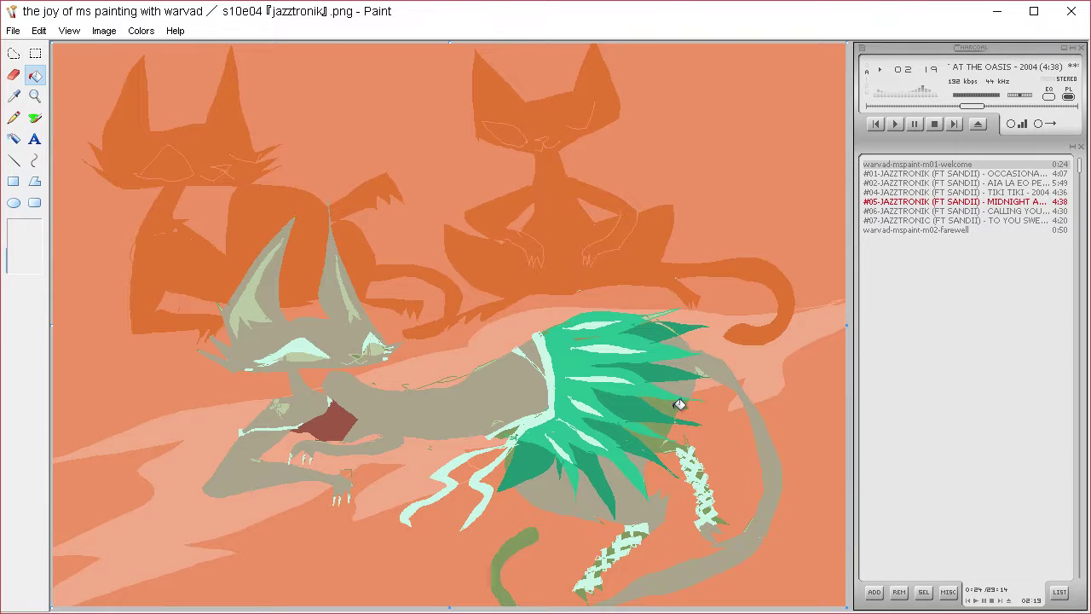
Undo the grey-brown fills on the reclining cat
key(ctrl+z)
key(ctrl+z)
key(ctrl+z)
key(ctrl+z)
key(ctrl+z)
key(ctrl+z)
key(ctrl+z)
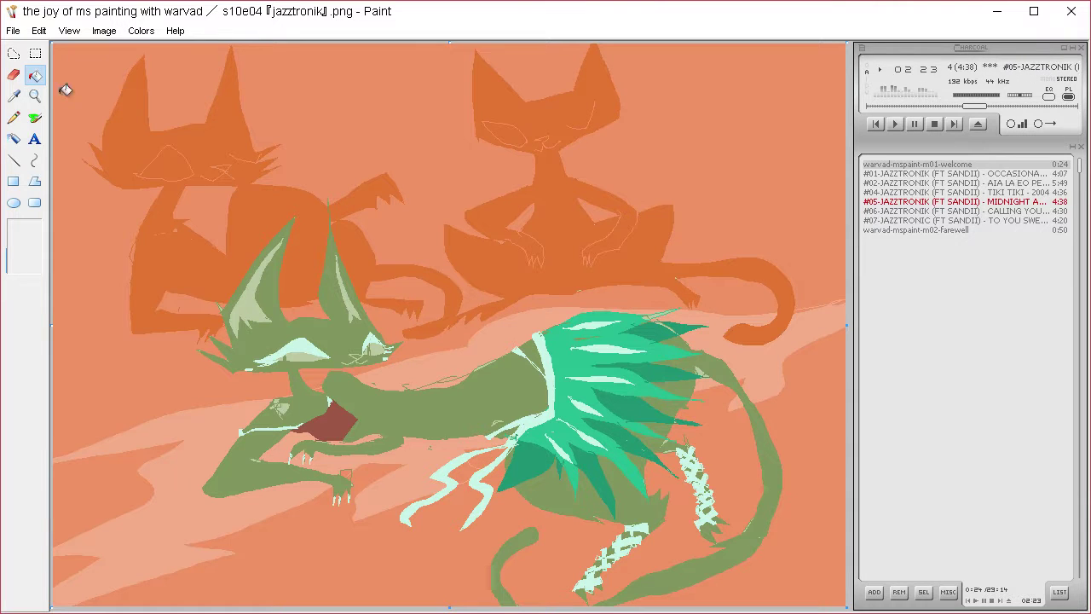
drag(0, 97, 6, 97)
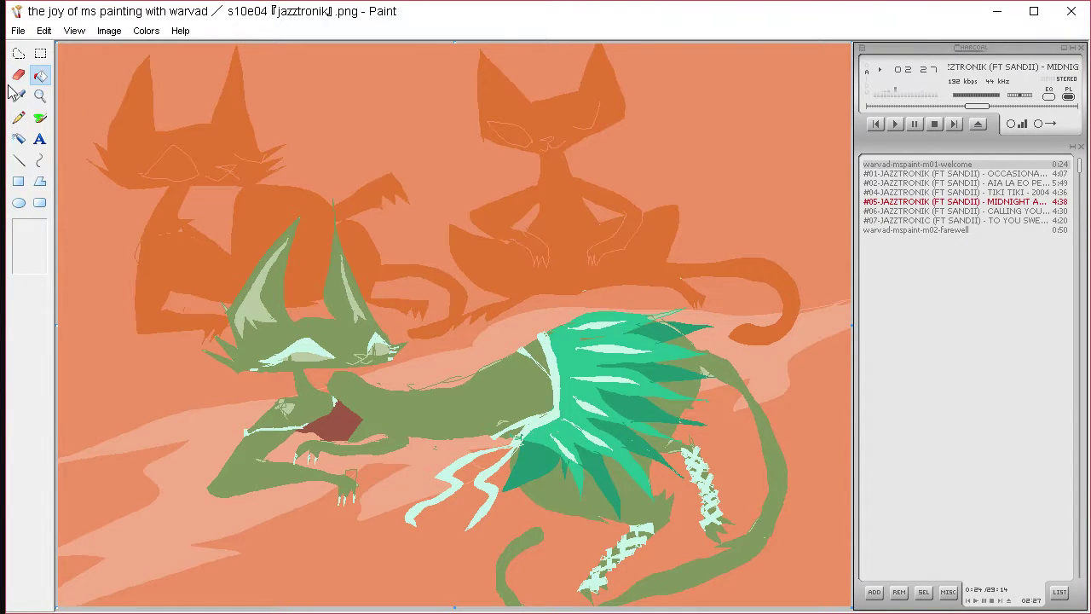
drag(6, 88, 1, 88)
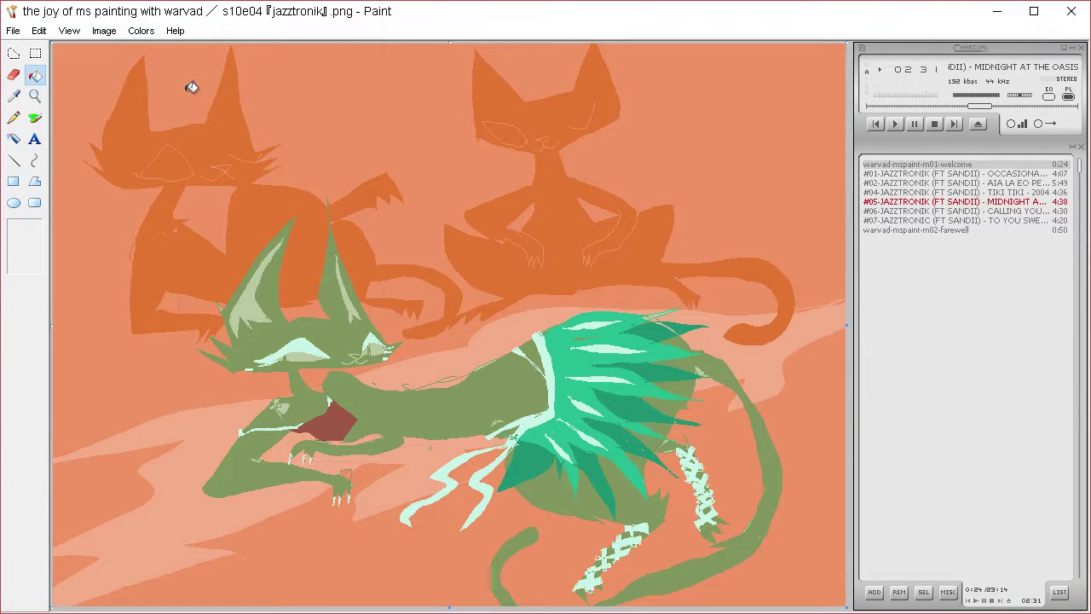
Define a light olive from the cat's green with red 179, green 177 and blue 130, and try it as a body fill
click(23, 93)
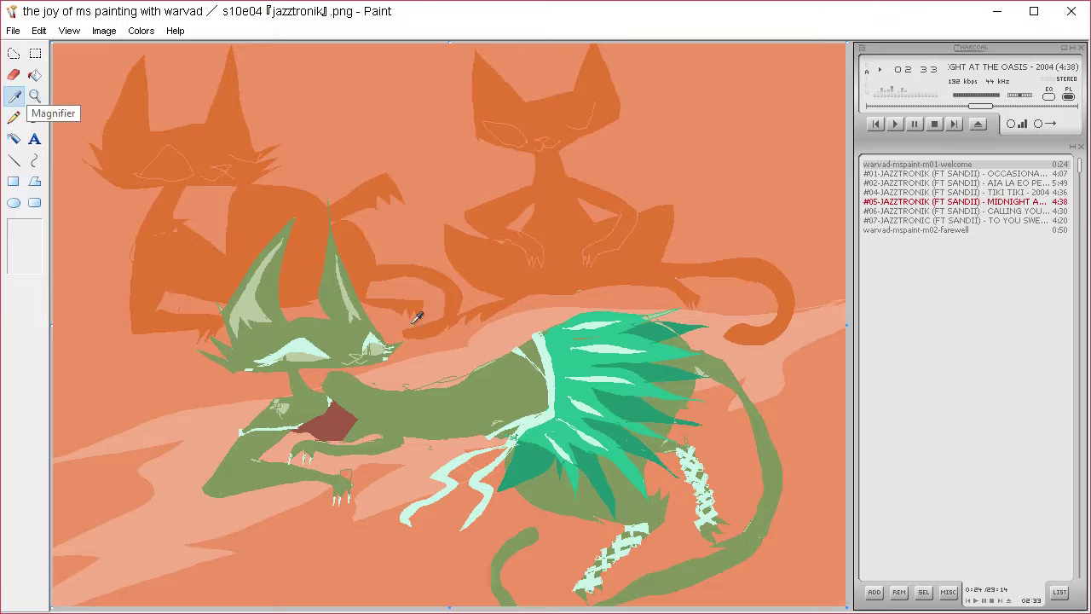
click(404, 382)
click(140, 31)
click(174, 49)
click(556, 408)
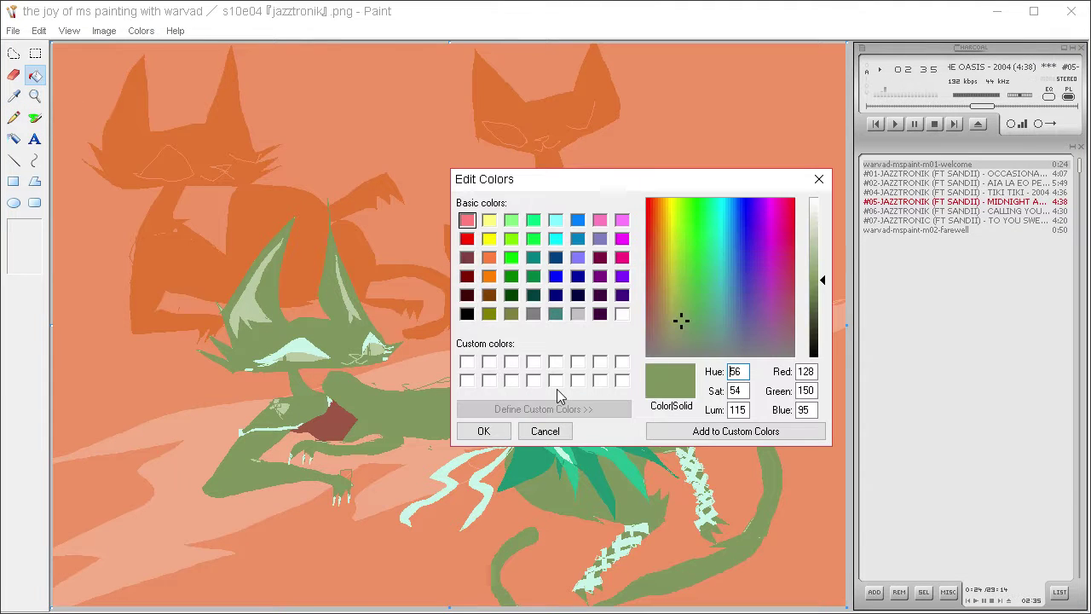
click(672, 319)
drag(818, 278, 822, 263)
click(499, 431)
click(386, 288)
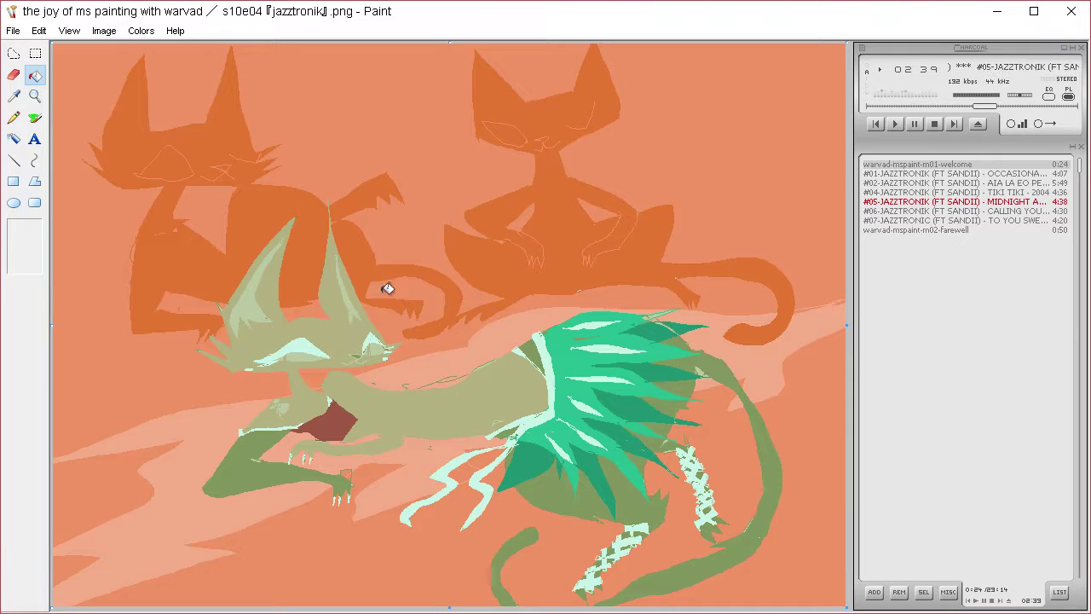
key(ctrl+z)
Copy the whole picture and sample the cat's body green as the transparent background colour
click(34, 117)
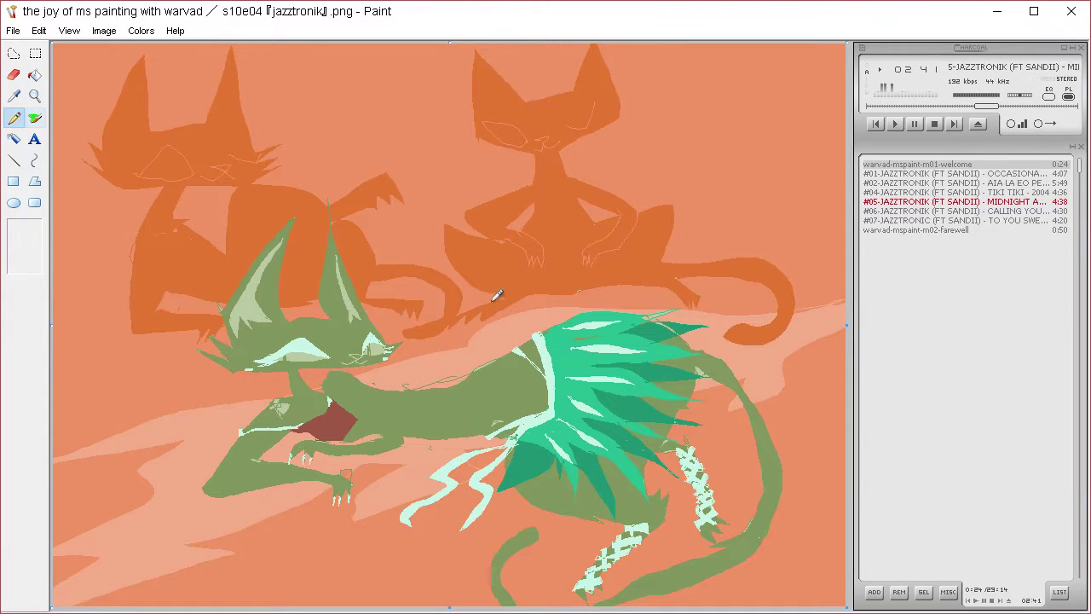
key(ctrl+a)
click(14, 96)
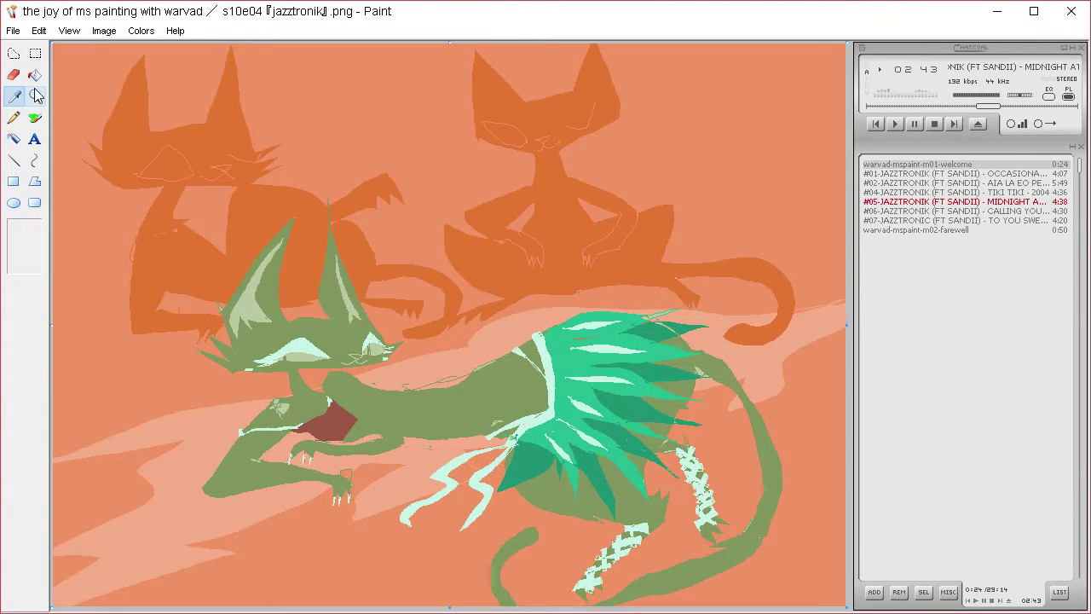
click(314, 325)
Paint broad light olive strokes over the cat's head, back, tail and arms with an enlarged square brush, previewing them beneath a transparent paste of the copy
click(34, 117)
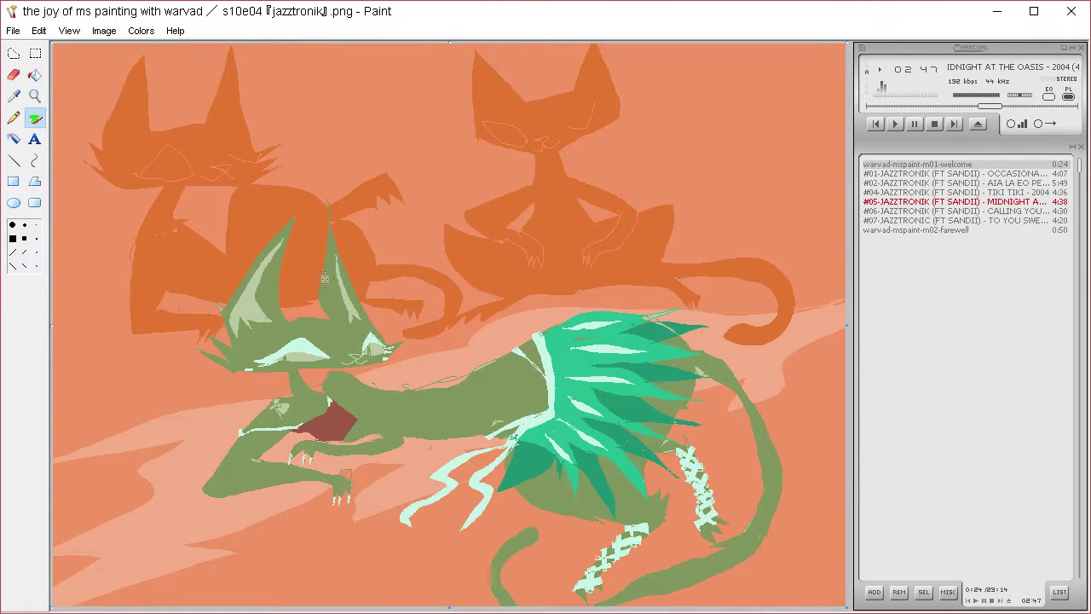
click(325, 279)
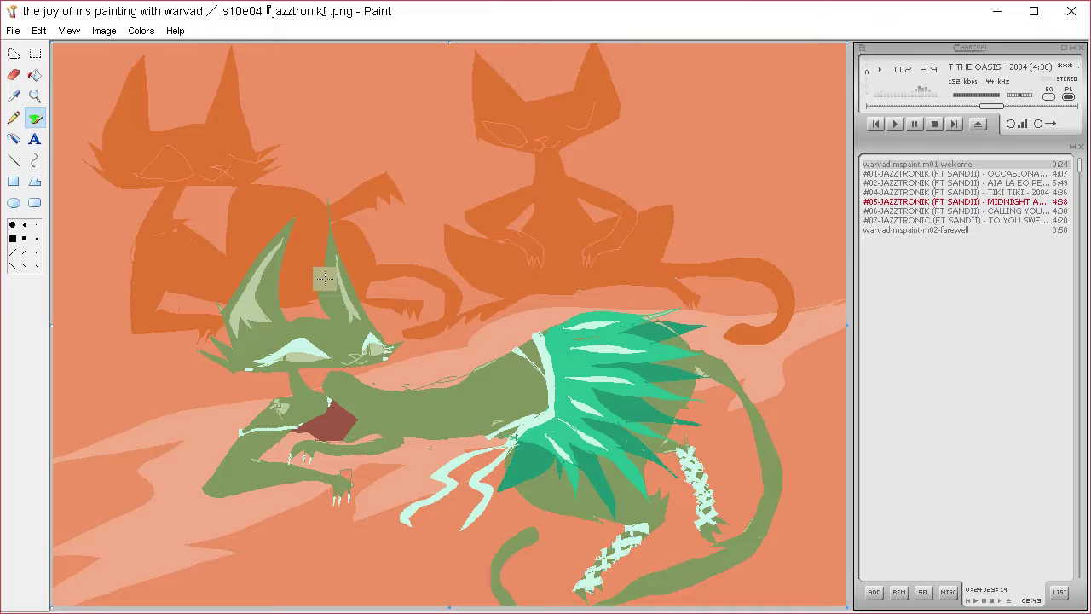
mouse_move(325, 279)
mouse_down()
mouse_move(292, 216)
mouse_move(271, 297)
mouse_move(303, 335)
mouse_move(334, 322)
mouse_move(352, 334)
mouse_move(342, 344)
mouse_move(360, 308)
mouse_up()
mouse_move(349, 377)
mouse_down()
mouse_move(383, 413)
mouse_move(406, 383)
mouse_move(472, 402)
mouse_move(531, 349)
mouse_move(528, 363)
mouse_move(559, 401)
mouse_up()
mouse_move(745, 385)
mouse_down()
mouse_move(784, 480)
mouse_move(763, 558)
mouse_up()
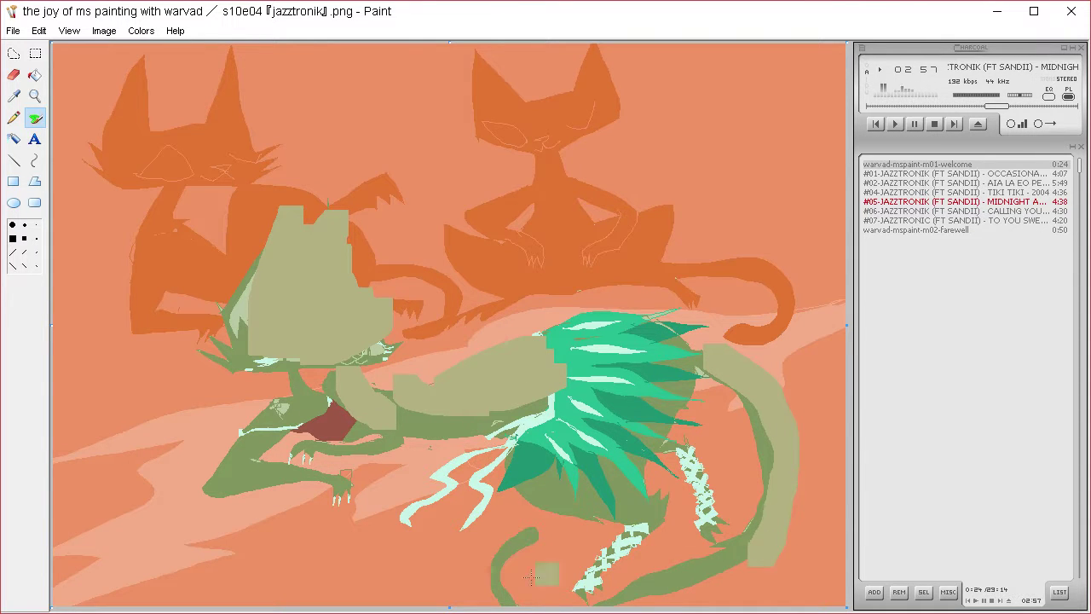
mouse_move(546, 537)
mouse_down()
mouse_move(561, 585)
mouse_move(667, 567)
mouse_move(695, 537)
mouse_up()
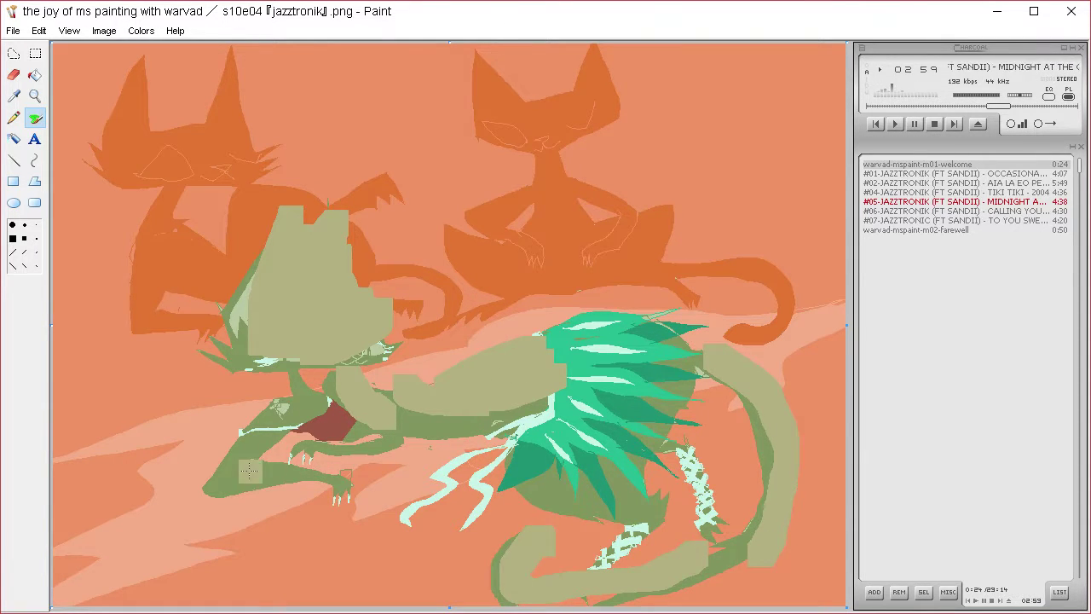
drag(247, 469, 338, 450)
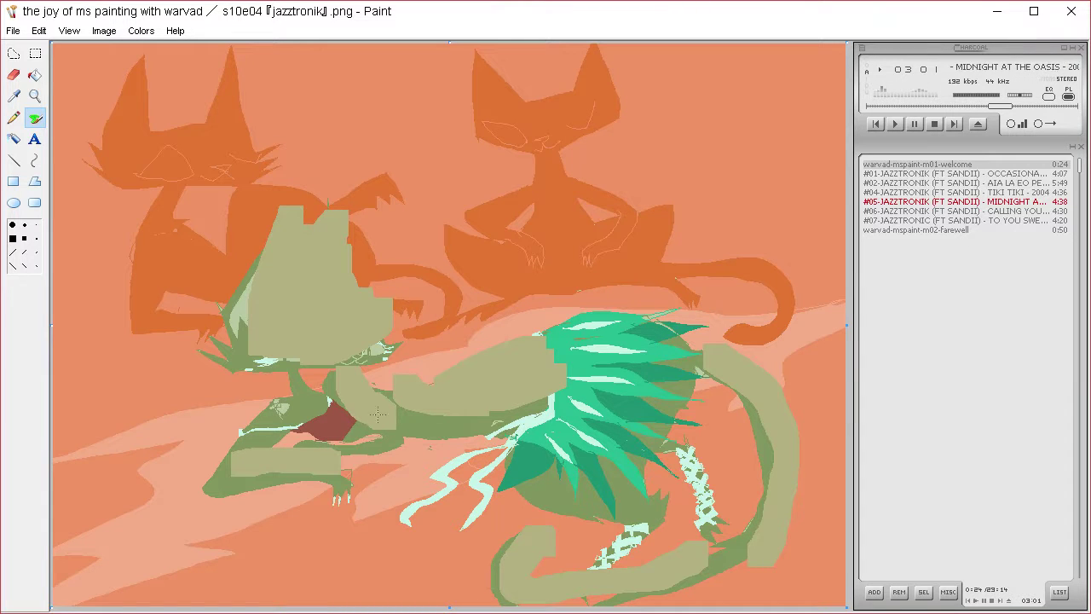
key(ctrl+v)
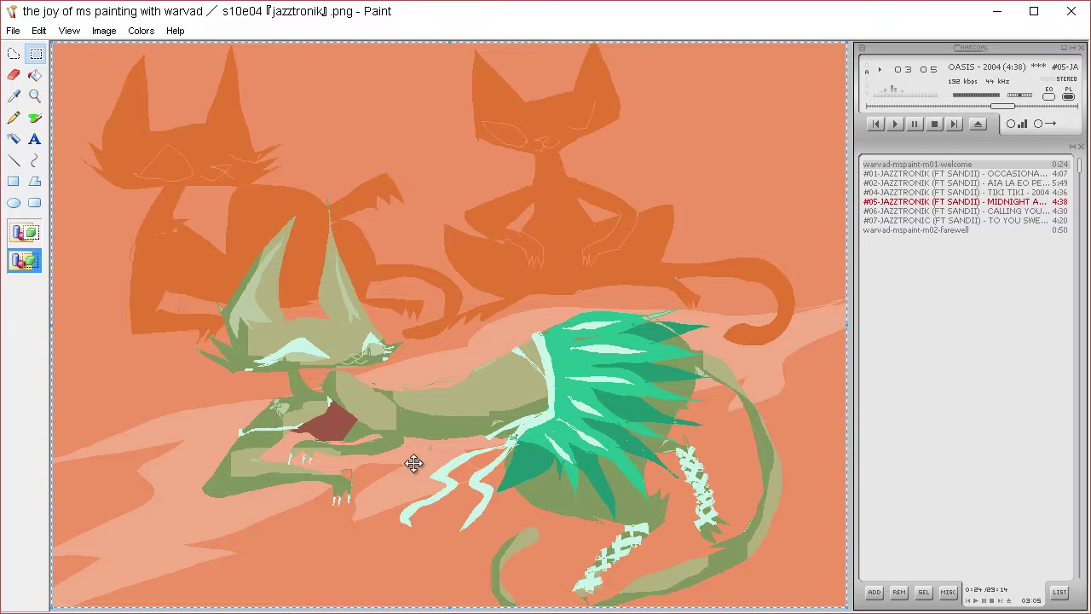
key(ctrl+z)
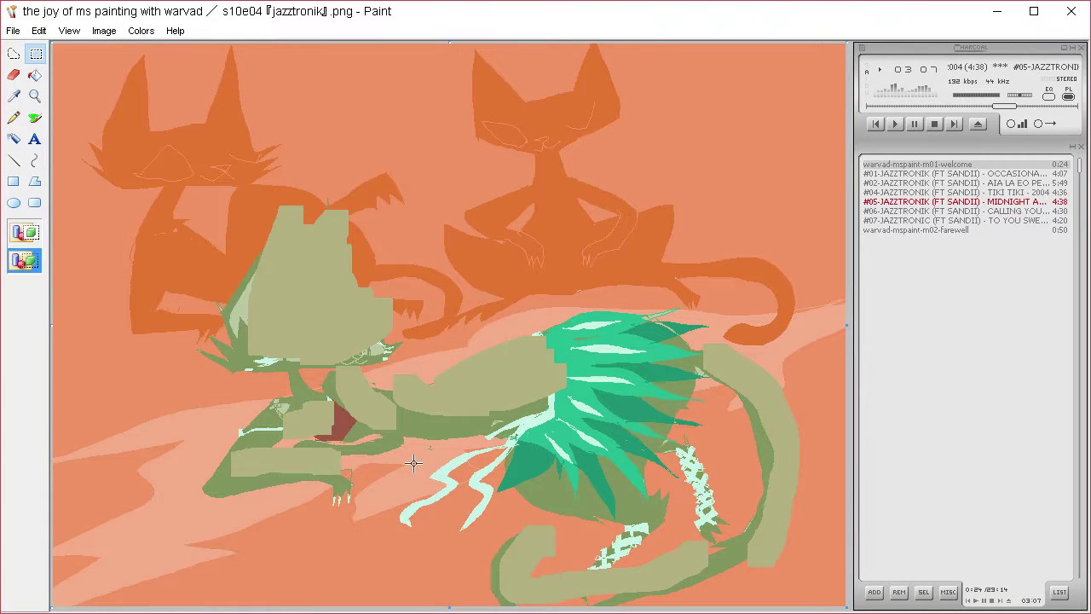
Darken the light olive drawing colour slightly
click(140, 30)
click(175, 49)
click(543, 409)
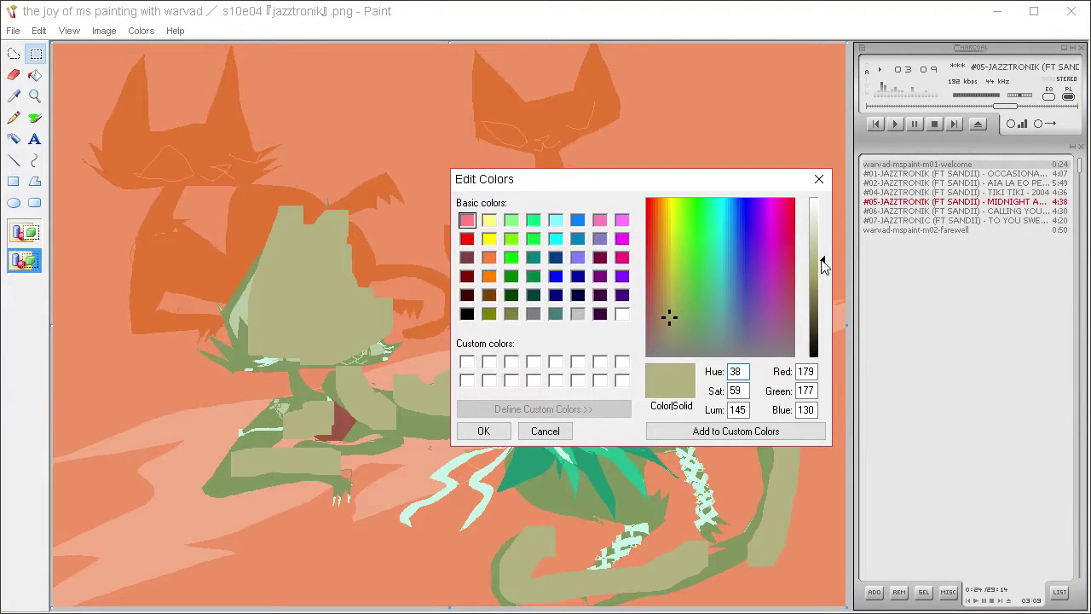
drag(822, 260, 822, 275)
click(484, 429)
Refill the strokes on the cat's head, chest, arm, back and tail with the darker olive and test the transparent paste over them
click(35, 75)
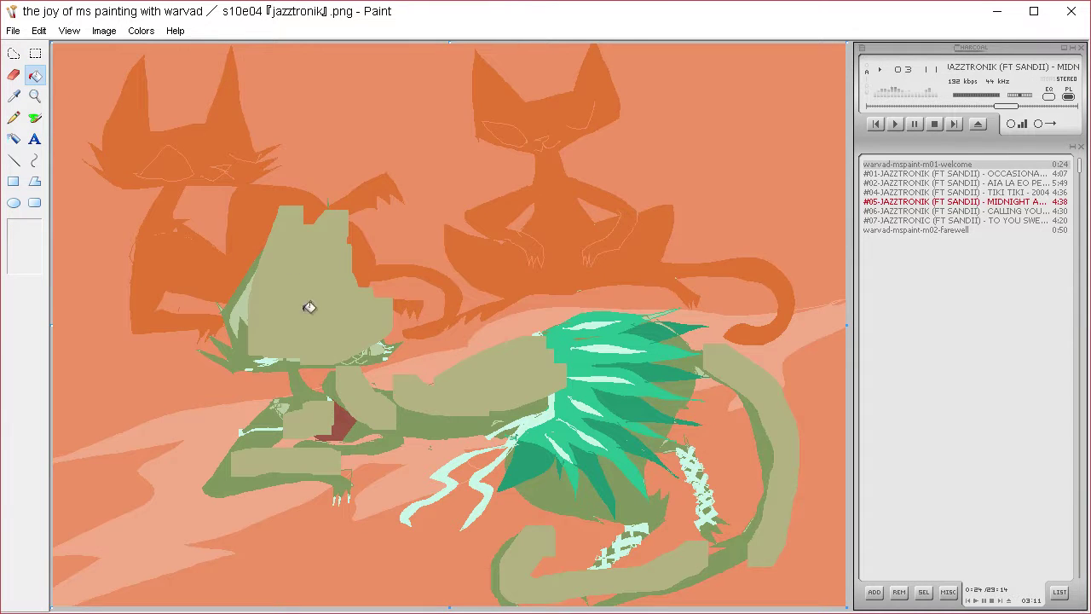
click(309, 307)
click(316, 413)
click(348, 408)
click(299, 456)
click(507, 380)
click(769, 393)
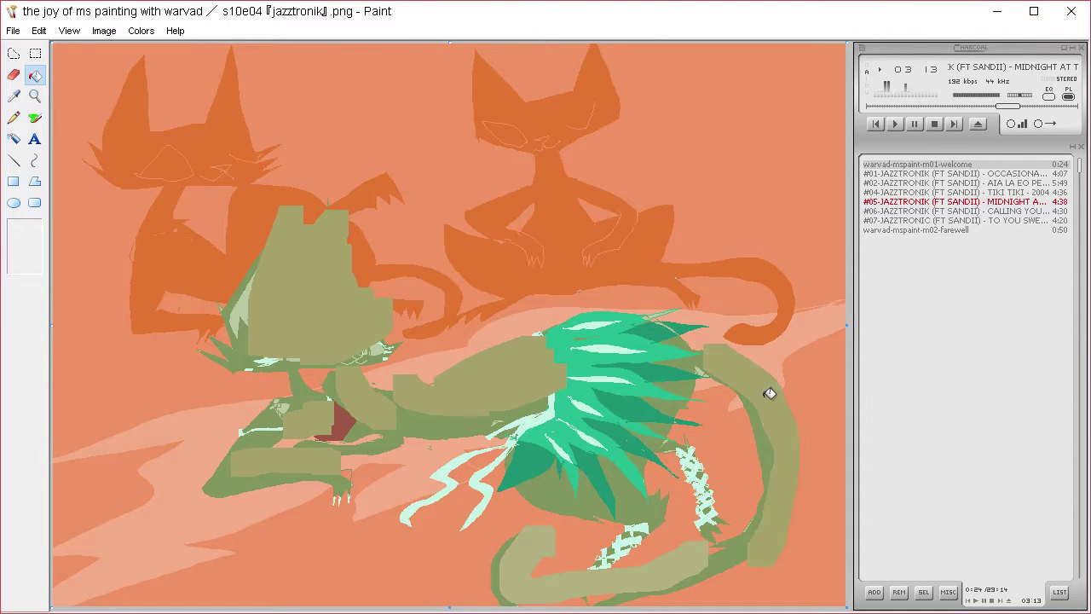
click(670, 565)
key(ctrl+v)
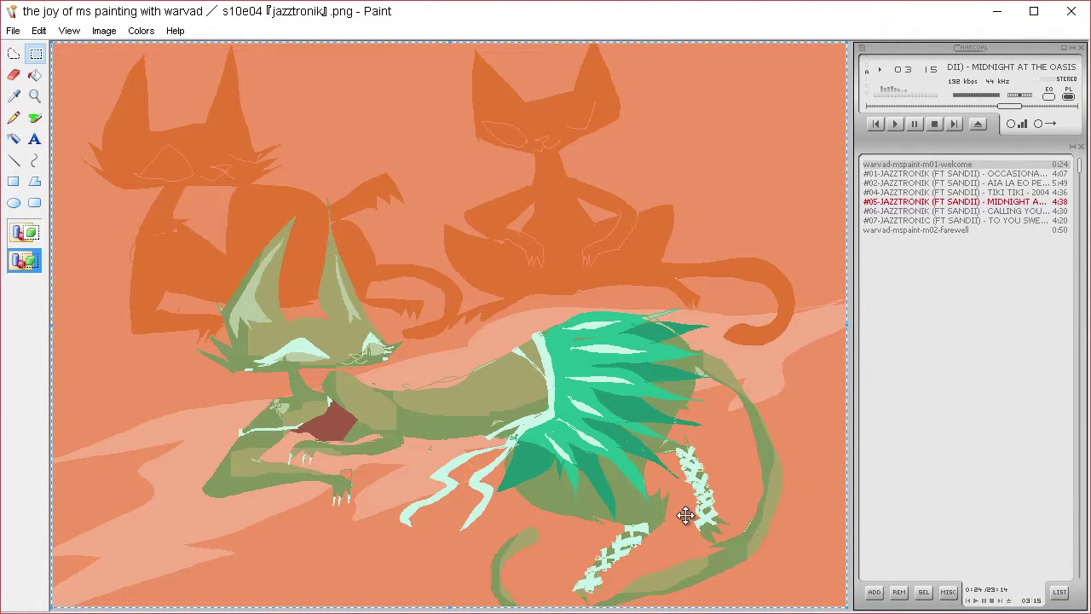
key(ctrl+z)
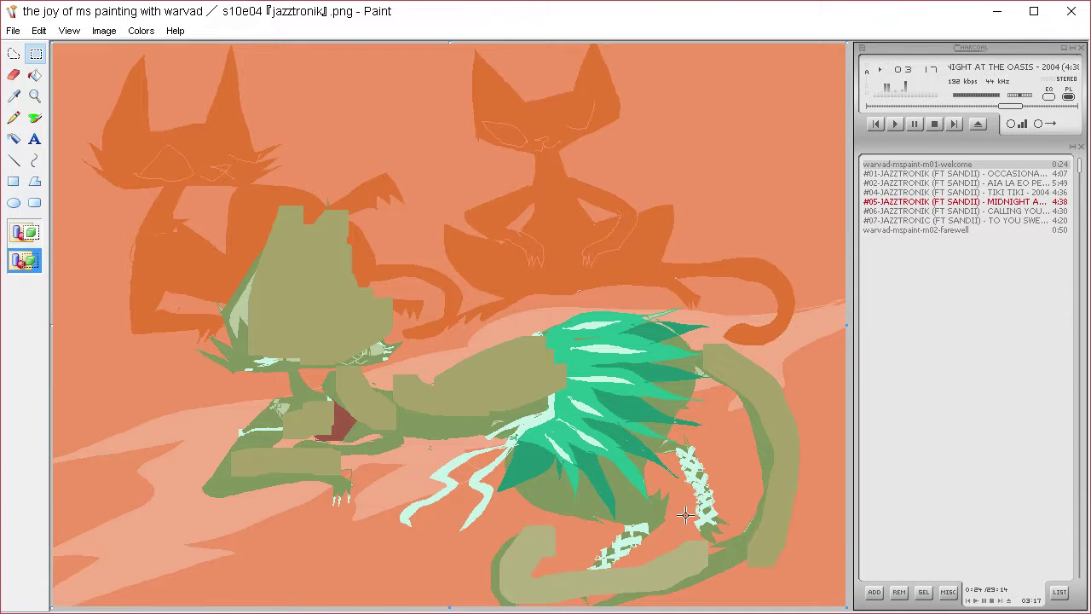
Define a grey-green from the cat's body colour with red 148, green 163 and blue 126, and refill the painted strokes with it
click(13, 95)
click(435, 412)
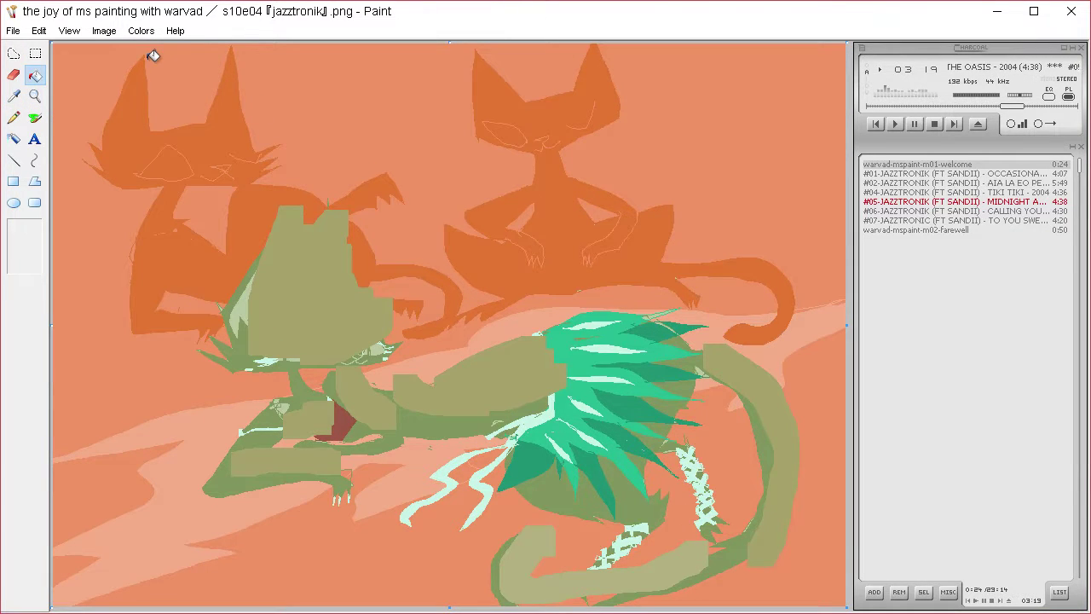
click(140, 31)
click(171, 49)
click(612, 409)
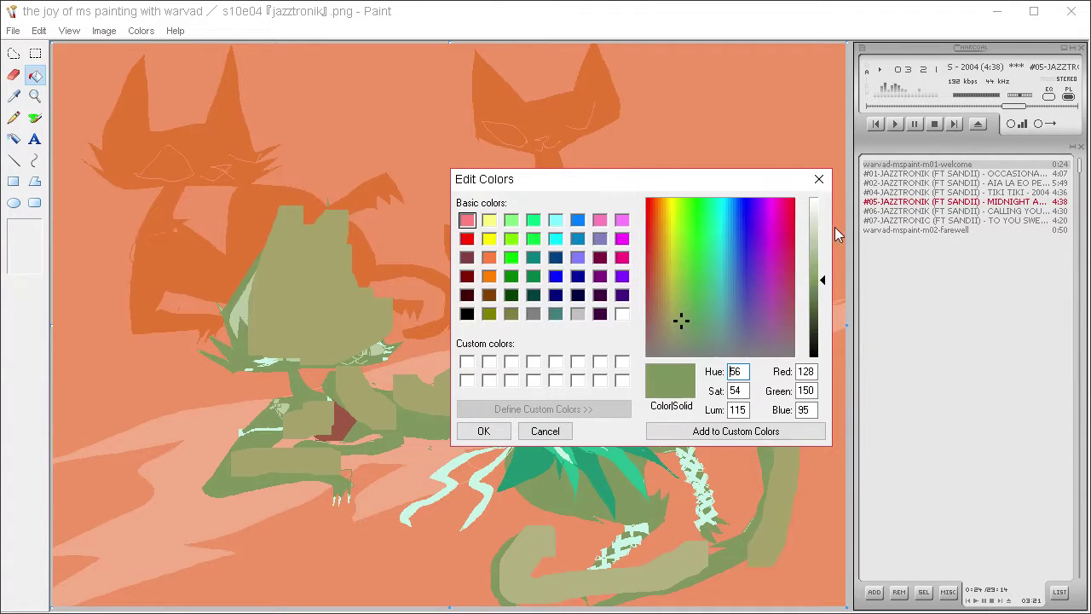
drag(819, 281, 817, 269)
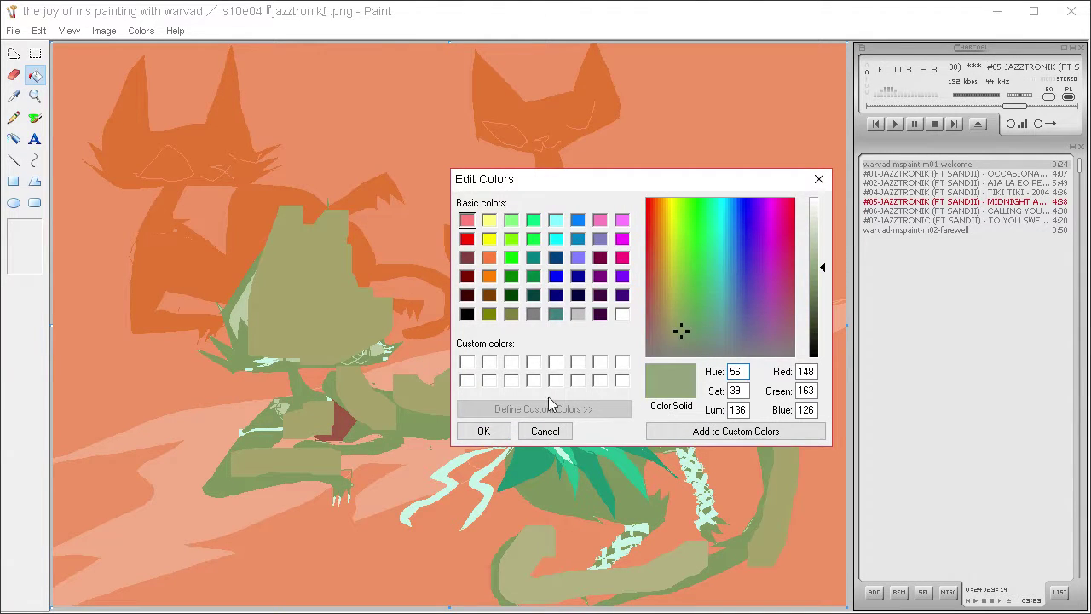
click(483, 430)
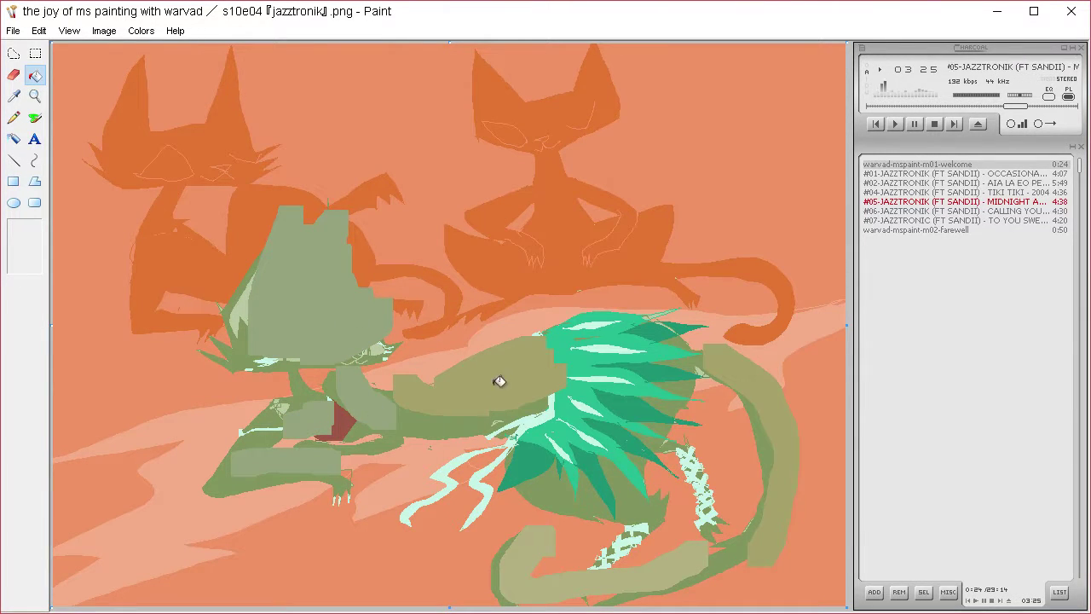
Overlay the transparent copy on the strokes, mix a muted green (red 135, green 154, blue 105) from the body colour, and fill the head highlight
key(ctrl+a)
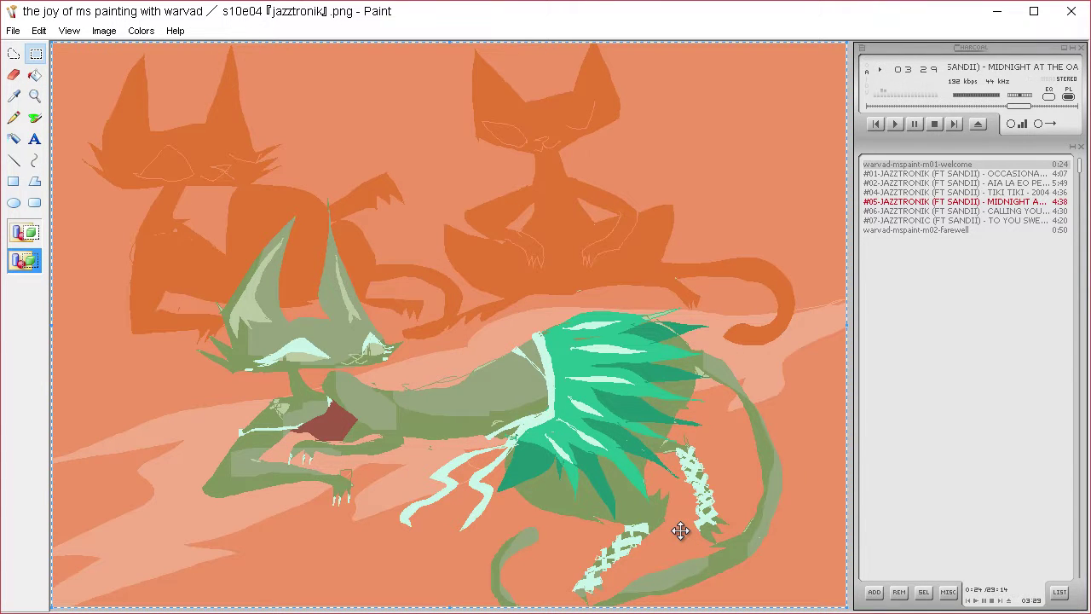
click(14, 96)
click(245, 347)
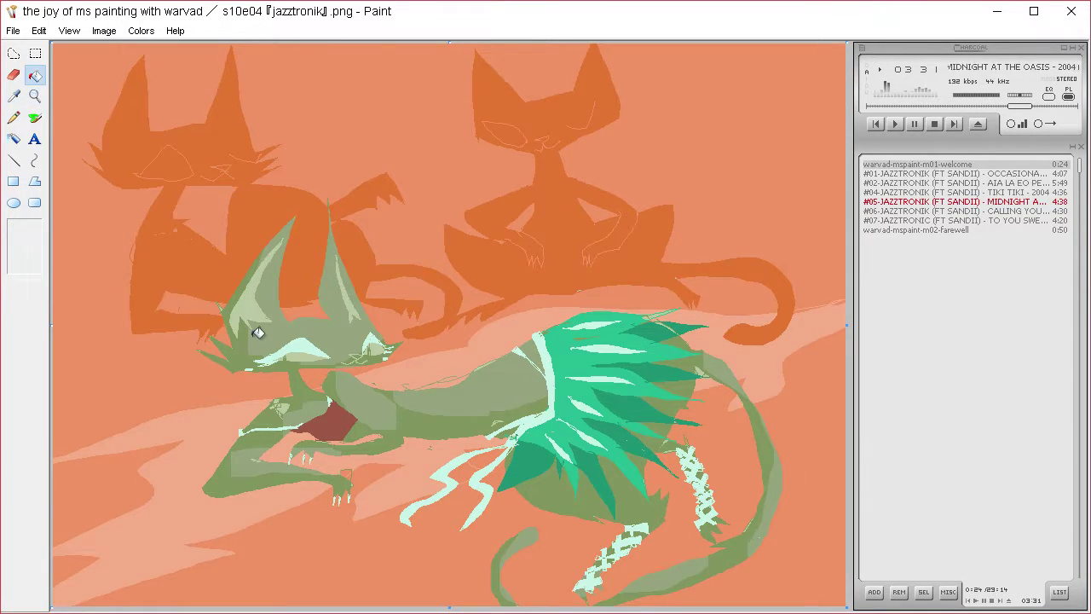
click(142, 31)
click(144, 42)
click(543, 408)
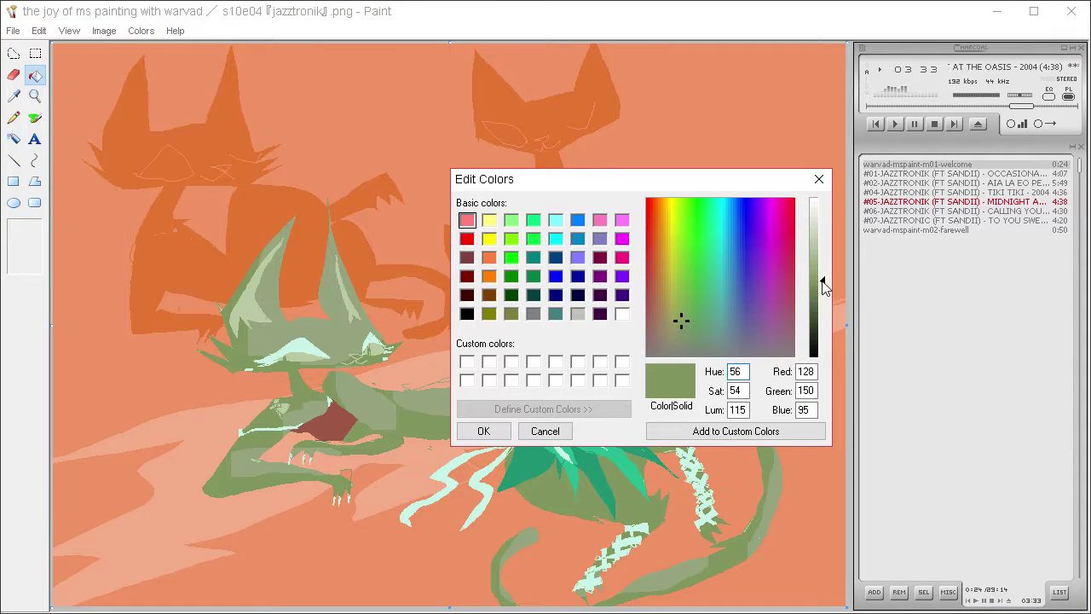
click(682, 332)
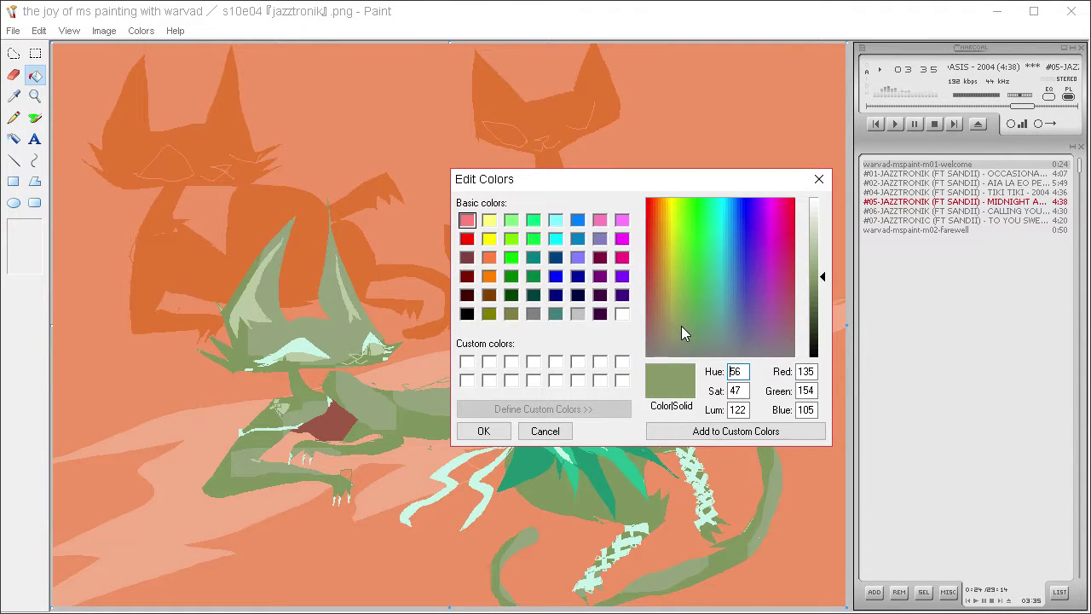
click(483, 431)
click(351, 335)
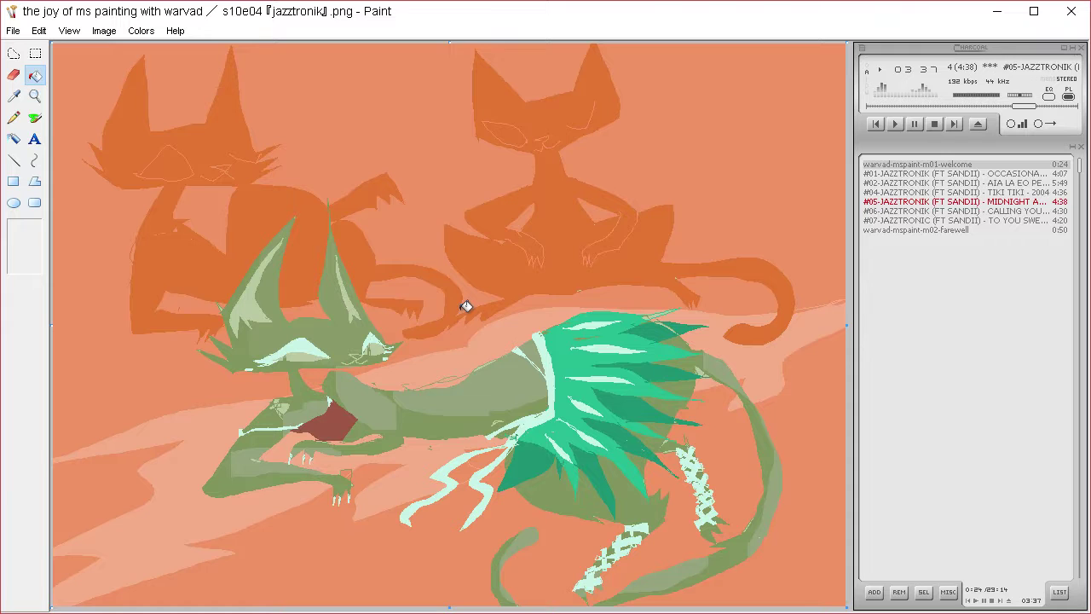
Lighten the green to red 137, green 156, blue 107, refill the cat's body highlights with it and smooth their edges with the brush
click(141, 31)
click(157, 47)
click(543, 408)
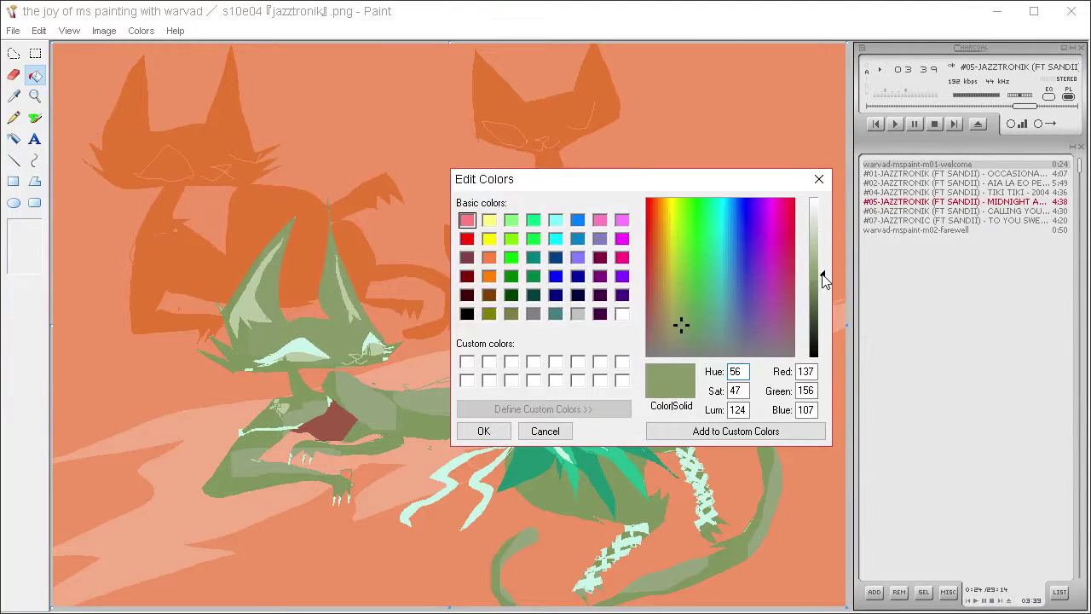
click(484, 431)
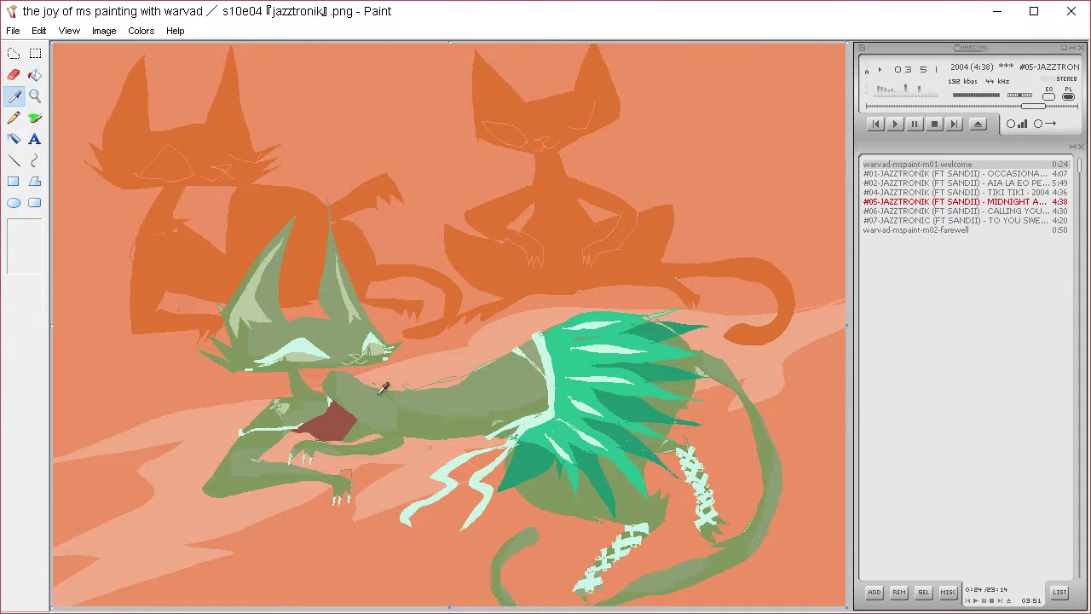
click(34, 122)
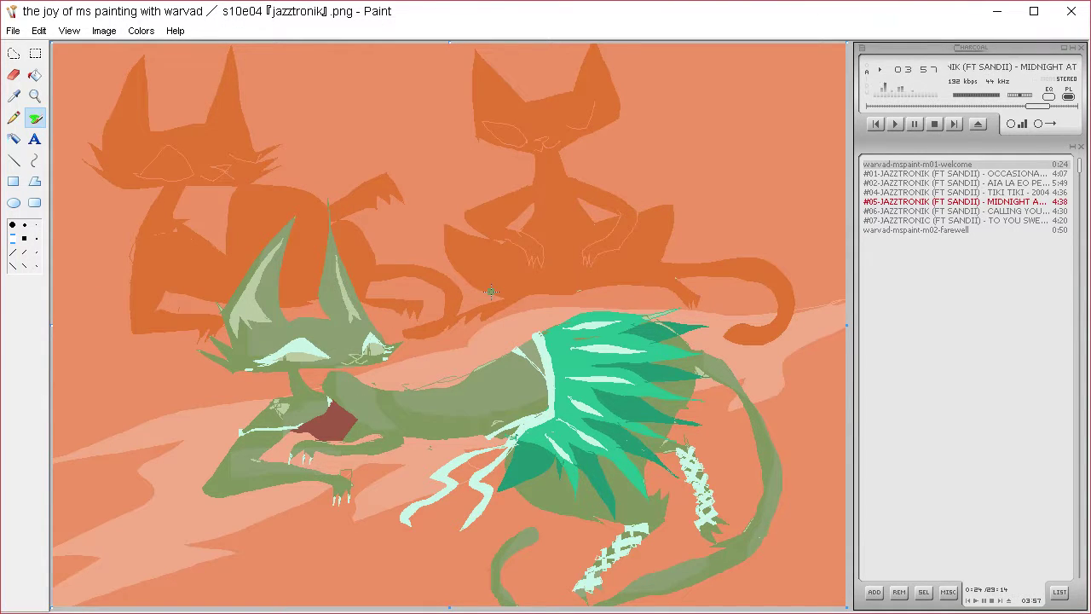
Define a pale yellow with red 240, green 234 and blue 108, and fill both of the green cat's eyes with it
click(133, 49)
click(563, 408)
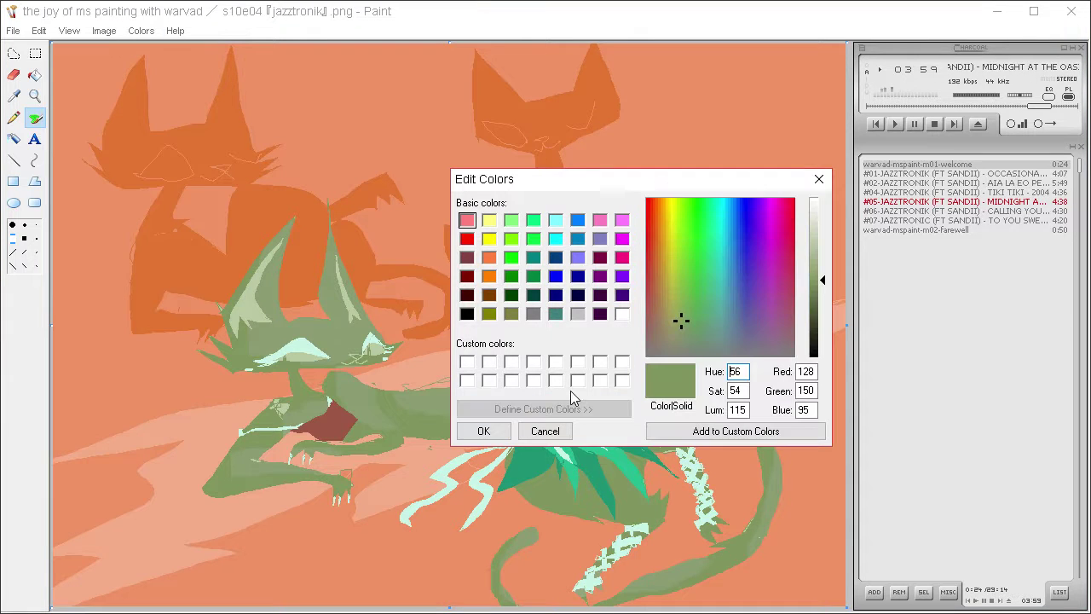
click(687, 223)
click(671, 237)
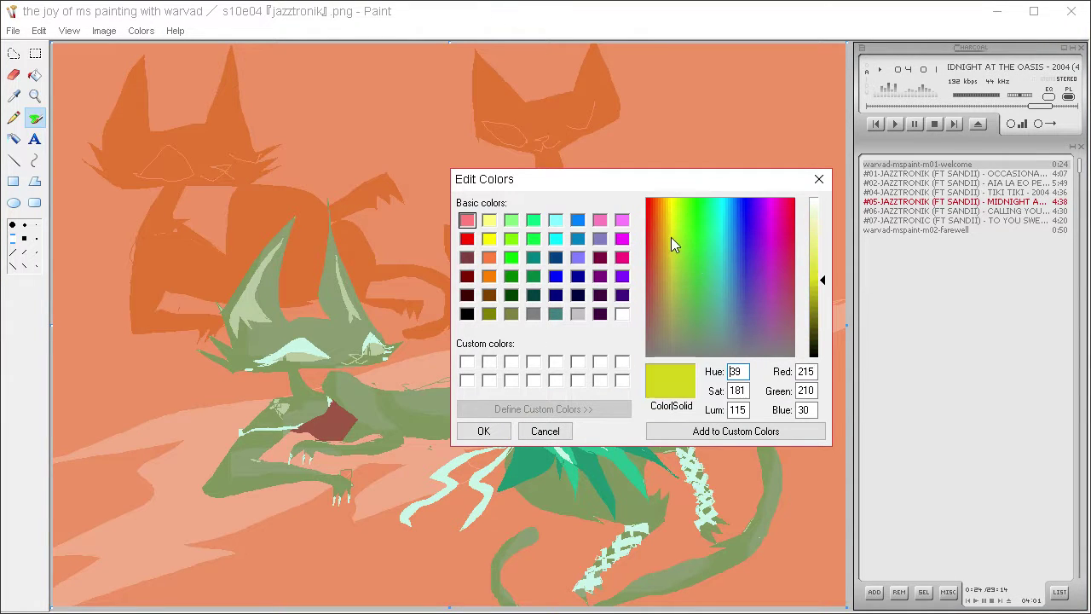
click(820, 253)
click(671, 227)
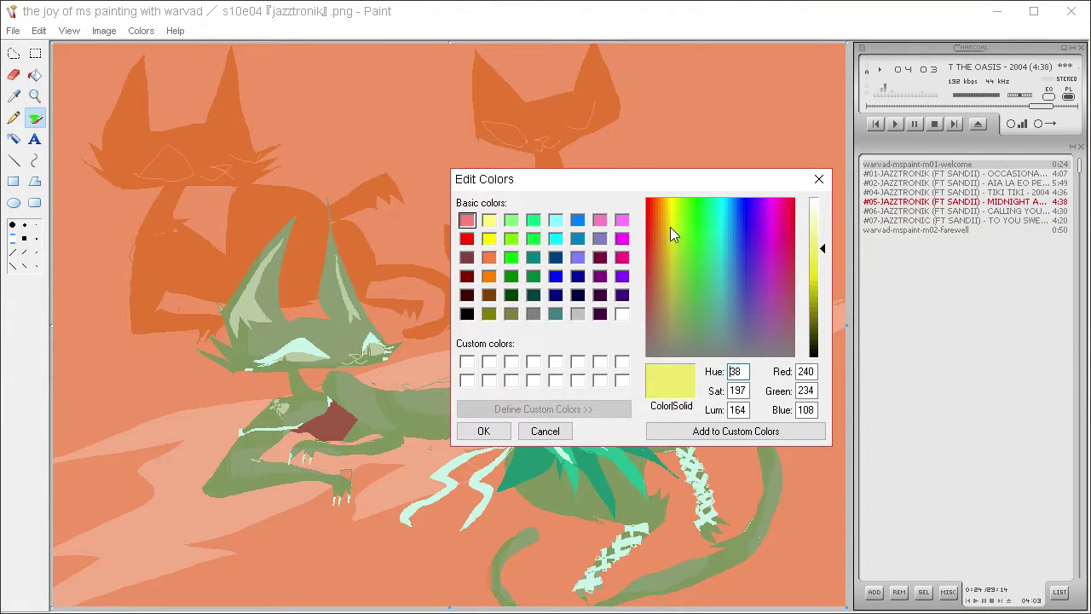
click(483, 431)
click(34, 74)
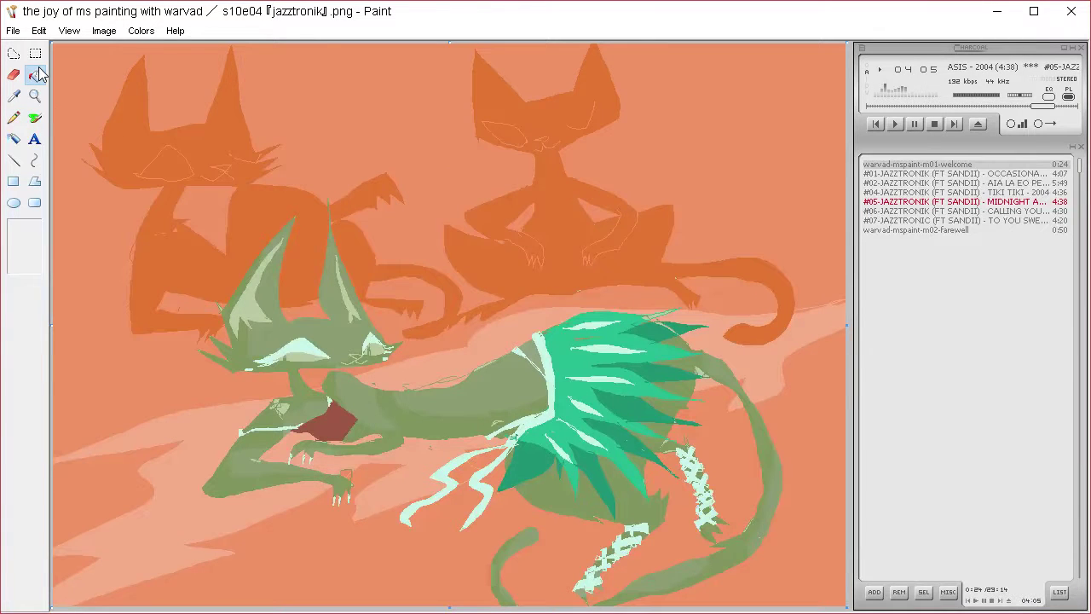
click(303, 355)
click(378, 346)
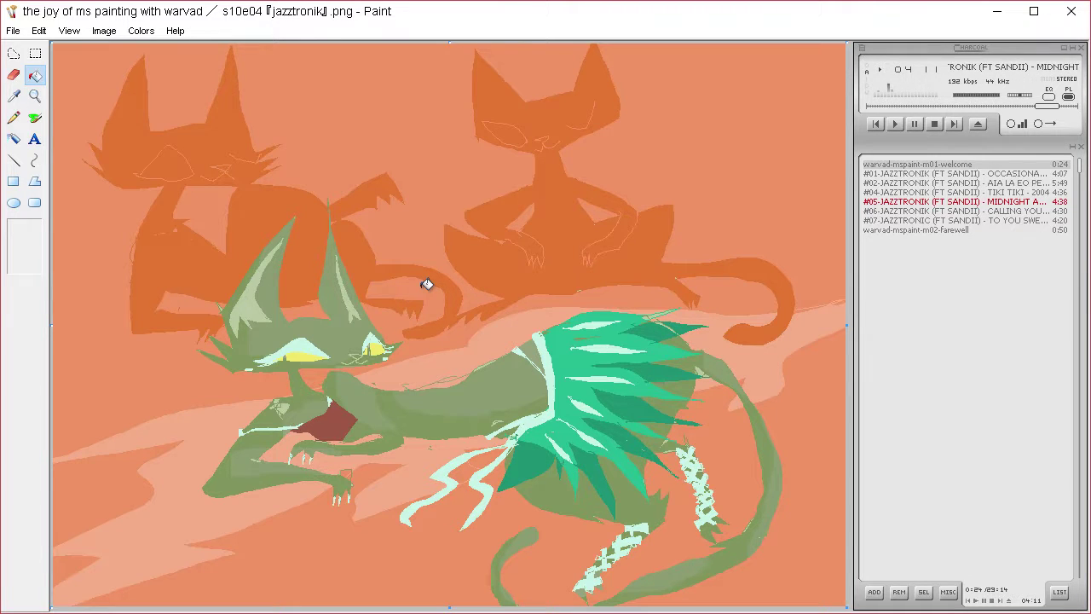
Sample the cat orange as background colour and shift the leftmost orange cat's mouth and narrow eye line slightly using free-form selections
click(14, 95)
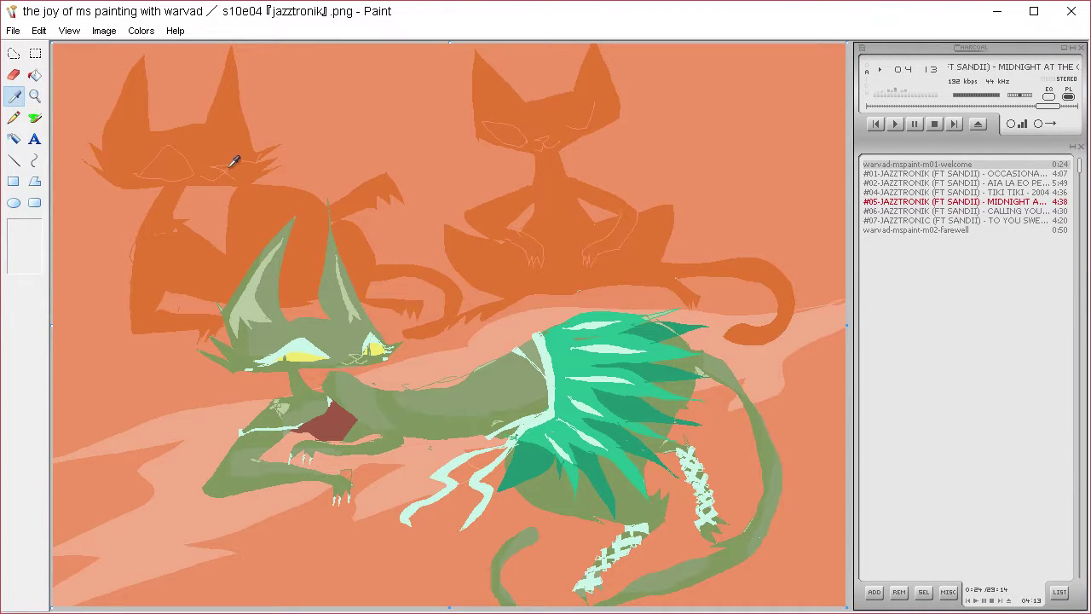
click(16, 54)
click(15, 93)
right_click(131, 110)
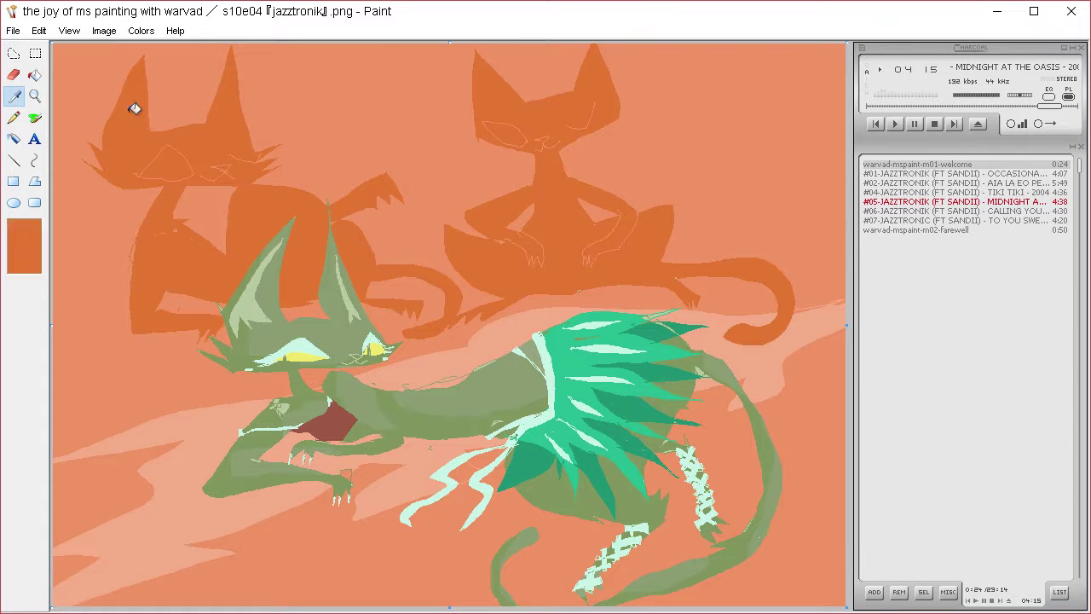
click(19, 54)
mouse_move(197, 180)
mouse_down()
mouse_move(231, 173)
mouse_move(231, 163)
mouse_move(205, 183)
mouse_move(216, 183)
mouse_up()
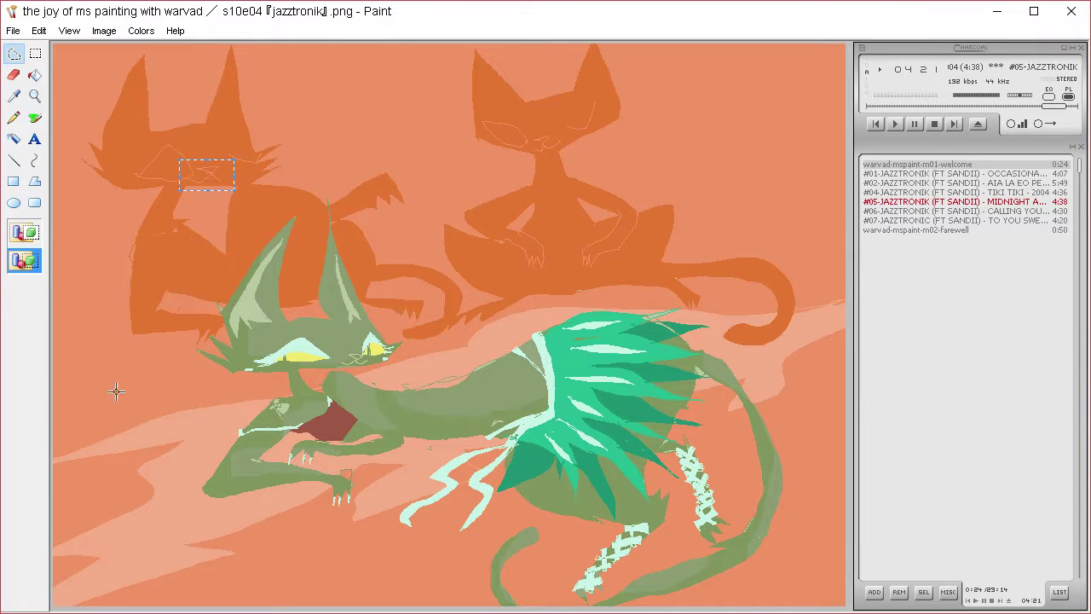
mouse_move(240, 143)
mouse_down()
mouse_move(255, 166)
mouse_move(247, 144)
mouse_move(239, 157)
mouse_up()
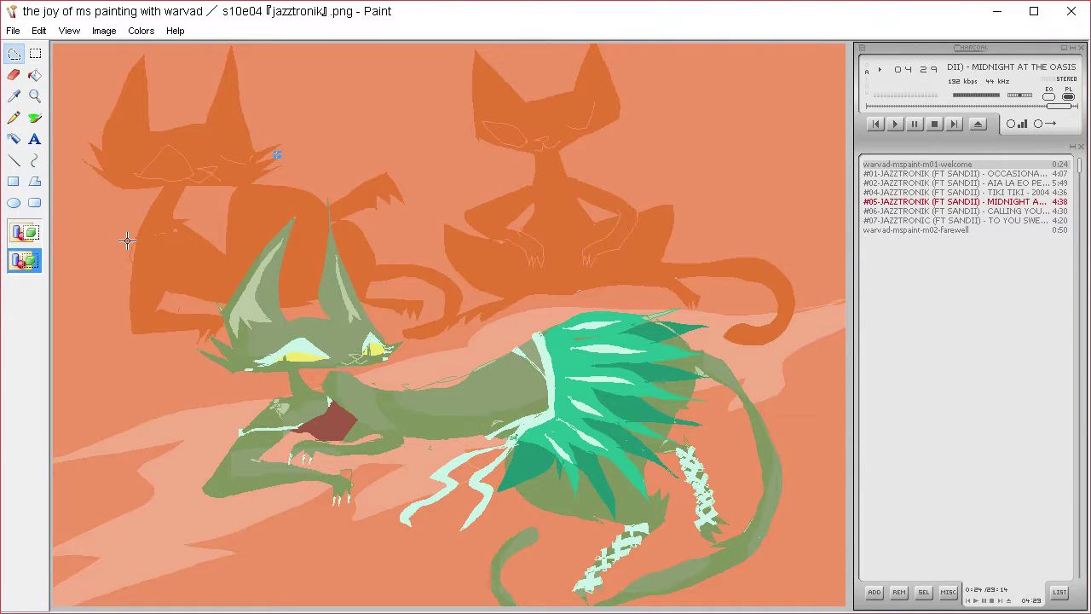
Sample the ground's peach, pencil jagged streak outlines across the lower ground beneath the green cat's paws, and fill them with the peach
click(24, 96)
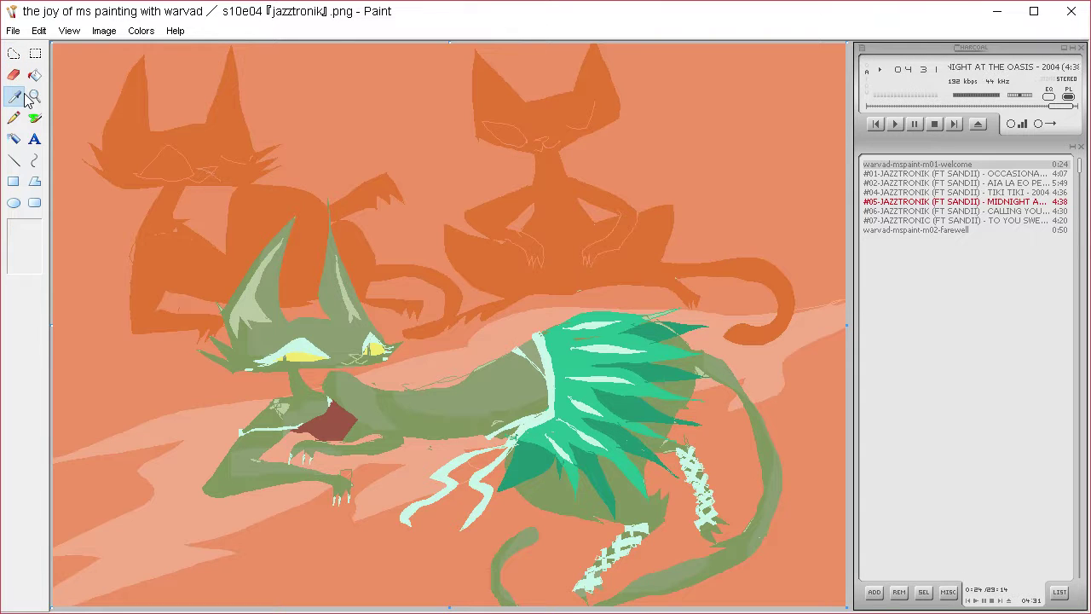
click(176, 530)
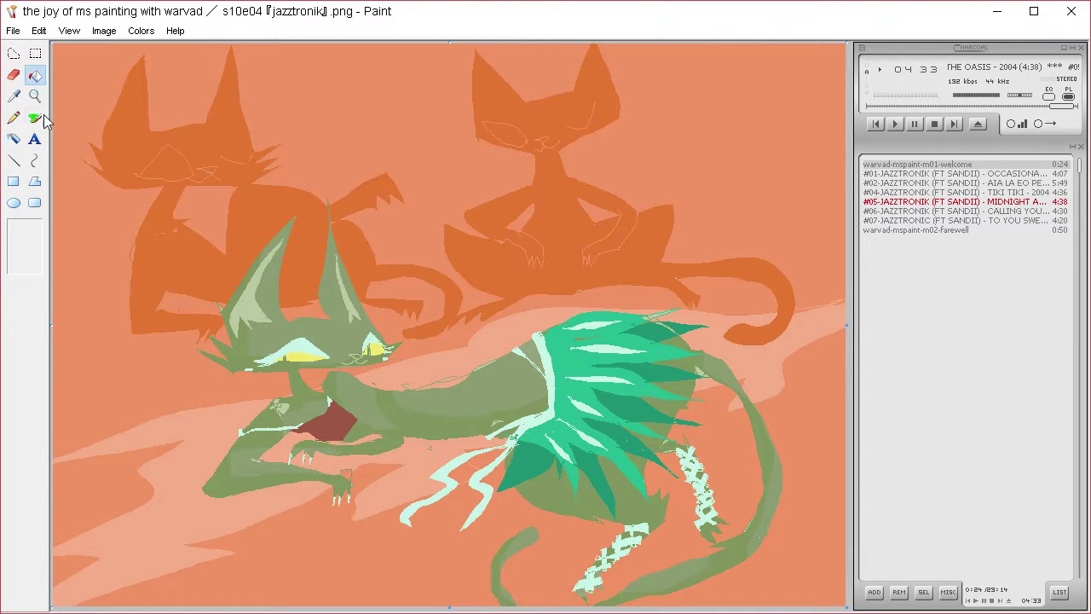
click(14, 118)
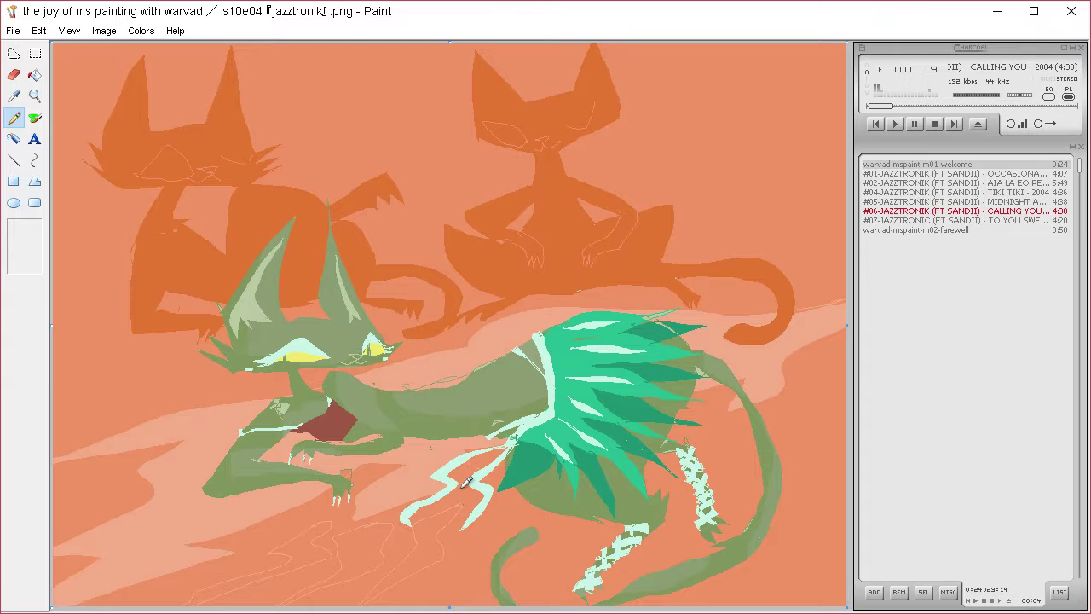
click(33, 76)
click(328, 535)
click(393, 537)
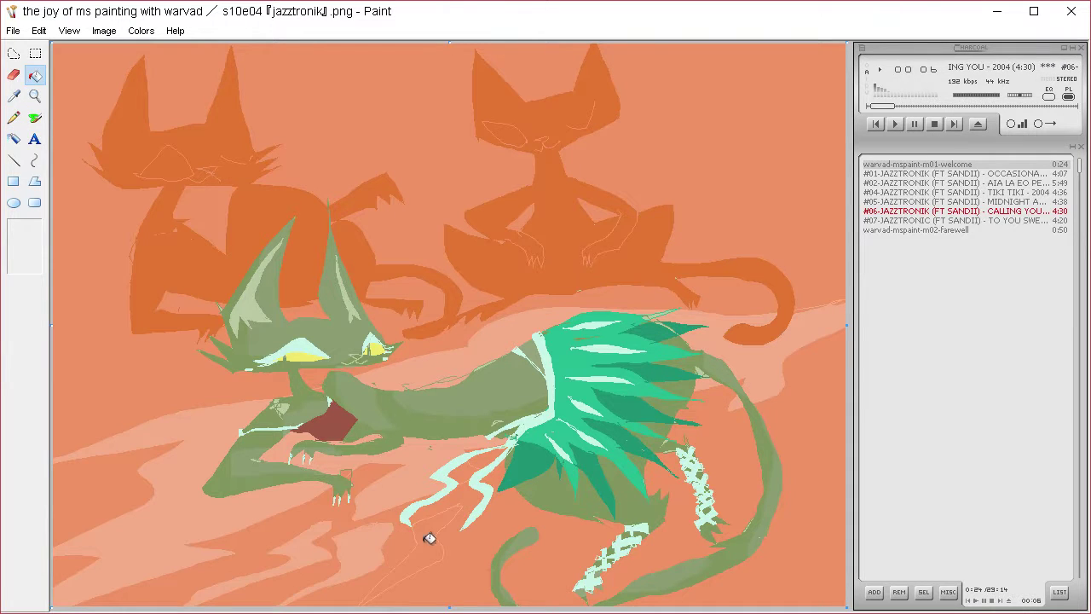
click(454, 527)
key(ctrl+a)
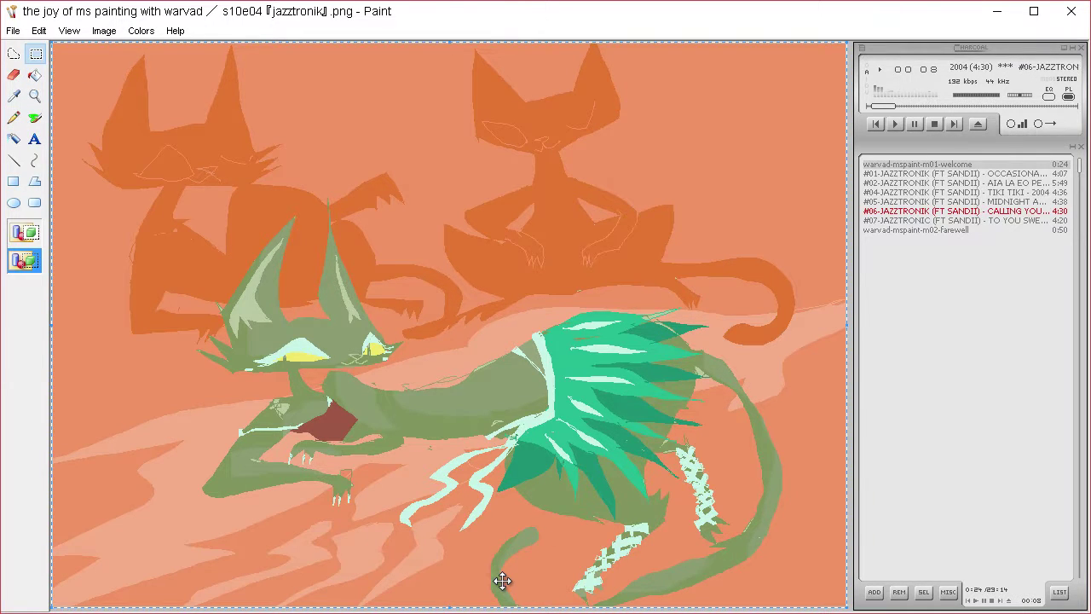
Define a pale yellow-green drawing colour with red 227, green 241 and blue 177
click(14, 96)
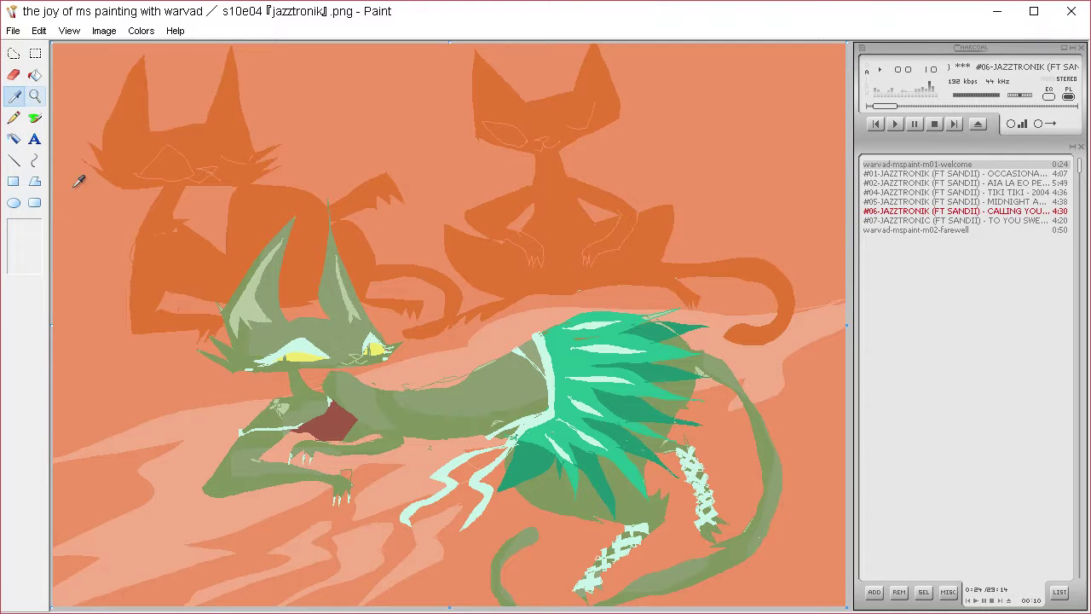
click(77, 181)
click(141, 31)
click(147, 53)
click(609, 409)
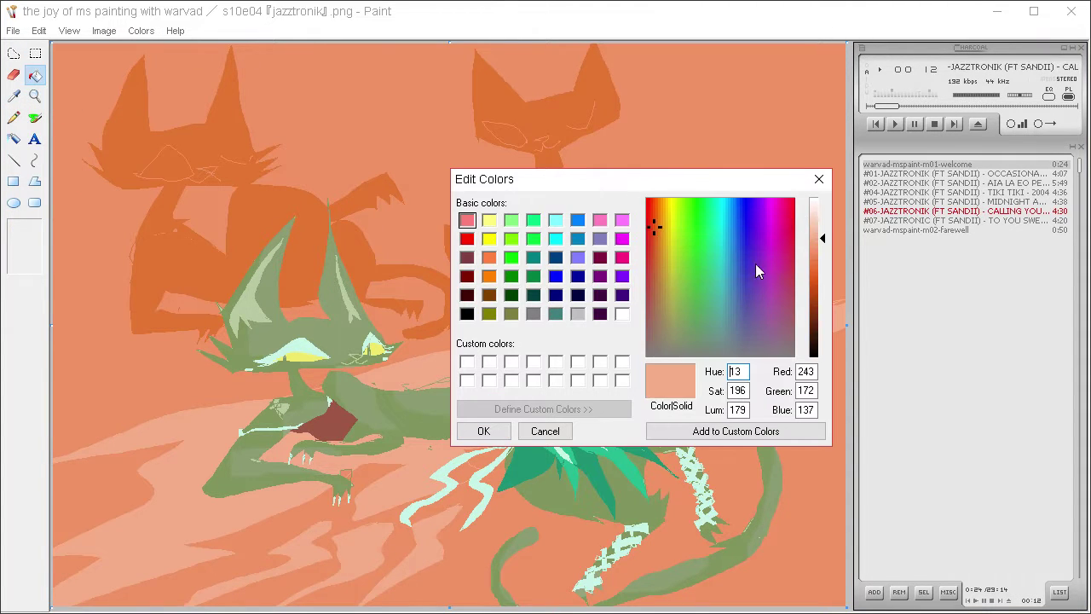
drag(755, 264, 676, 247)
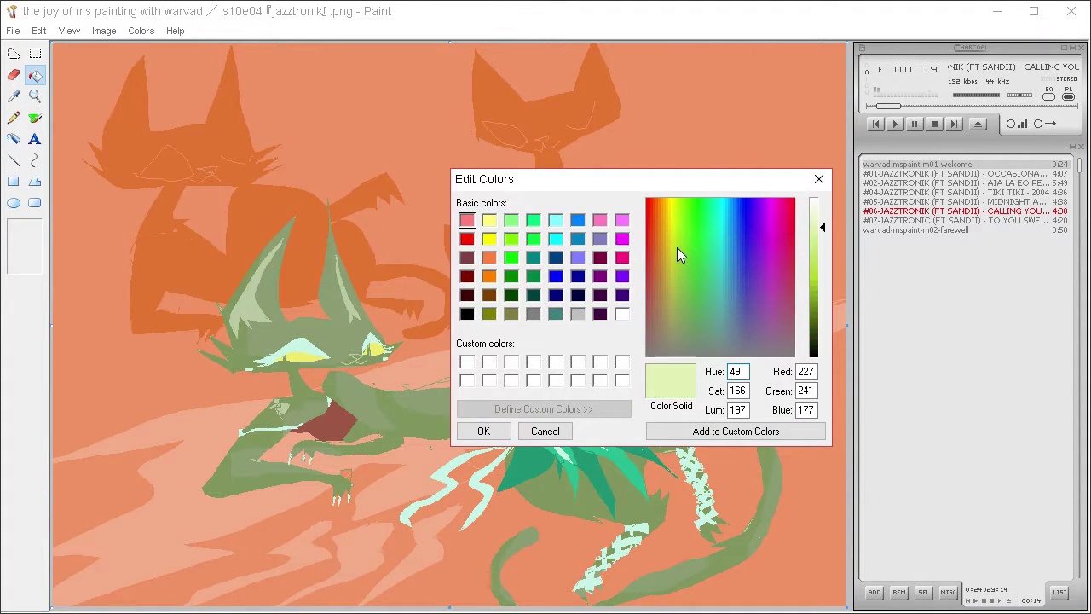
click(483, 430)
Draw a gently rising horizon line across the whole canvas behind the orange cats and fill the sky above it with the pale yellow-green
click(14, 116)
drag(36, 259, 845, 181)
click(34, 75)
click(324, 97)
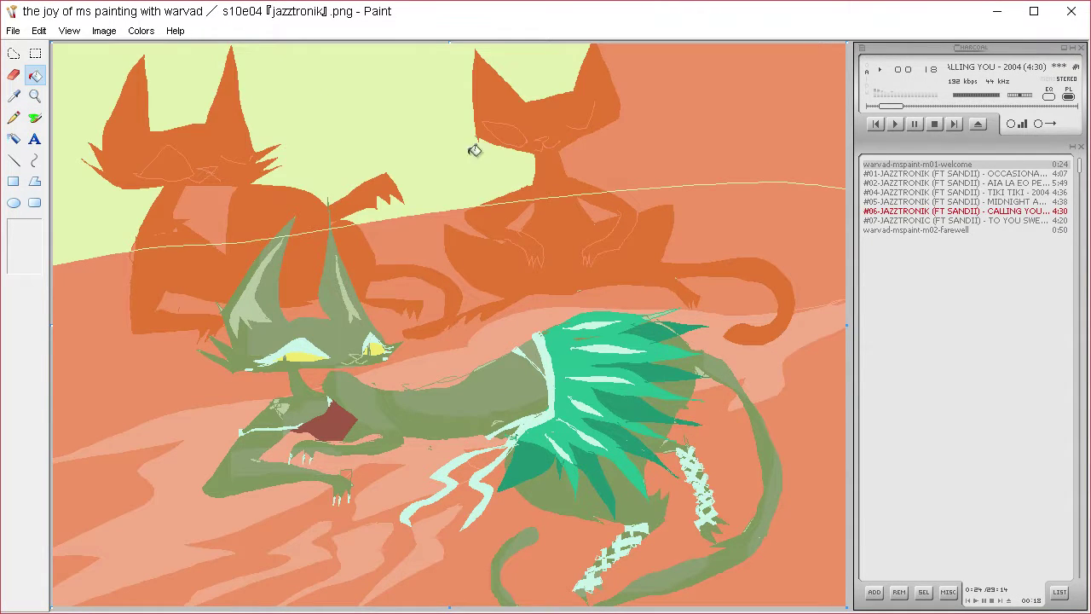
click(673, 141)
key(ctrl+a)
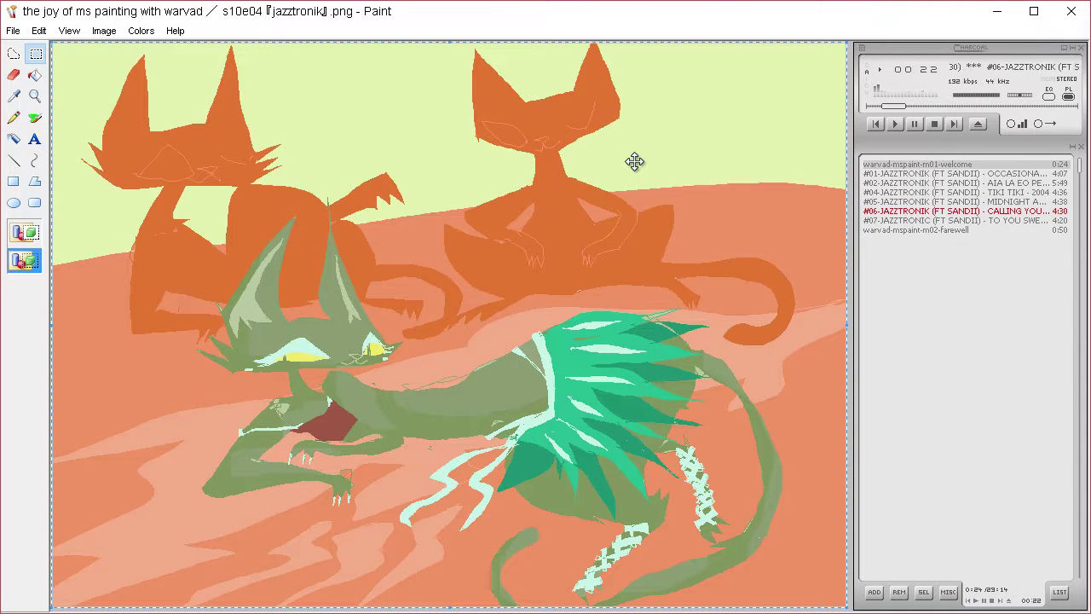
Define a very dark green drawing colour with red 35, green 46 and blue 41, and dismiss the floating selection
click(141, 30)
click(149, 46)
click(603, 409)
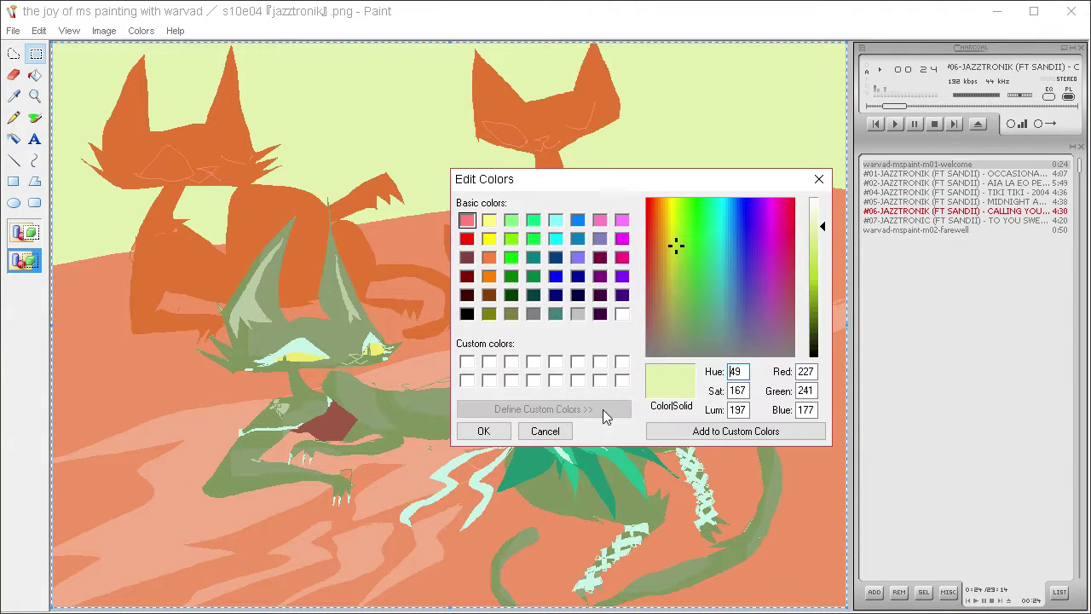
drag(679, 355, 679, 368)
drag(819, 345, 758, 334)
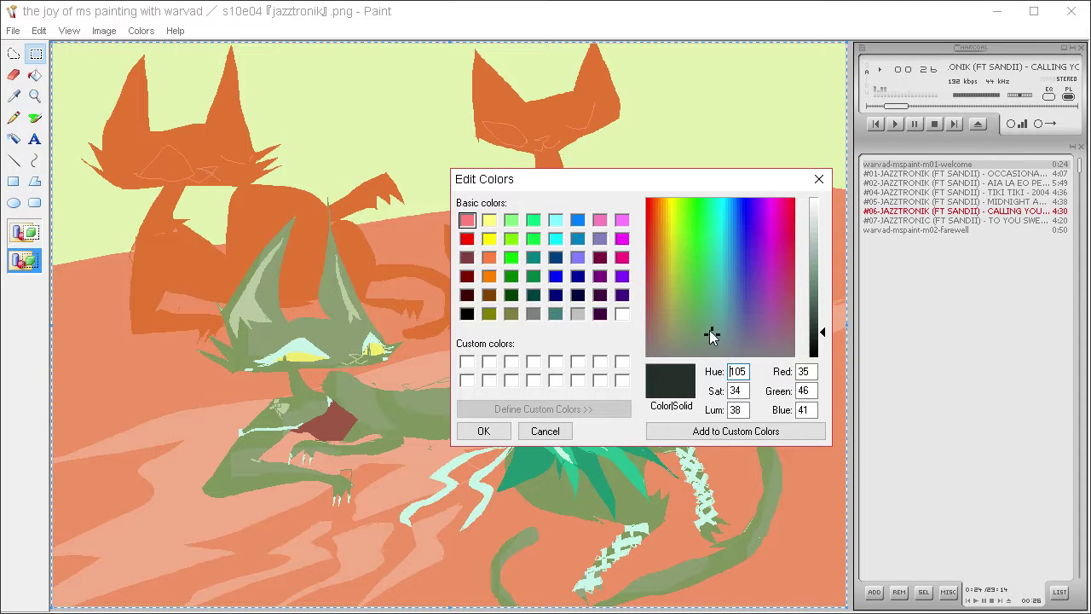
click(502, 426)
key(Escape)
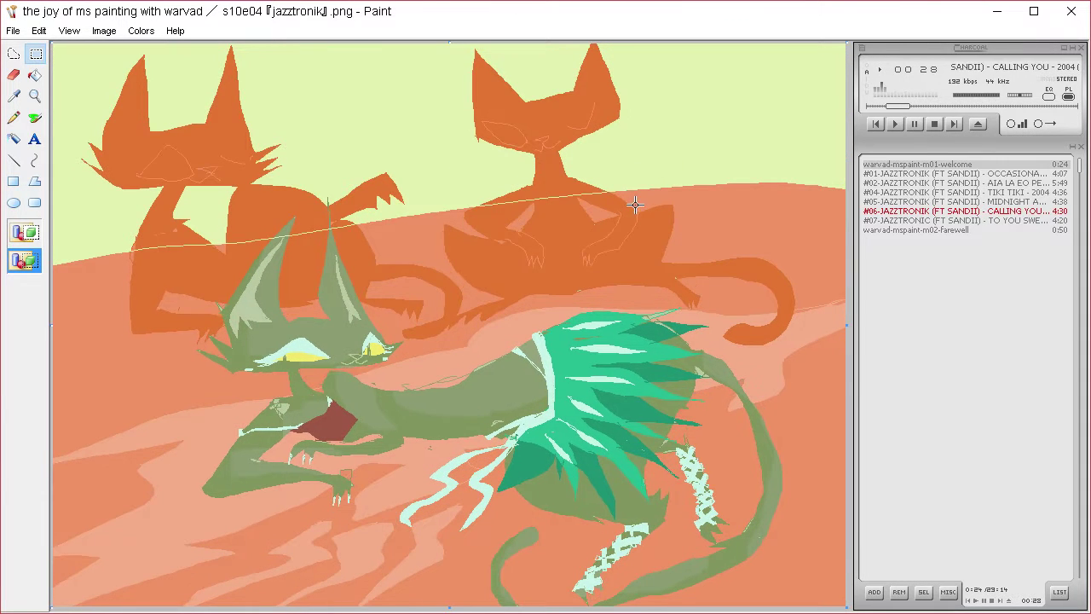
Fill the sky areas around the orange cats with the dark green and restore the cats over the horizon line with the transparent copy
click(34, 75)
click(112, 86)
click(682, 139)
click(237, 212)
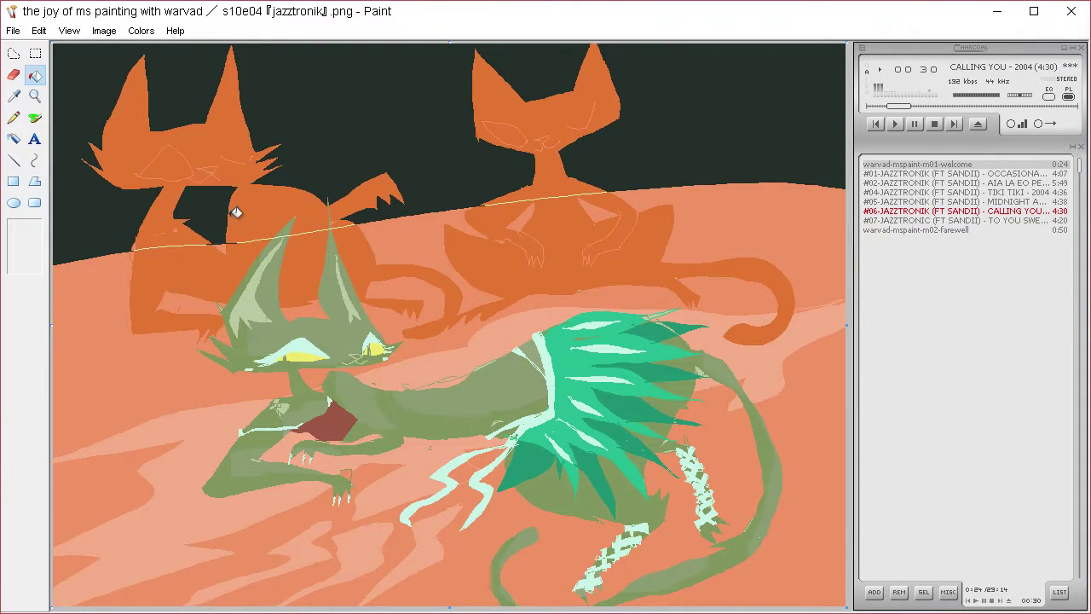
key(ctrl+a)
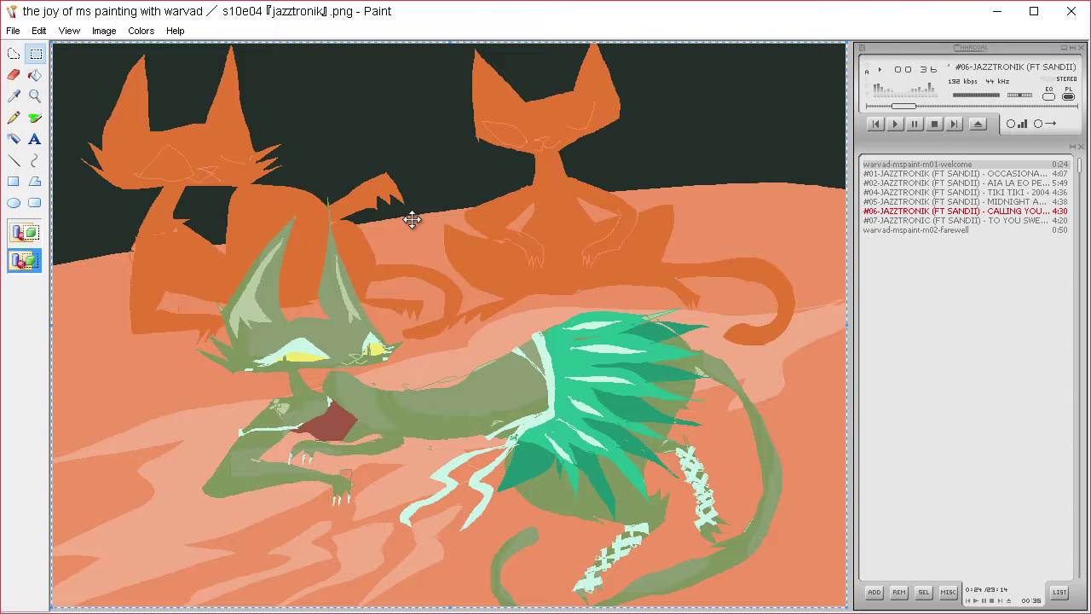
Try shifting the transparent copy of the scene slightly down and left, undo the shifts, and lay the copy back in place
drag(507, 378, 502, 383)
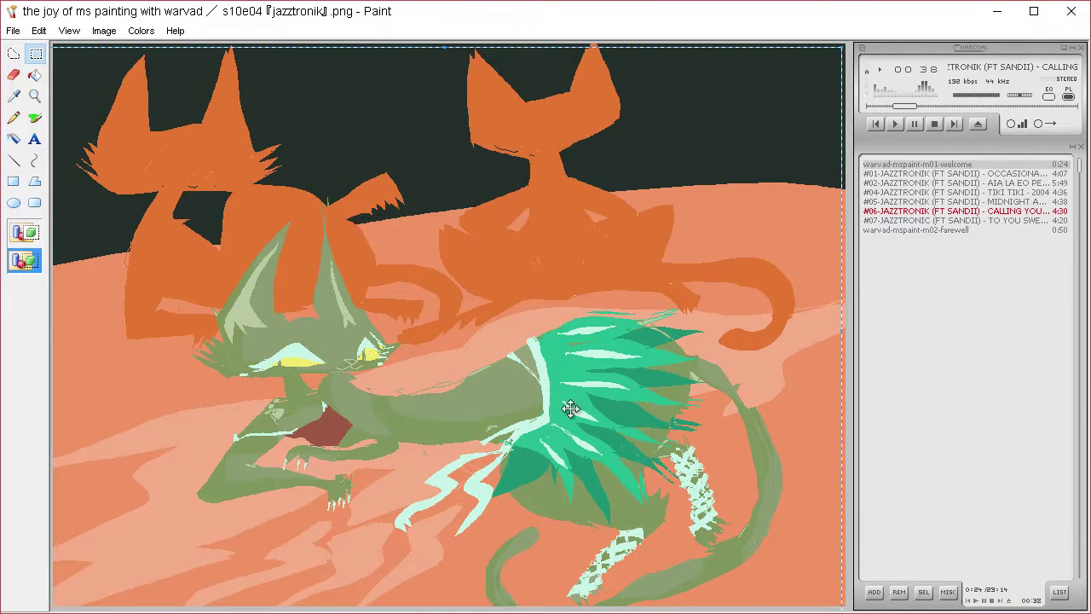
key(ctrl+z)
key(ctrl+a)
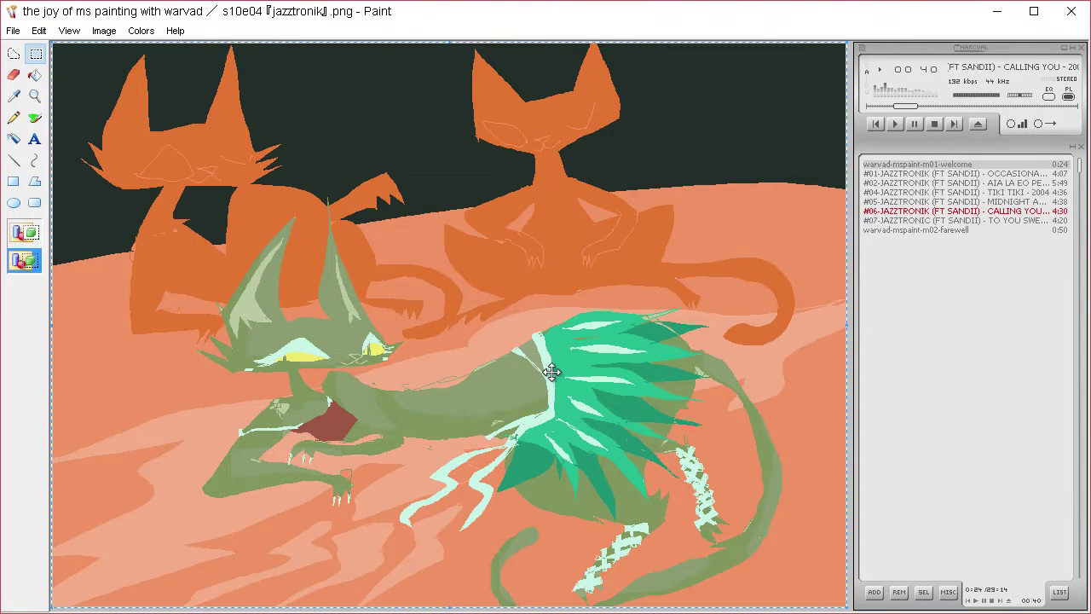
drag(548, 384, 530, 401)
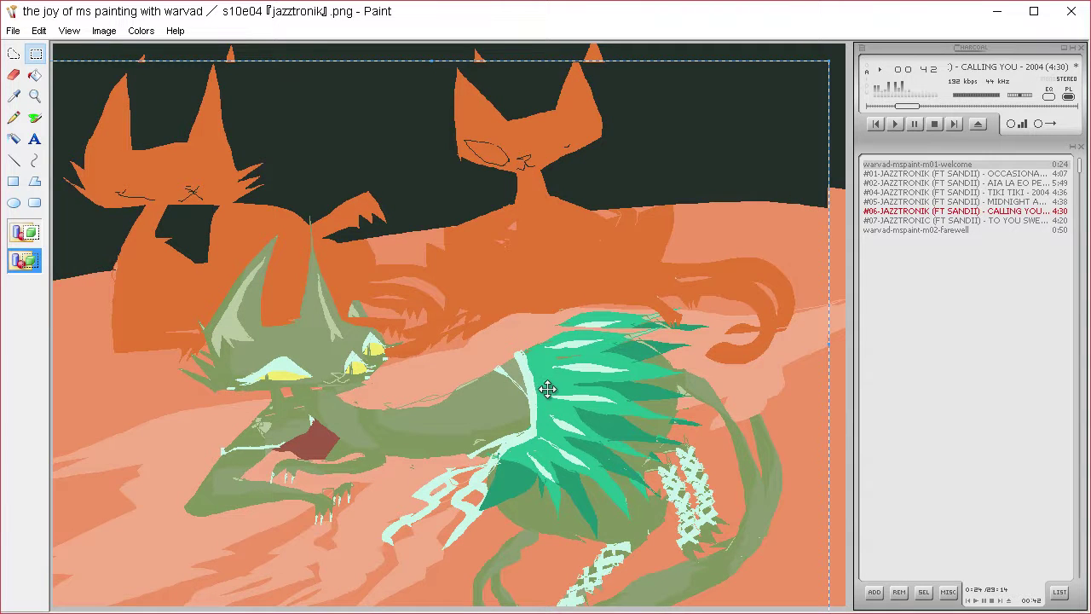
key(ctrl+z)
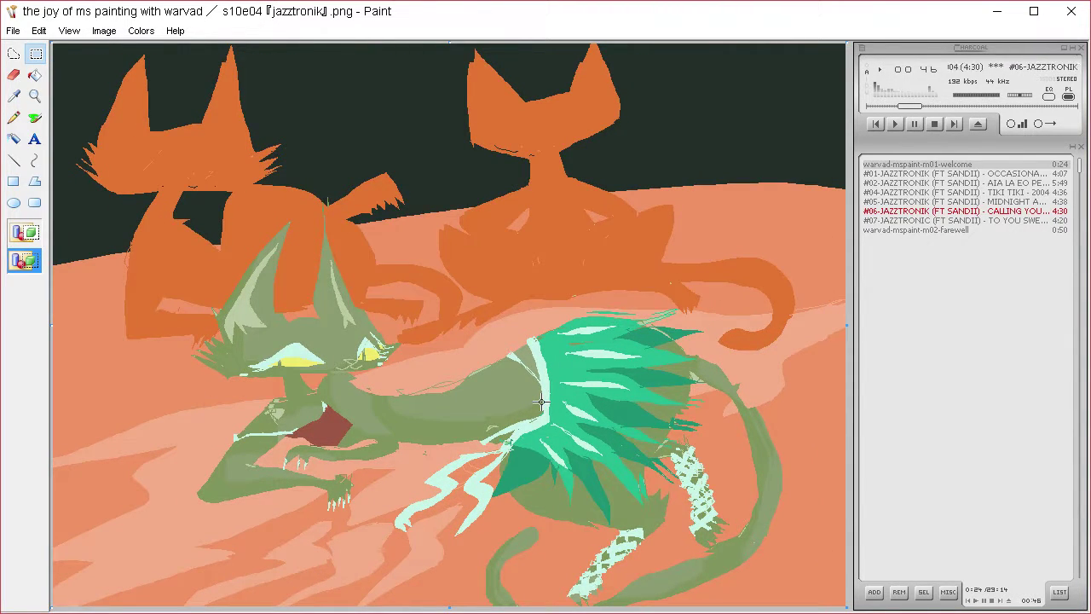
key(ctrl+z)
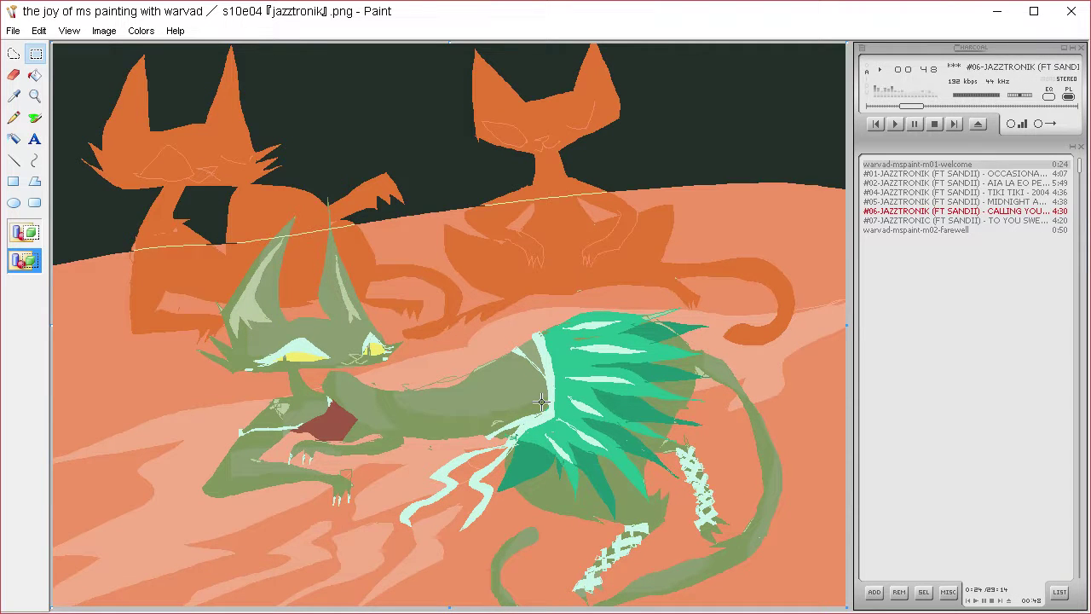
key(ctrl+v)
Sample the background cats' orange and darken it to a drawing colour with red 199, green 91 and blue 27
click(24, 92)
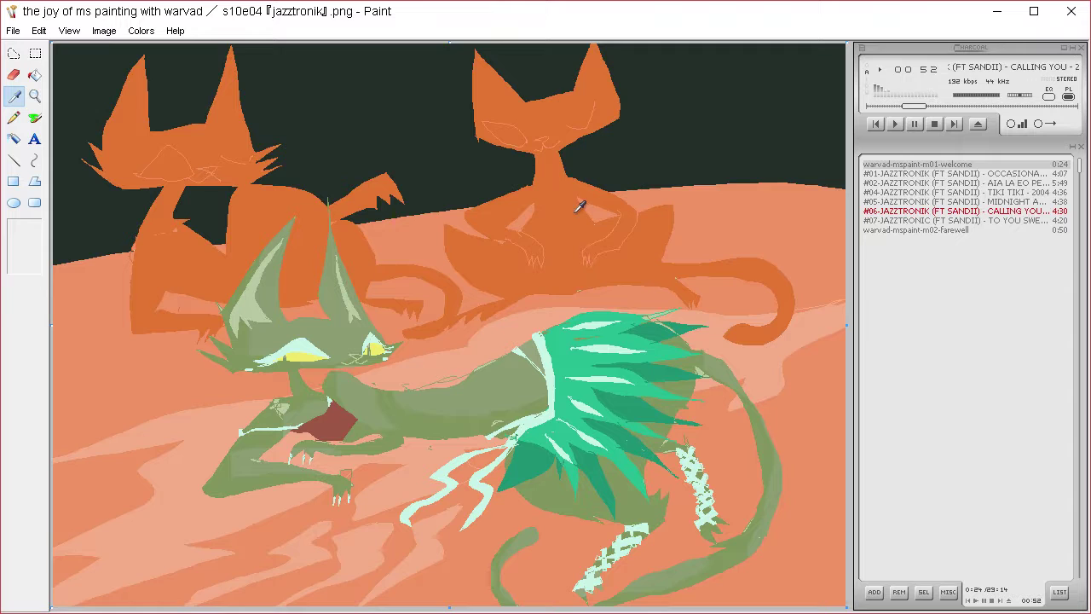
click(35, 75)
click(13, 118)
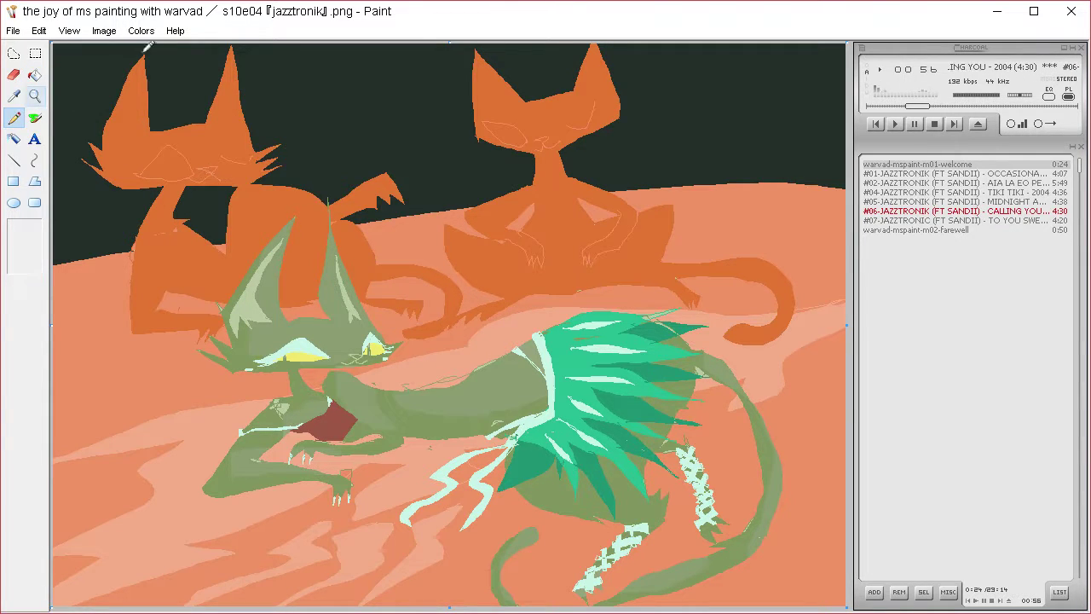
click(141, 31)
click(158, 48)
click(573, 413)
drag(820, 272, 820, 289)
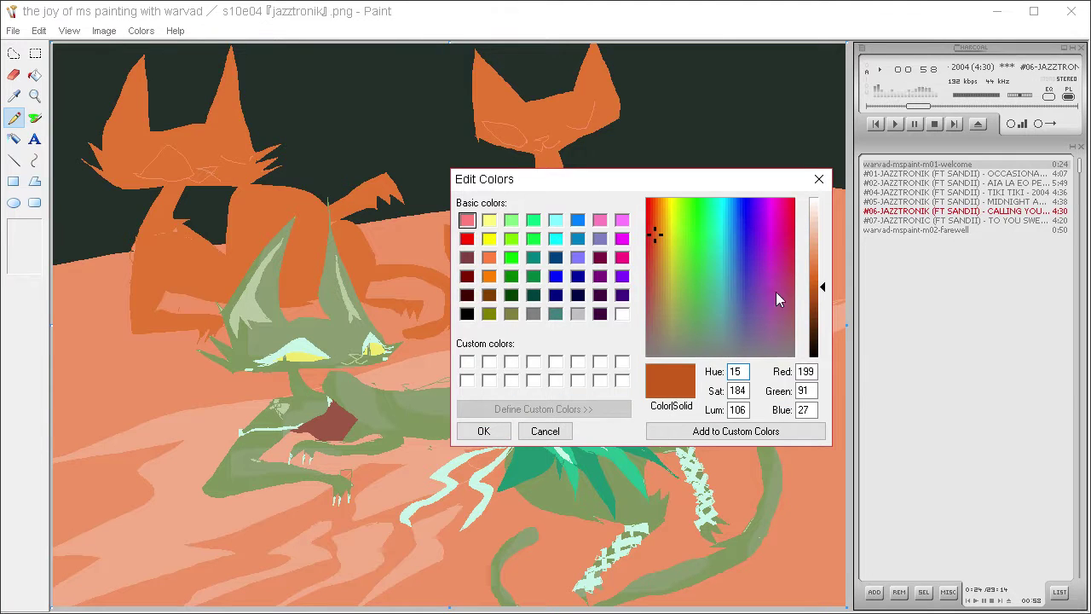
click(483, 430)
Brush the dark orange over both background cats' heads and bodies and overlay the transparent copy of the scene
click(35, 118)
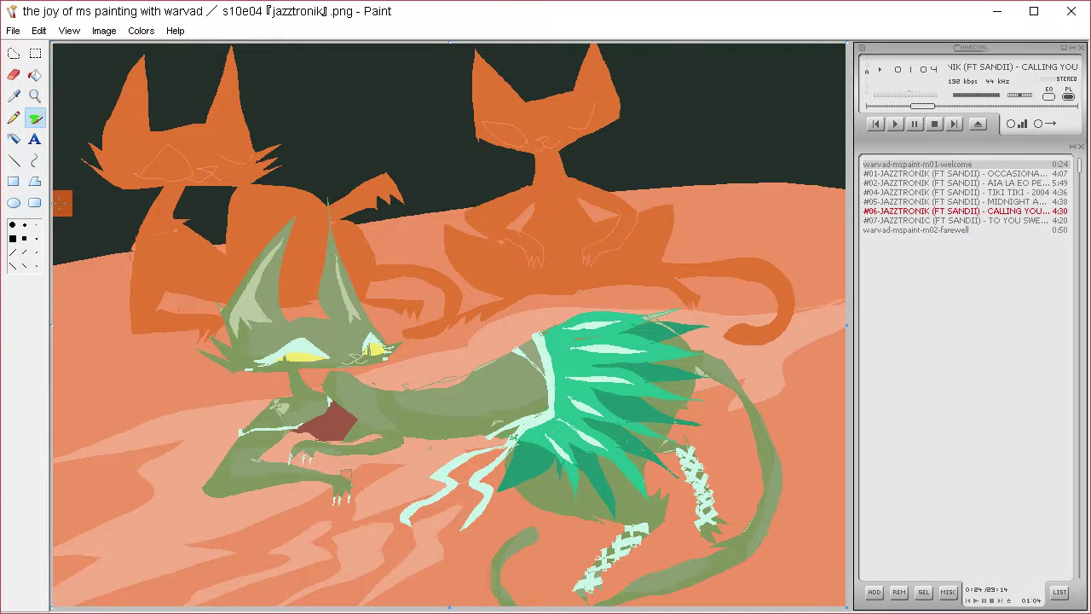
mouse_move(132, 100)
mouse_down()
mouse_move(115, 147)
mouse_move(198, 151)
mouse_move(185, 158)
mouse_move(224, 166)
mouse_move(231, 80)
mouse_move(147, 264)
mouse_move(165, 236)
mouse_move(185, 254)
mouse_move(153, 261)
mouse_move(178, 302)
mouse_move(237, 271)
mouse_move(271, 209)
mouse_move(318, 260)
mouse_move(352, 271)
mouse_move(340, 276)
mouse_move(352, 227)
mouse_move(324, 253)
mouse_move(442, 272)
mouse_move(447, 257)
mouse_move(491, 270)
mouse_move(487, 247)
mouse_move(652, 247)
mouse_move(555, 196)
mouse_move(487, 207)
mouse_move(514, 208)
mouse_move(566, 153)
mouse_move(572, 113)
mouse_up()
key(ctrl+v)
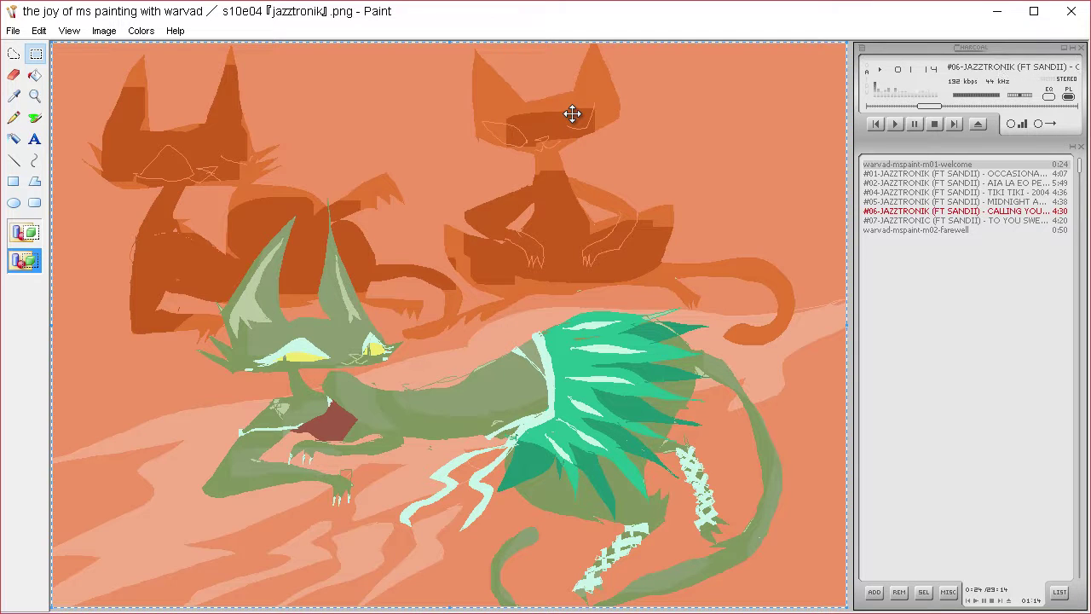
Step back and forward through the dark-orange shading strokes, remove the faulty overlay, and overlay the transparent copy again with the dark sky kept
key(ctrl+z)
key(ctrl+z)
key(ctrl+z)
key(ctrl+z)
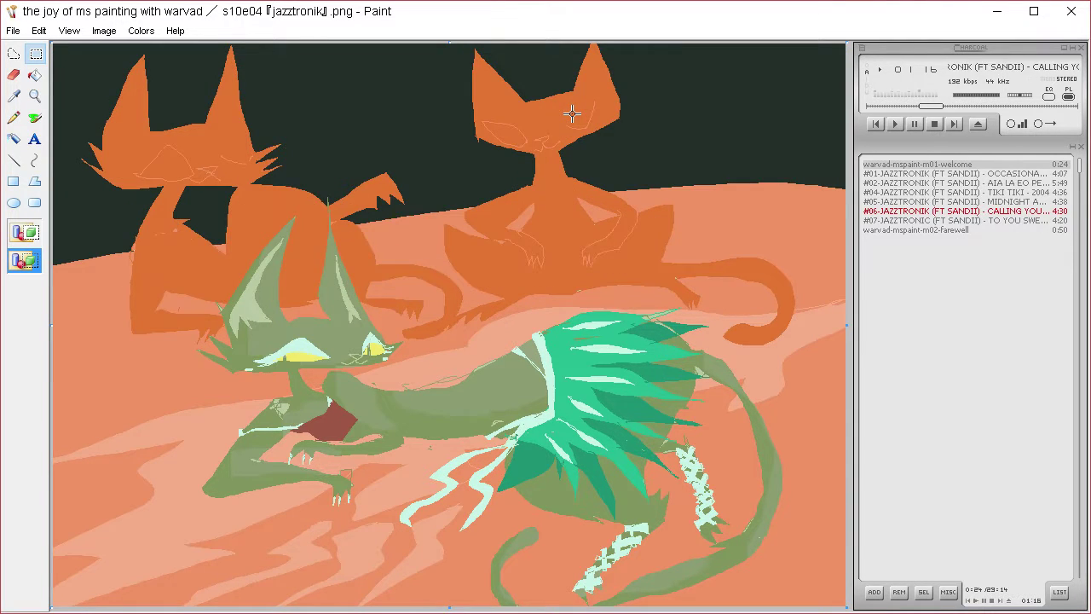
key(ctrl+a)
key(ctrl+y)
key(ctrl+y)
key(ctrl+y)
key(ctrl+y)
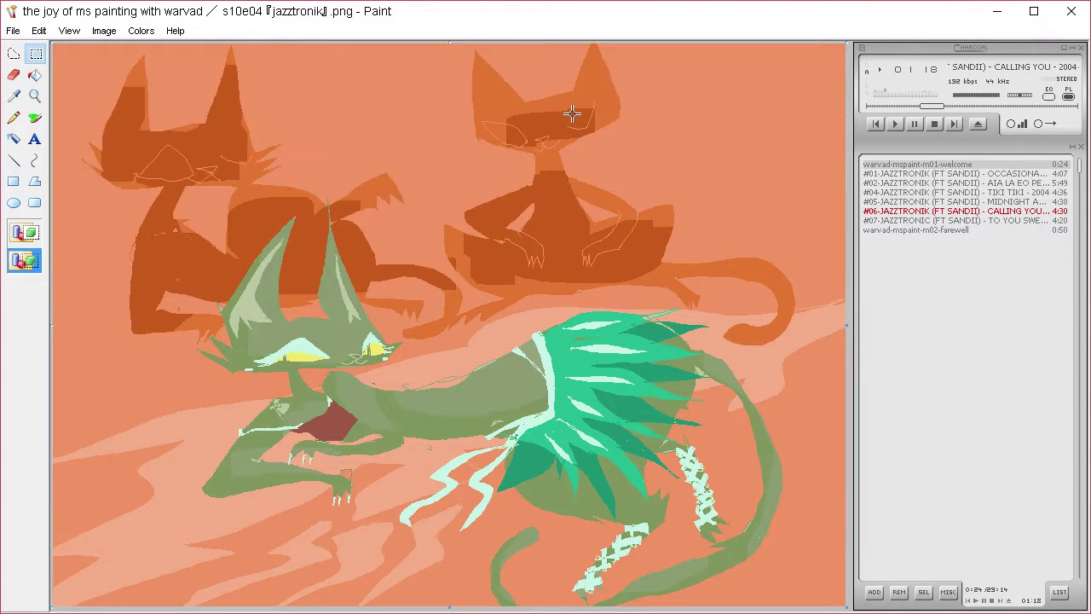
key(ctrl+z)
key(ctrl+v)
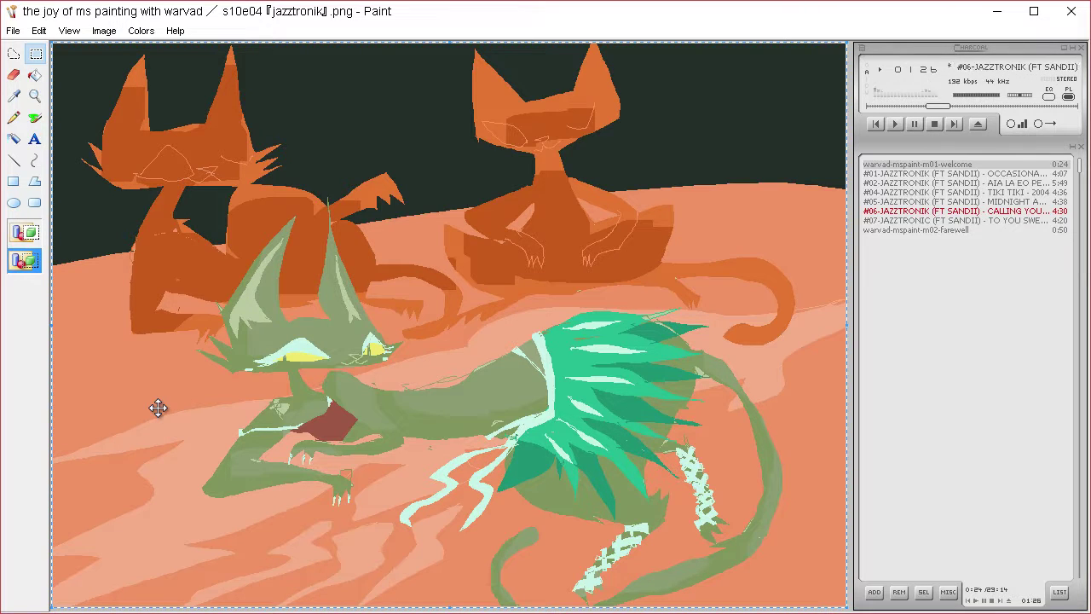
Undo the overlay and the dark-orange shading strokes on the background cats
key(ctrl+z)
key(ctrl+z)
key(ctrl+z)
key(ctrl+z)
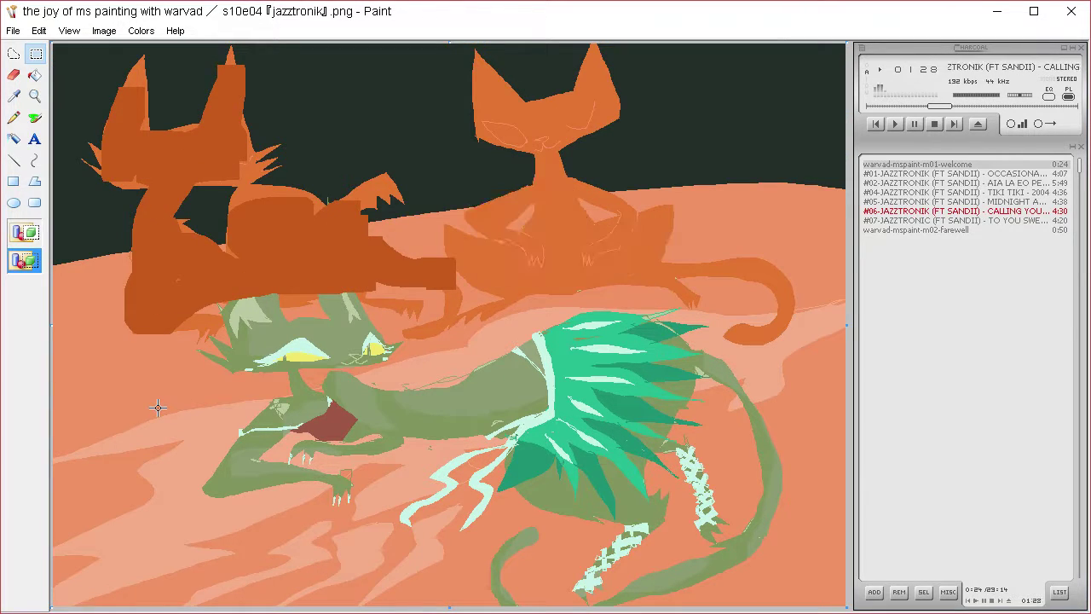
Define a drawing colour only slightly darker than the background cats' orange for brush shading
click(35, 117)
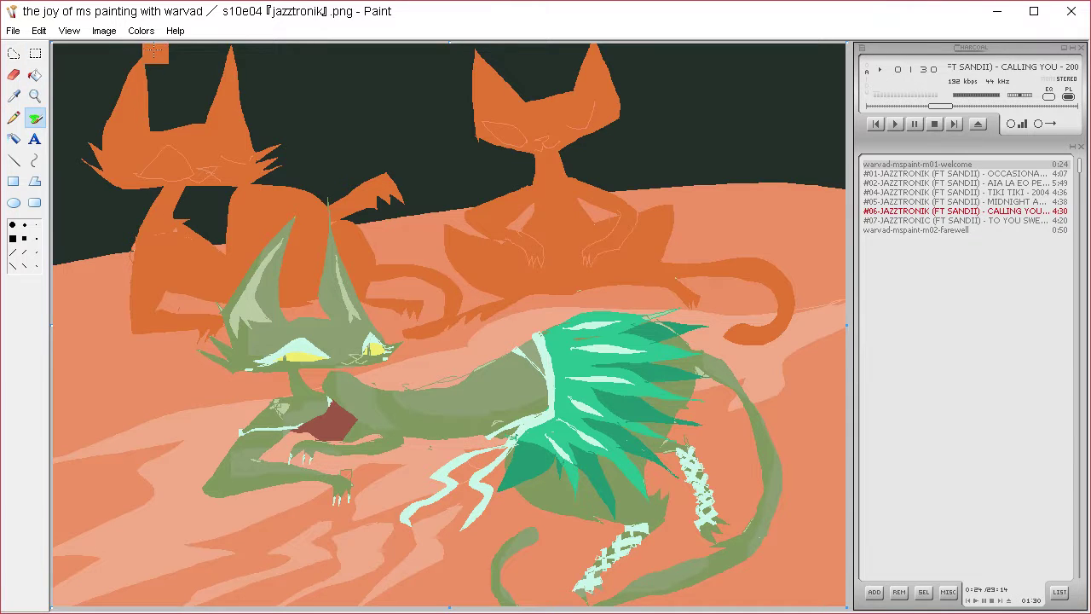
click(141, 31)
click(158, 49)
click(567, 409)
drag(818, 274, 821, 281)
click(485, 430)
Shade both background cats' heads and bodies with broad strokes of the slightly darker orange, restoring line work and green cat with the transparent copy
mouse_move(183, 218)
mouse_down()
mouse_move(158, 256)
mouse_move(273, 281)
mouse_move(331, 254)
mouse_move(193, 283)
mouse_move(231, 147)
mouse_up()
mouse_move(525, 130)
mouse_down()
mouse_move(558, 134)
mouse_move(536, 130)
mouse_move(549, 175)
mouse_move(502, 223)
mouse_move(560, 264)
mouse_move(494, 274)
mouse_move(486, 254)
mouse_move(597, 262)
mouse_move(626, 246)
mouse_up()
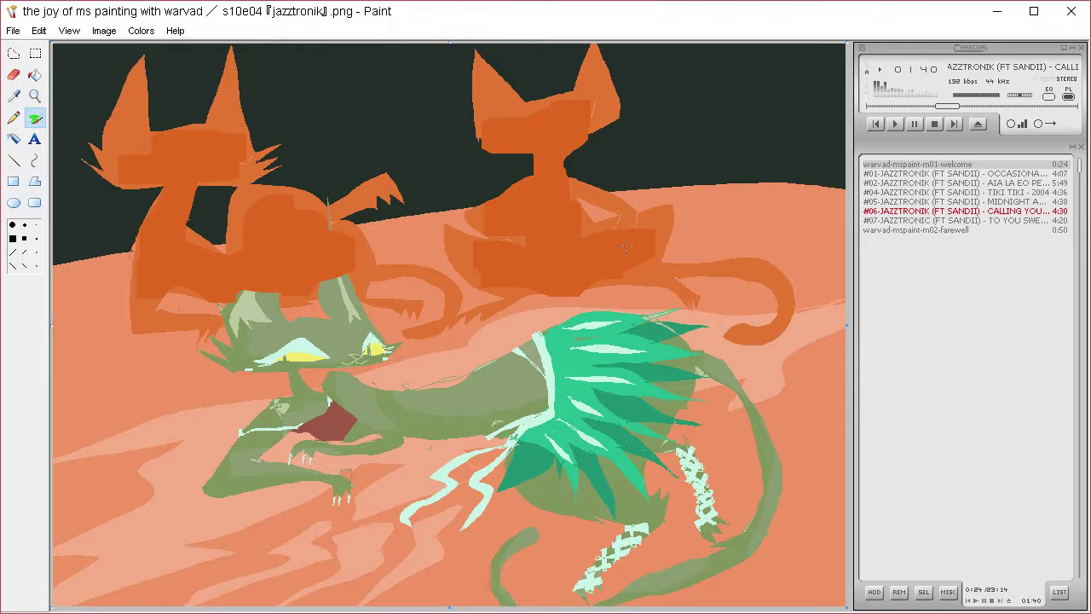
key(ctrl+v)
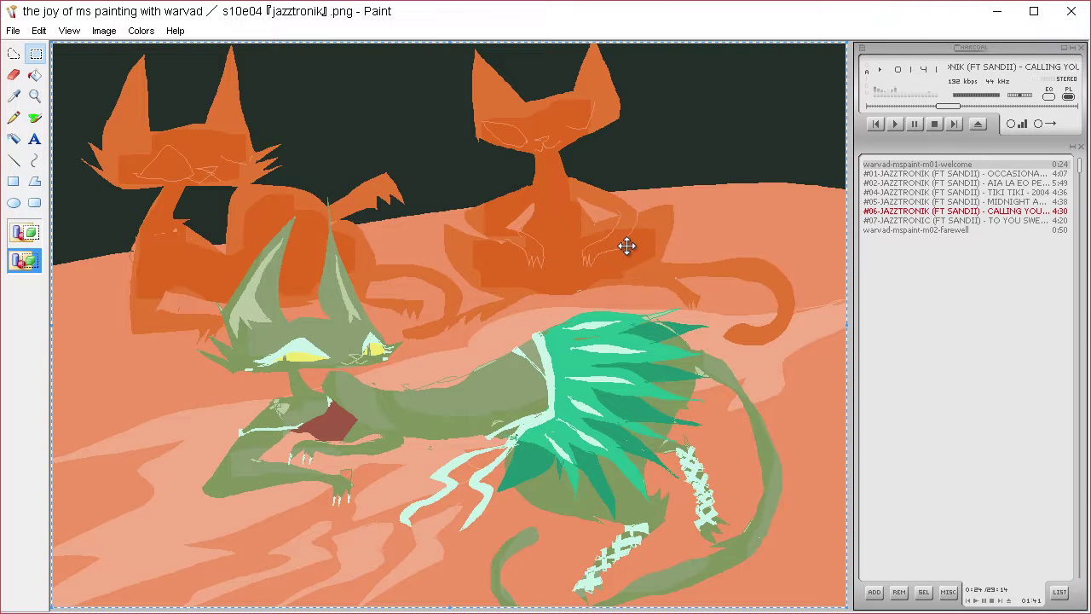
click(34, 118)
mouse_move(128, 143)
mouse_down()
mouse_move(110, 168)
mouse_move(147, 162)
mouse_up()
key(ctrl+v)
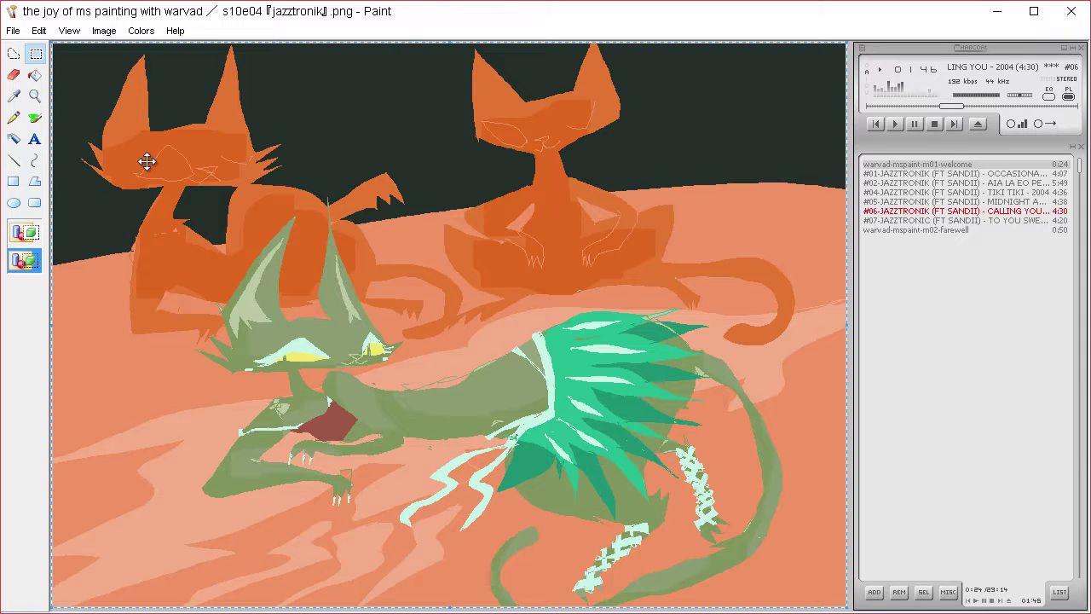
Sample the light peach of the ground and draw small cross-shaped stars in the dark sky around the background cats
click(35, 96)
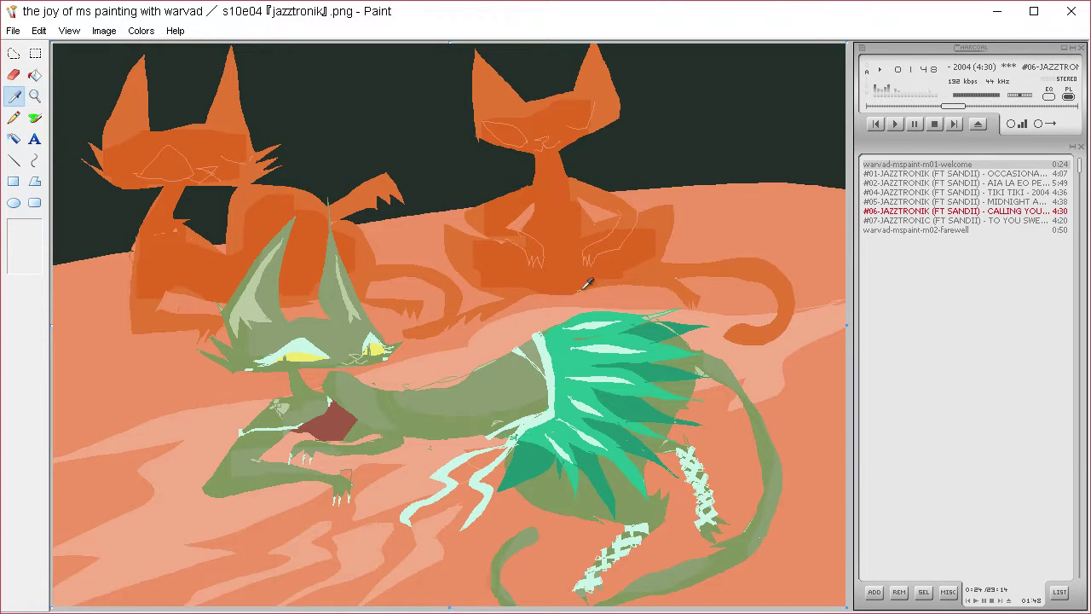
key(ctrl+a)
click(13, 116)
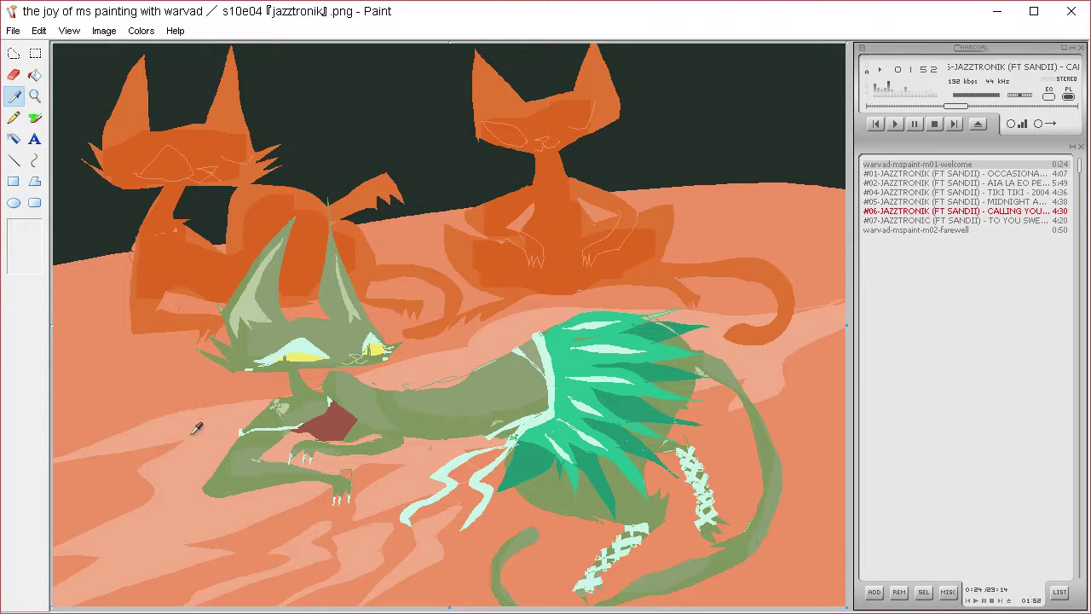
drag(377, 91, 376, 113)
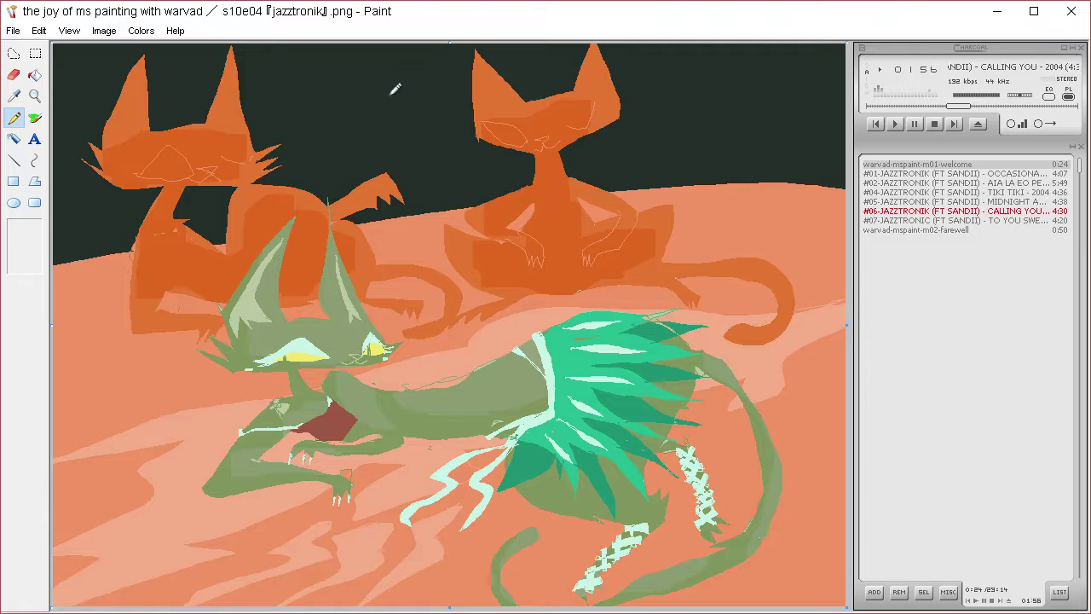
drag(395, 85, 395, 116)
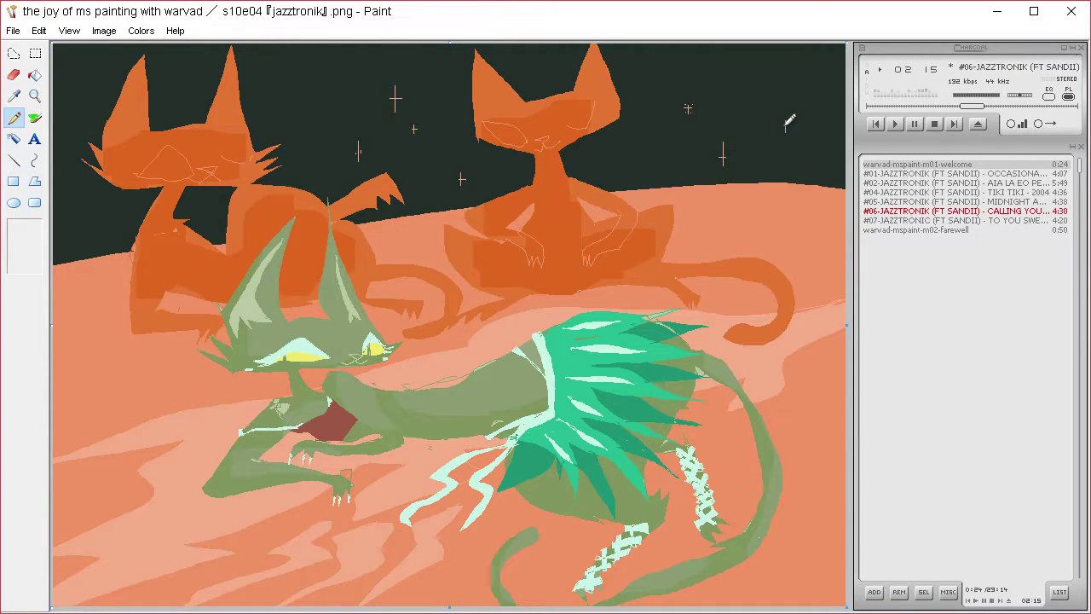
Duplicate freeform-selected star groups across the rest of the dark sky, including the gap under the left cat's head, and select the whole picture
click(34, 54)
key(ctrl+a)
click(35, 96)
click(14, 97)
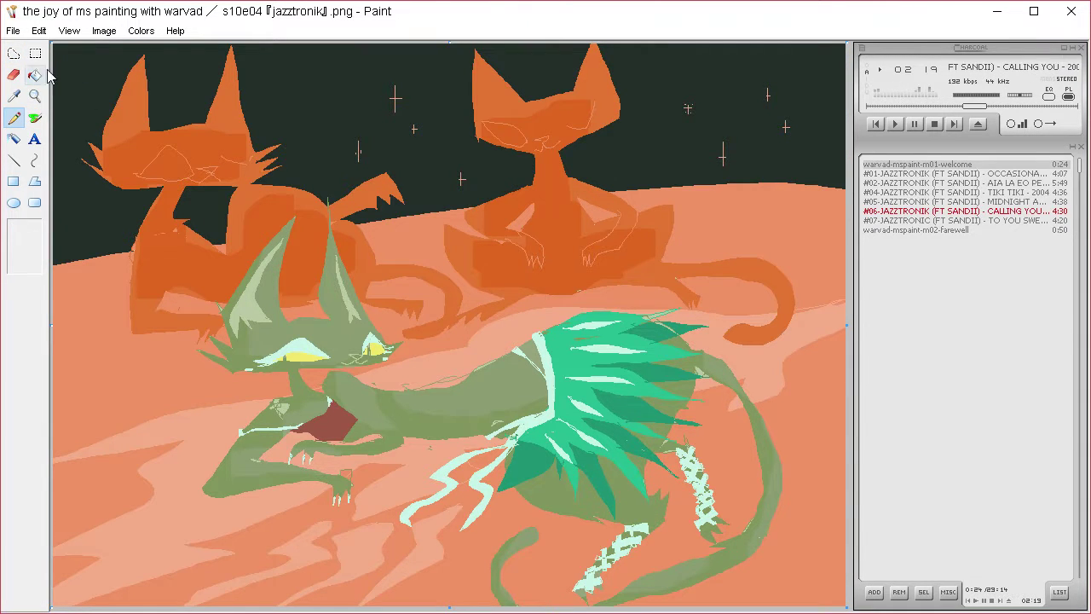
click(13, 53)
mouse_move(420, 66)
mouse_down()
mouse_move(364, 173)
mouse_move(397, 167)
mouse_move(436, 183)
mouse_move(439, 93)
mouse_up()
mouse_move(422, 145)
ctrl+mouse_down()
mouse_move(312, 120)
mouse_move(365, 102)
mouse_move(356, 158)
mouse_move(679, 129)
mouse_move(798, 92)
mouse_move(787, 115)
mouse_move(654, 182)
mouse_move(451, 176)
mouse_move(229, 100)
mouse_move(285, 110)
mouse_move(651, 297)
mouse_move(992, 272)
ctrl+mouse_up()
mouse_move(757, 65)
mouse_down()
mouse_move(633, 110)
mouse_move(724, 170)
mouse_move(781, 163)
mouse_move(781, 84)
mouse_move(702, 81)
mouse_move(634, 109)
mouse_move(658, 171)
mouse_move(749, 169)
mouse_move(799, 137)
mouse_move(469, 151)
mouse_move(140, 108)
mouse_move(181, 109)
mouse_up()
drag(166, 103, 314, 219)
drag(313, 211, 358, 84)
key(ctrl+a)
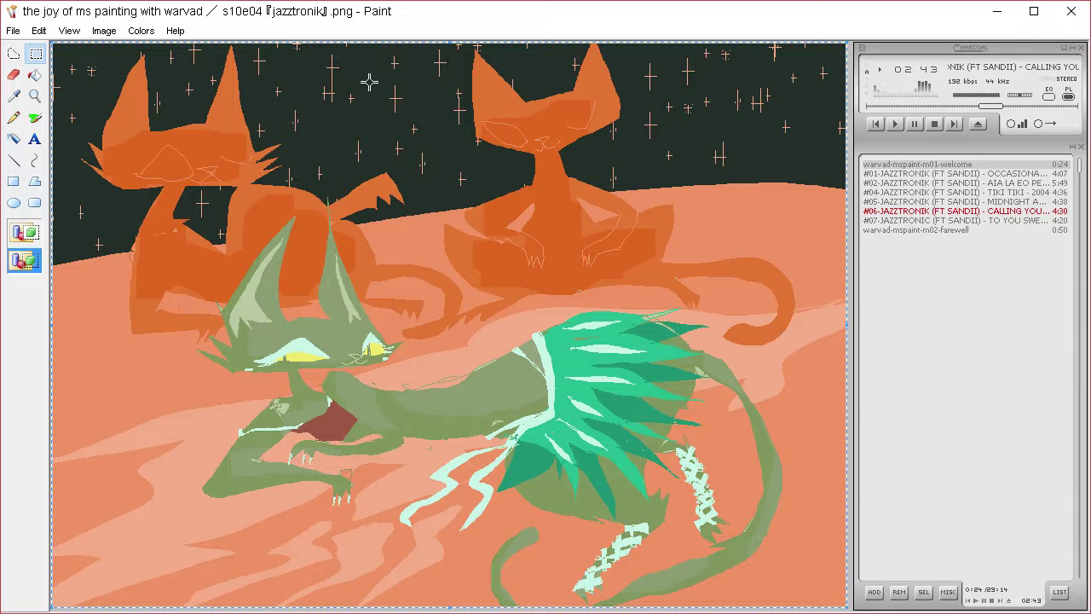
Refine the left background cat's eye outline with the Pencil and apply fills to the eye area
click(13, 118)
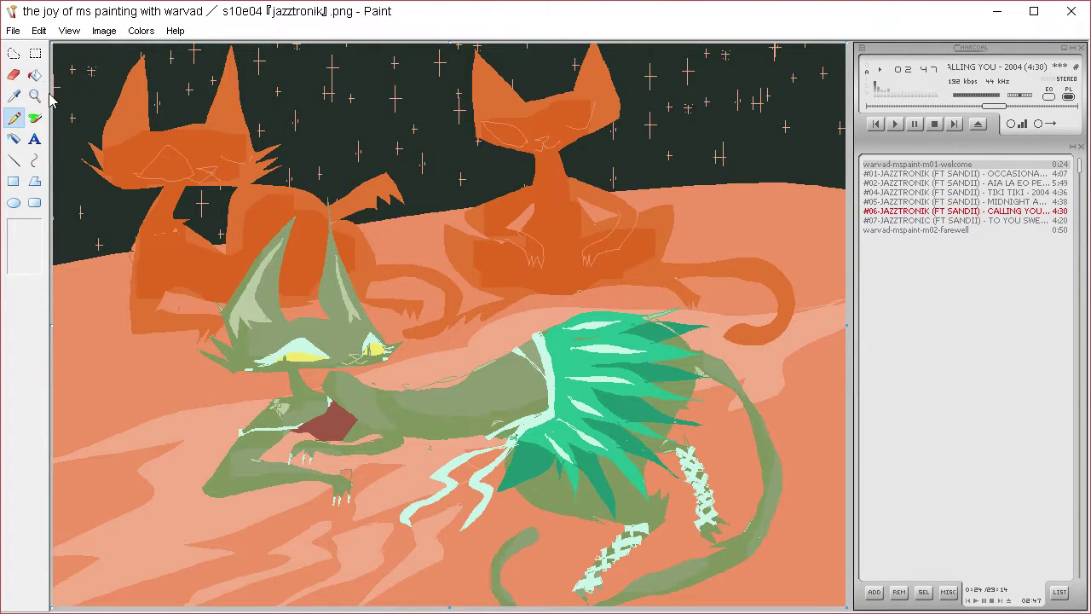
click(34, 75)
click(162, 160)
click(278, 161)
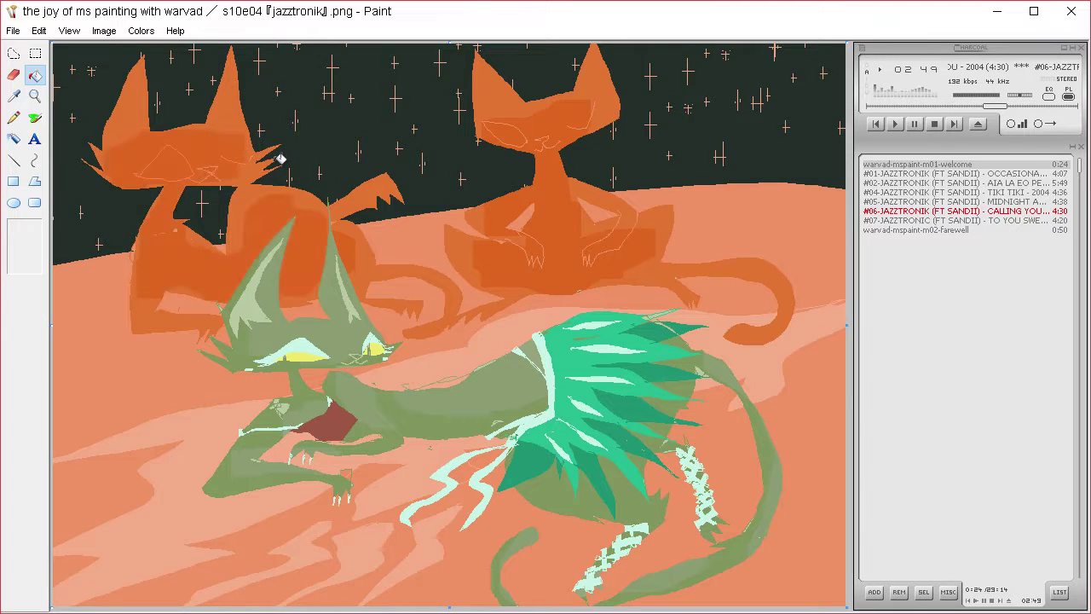
click(15, 118)
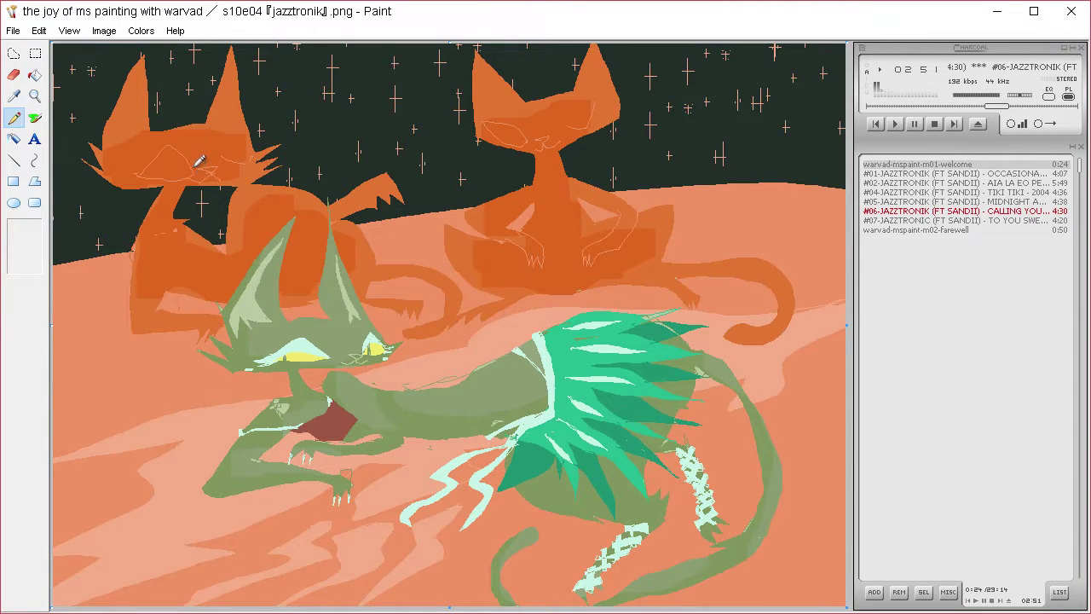
click(34, 75)
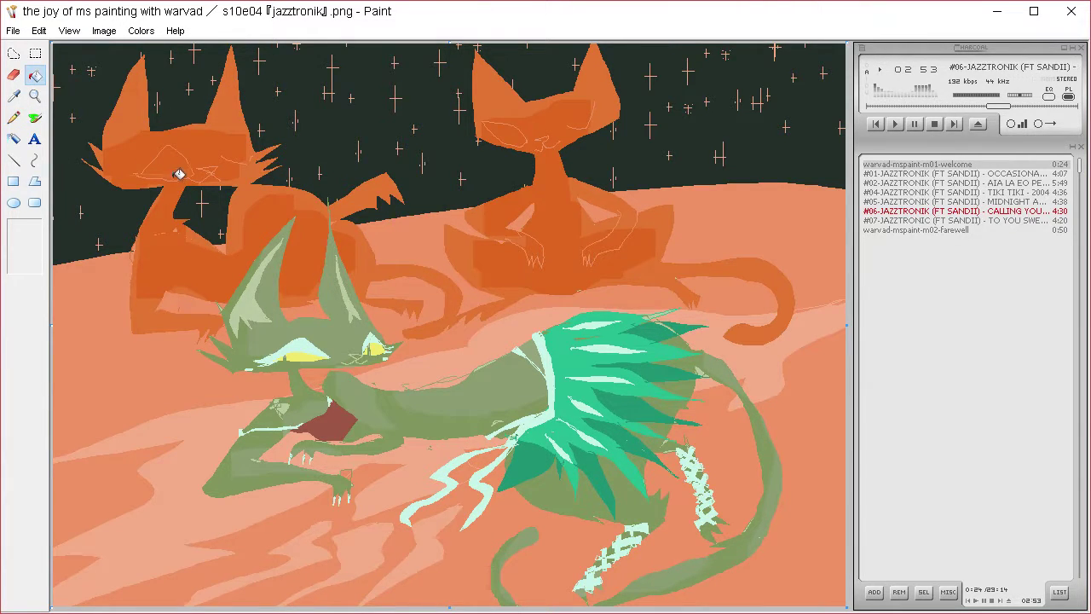
click(14, 117)
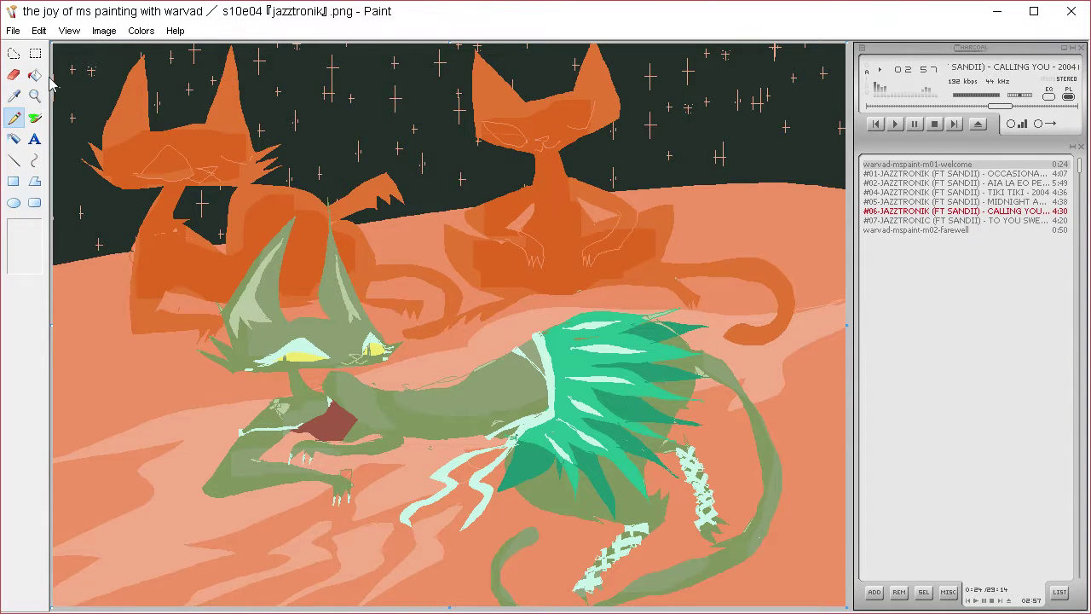
Refine the right background cat's left eye with Pencil strokes and orange fills, and undo the last fill
click(34, 75)
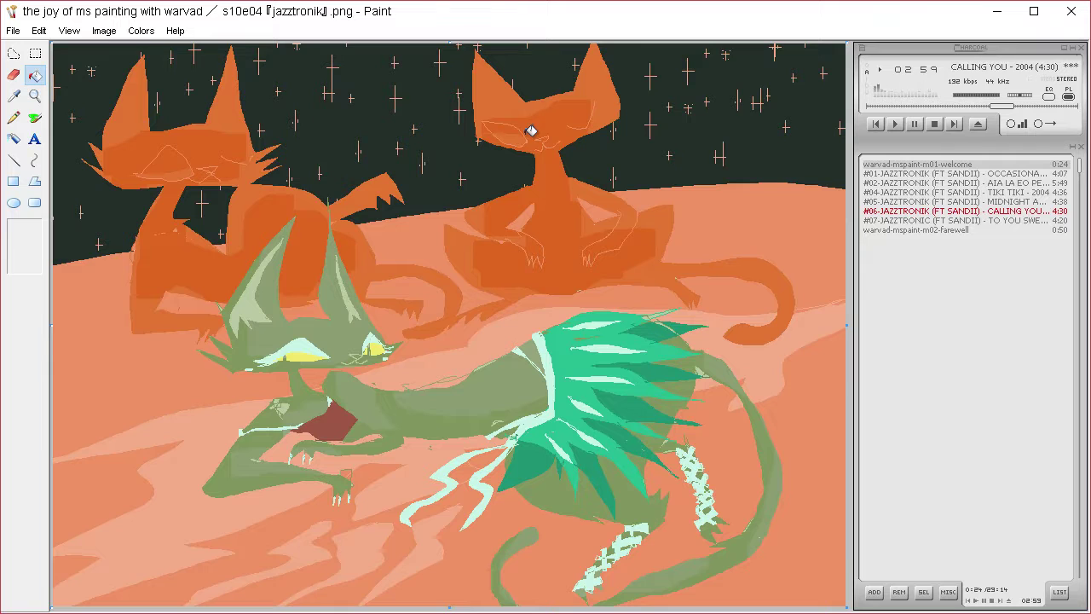
click(513, 124)
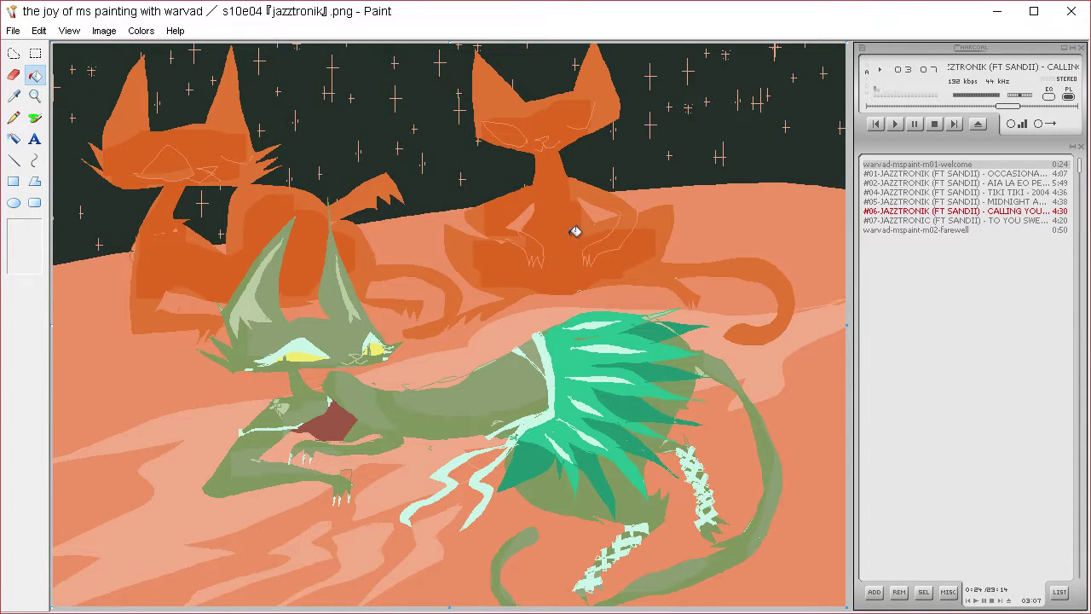
click(14, 117)
drag(501, 128, 505, 115)
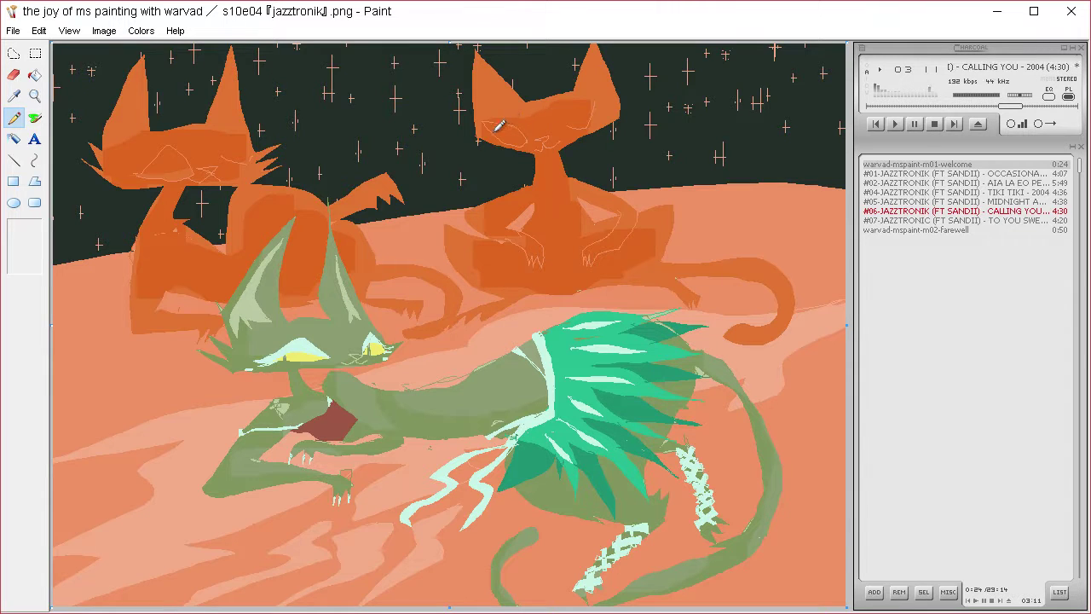
click(36, 97)
click(36, 76)
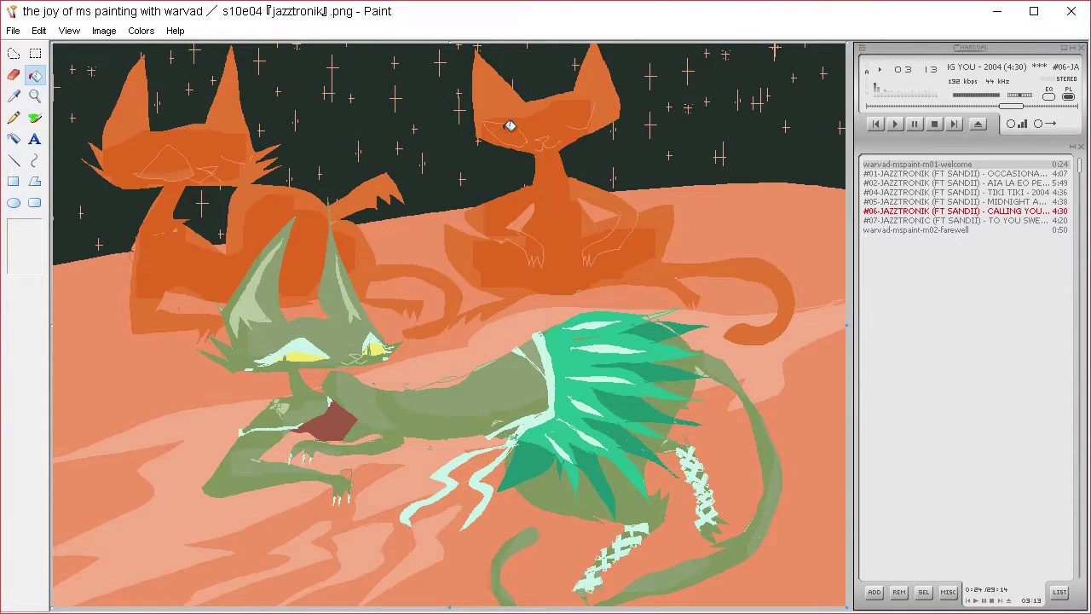
click(513, 136)
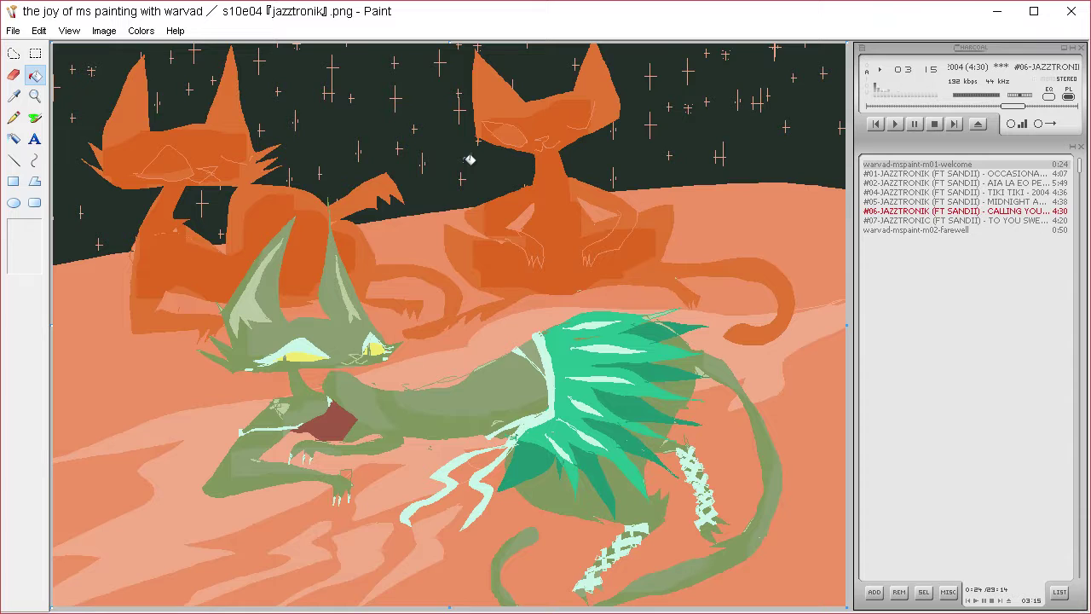
key(ctrl+z)
Sample the lighter orange of the left background cat, touch up the right background cat's forehead with the Pencil, and select the whole picture
click(13, 117)
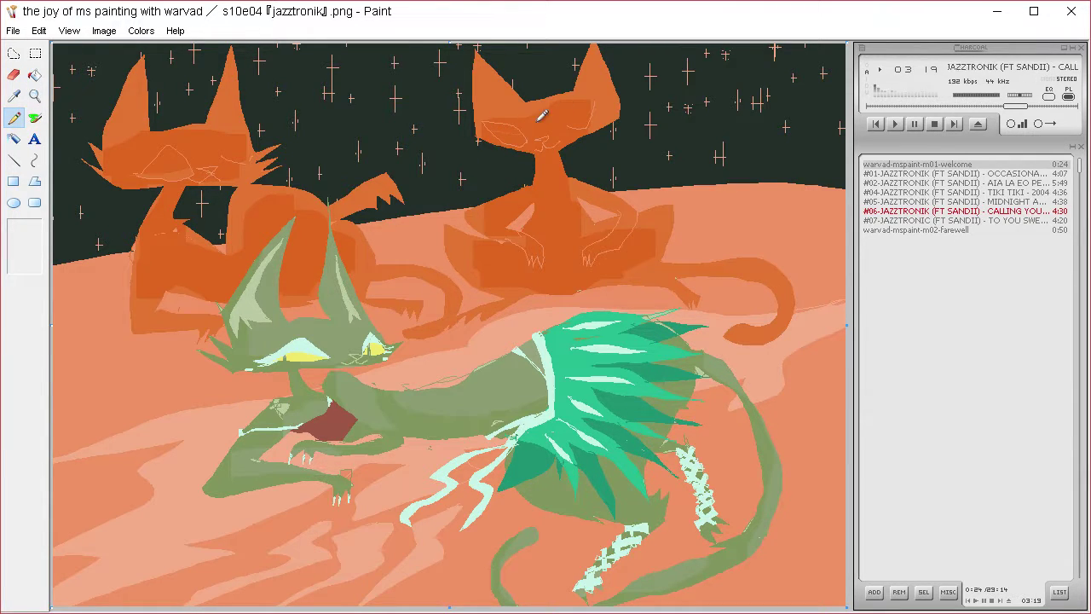
click(34, 74)
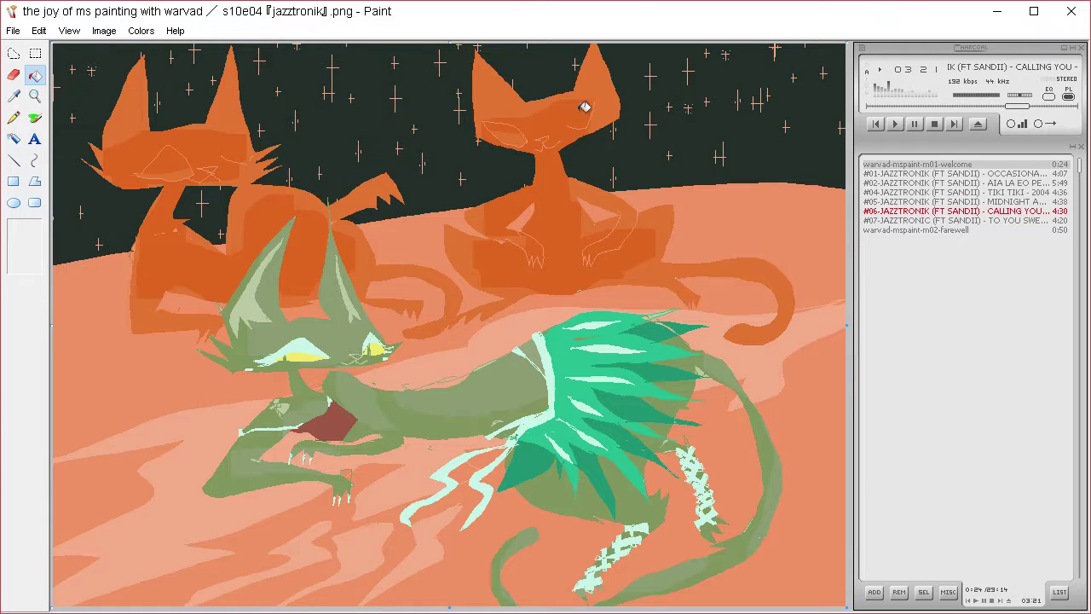
click(13, 96)
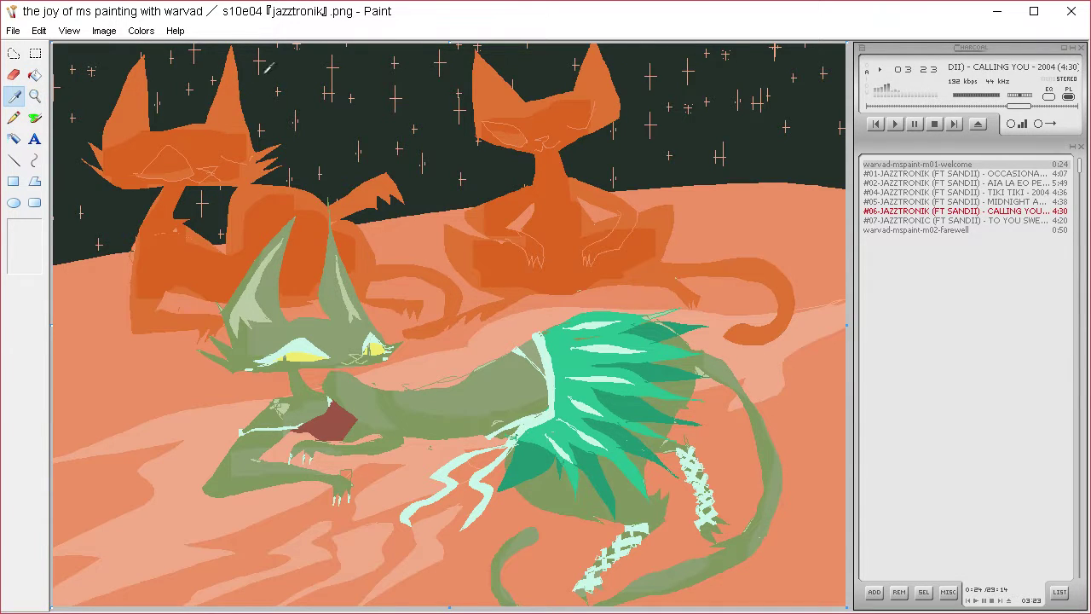
click(124, 130)
click(13, 117)
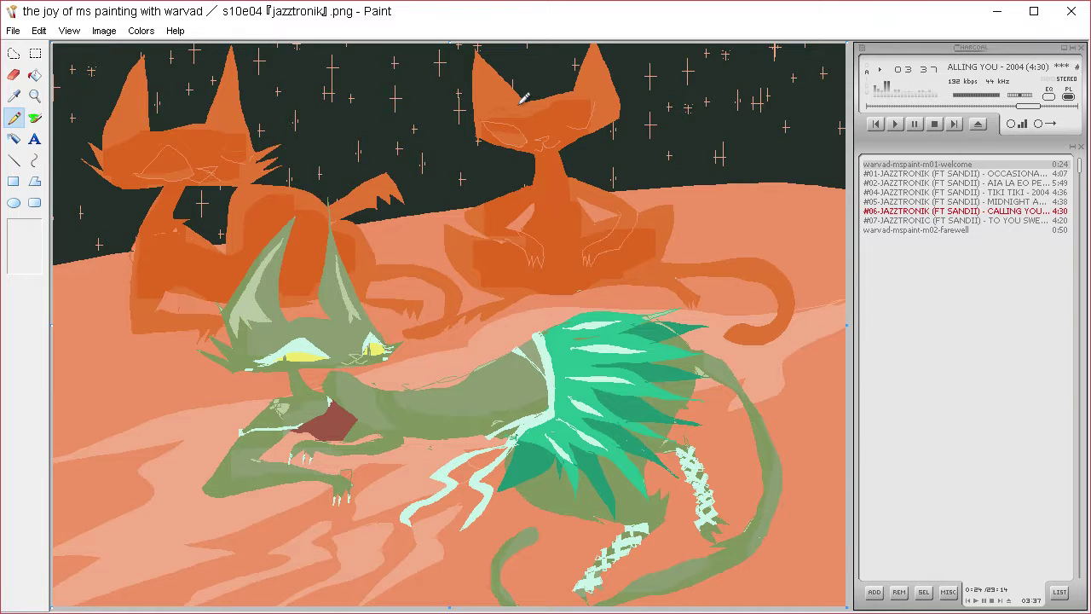
click(14, 95)
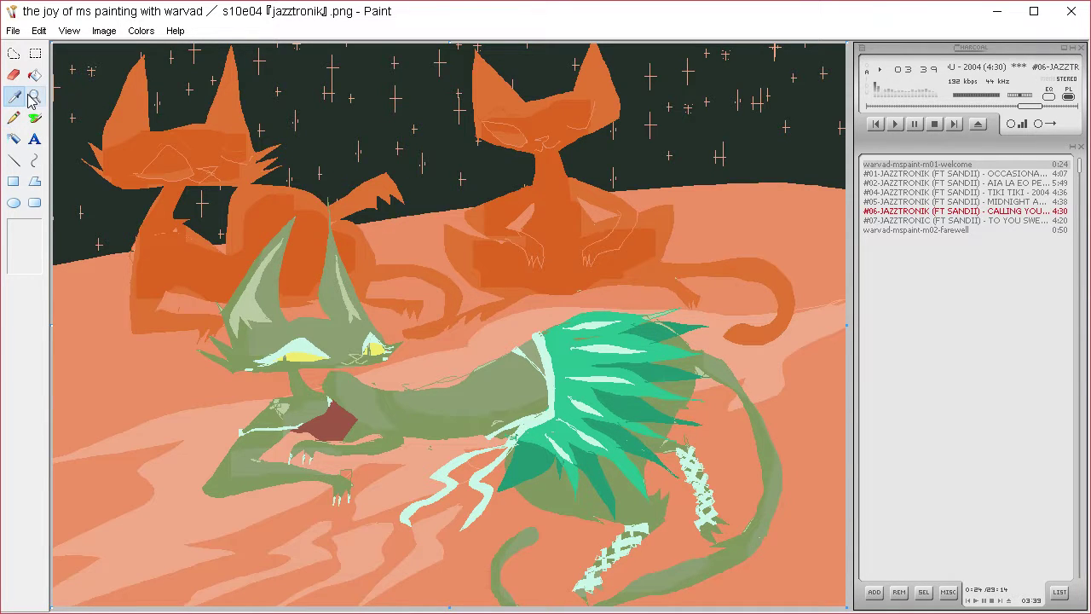
key(ctrl+a)
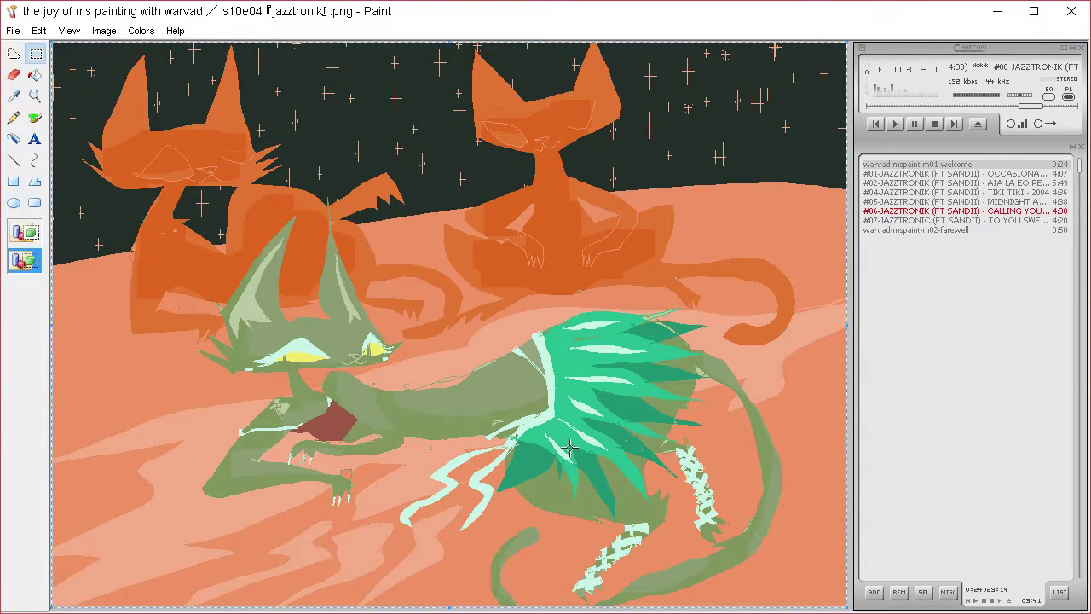
Mix a yellow-green (red 204, green 208, blue 43) and dab small flower petals on the green cat's neck with the Brush
click(15, 96)
click(141, 31)
click(158, 51)
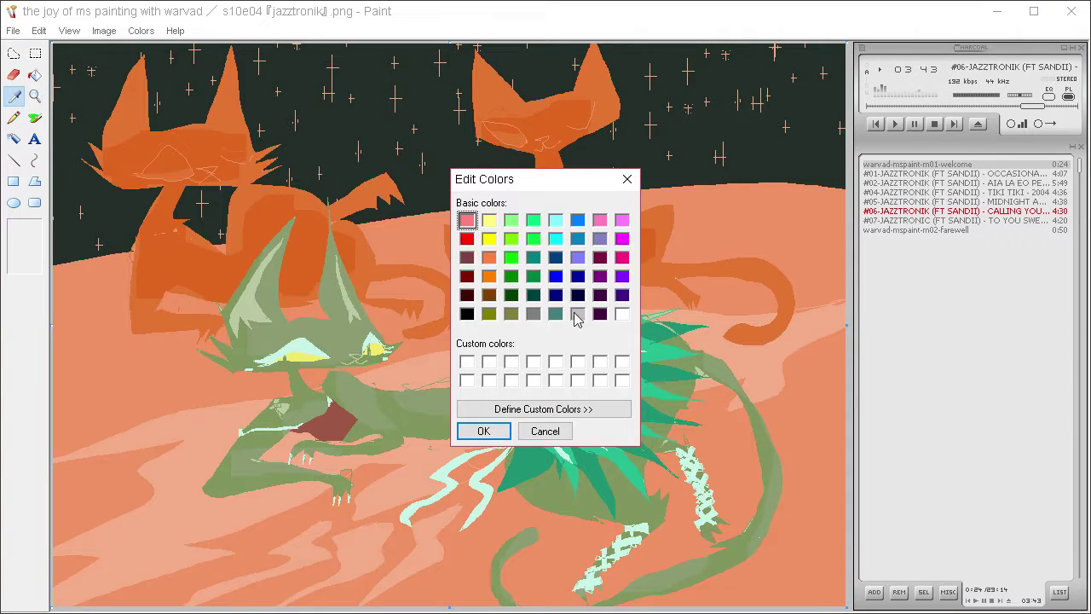
click(588, 408)
click(672, 253)
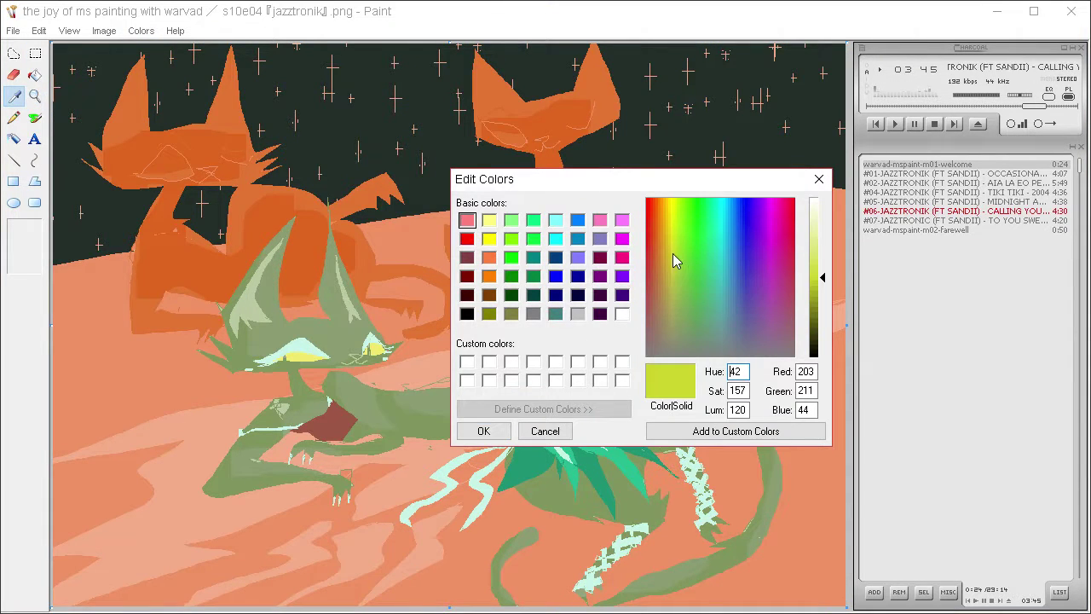
click(814, 295)
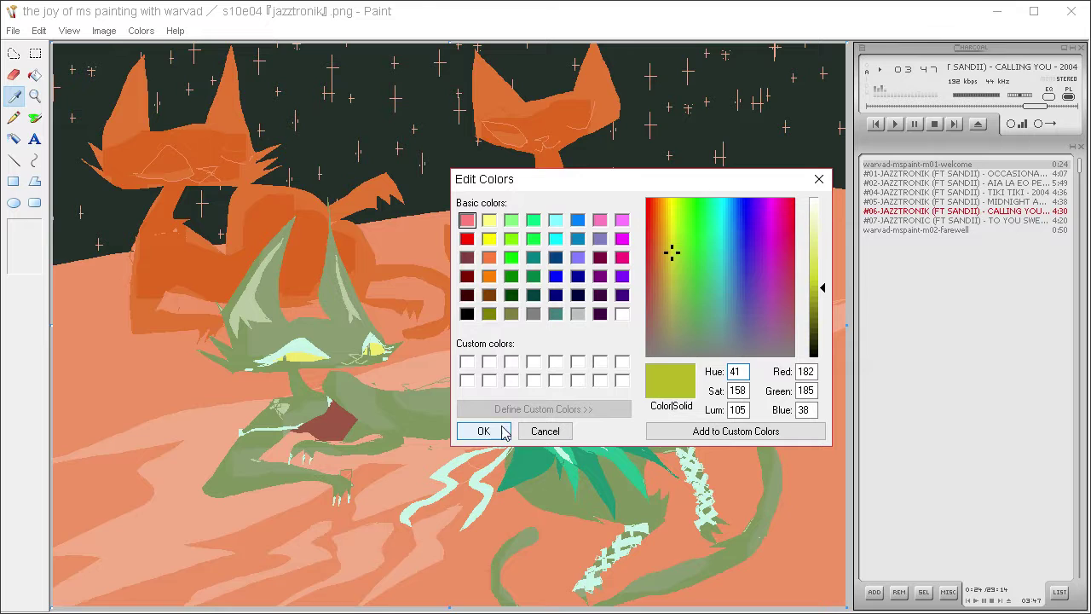
click(819, 278)
click(542, 429)
click(34, 117)
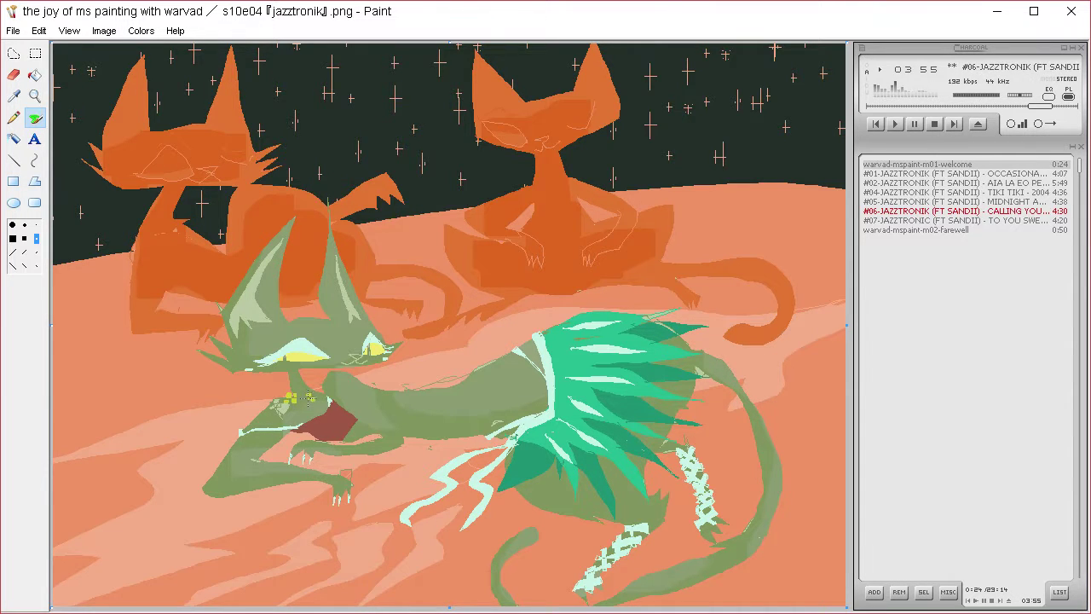
Mix a medium blue and dab a small blue flower between the yellow ones on the green cat's neck
click(143, 31)
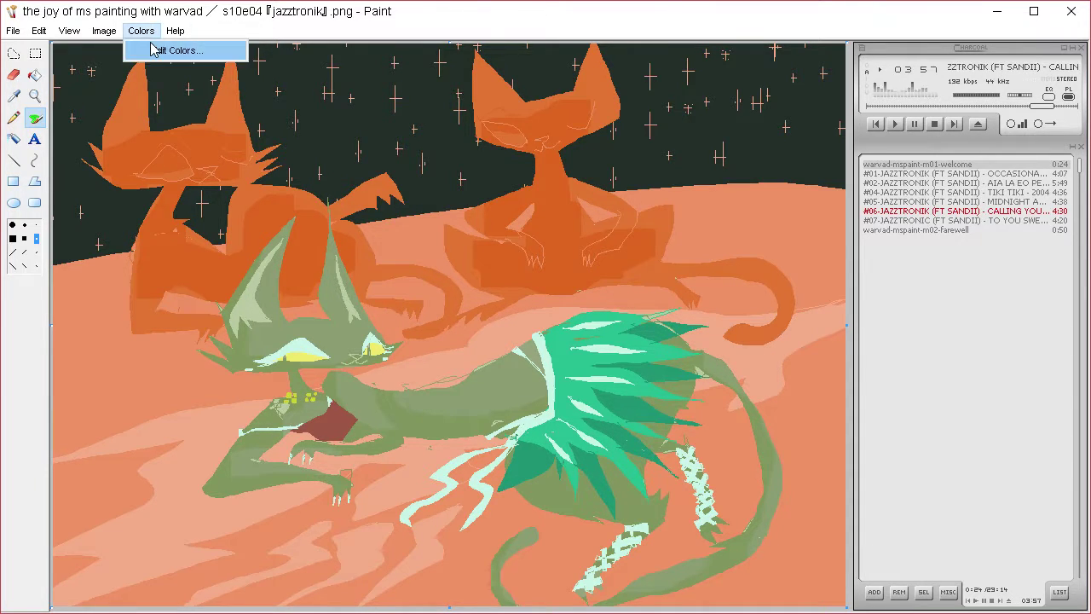
click(180, 49)
click(571, 410)
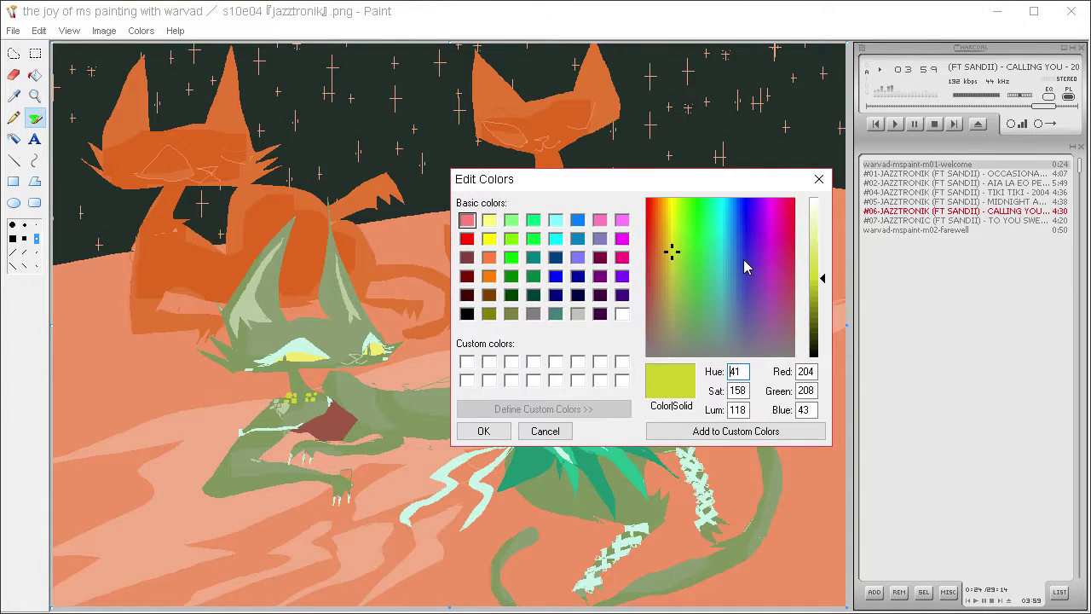
click(742, 285)
click(483, 428)
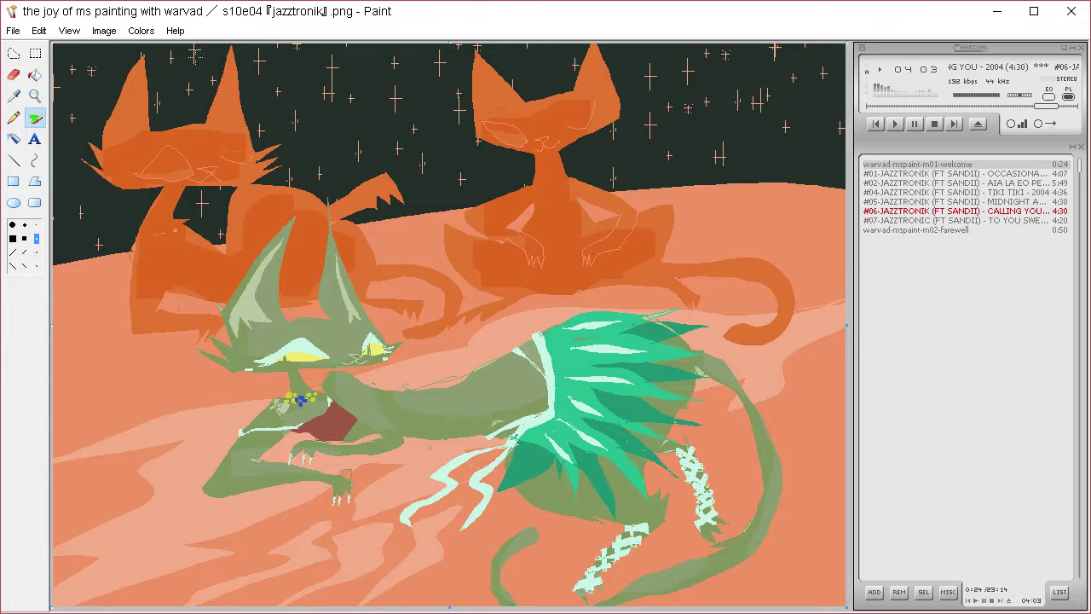
Dab a red flower (red 218, green 80, blue 33) on the neck garland, and dot flower centres in the eye's sampled pale mint
click(141, 30)
click(180, 49)
click(543, 409)
click(653, 241)
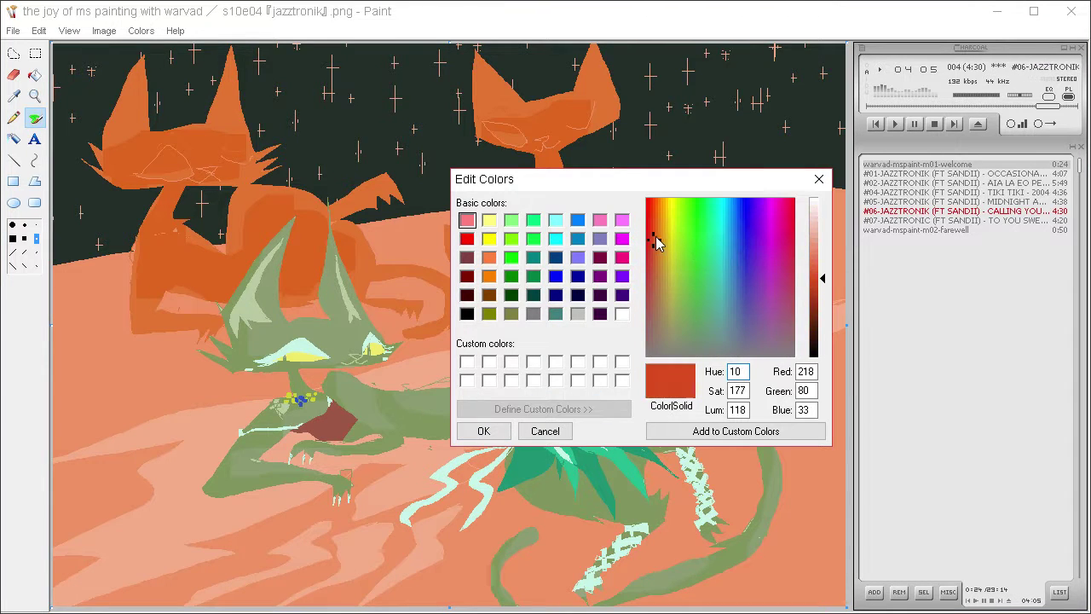
click(499, 428)
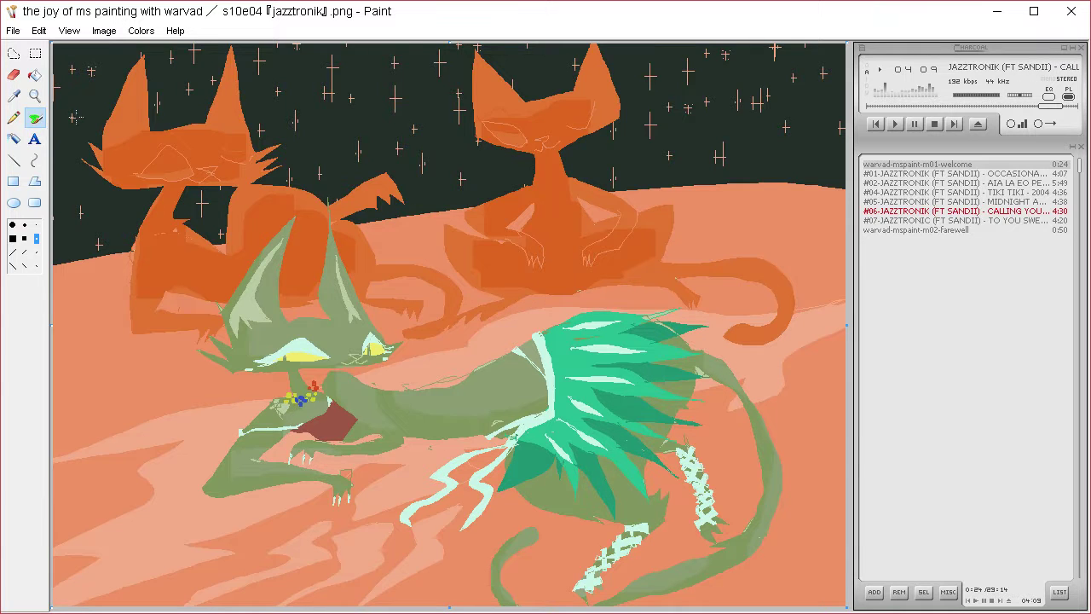
click(21, 95)
click(303, 347)
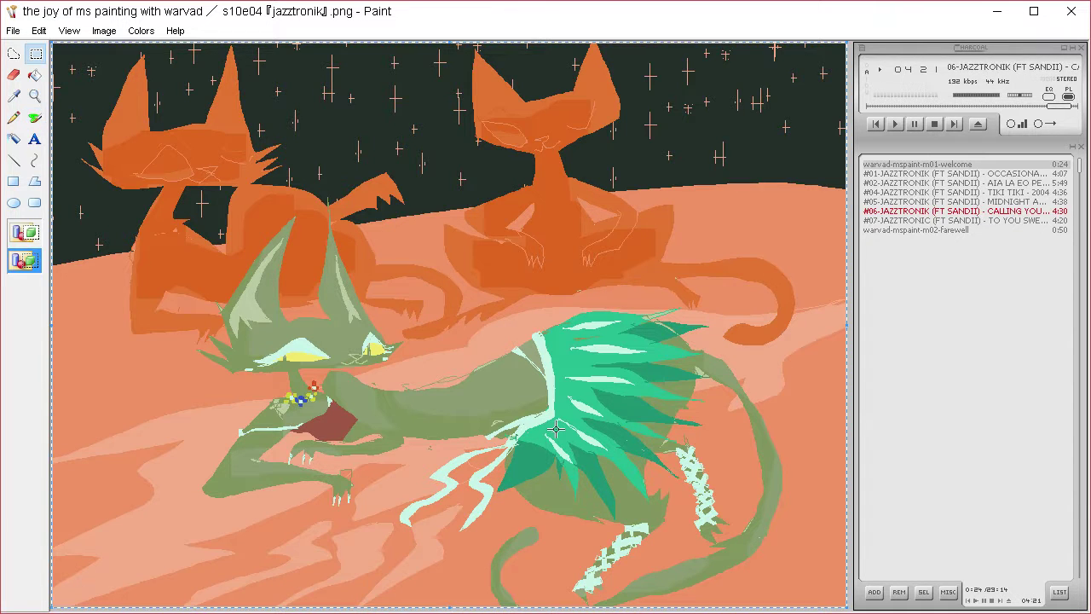
Sample the plain orange of the ground beside the left background cat and mix a slightly darker shade of it
click(20, 96)
click(113, 316)
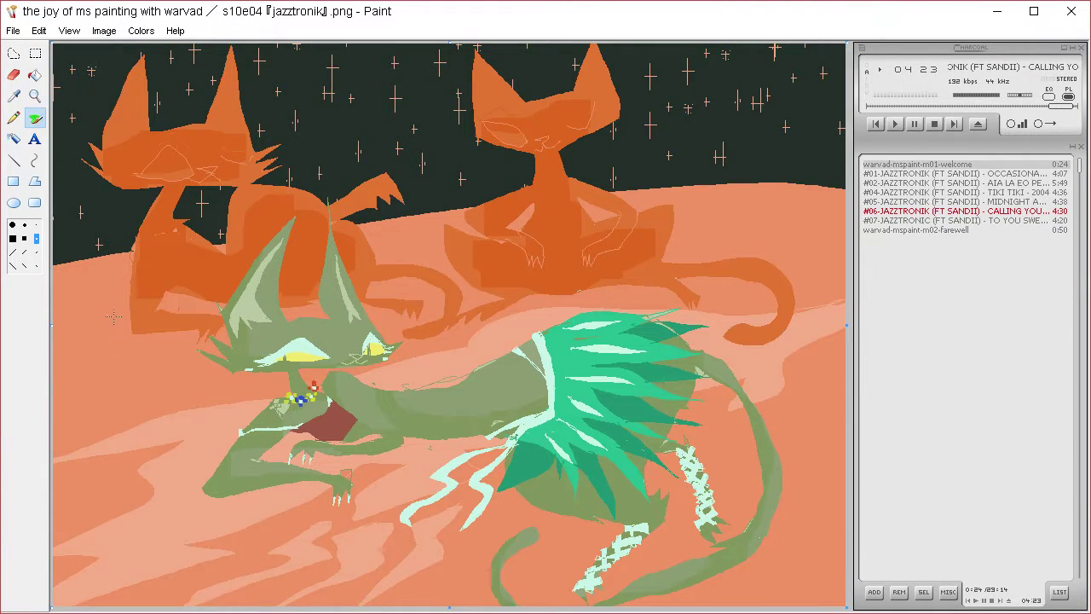
click(21, 96)
key(ctrl+a)
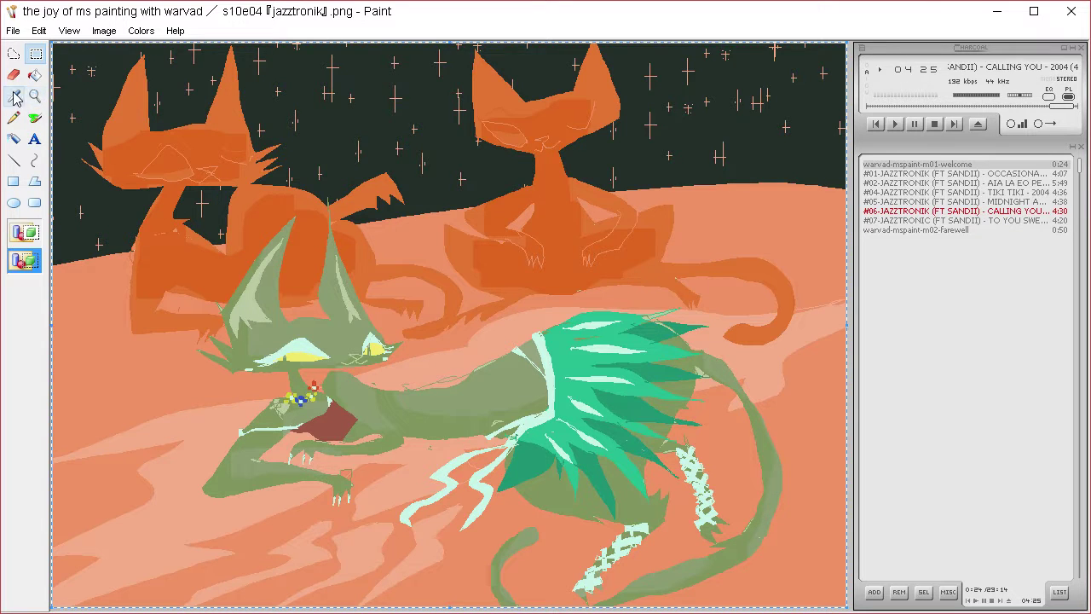
click(17, 96)
click(100, 273)
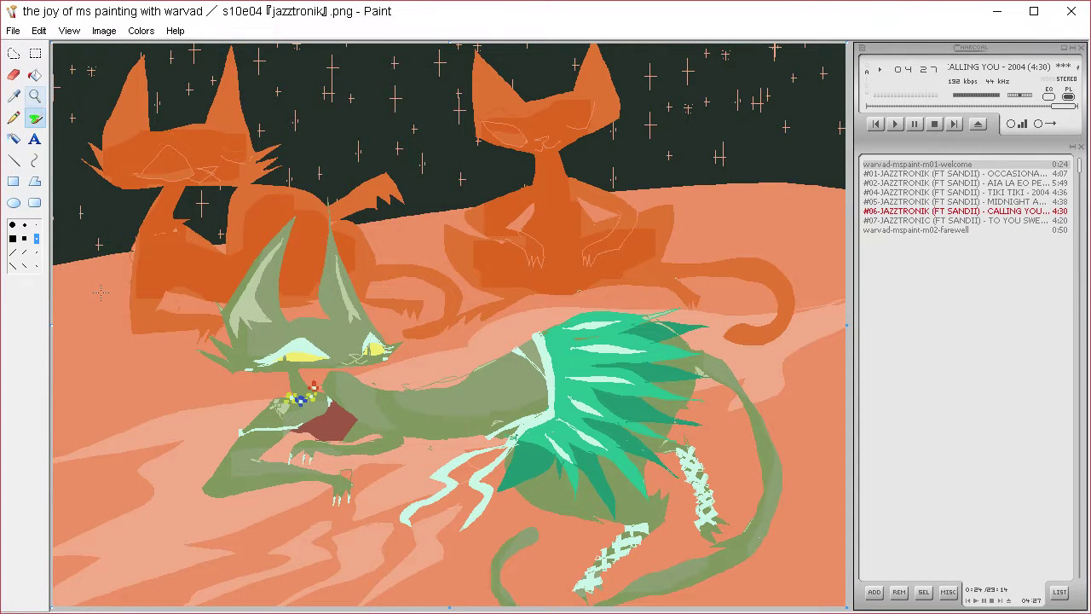
click(141, 31)
click(154, 43)
click(621, 411)
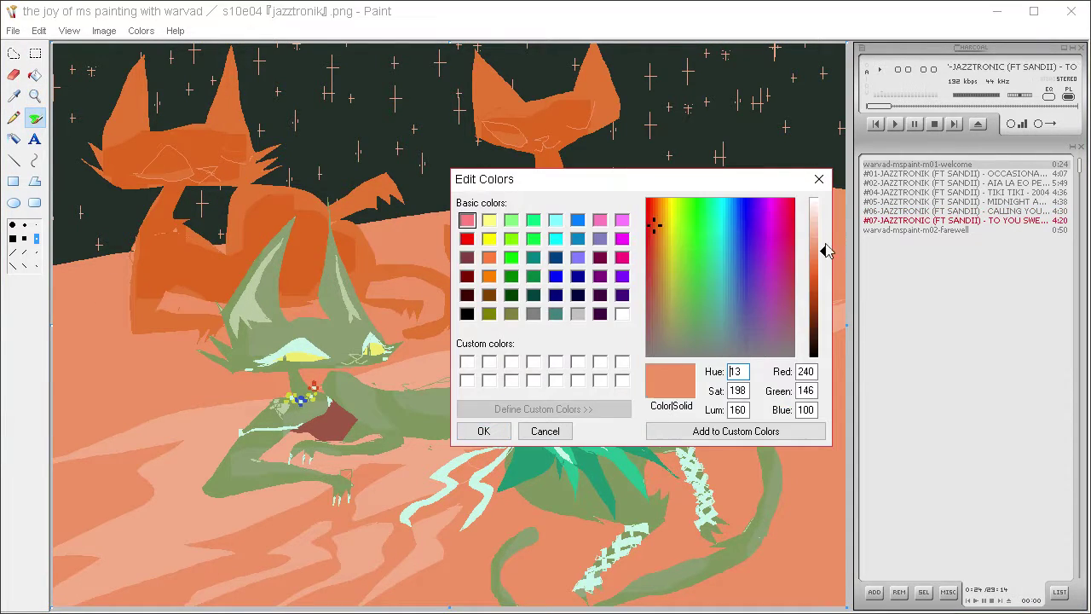
click(823, 258)
click(483, 431)
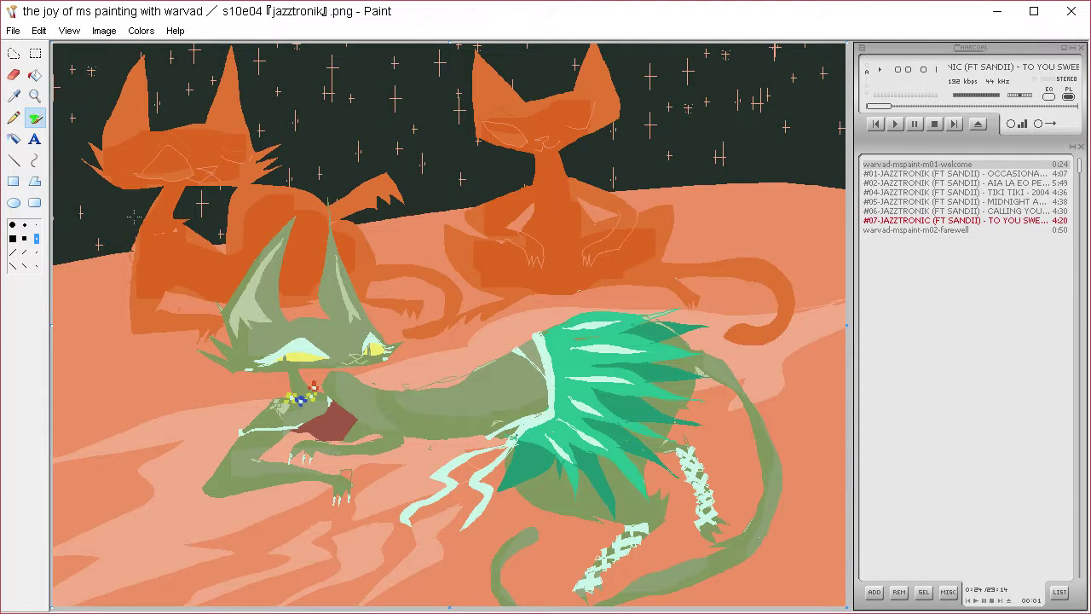
Draw a curved Pencil contour across the ground, fill the areas above it with the darker orange, and select the whole picture
click(12, 123)
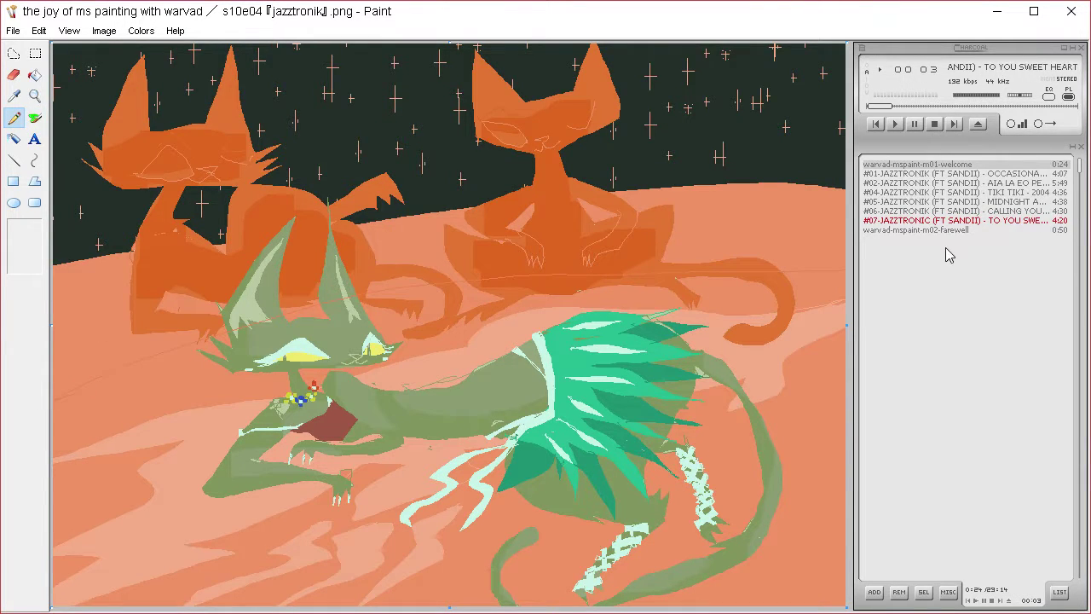
click(34, 75)
click(115, 285)
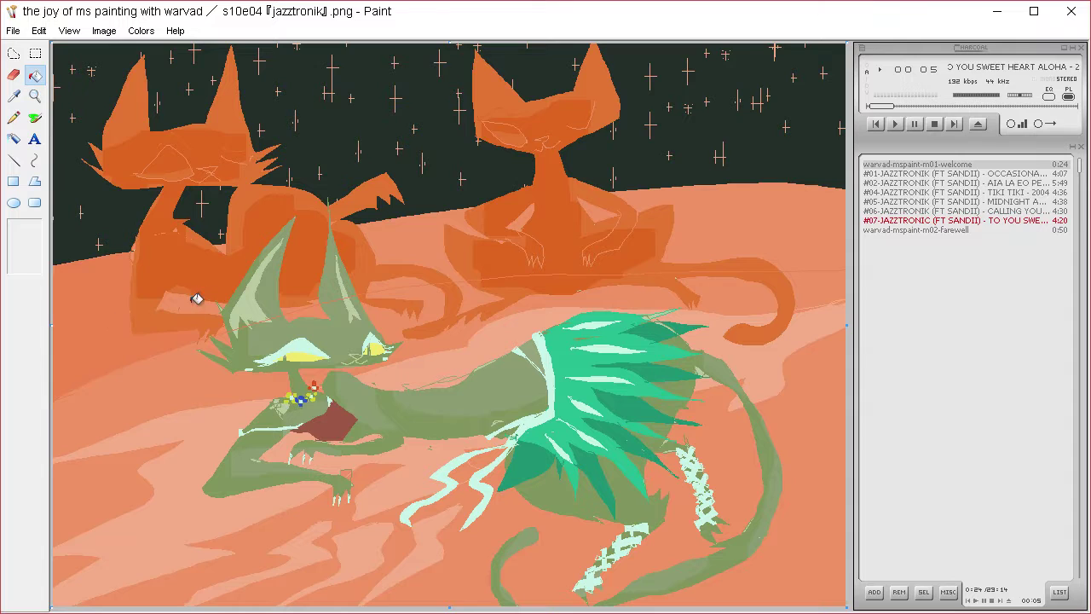
click(425, 236)
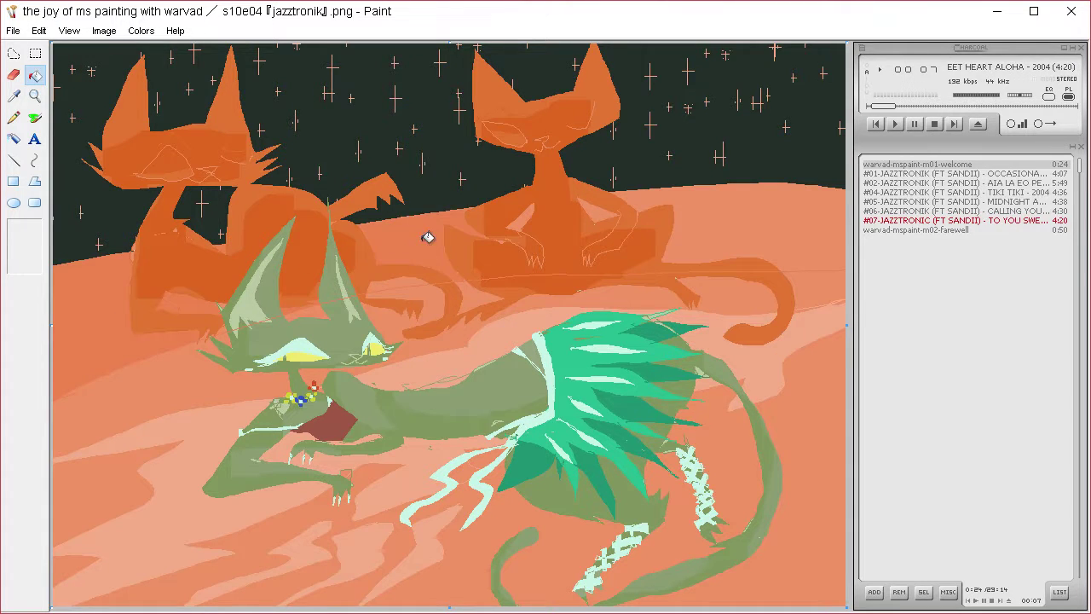
click(750, 217)
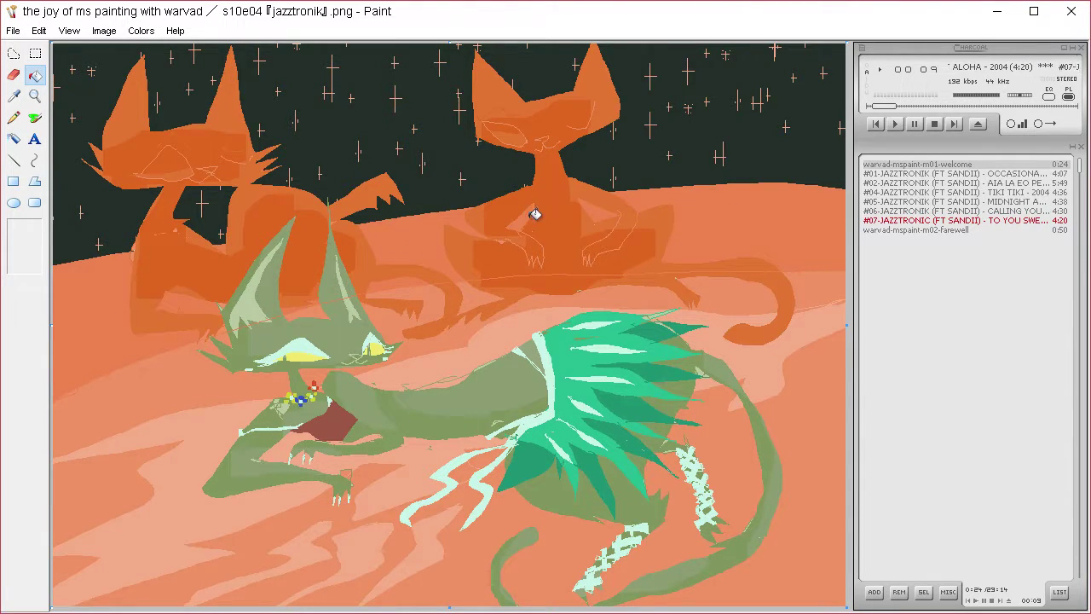
key(ctrl+a)
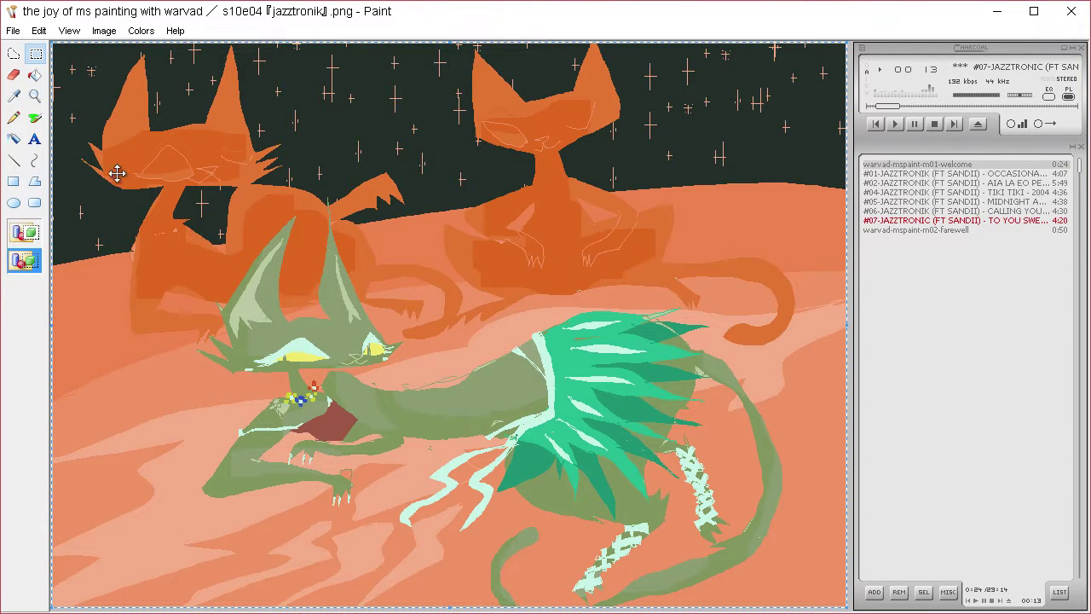
Sample the dark sky colour and mix a lighter olive-grey from it (red 66, green 68, blue 53)
click(14, 96)
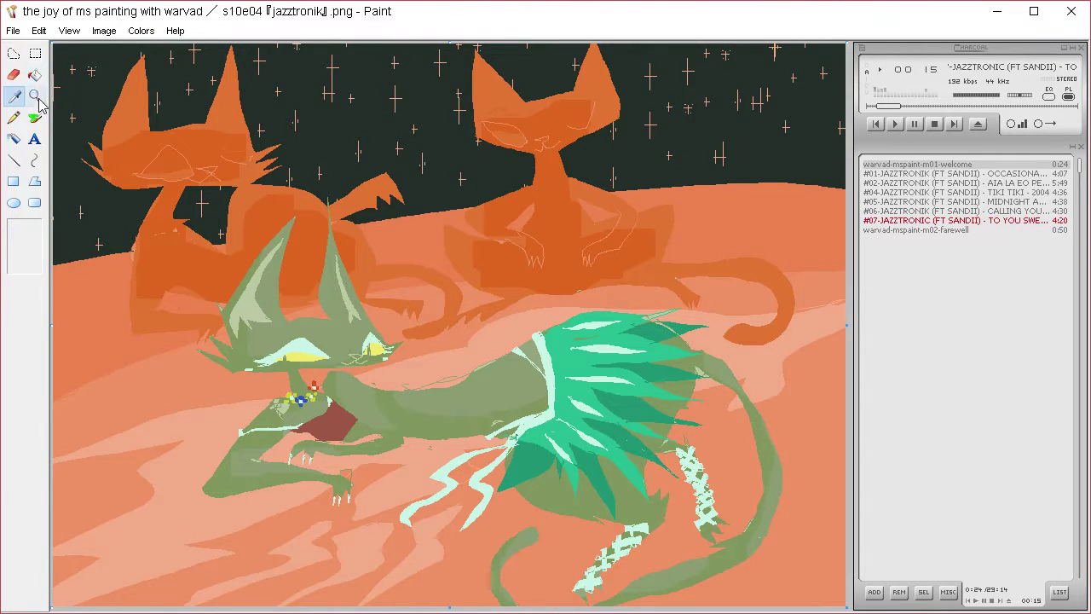
click(76, 79)
click(141, 30)
click(156, 59)
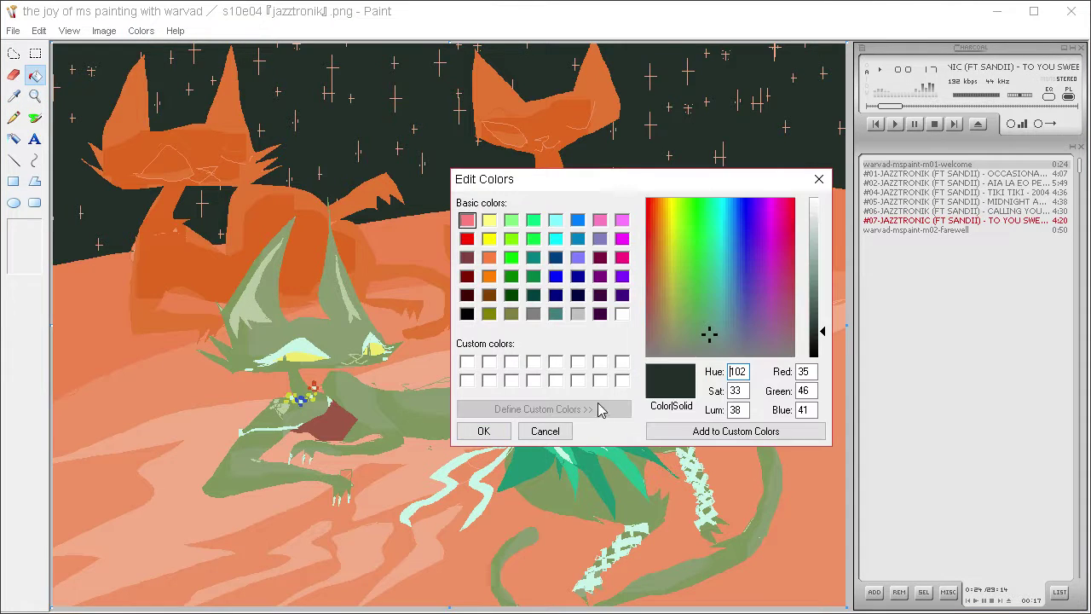
drag(821, 330, 822, 319)
click(675, 338)
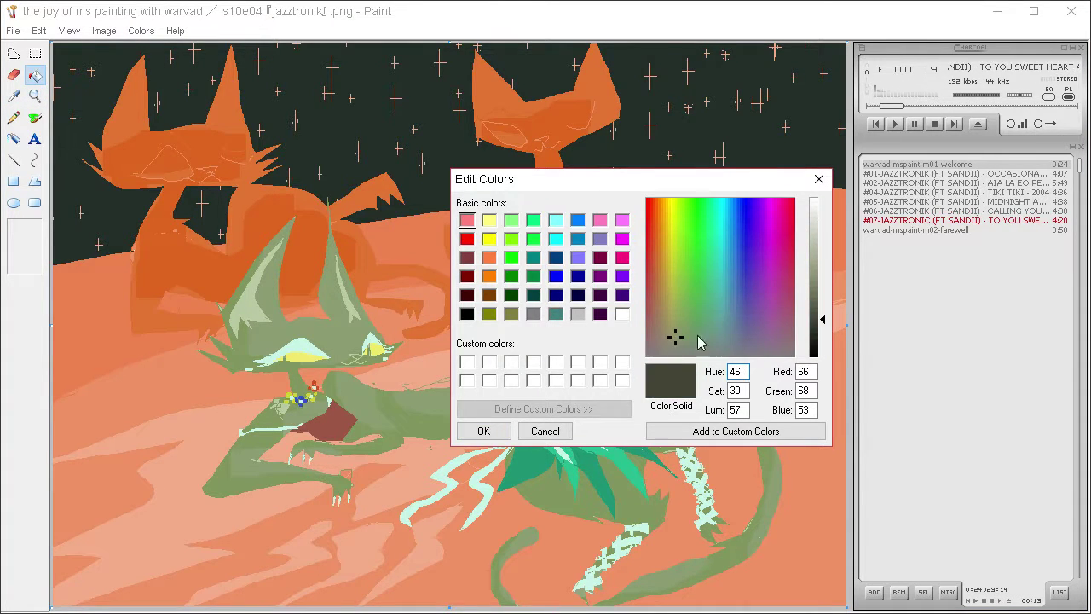
click(484, 429)
Draw a jagged Pencil mountain outline across the sky behind the orange cats, fill below it with the olive-grey, and select the whole picture
click(14, 116)
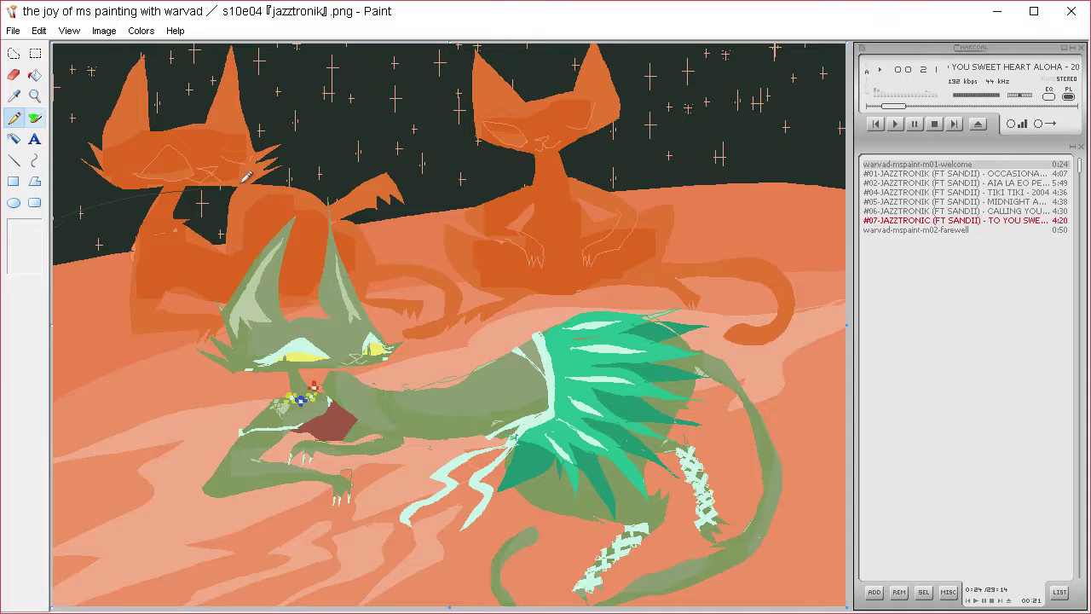
mouse_move(75, 214)
mouse_down()
mouse_move(114, 163)
mouse_move(117, 212)
mouse_move(179, 218)
mouse_move(212, 133)
mouse_move(283, 177)
mouse_move(324, 84)
mouse_move(348, 134)
mouse_up()
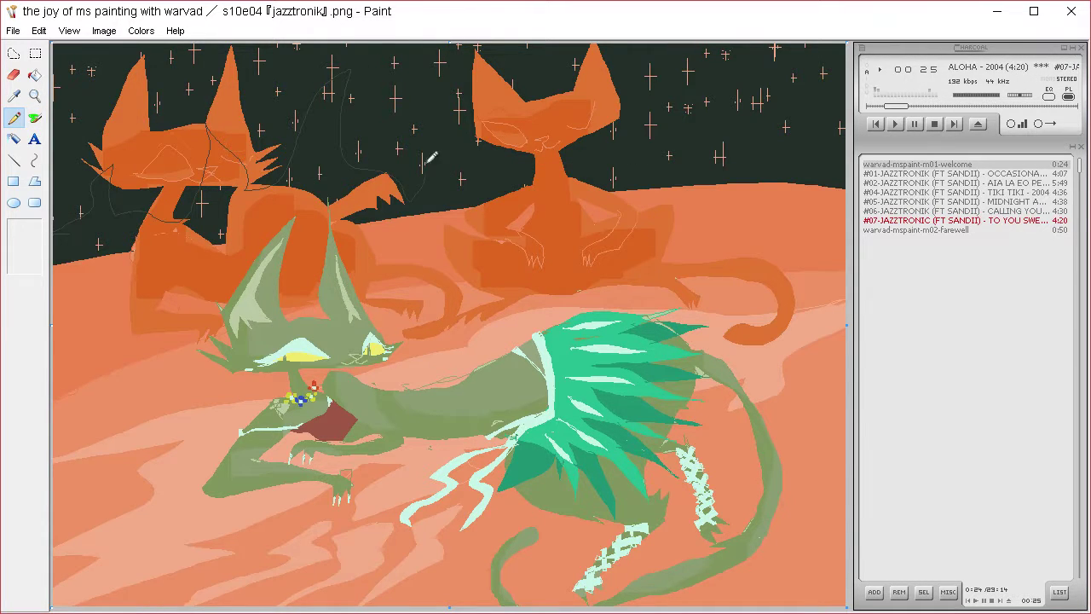
mouse_move(477, 181)
mouse_down()
mouse_move(511, 114)
mouse_move(534, 114)
mouse_move(608, 183)
mouse_move(687, 85)
mouse_up()
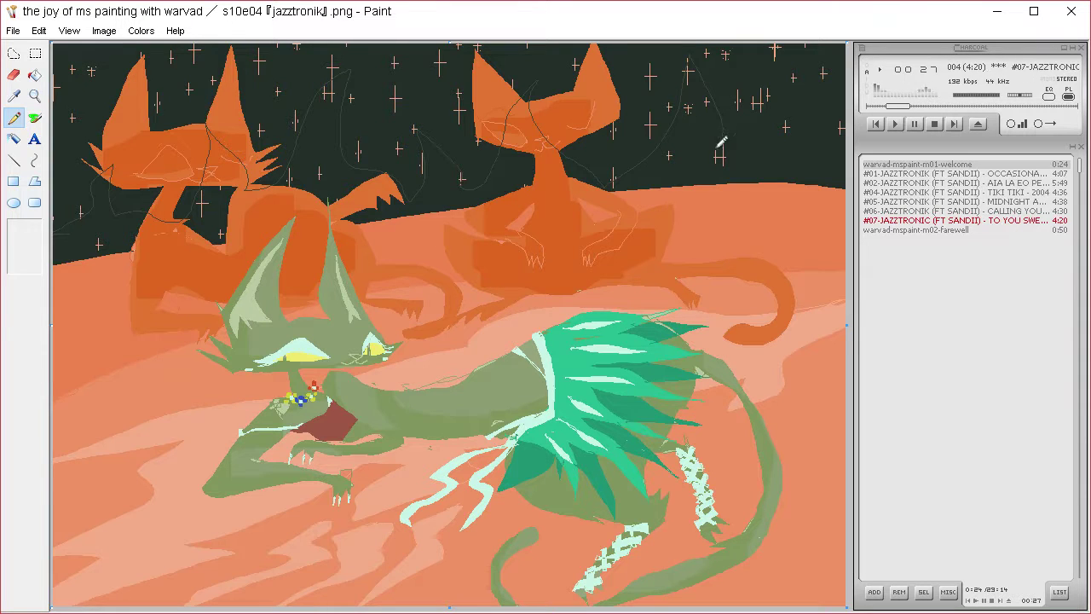
click(35, 74)
click(93, 208)
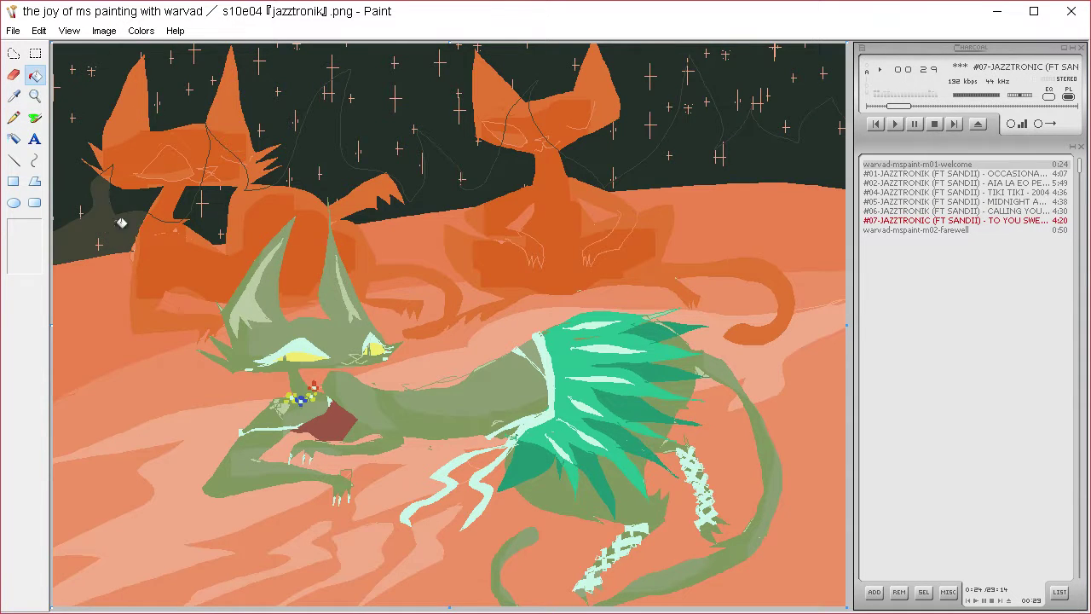
click(340, 134)
click(448, 184)
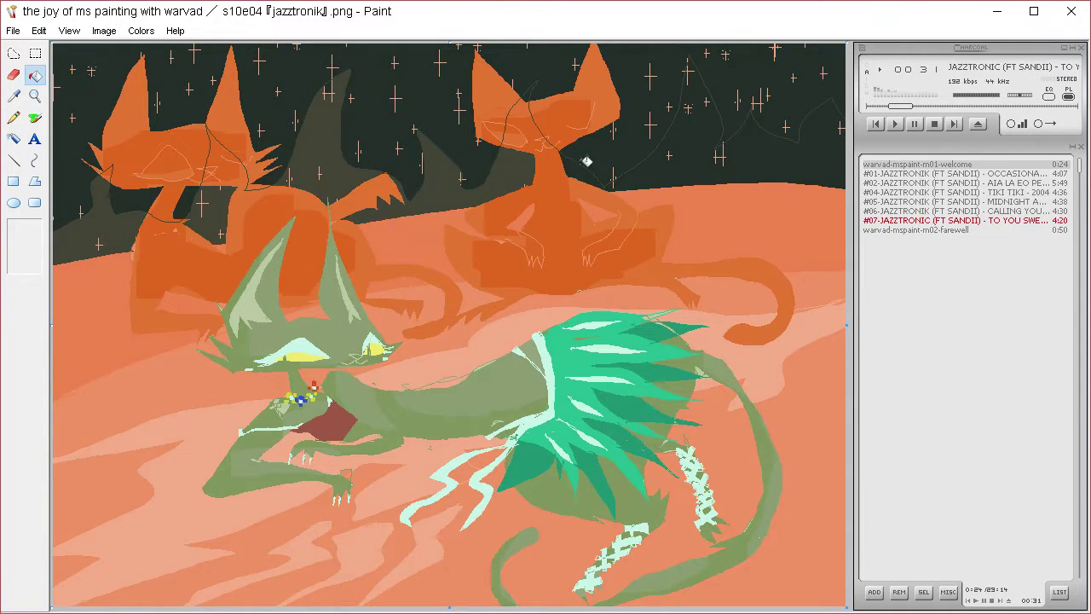
click(605, 167)
key(ctrl+a)
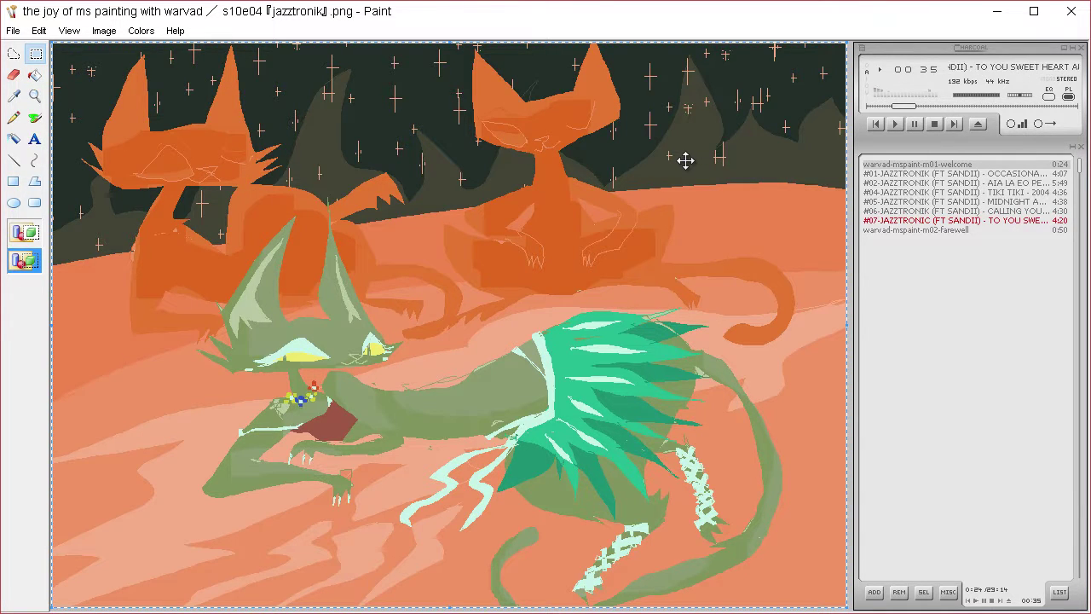
Sample the orange of the ground near the left background cat and mix a deeper orange from it (red 235, green 106, blue 44)
click(14, 96)
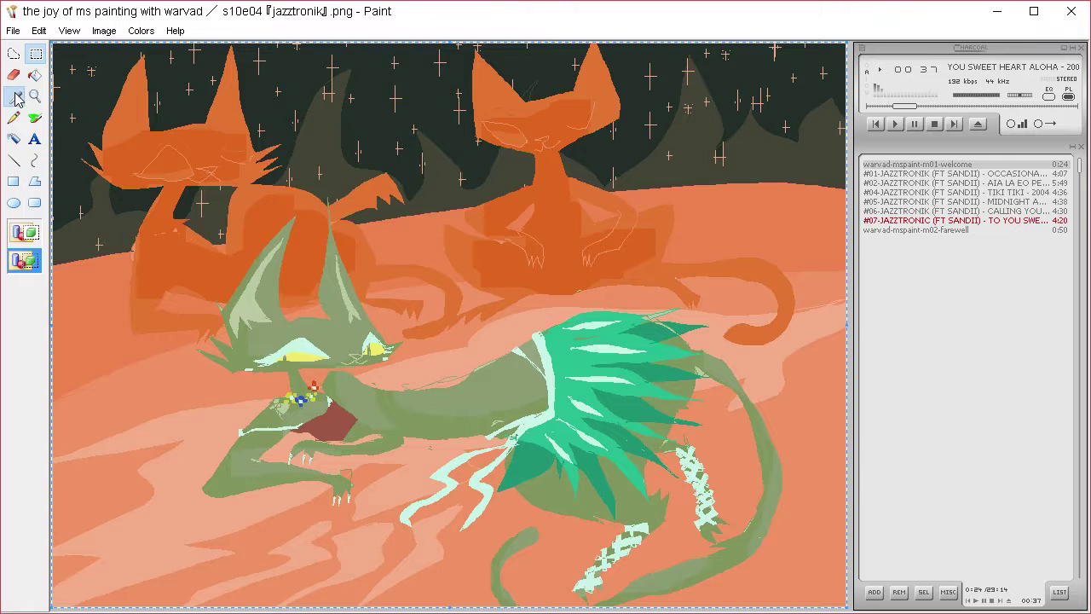
click(91, 300)
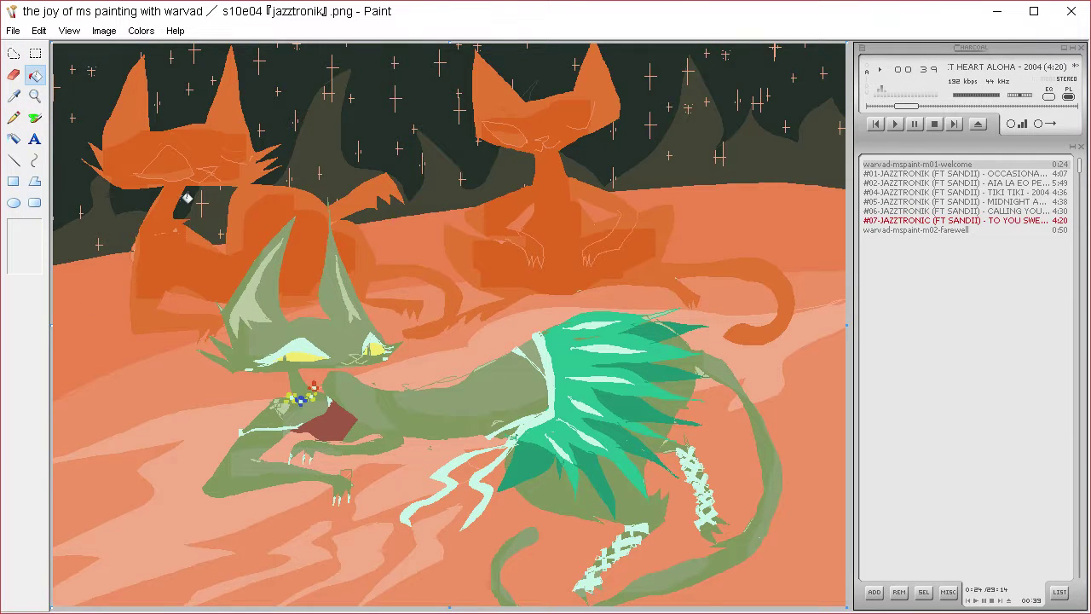
click(13, 96)
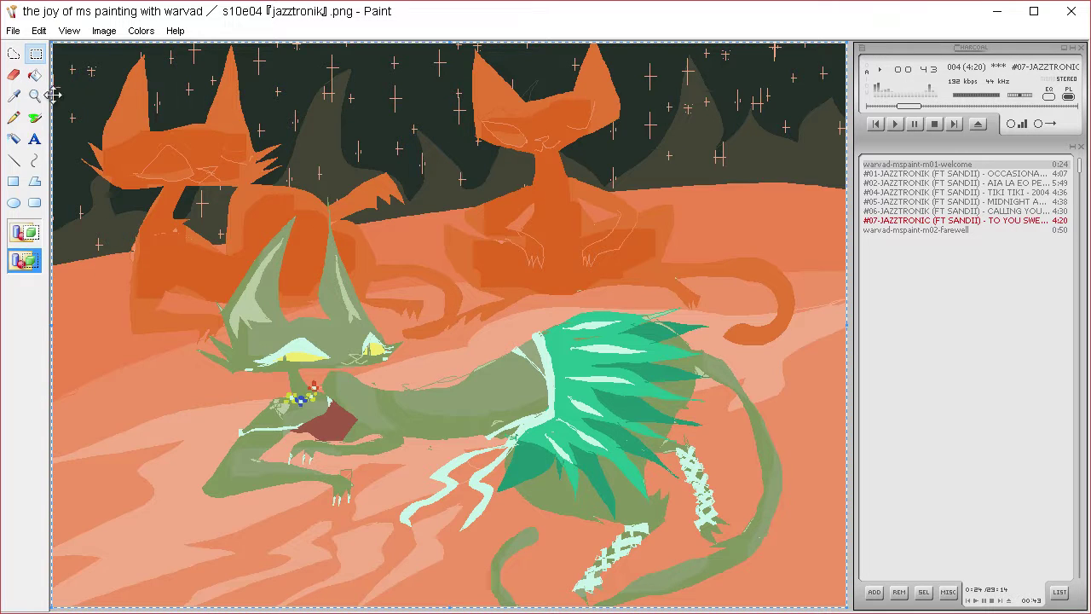
click(120, 137)
click(141, 29)
click(153, 50)
click(563, 409)
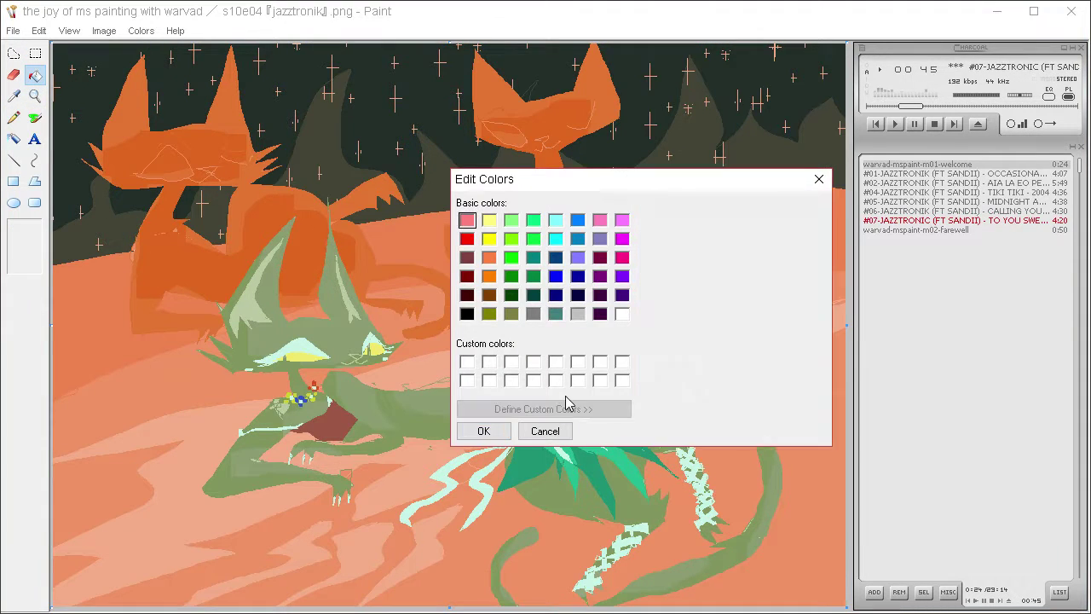
drag(826, 265, 820, 287)
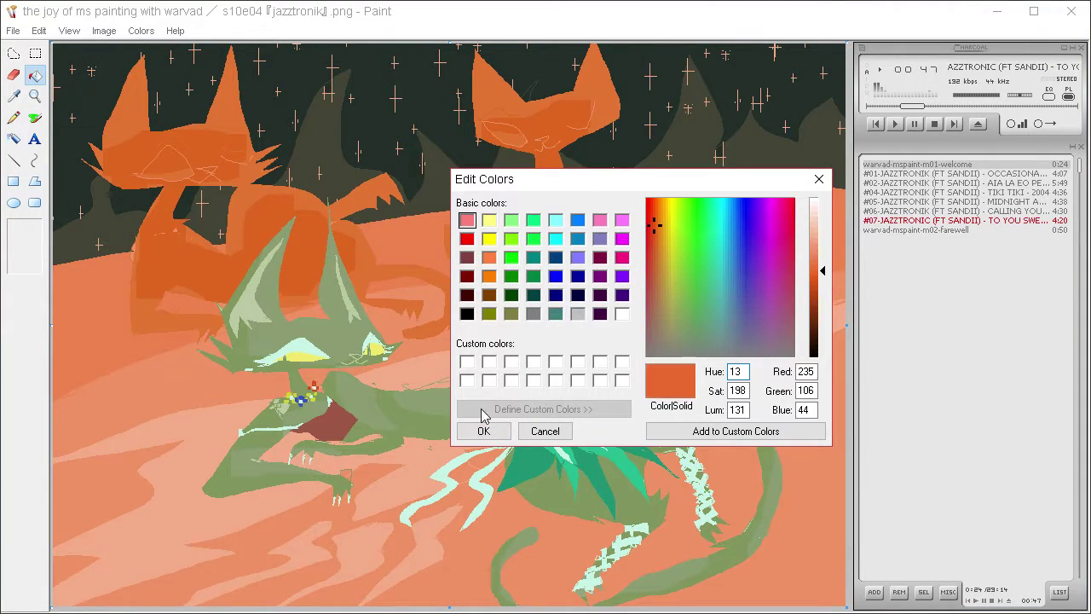
click(483, 431)
Draw Pencil contours along the ground near the horizon and fill the enclosed streaks with the deeper orange
click(13, 117)
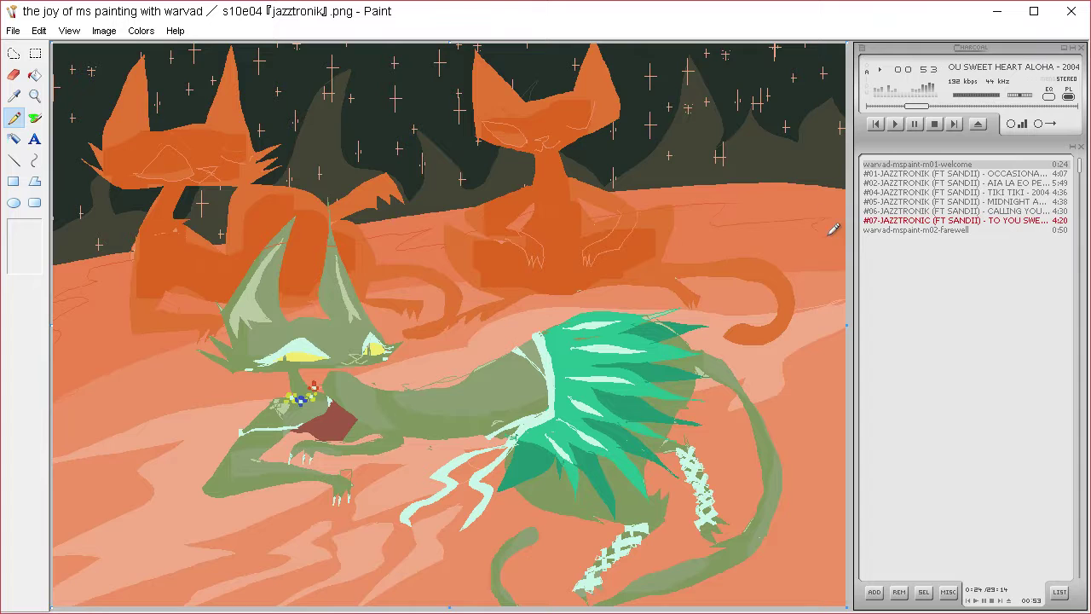
click(35, 74)
click(94, 266)
click(82, 307)
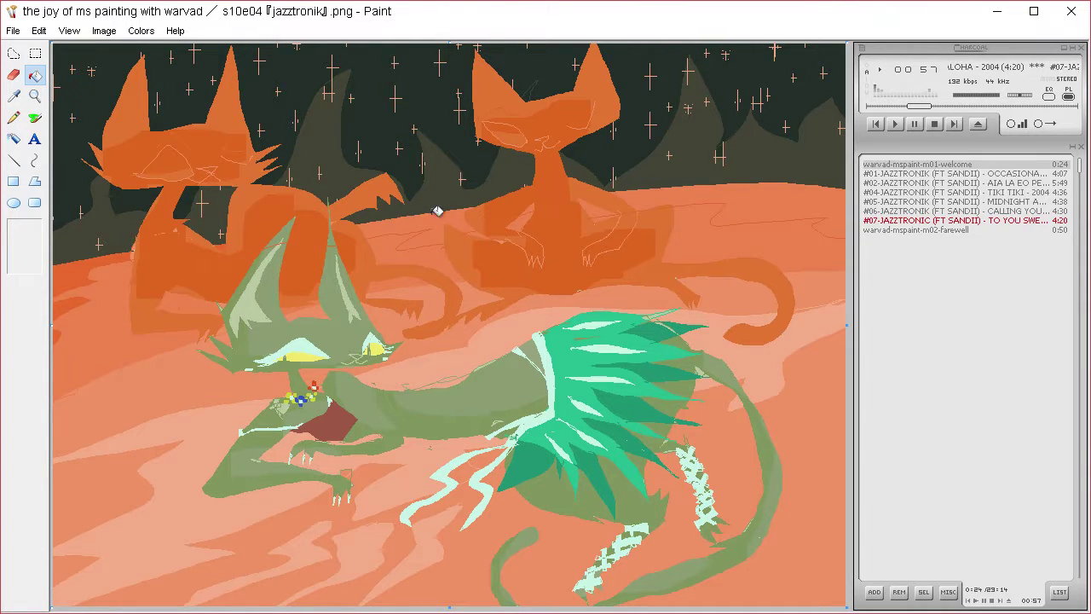
click(699, 198)
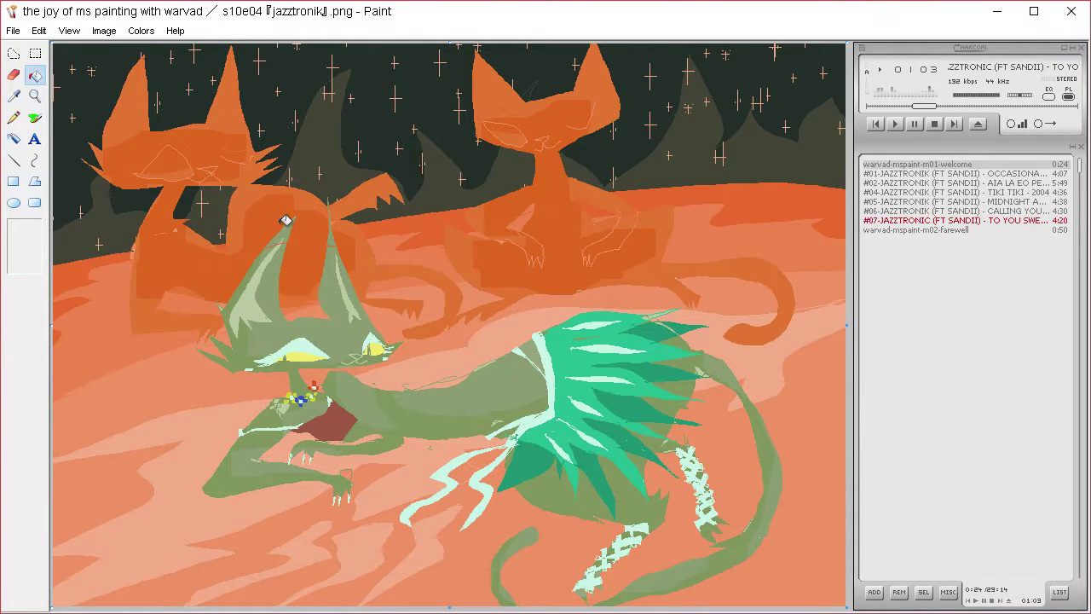
Pencil small details at the orange cats' mouths, and outline and fill more deep-orange ground streaks between the cats and around their tails
click(14, 119)
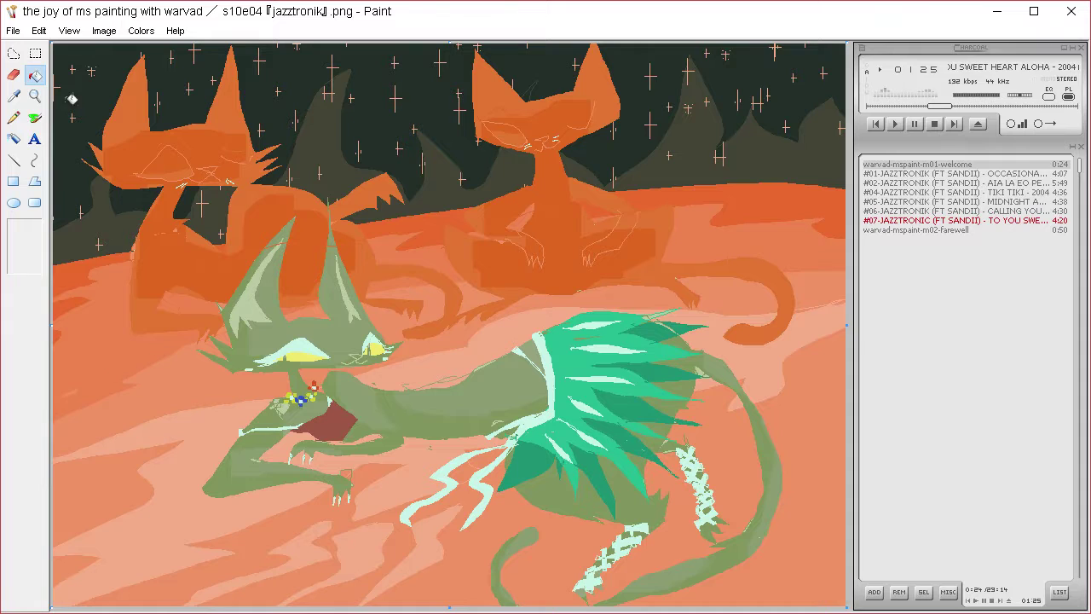
click(34, 74)
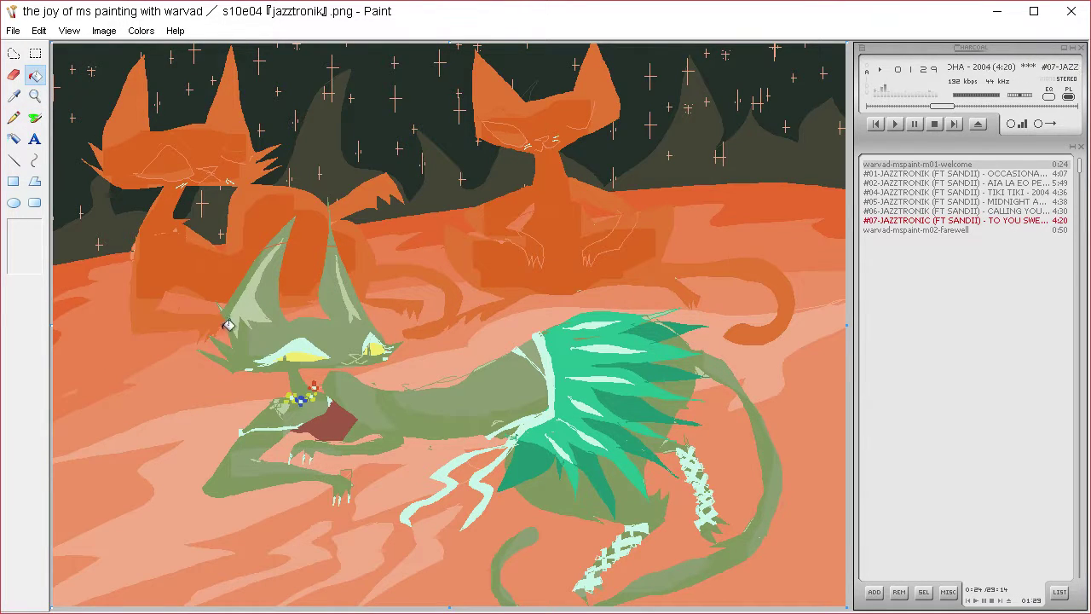
click(13, 118)
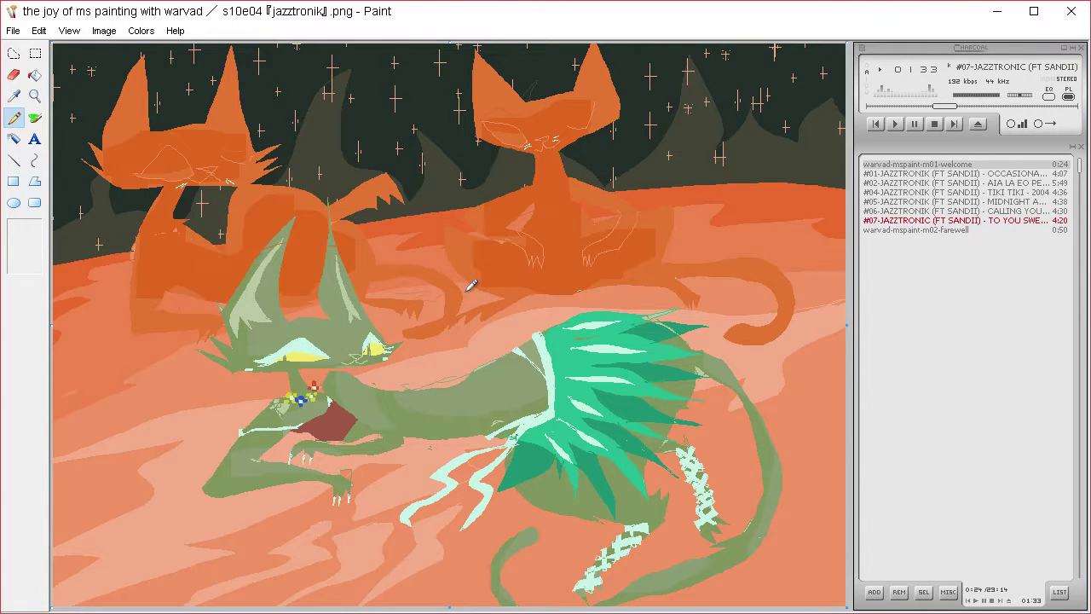
click(34, 74)
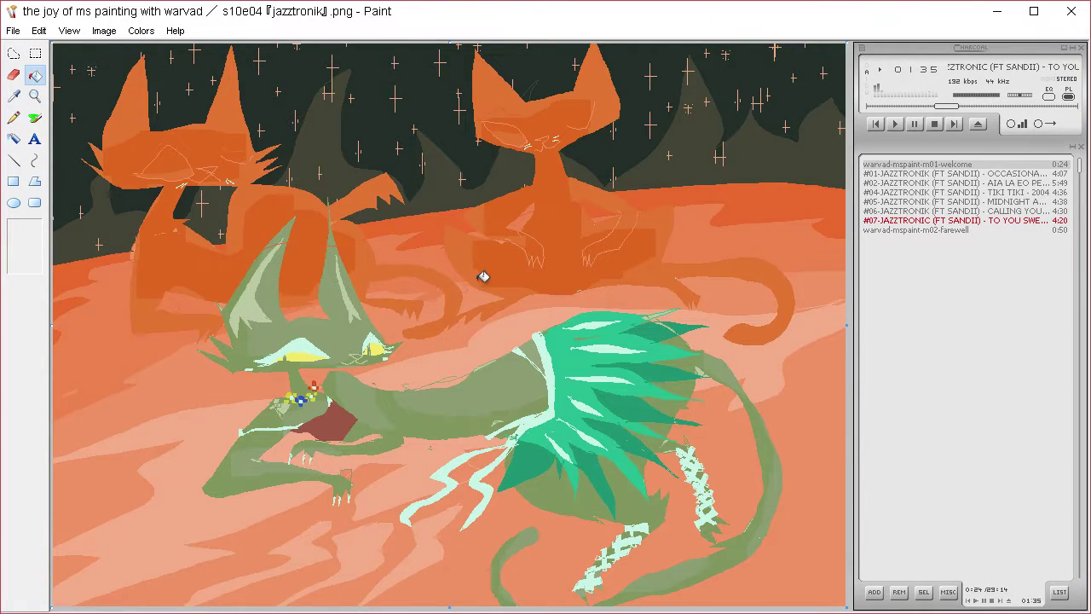
click(13, 117)
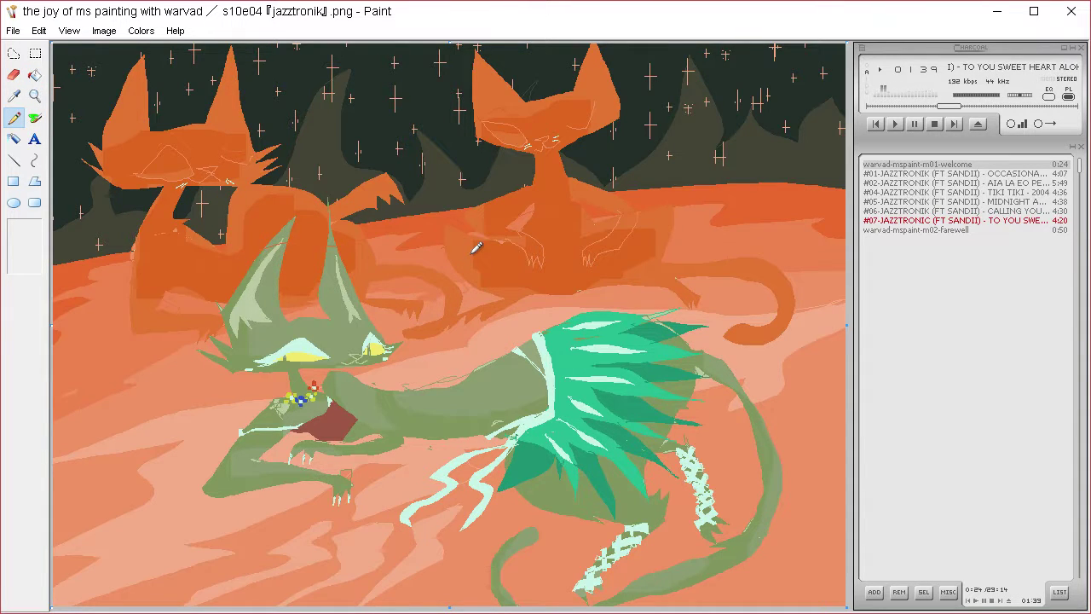
click(34, 74)
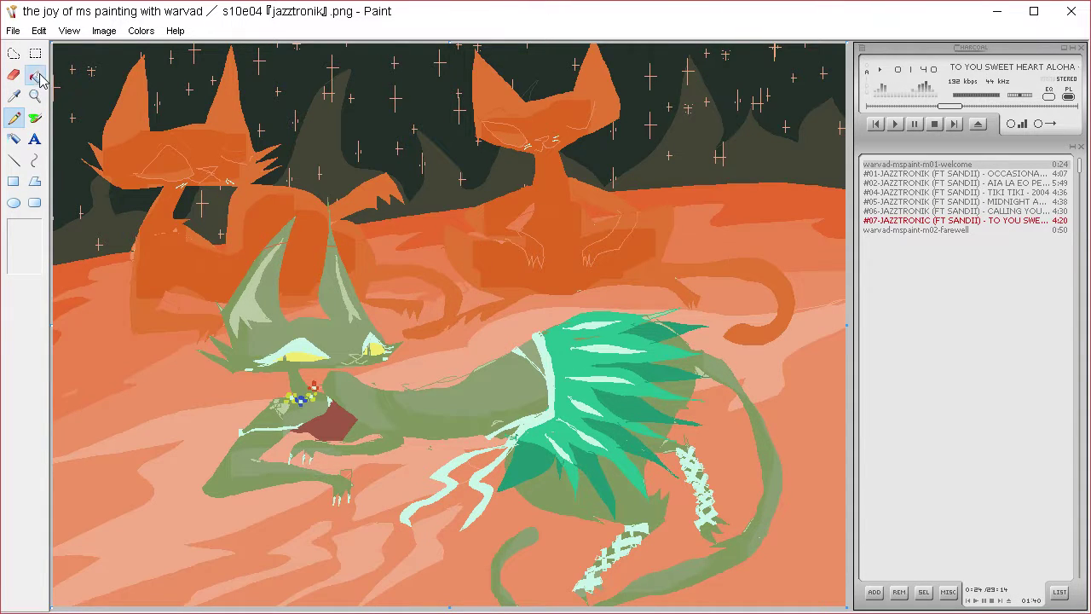
click(14, 117)
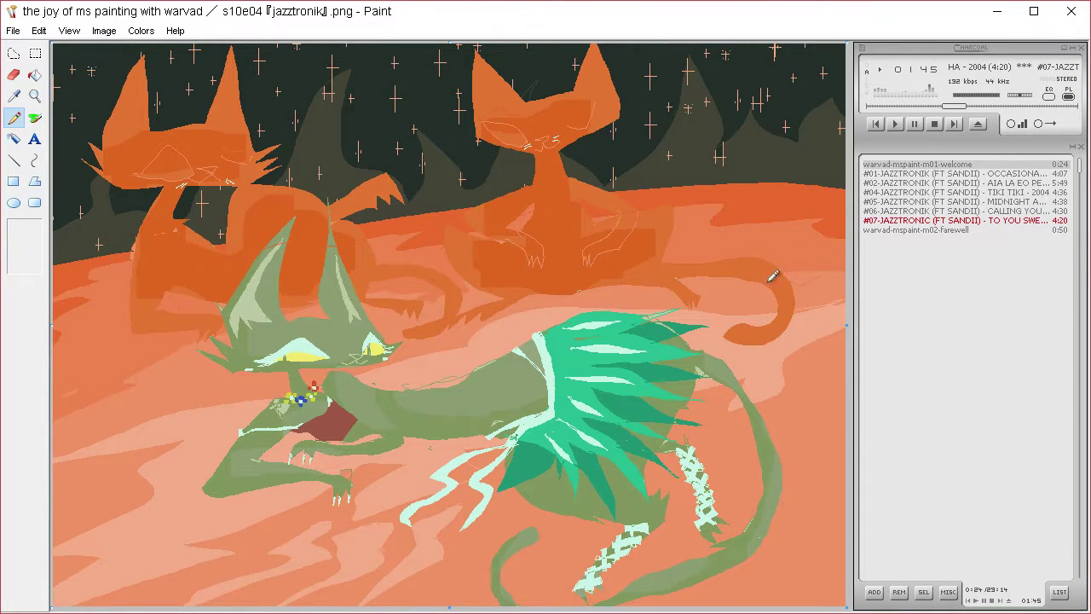
click(34, 74)
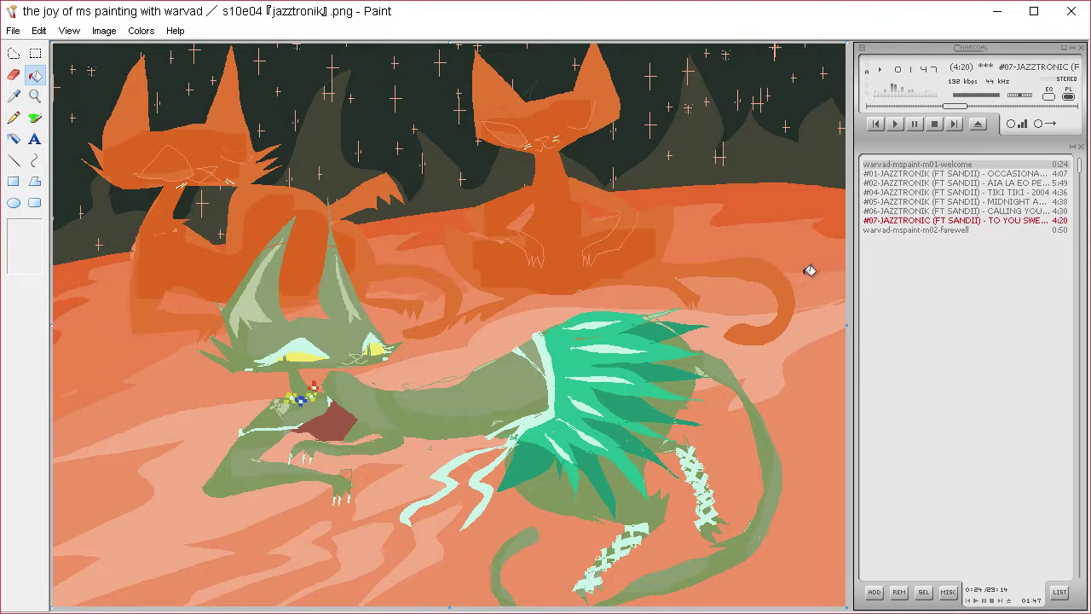
Sample the lighter orange of the ground beside the green cat's tail and mix a darker shade (red 237, green 123, blue 69)
click(15, 95)
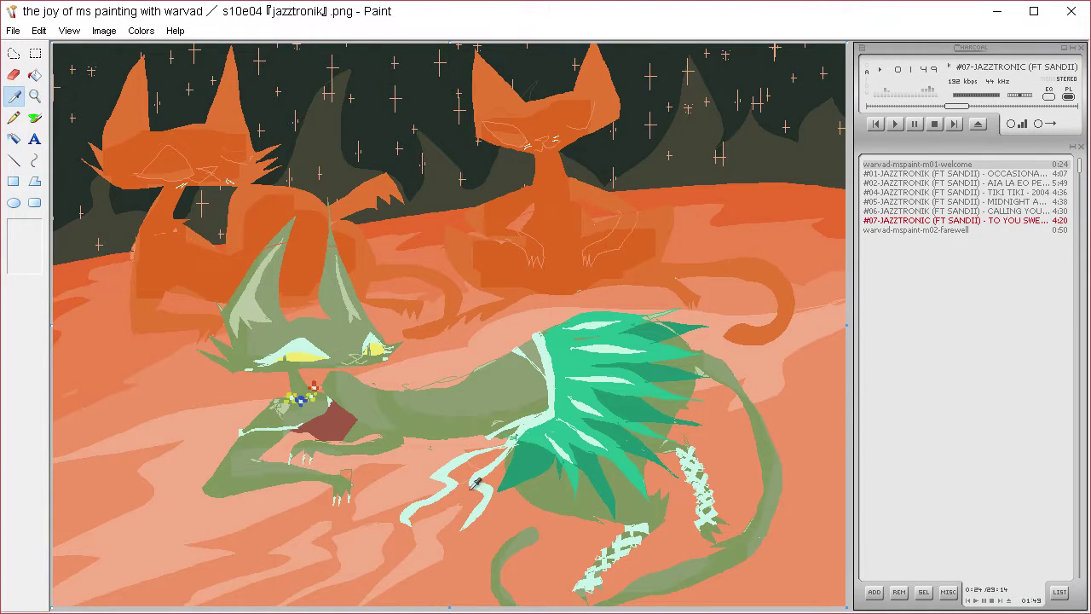
click(468, 557)
click(14, 96)
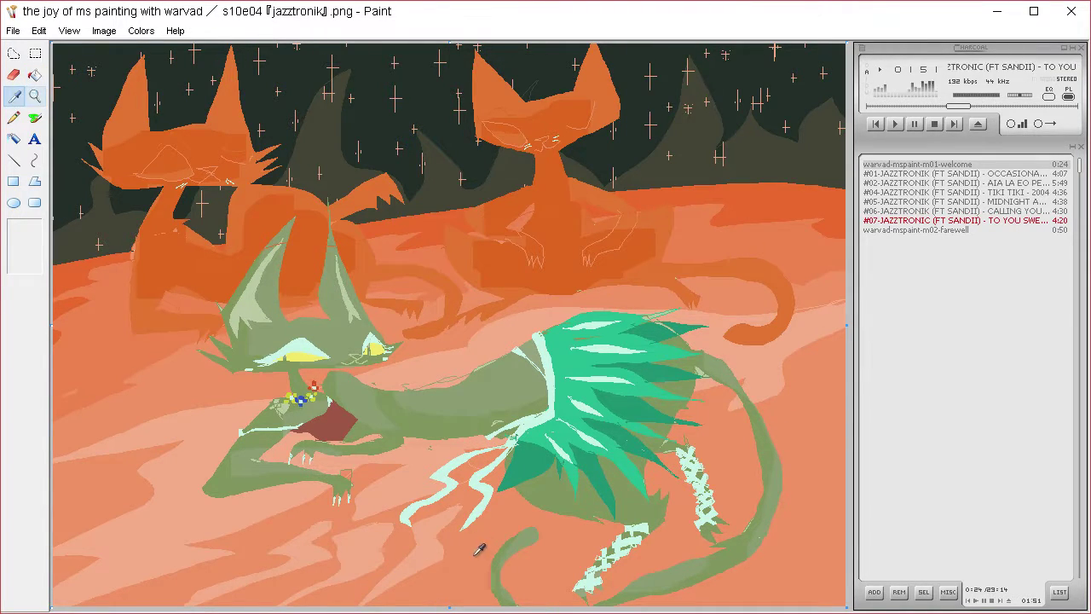
key(ctrl+a)
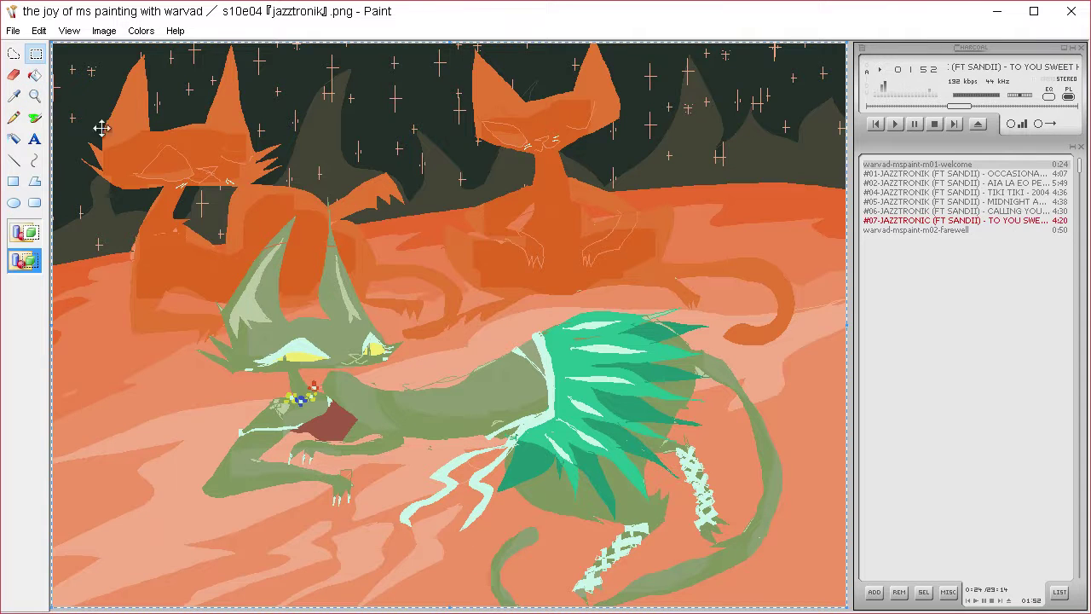
click(23, 99)
click(794, 416)
click(141, 35)
click(149, 49)
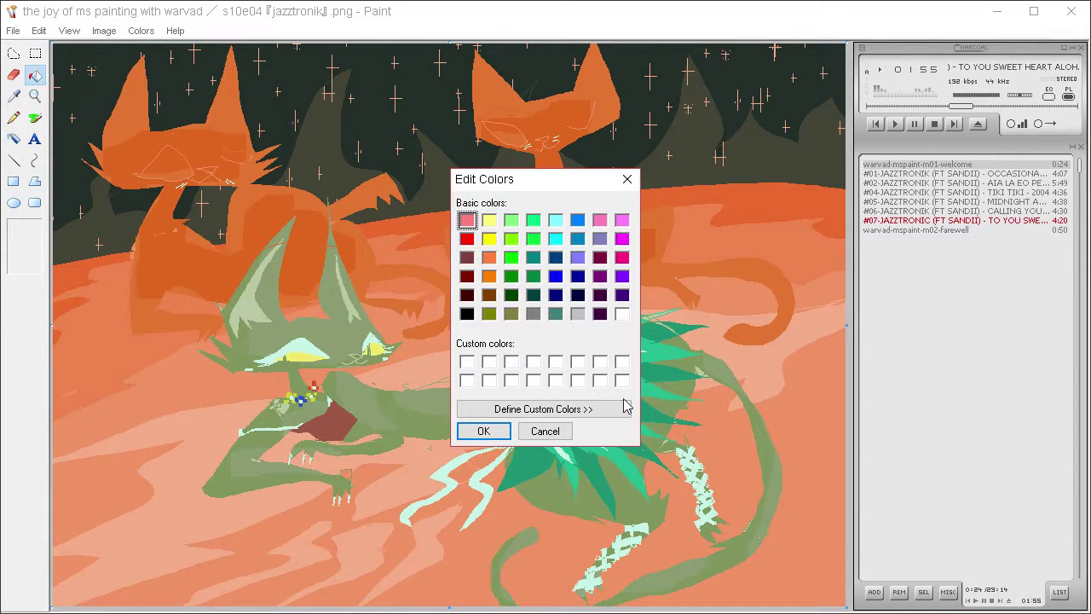
click(625, 407)
drag(825, 244, 825, 262)
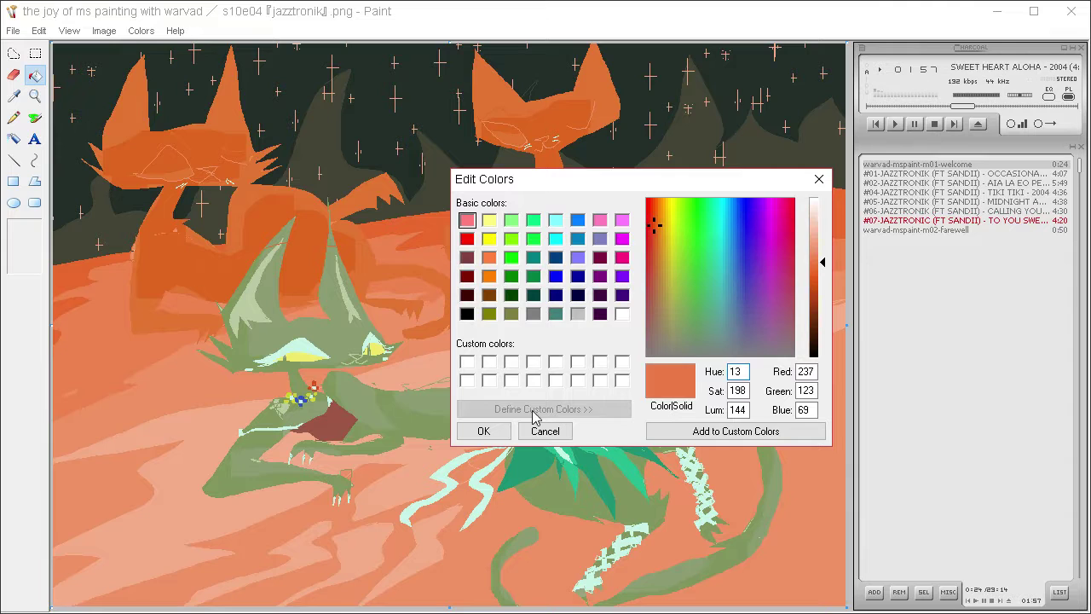
click(484, 431)
Draw wavy Pencil contours around the green cat's hind legs and tail, fill the streaks with the darker orange, and select the whole picture
click(14, 116)
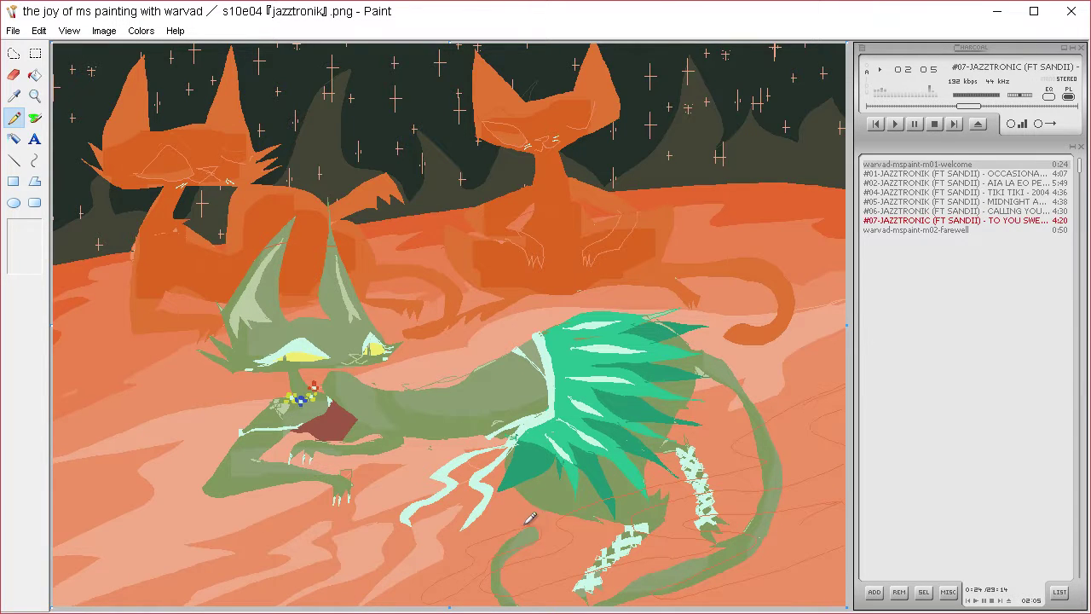
click(35, 75)
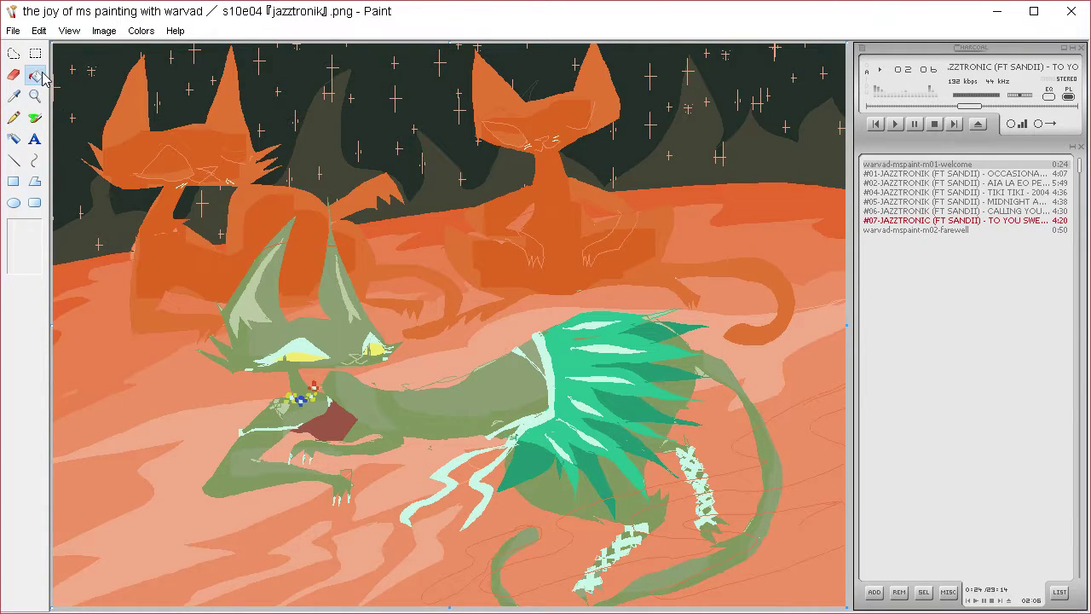
click(480, 537)
click(554, 561)
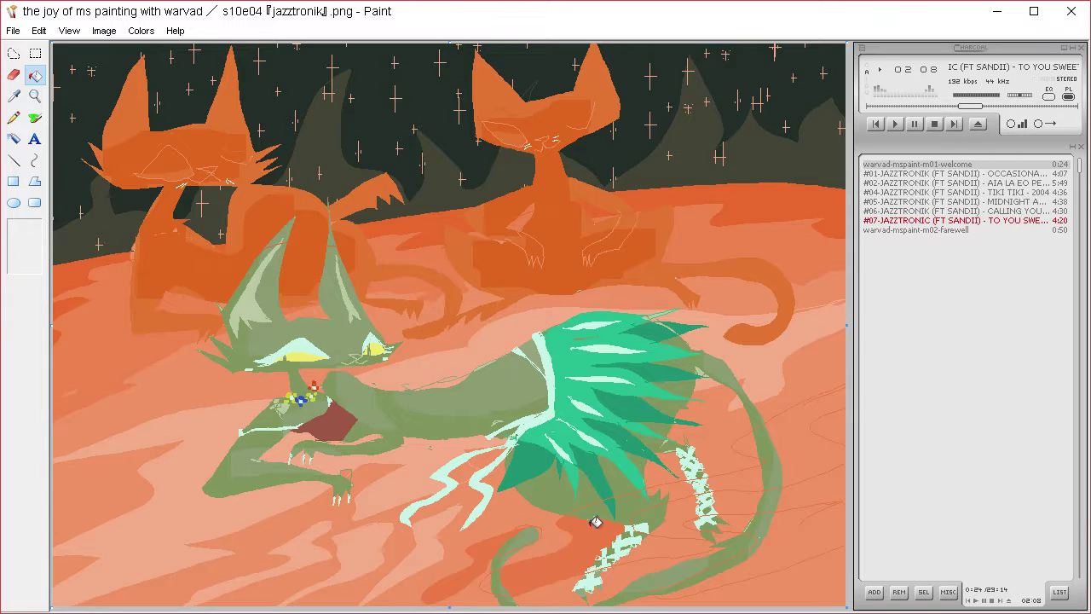
click(696, 533)
click(681, 484)
click(803, 453)
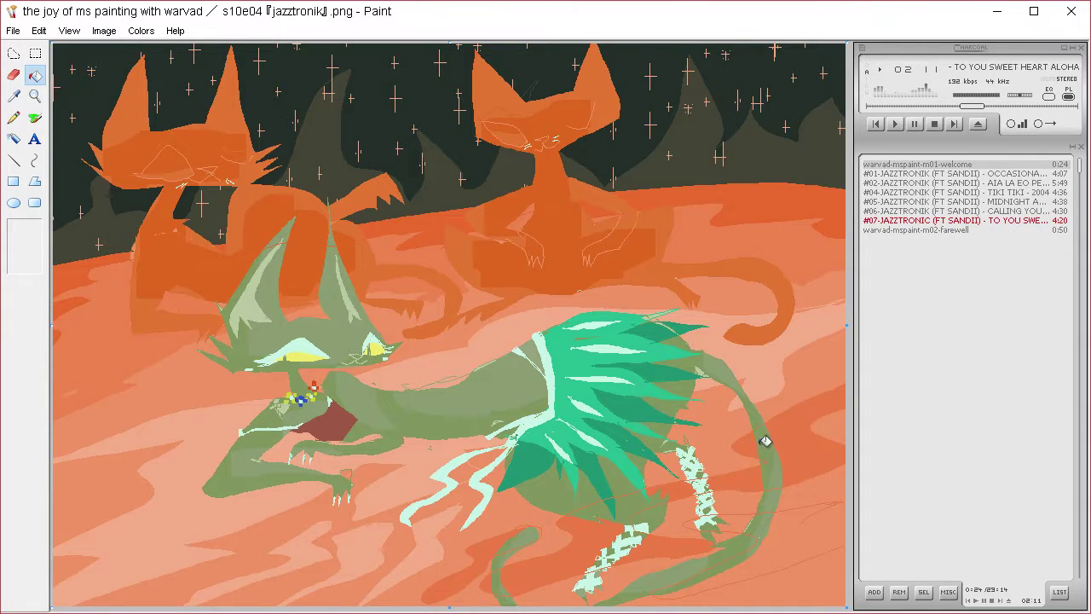
click(757, 517)
key(ctrl+a)
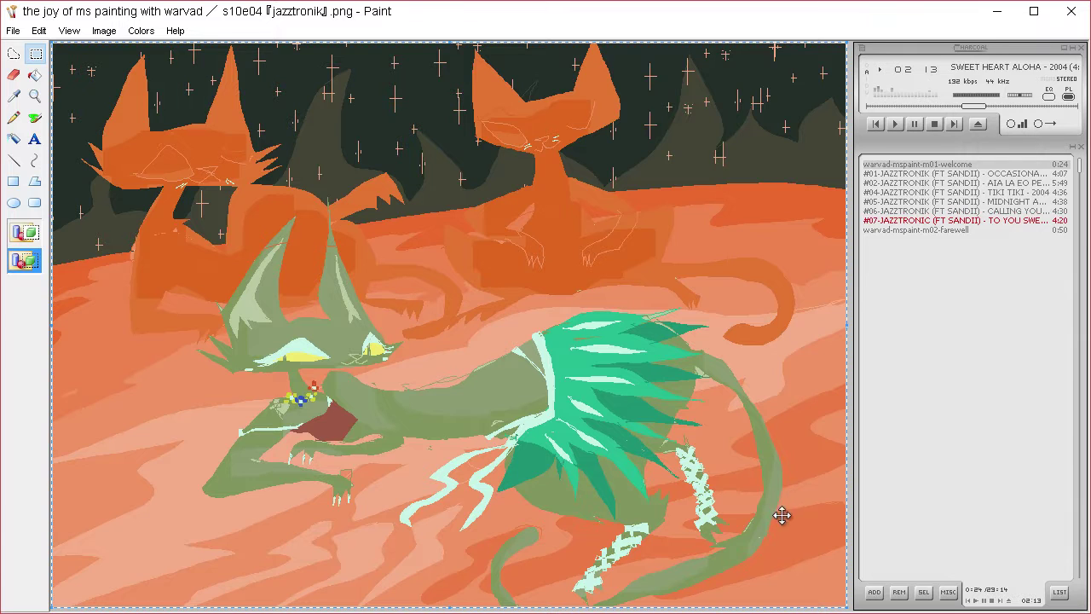
click(35, 75)
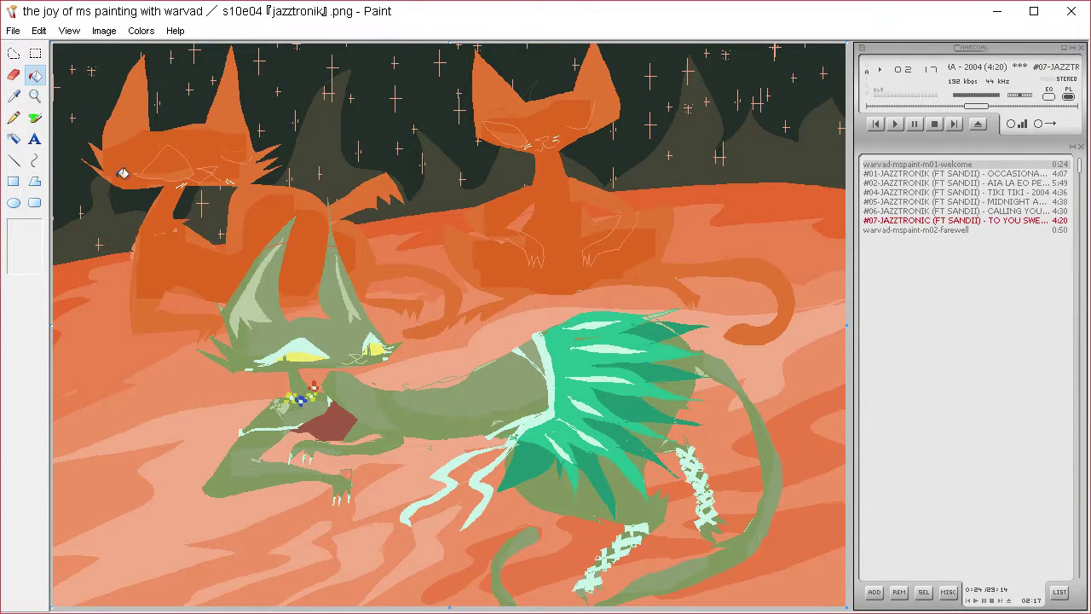
click(19, 94)
click(285, 310)
click(140, 31)
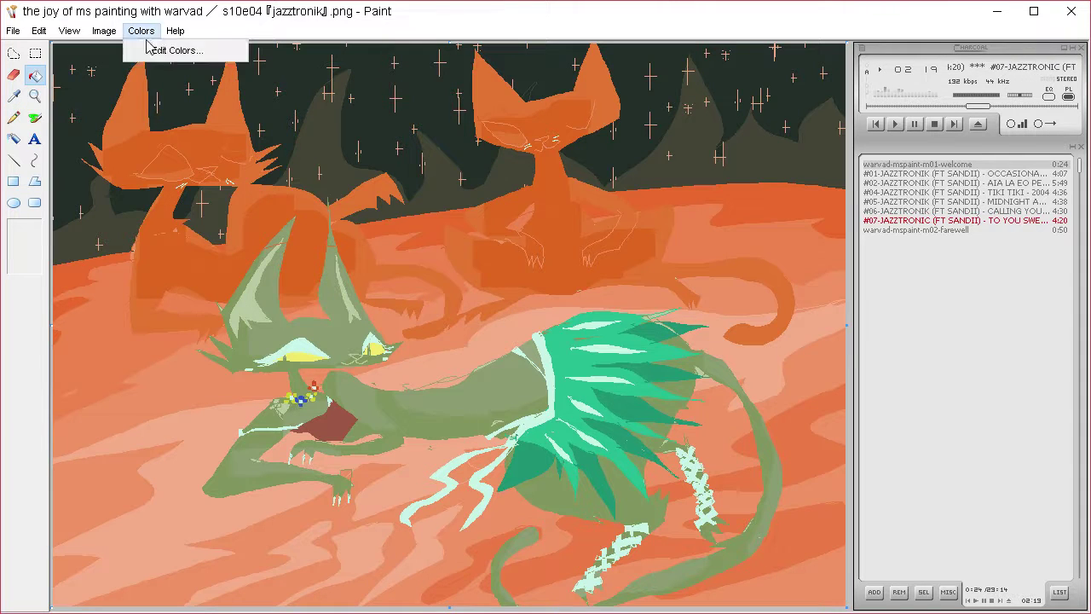
click(152, 49)
click(546, 408)
click(563, 425)
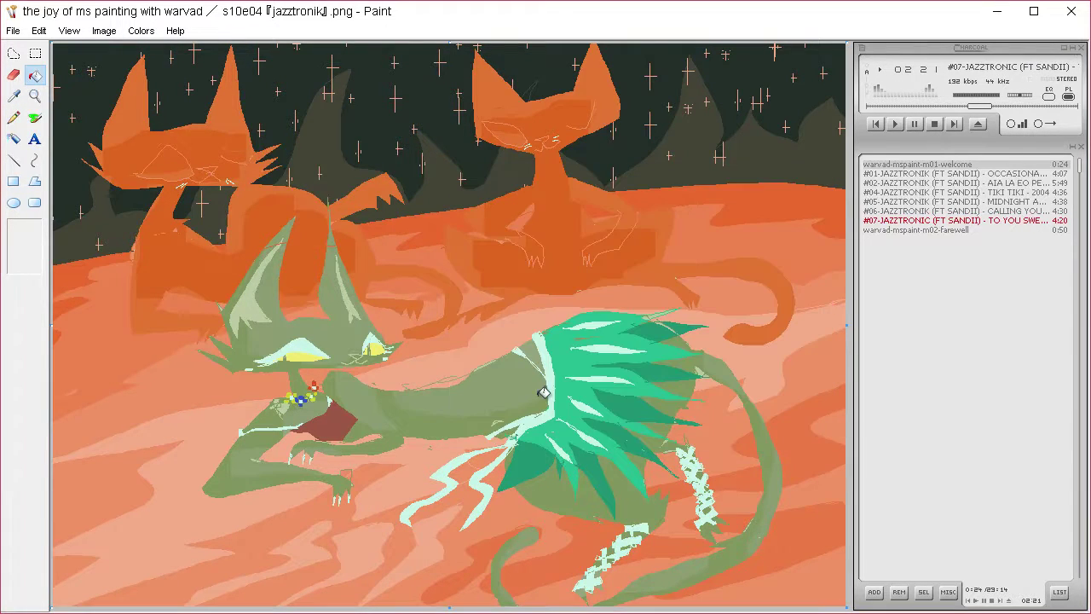
click(19, 95)
click(249, 308)
drag(47, 97, 47, 98)
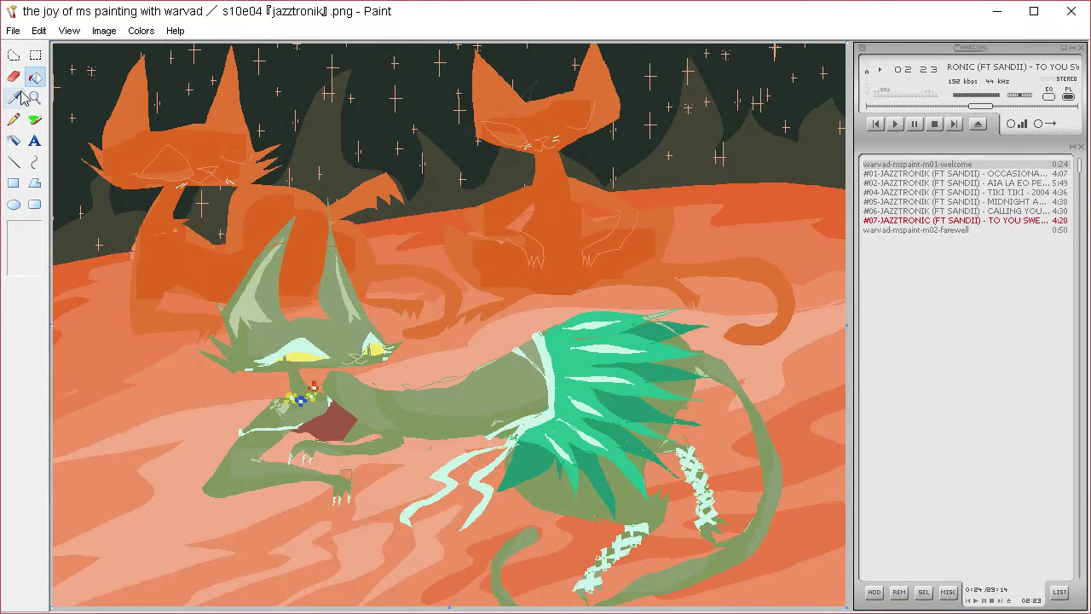
click(15, 98)
click(246, 308)
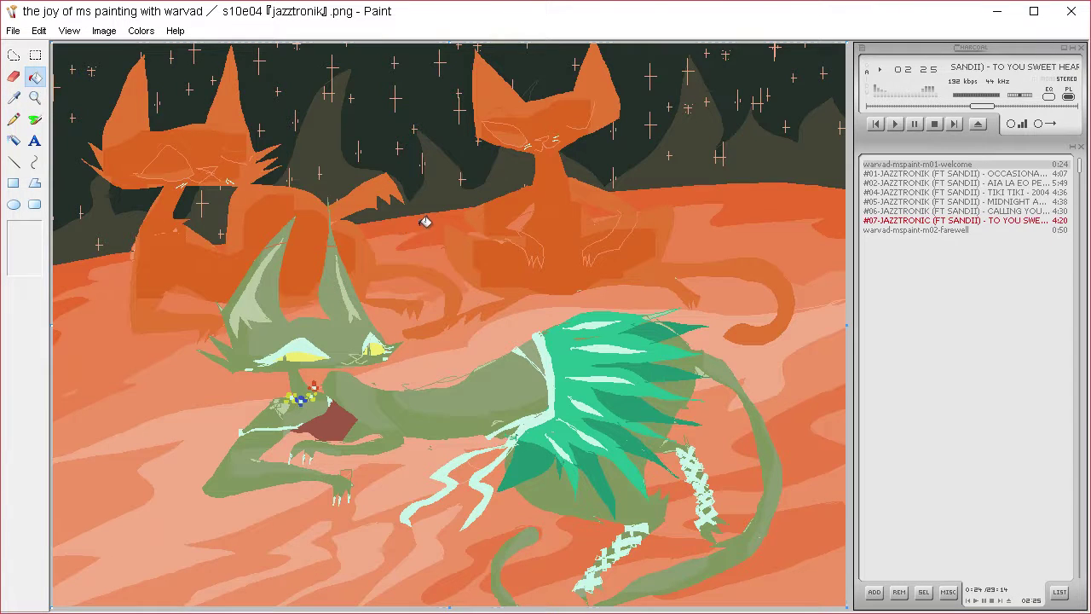
Sample the deep orange of the reclining background cat's body and touch up its shading with the Brush
key(ctrl+a)
click(20, 96)
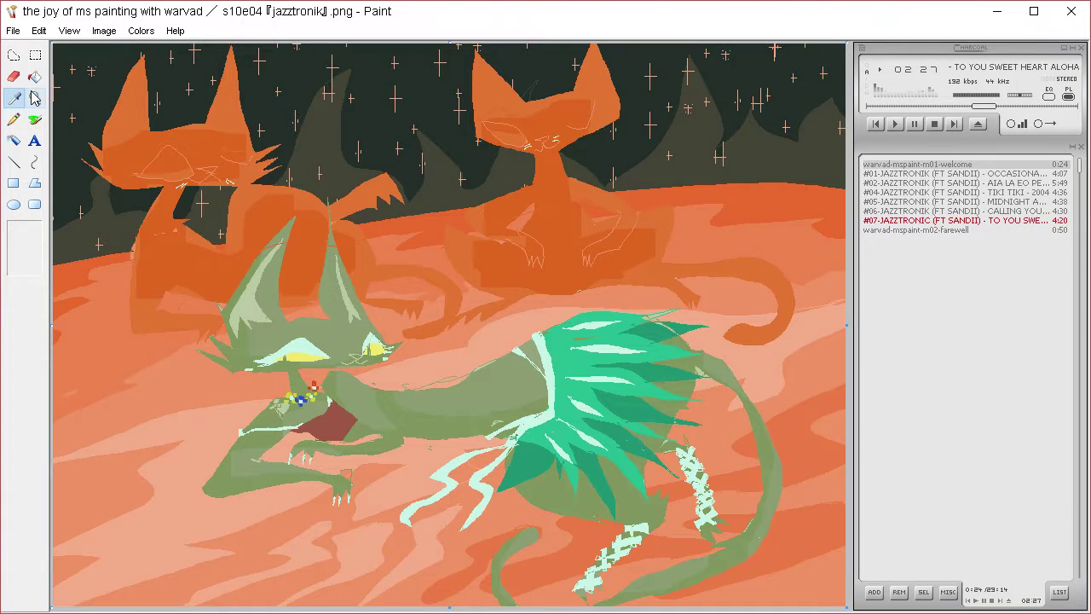
click(167, 270)
click(39, 123)
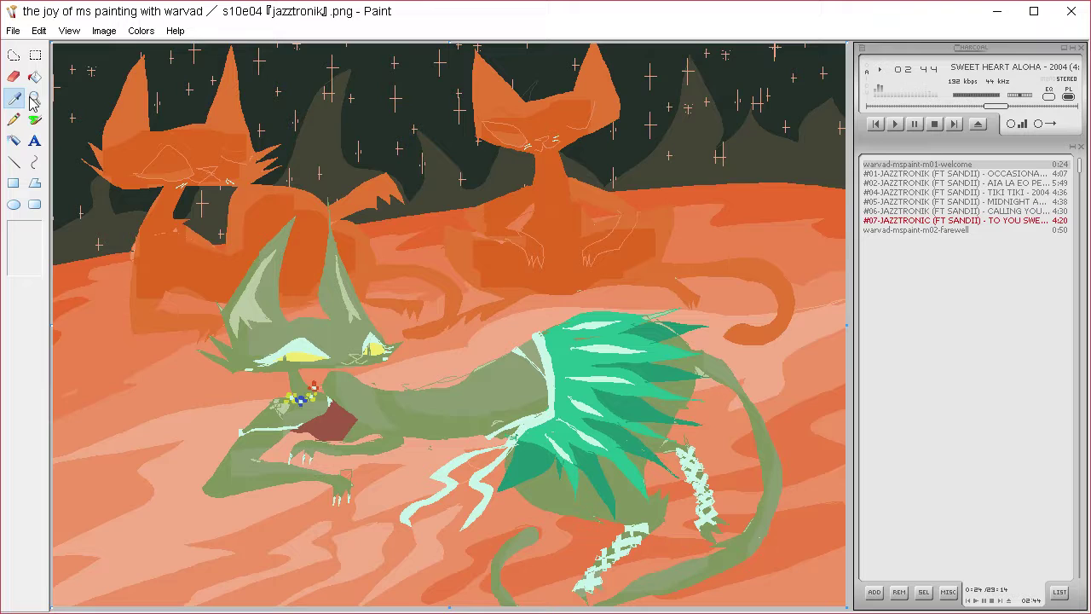
Sample the orange shades across the seated background cat's chest, arms and sides, and retouch them with the Brush and Fill tool
click(514, 204)
click(22, 98)
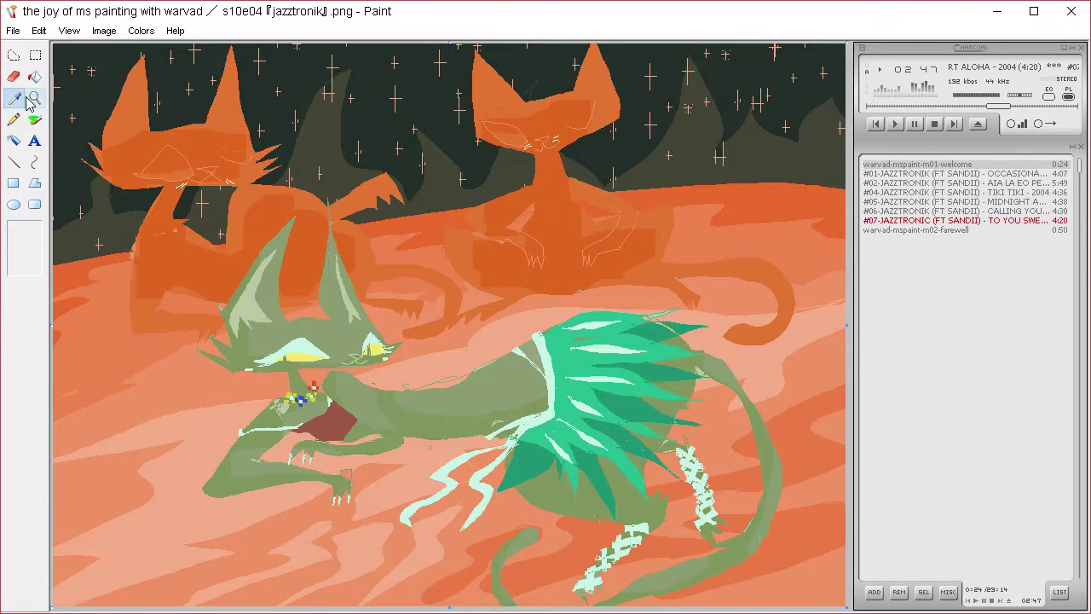
click(557, 203)
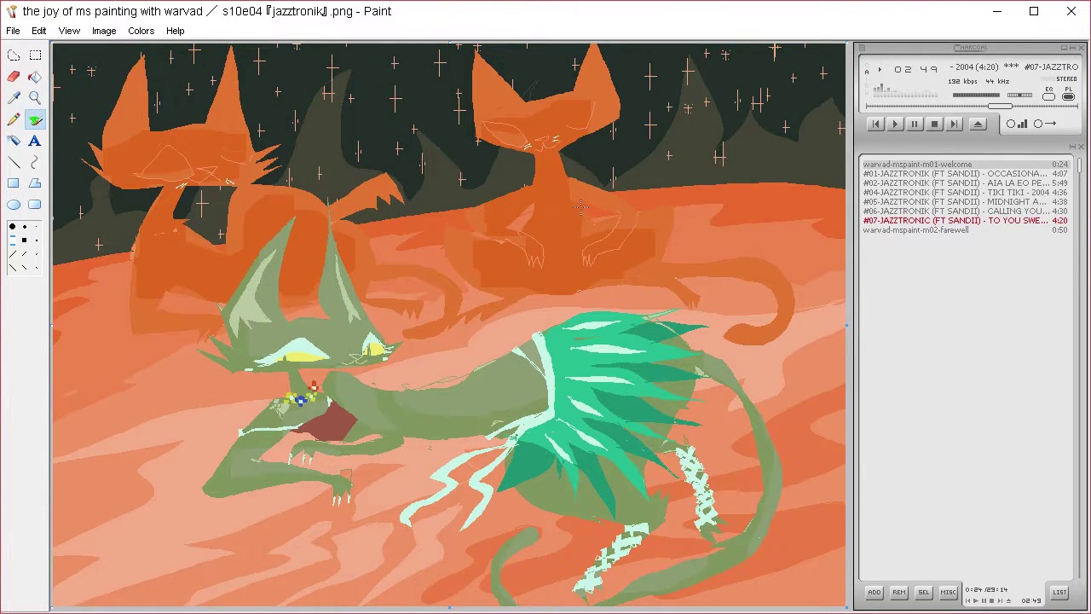
click(13, 97)
click(590, 205)
click(12, 97)
click(666, 208)
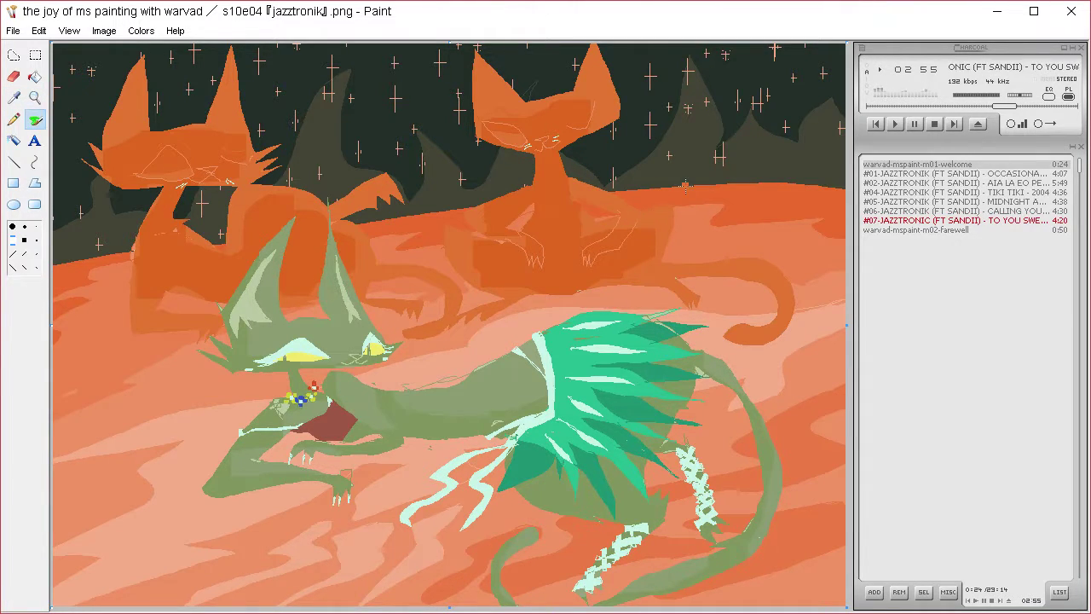
click(12, 98)
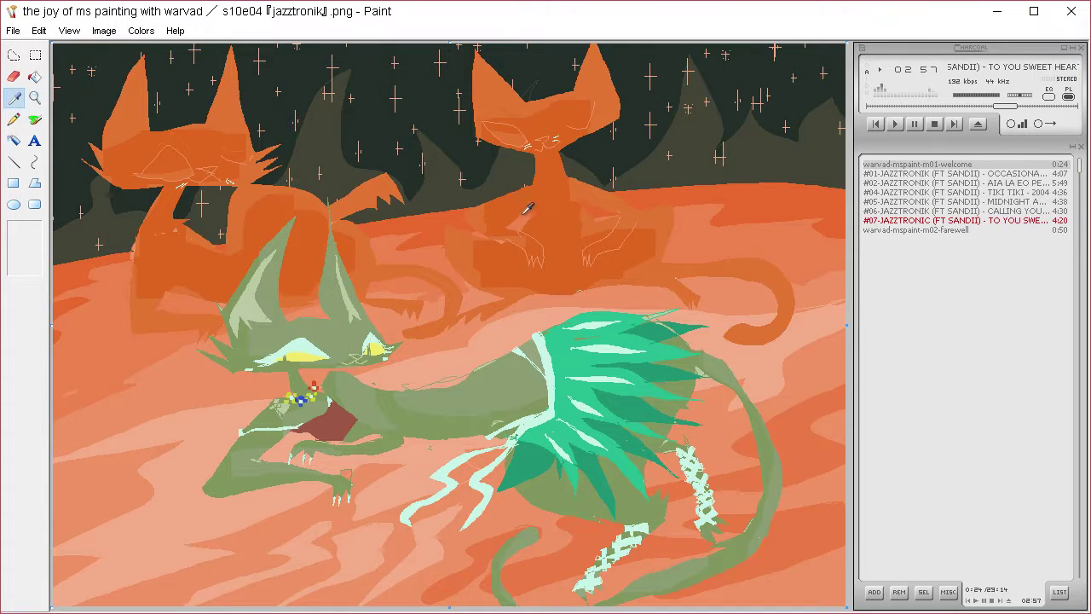
click(444, 224)
click(35, 76)
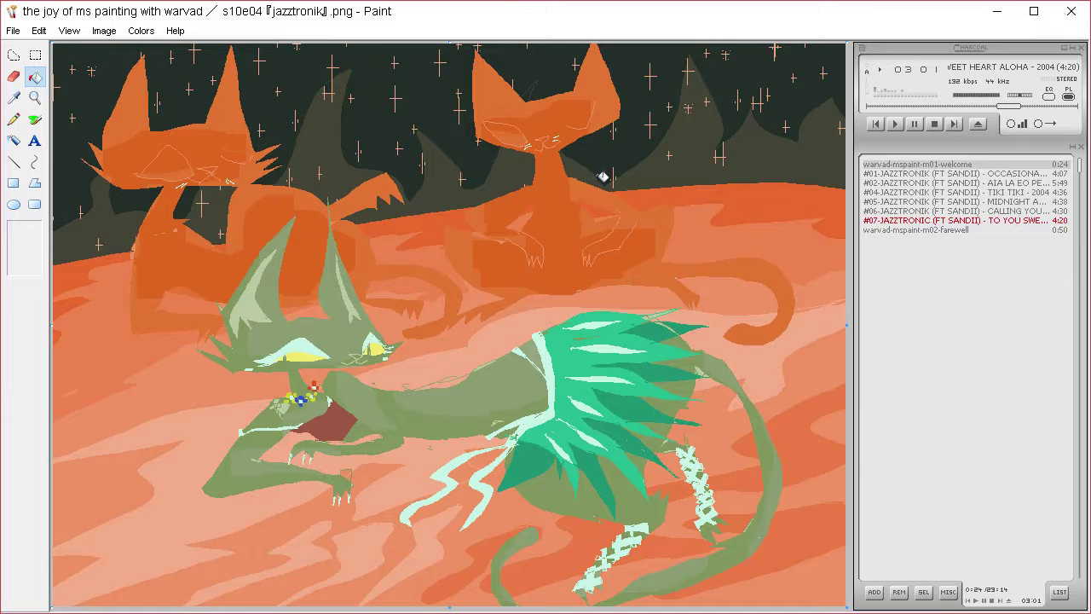
Sample the light green inside the green cat's ear, select the whole picture and mix a slightly darker shade of that green
click(19, 98)
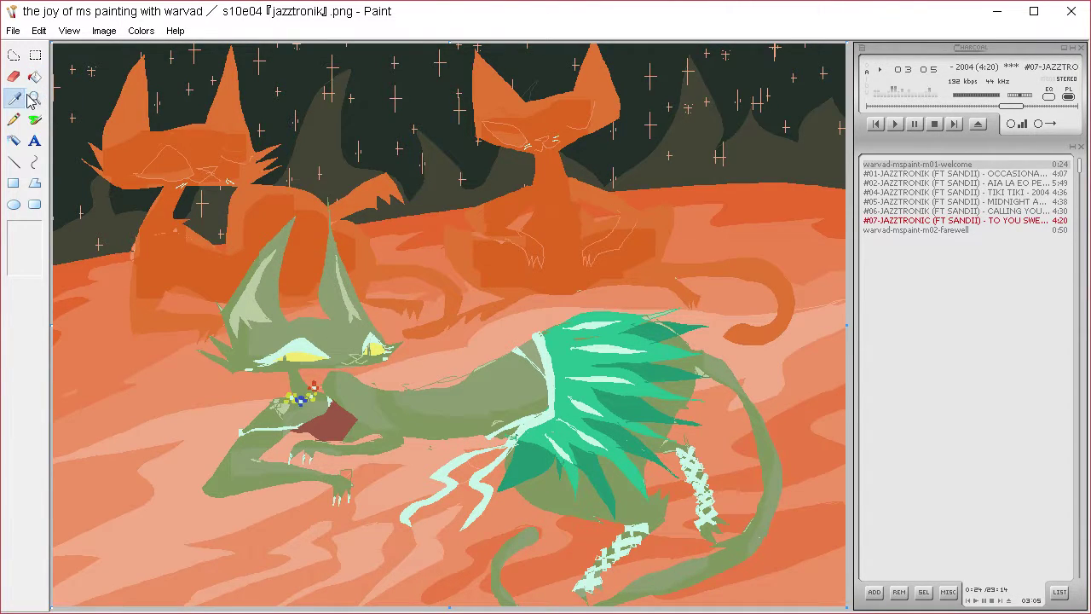
click(240, 305)
click(19, 97)
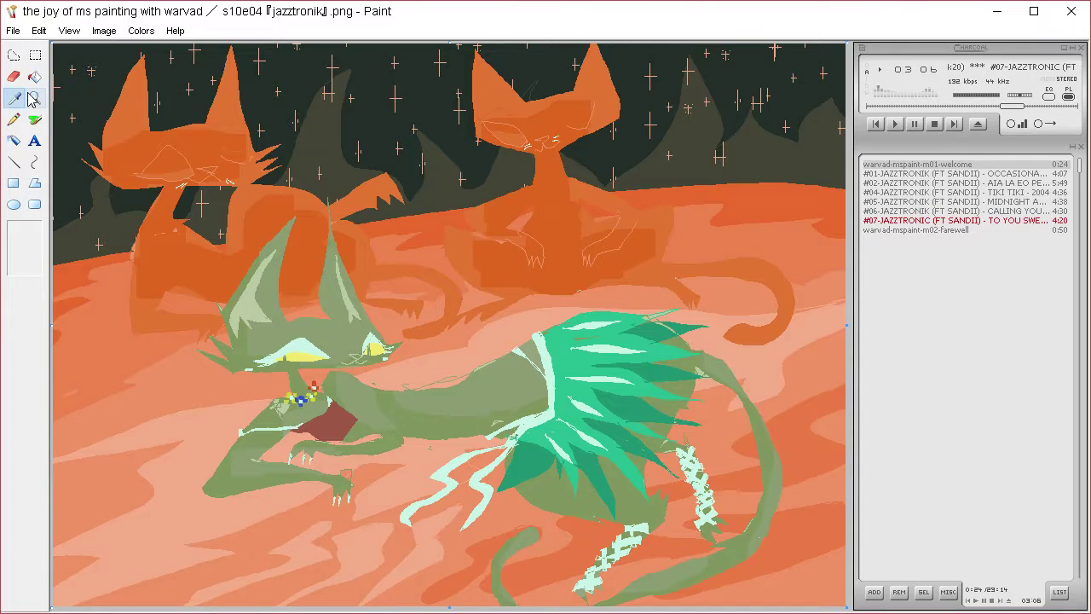
click(254, 292)
key(ctrl+a)
click(140, 31)
click(151, 49)
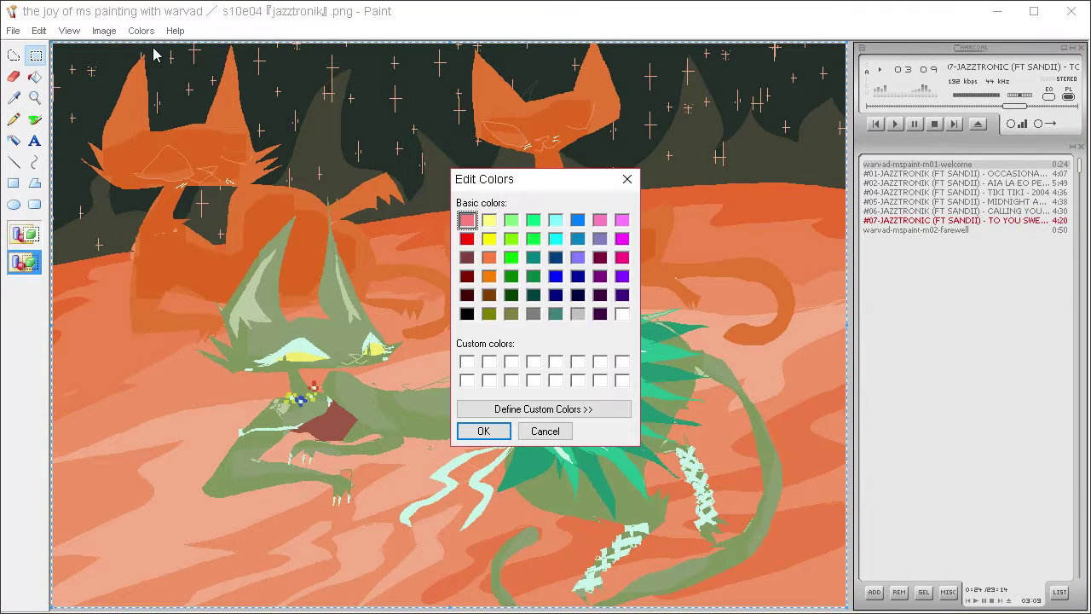
click(543, 409)
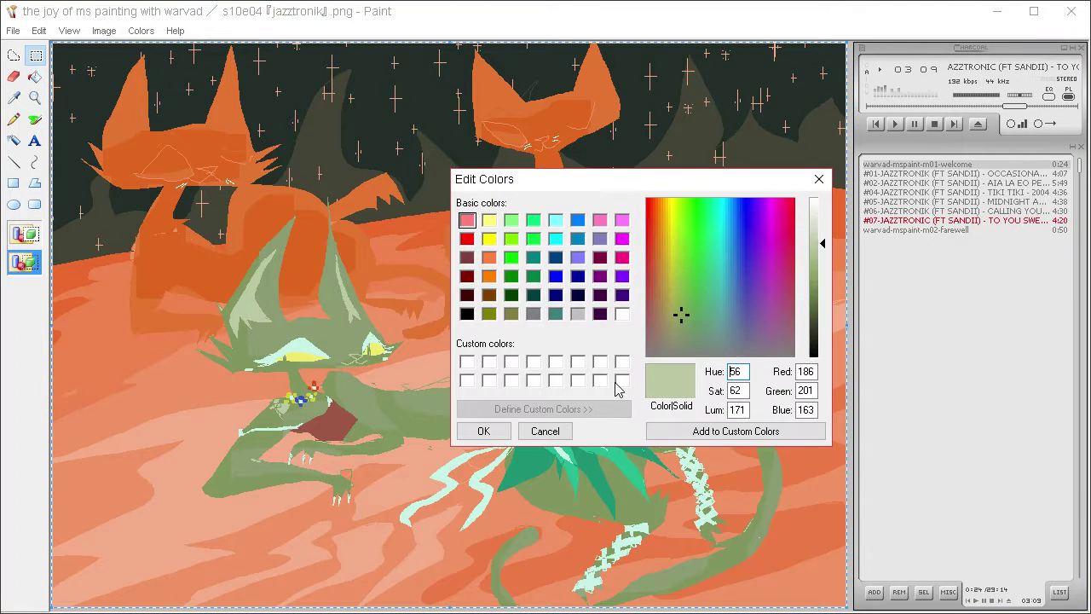
click(820, 257)
click(483, 430)
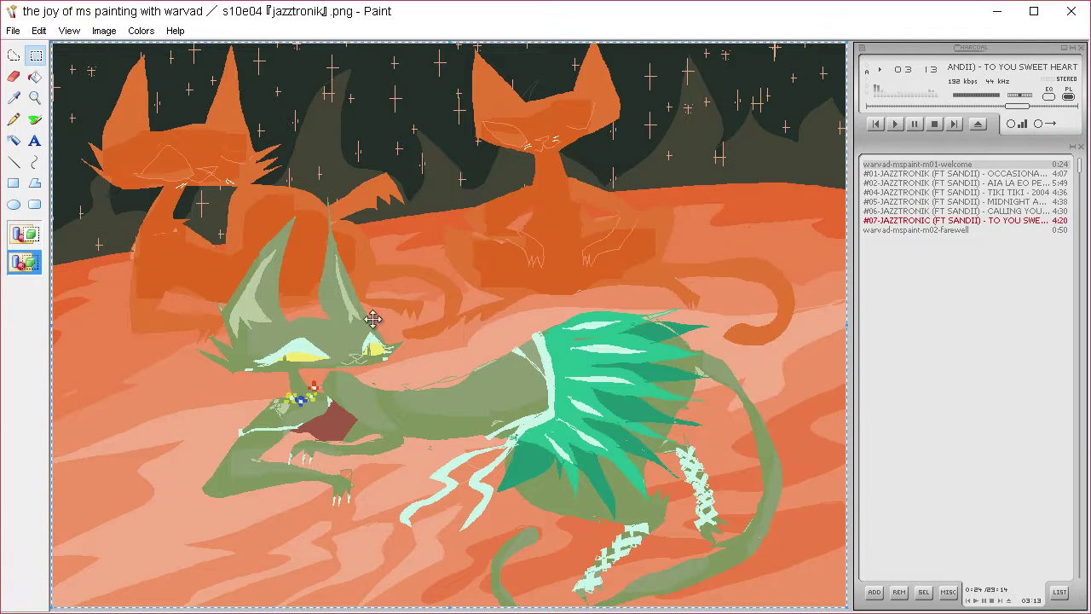
Brush the mixed green over the light inner areas of both the green cat's ears, trimming the overspill with the masked picture
click(34, 120)
mouse_move(254, 292)
mouse_down()
mouse_move(232, 331)
mouse_move(281, 316)
mouse_up()
mouse_move(353, 316)
mouse_down()
mouse_move(338, 307)
mouse_move(354, 312)
mouse_up()
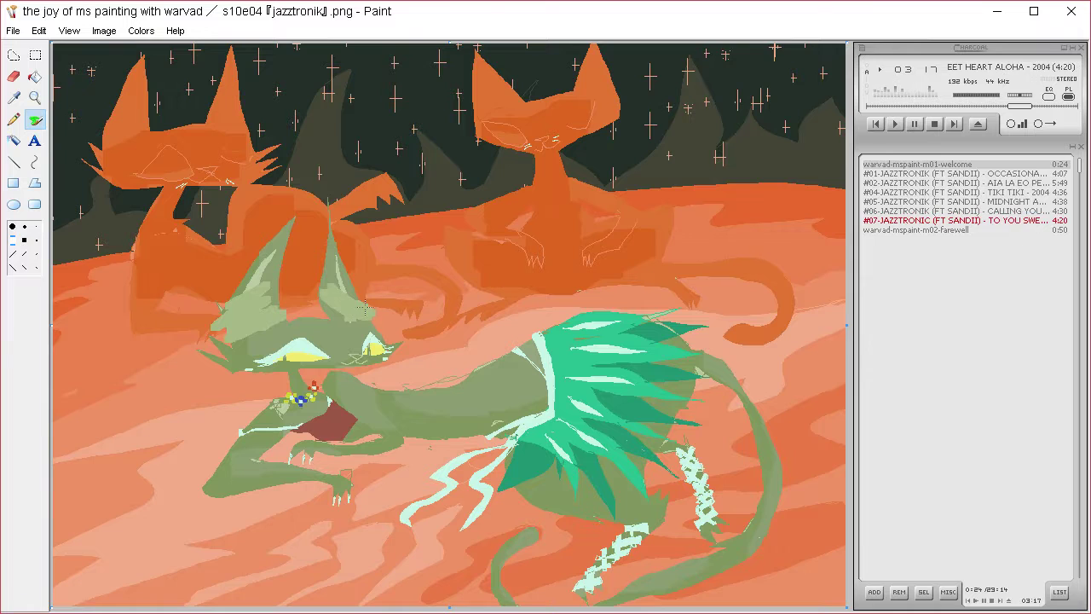
key(ctrl+a)
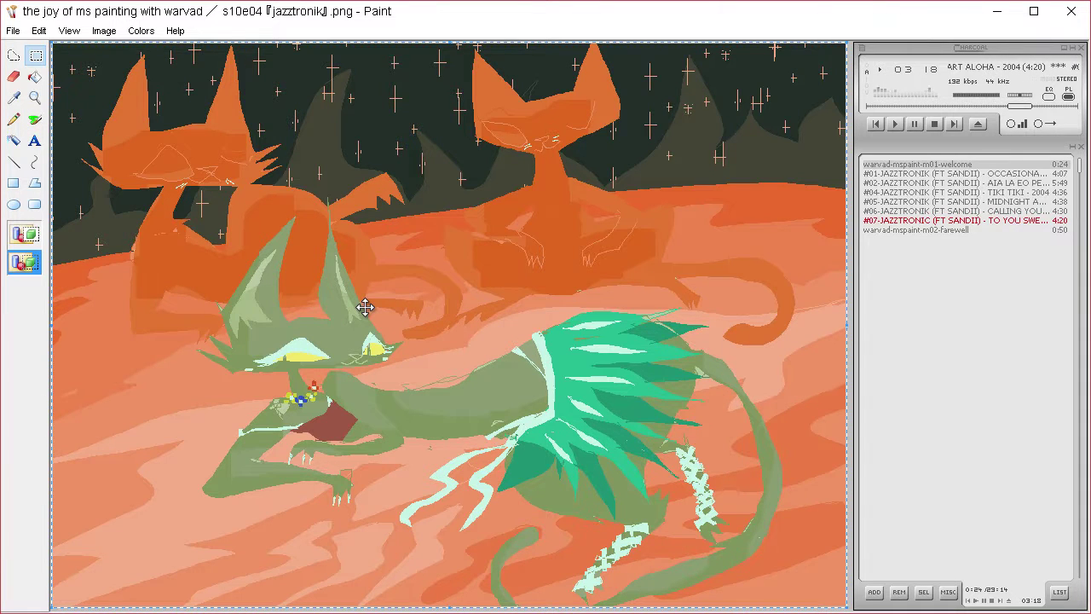
Sample the green of the front cat's forehead, mix a lighter shade and draw Pencil fur tufts between its ears
click(14, 99)
click(319, 331)
click(141, 31)
click(145, 52)
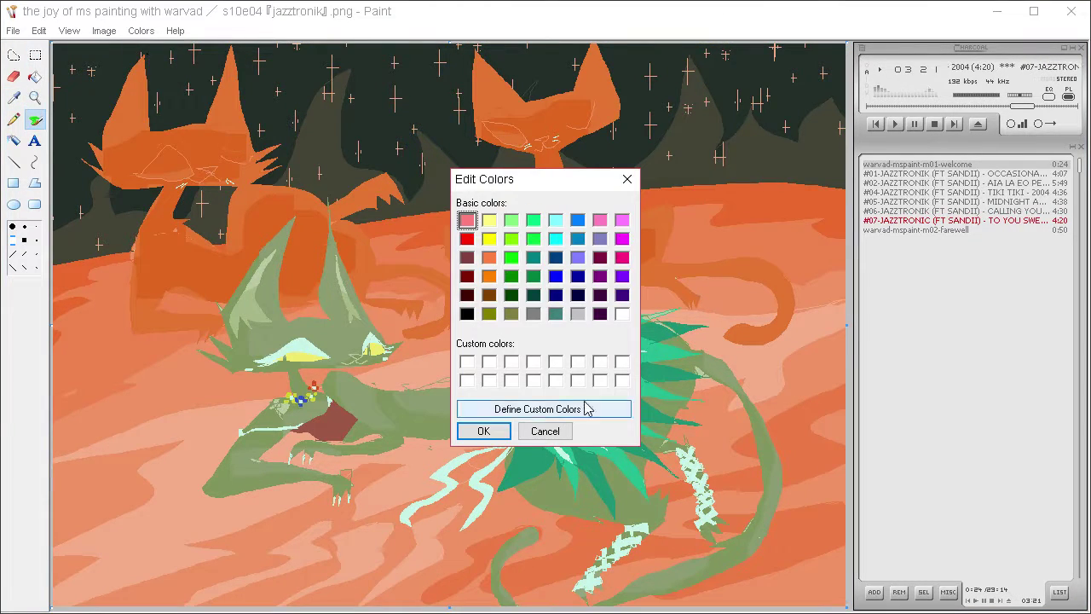
click(596, 411)
click(818, 250)
click(483, 431)
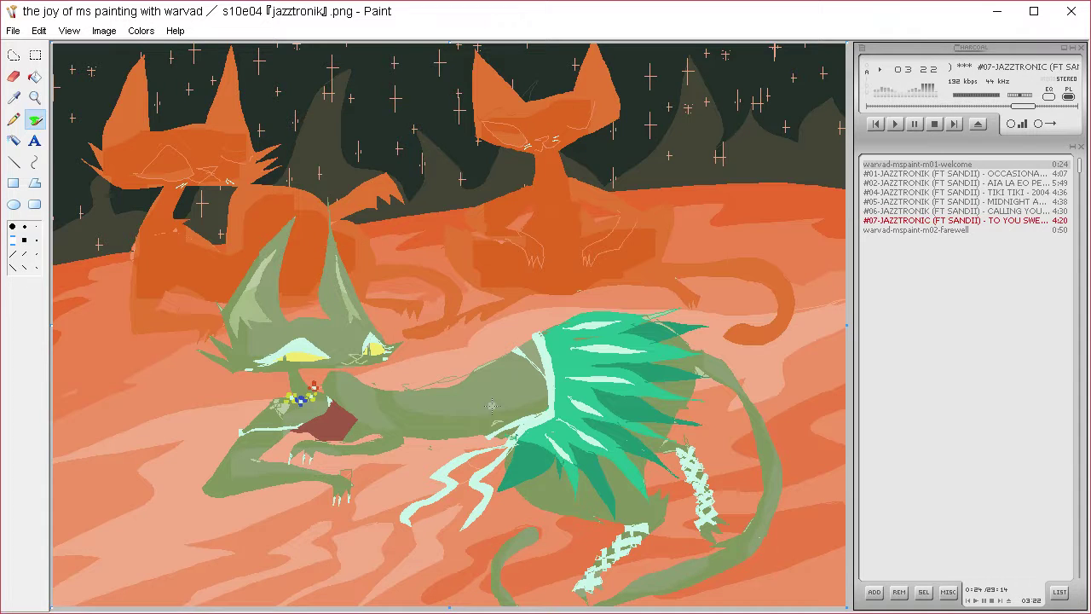
click(14, 120)
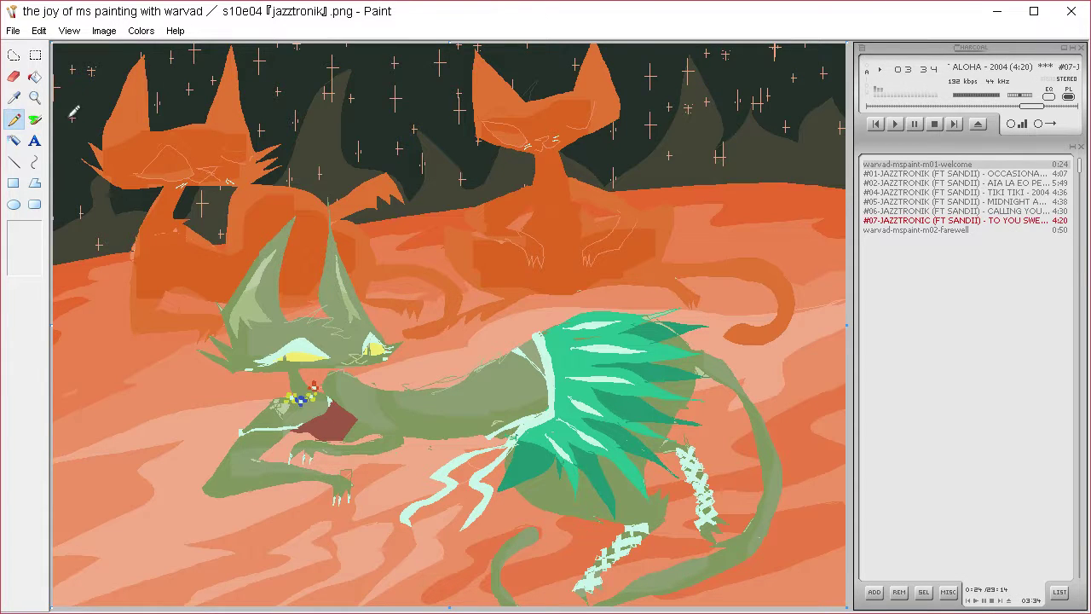
Slim the green cat's elbow and the underside of its forearm by brushing the ground colour along the edge
click(35, 119)
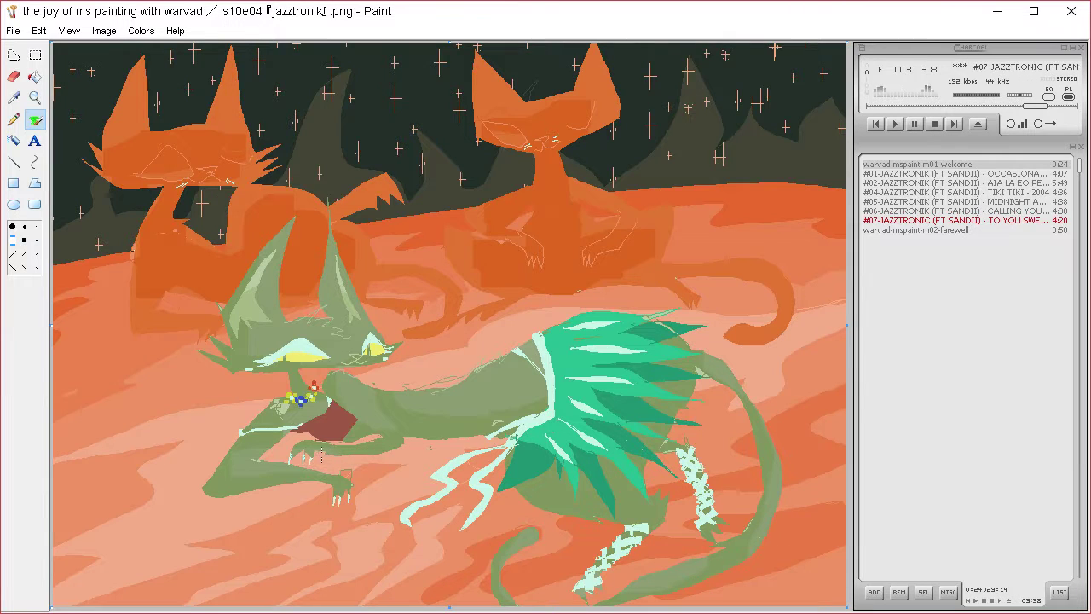
mouse_move(269, 491)
mouse_down()
mouse_move(205, 487)
mouse_move(195, 468)
mouse_up()
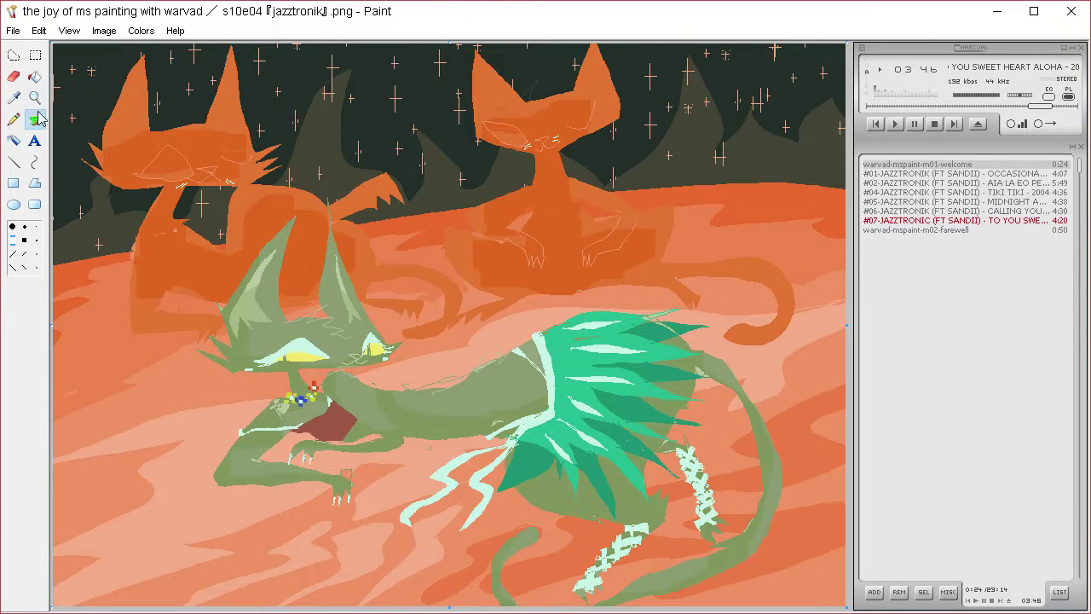
Sample the green of the front cat's ear and draw Pencil fur contours around its tail tip and tail base
click(13, 97)
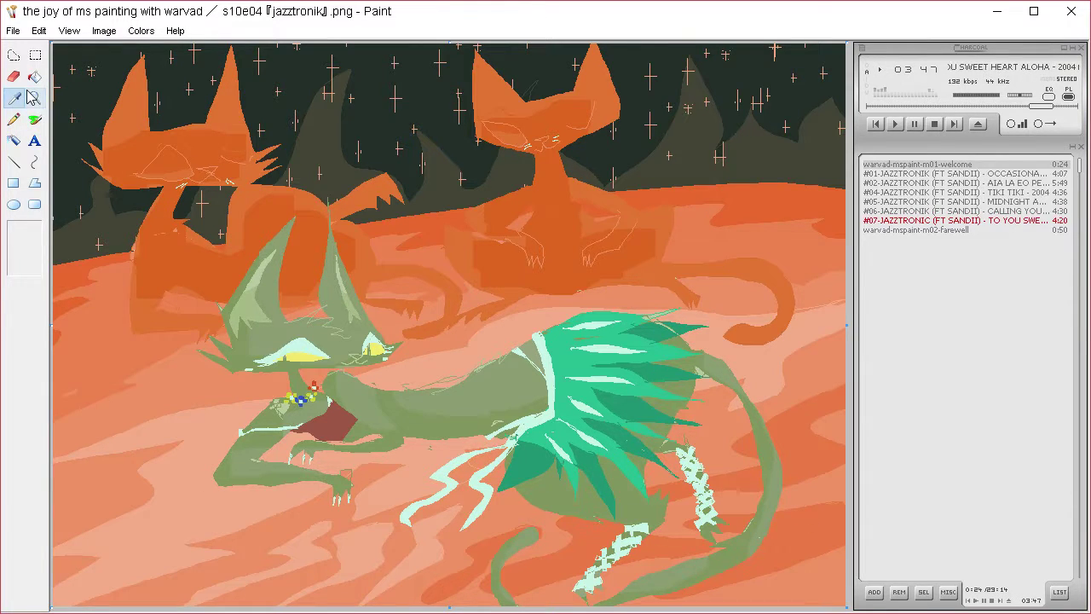
click(328, 302)
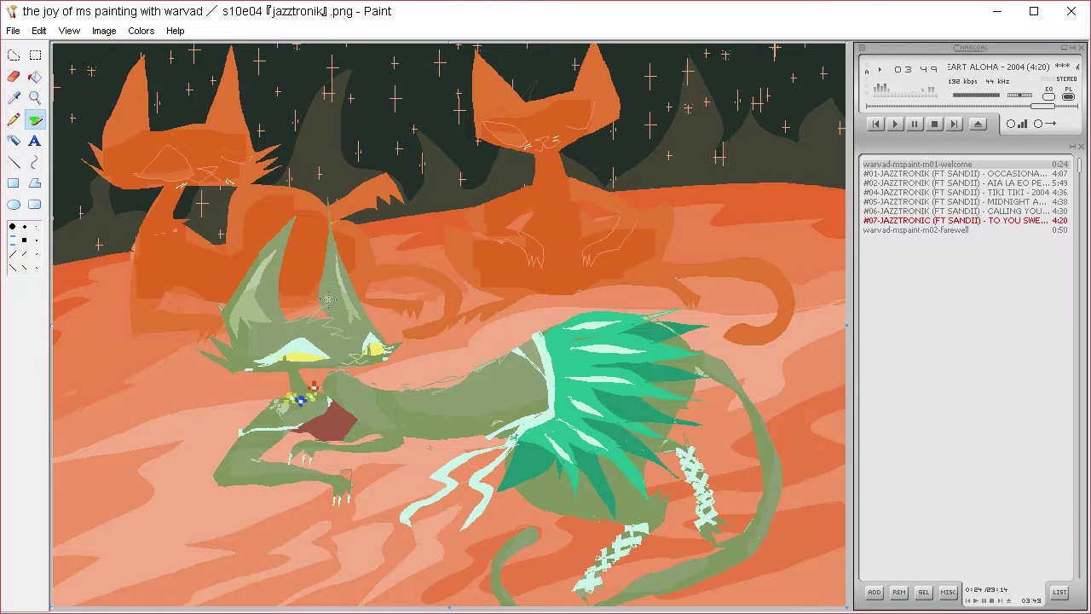
click(14, 119)
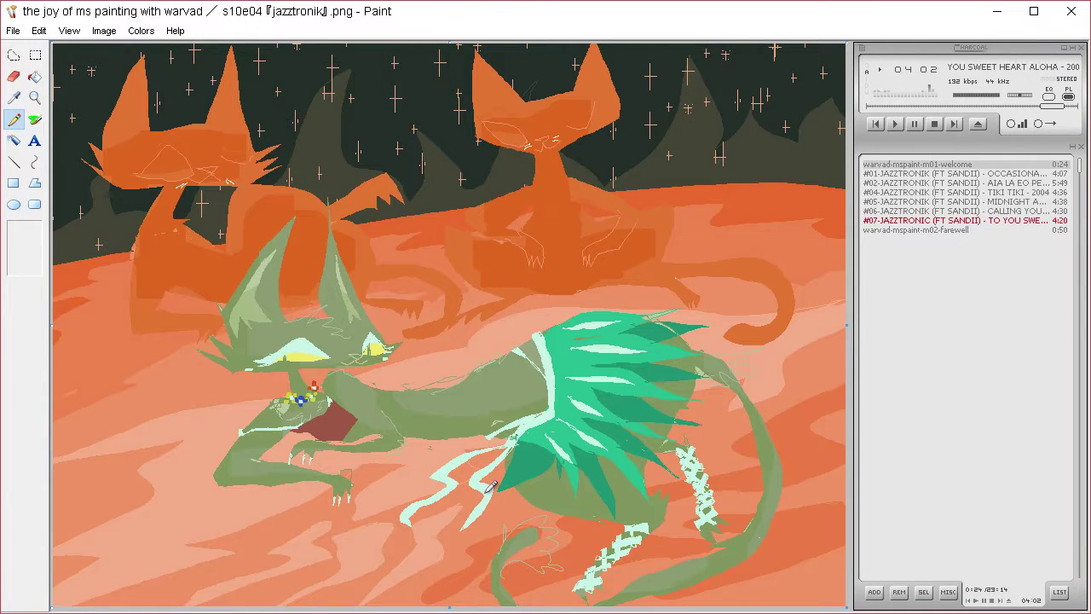
Sample the red of the green cat's top, mix a darker shade, and pencil and fill shadow areas on the top
click(15, 99)
click(335, 423)
click(21, 98)
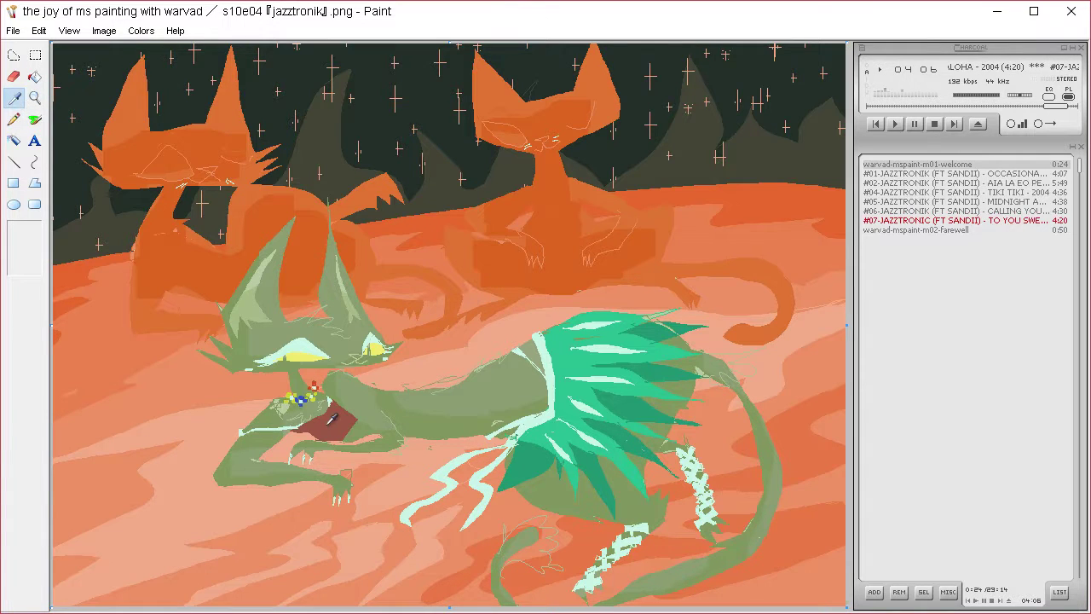
click(332, 373)
click(141, 30)
click(158, 50)
click(591, 410)
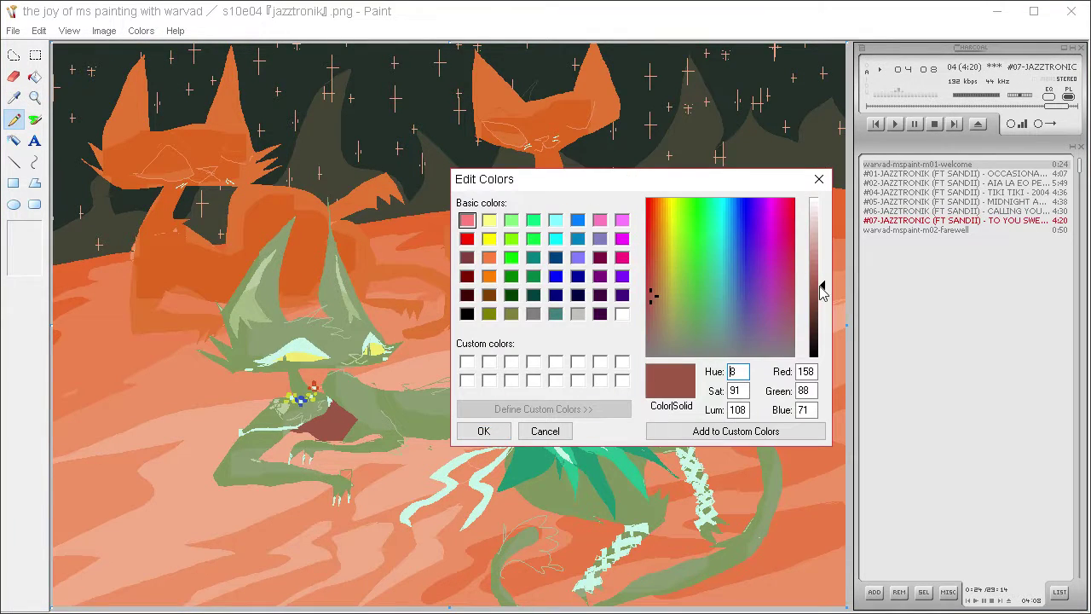
click(482, 430)
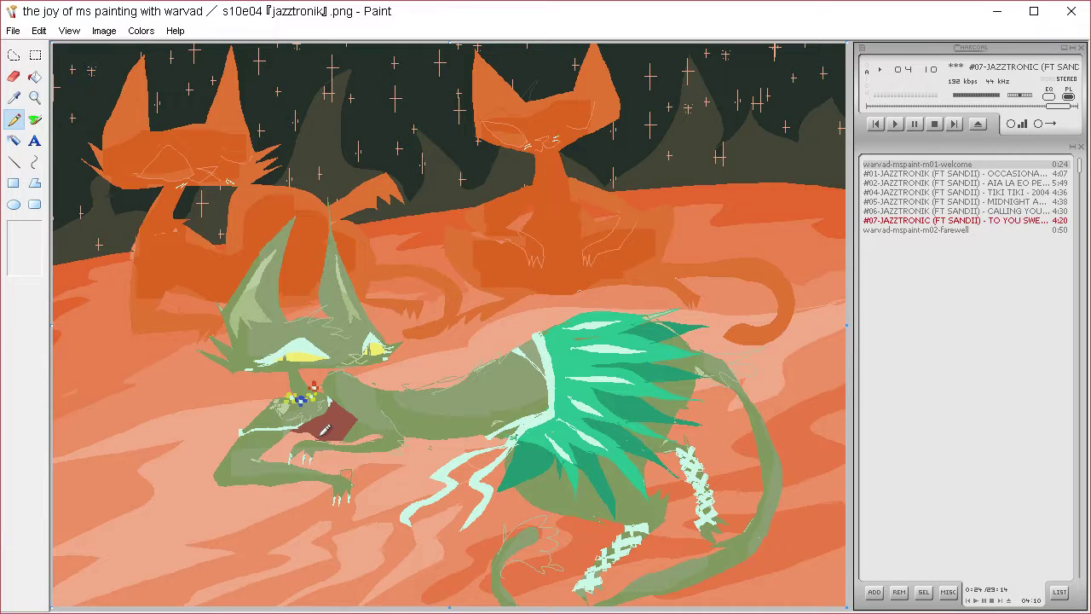
click(36, 78)
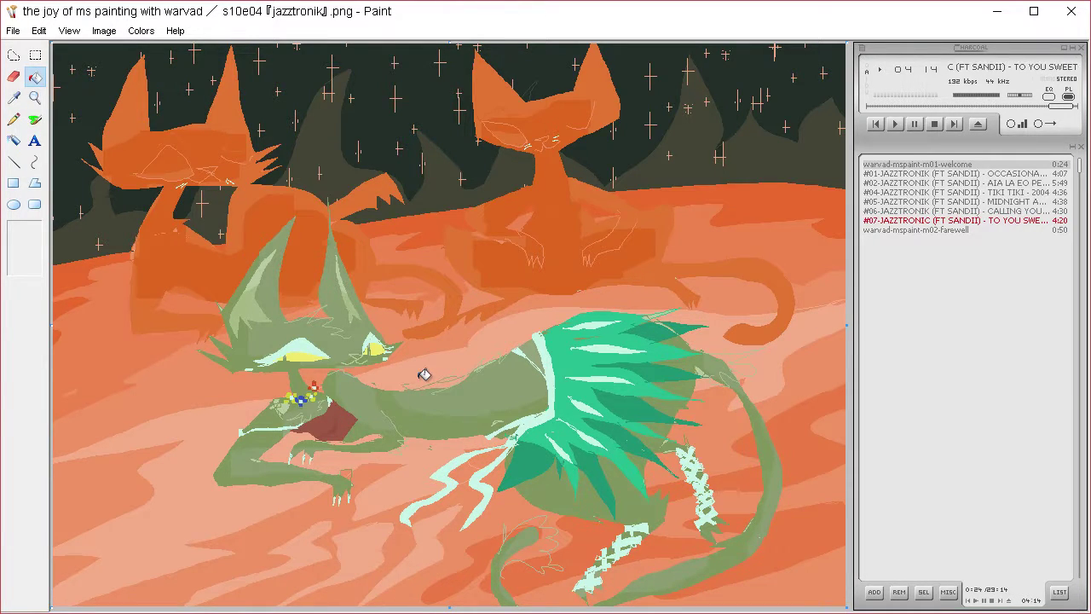
click(14, 120)
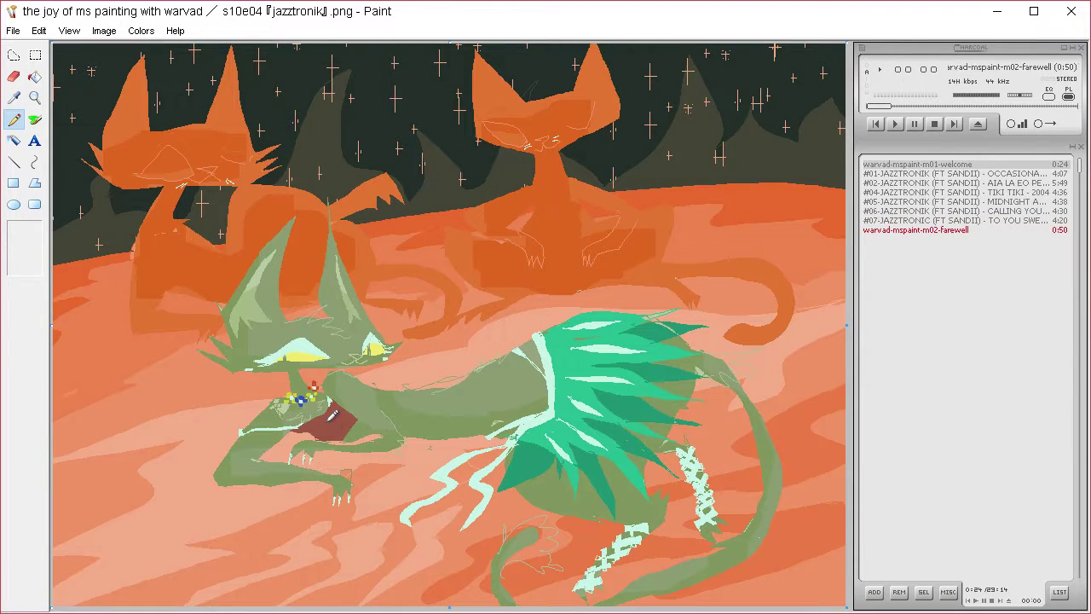
click(35, 77)
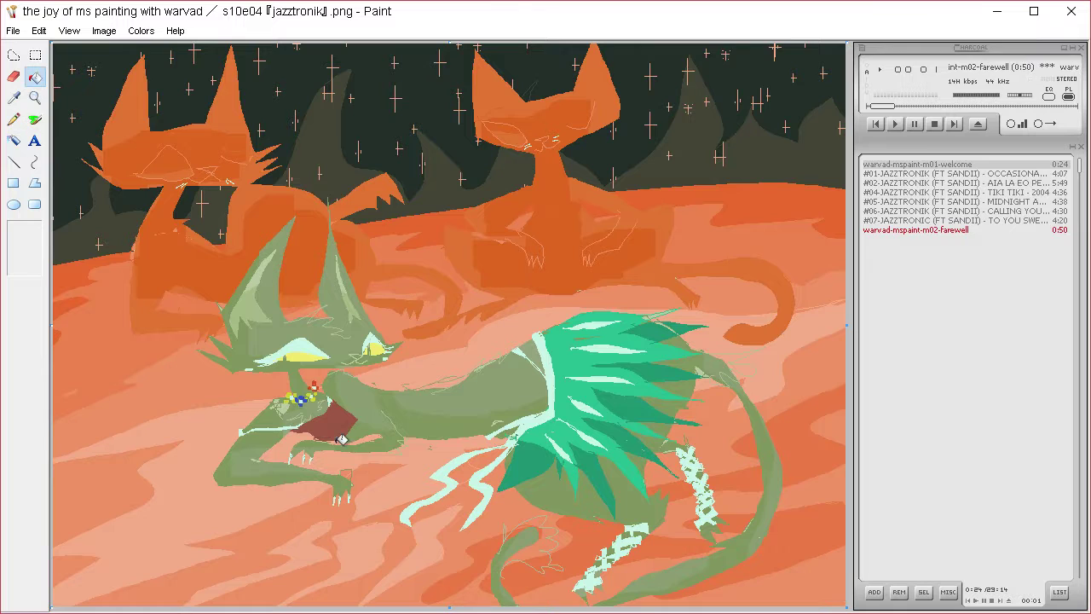
Tidy the lower edge of the green cat's red top with a small square Brush, and select the whole picture
click(16, 99)
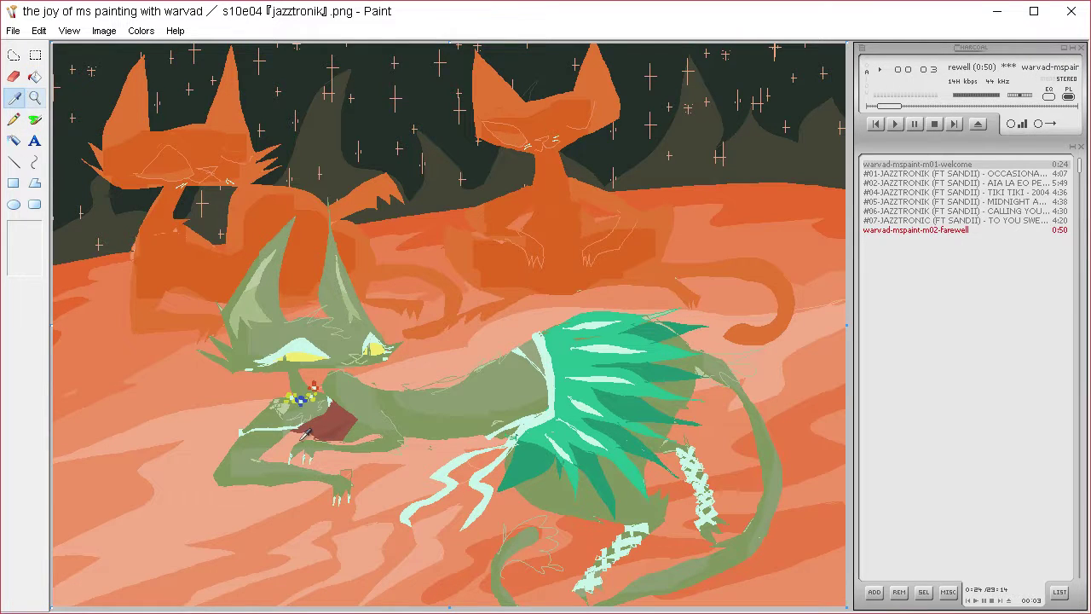
click(300, 441)
click(35, 119)
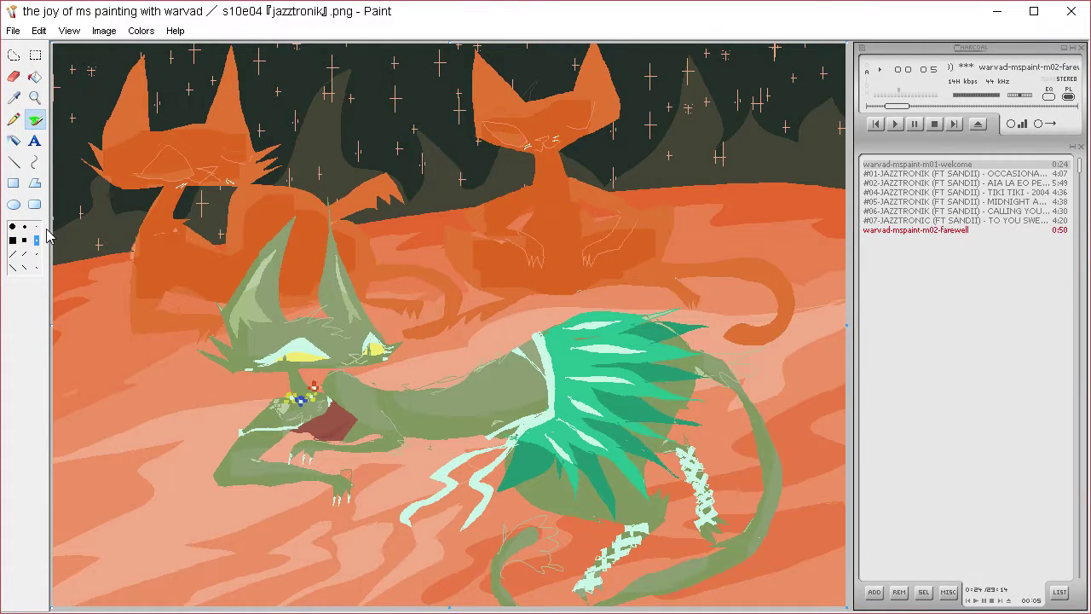
drag(305, 433, 327, 439)
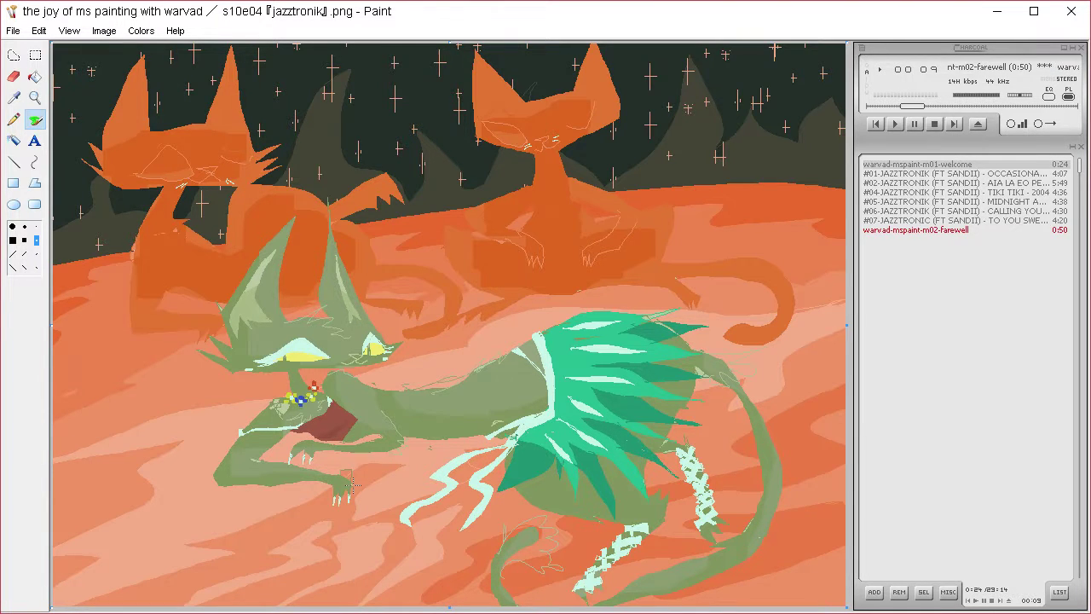
key(ctrl+a)
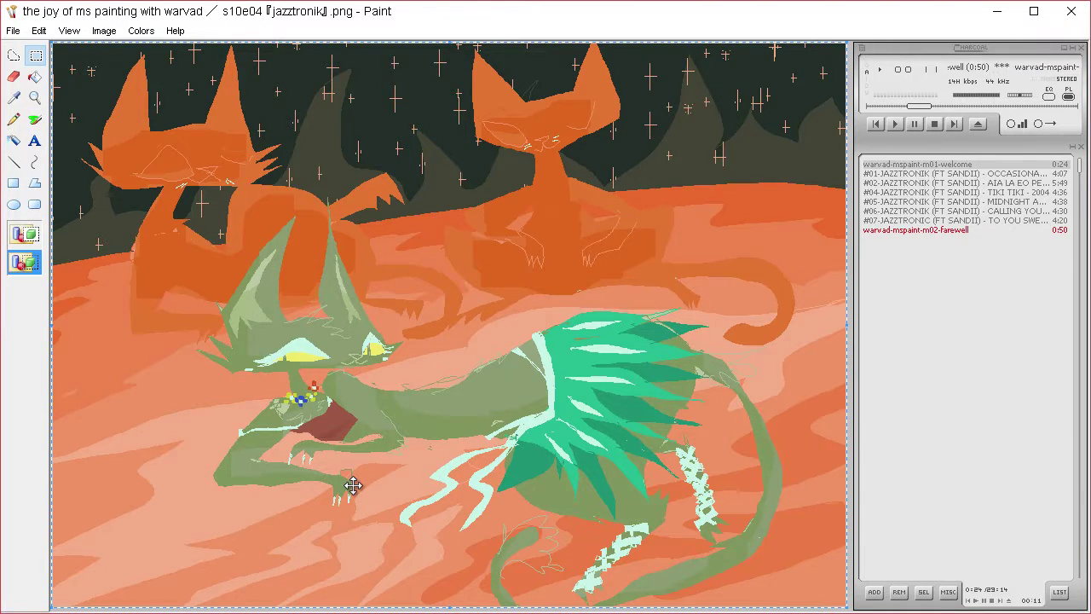
click(14, 119)
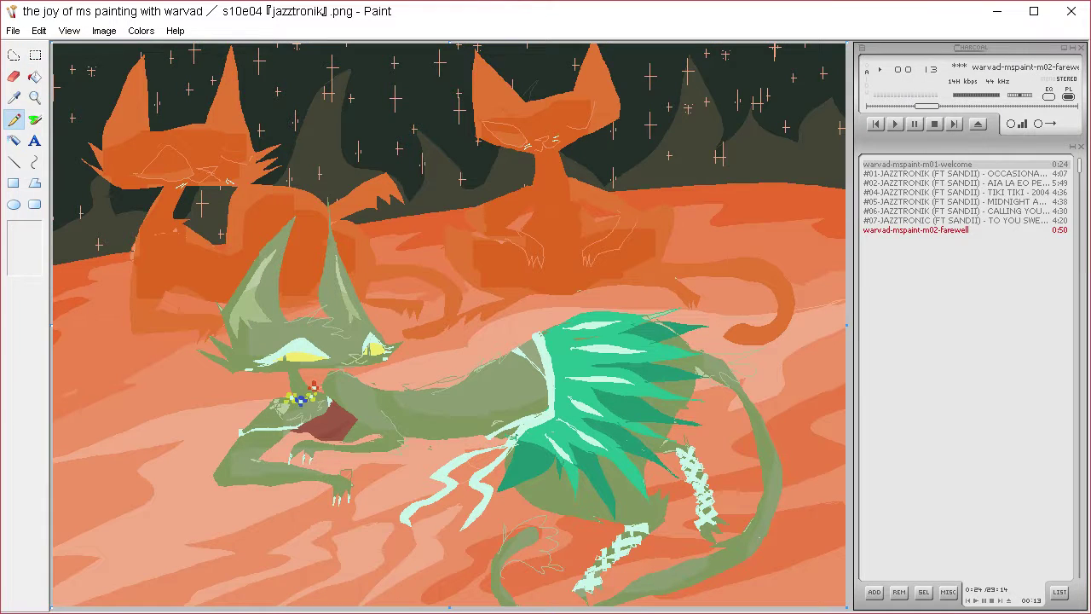